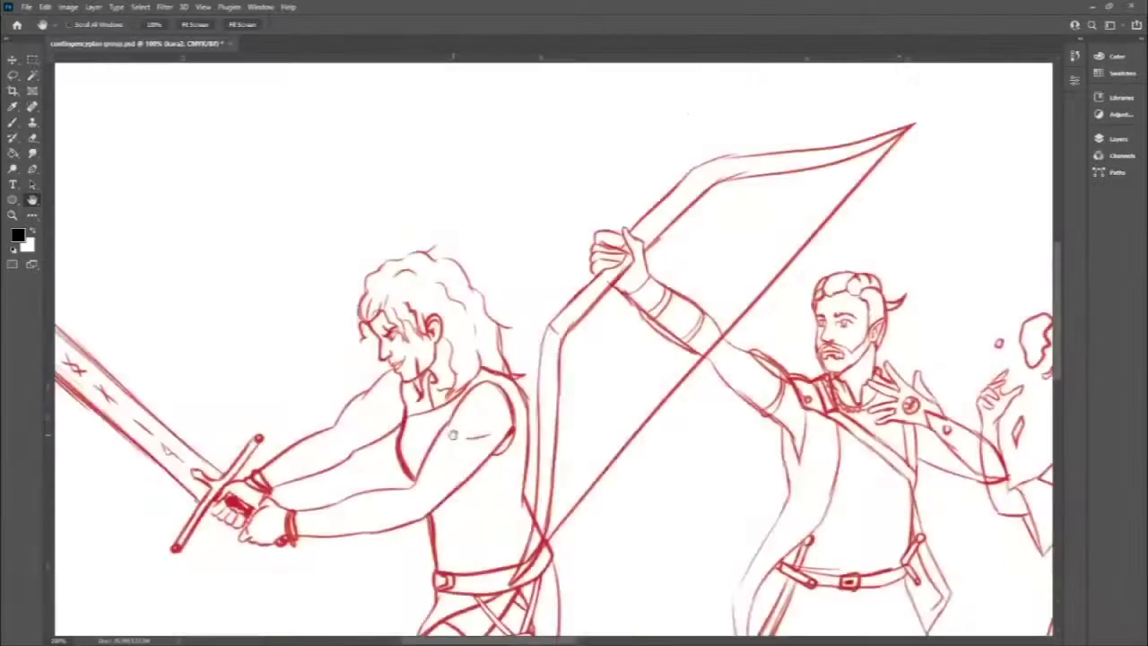
Trace the warrior's hair outline and the strands over the forehead in black ink.
{"action": "mouse_move", "coordinate": [372, 359]}
{"action": "left_mouse_down"}
{"action": "mouse_move", "coordinate": [530, 158]}
{"action": "mouse_move", "coordinate": [612, 189]}
{"action": "mouse_move", "coordinate": [833, 383]}
{"action": "left_mouse_up"}
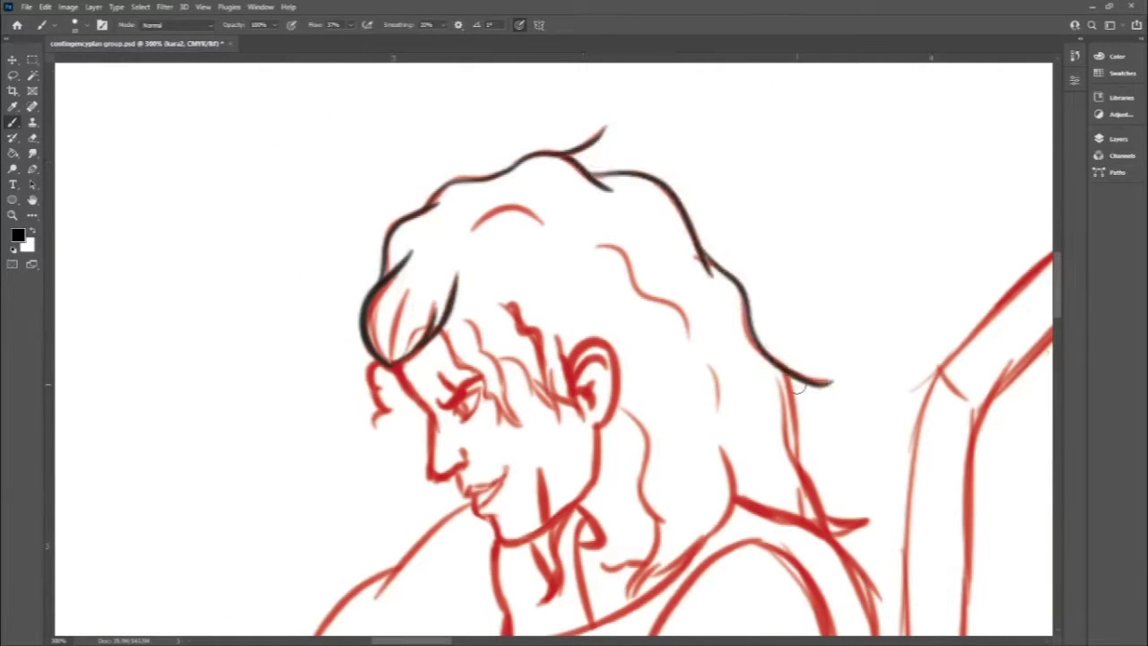
{"action": "left_click_drag", "start_coordinate": [614, 406], "coordinate": [668, 534]}
{"action": "left_click_drag", "start_coordinate": [717, 448], "coordinate": [745, 521]}
{"action": "left_click_drag", "start_coordinate": [731, 502], "coordinate": [843, 539]}
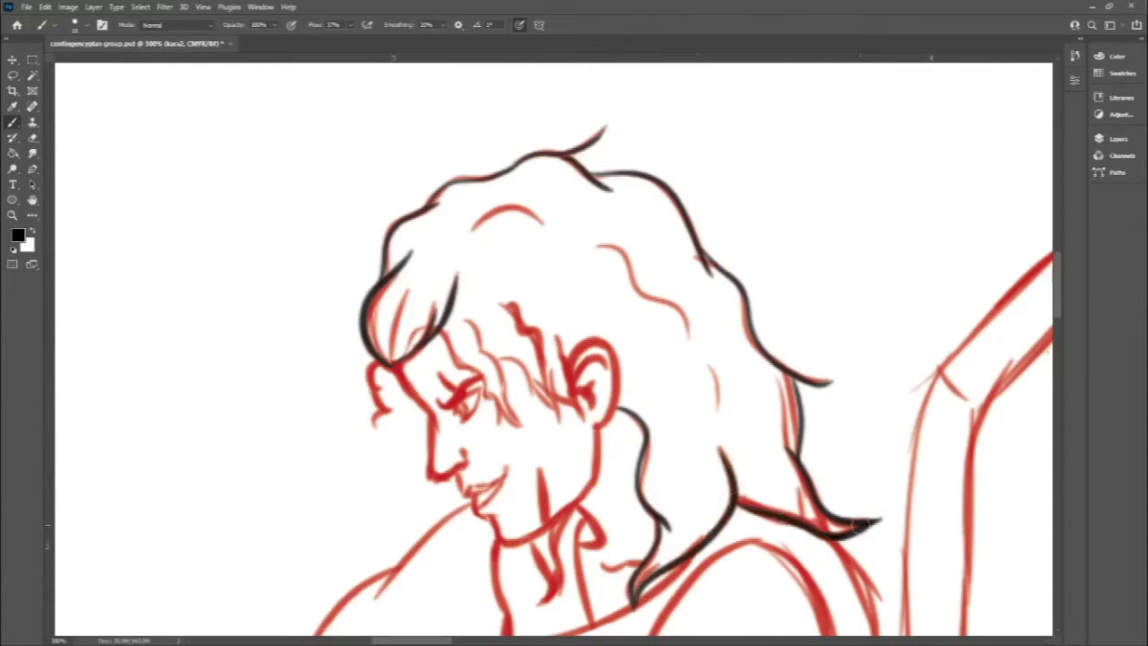
{"action": "key", "text": "ctrl+plus"}
Ink the wavy hair strands past the ear and the hair's outer edge.
{"action": "left_click_drag", "start_coordinate": [435, 309], "coordinate": [516, 448]}
{"action": "left_click_drag", "start_coordinate": [484, 288], "coordinate": [567, 449]}
{"action": "left_click_drag", "start_coordinate": [556, 328], "coordinate": [594, 449]}
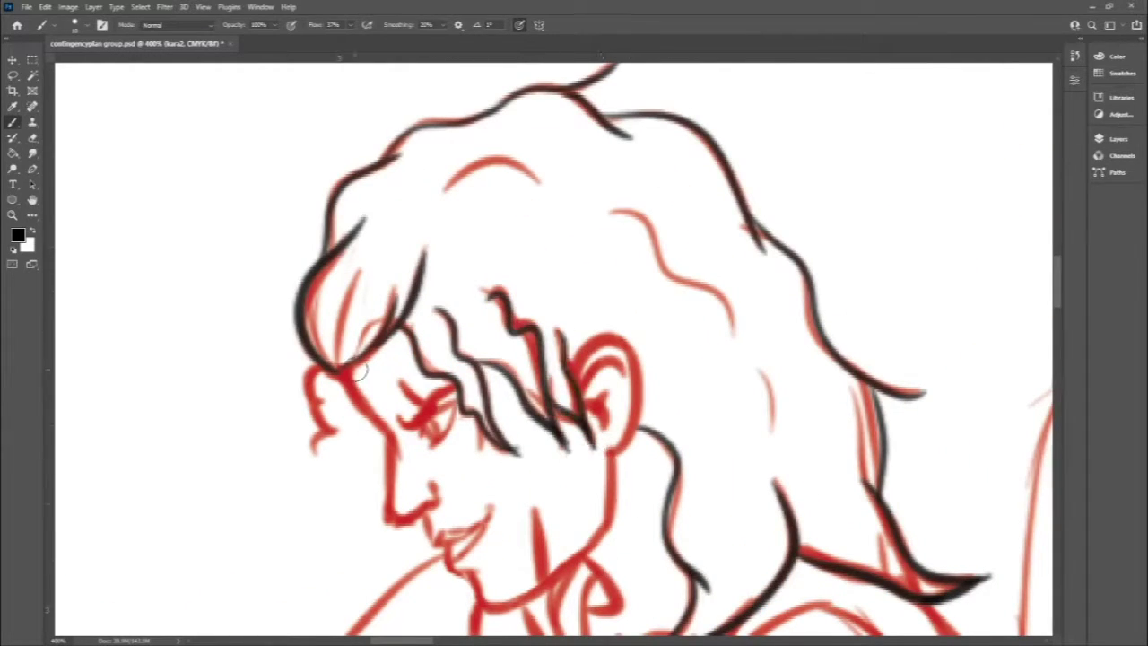
{"action": "left_click_drag", "start_coordinate": [612, 213], "coordinate": [734, 333]}
{"action": "left_click_drag", "start_coordinate": [760, 372], "coordinate": [773, 439]}
Ink the ear, jaw, chin, lips, neck and eyelid with brow line.
{"action": "mouse_move", "coordinate": [583, 377]}
{"action": "left_mouse_down"}
{"action": "mouse_move", "coordinate": [619, 449]}
{"action": "mouse_move", "coordinate": [603, 453]}
{"action": "left_mouse_up"}
{"action": "scroll", "coordinate": [1038, 296], "scroll_direction": "down", "scroll_amount": 2}
{"action": "key", "text": "ctrl+plus"}
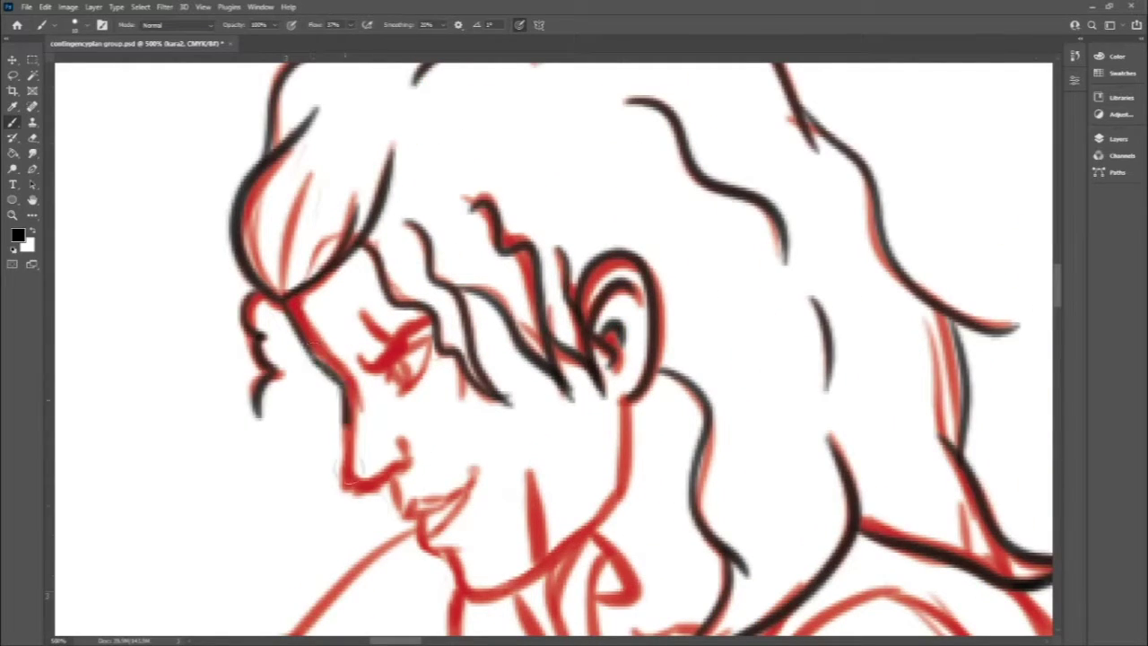
{"action": "left_click_drag", "start_coordinate": [344, 424], "coordinate": [418, 463]}
{"action": "mouse_move", "coordinate": [399, 516]}
{"action": "left_mouse_down"}
{"action": "mouse_move", "coordinate": [474, 592]}
{"action": "mouse_move", "coordinate": [631, 402]}
{"action": "left_mouse_up"}
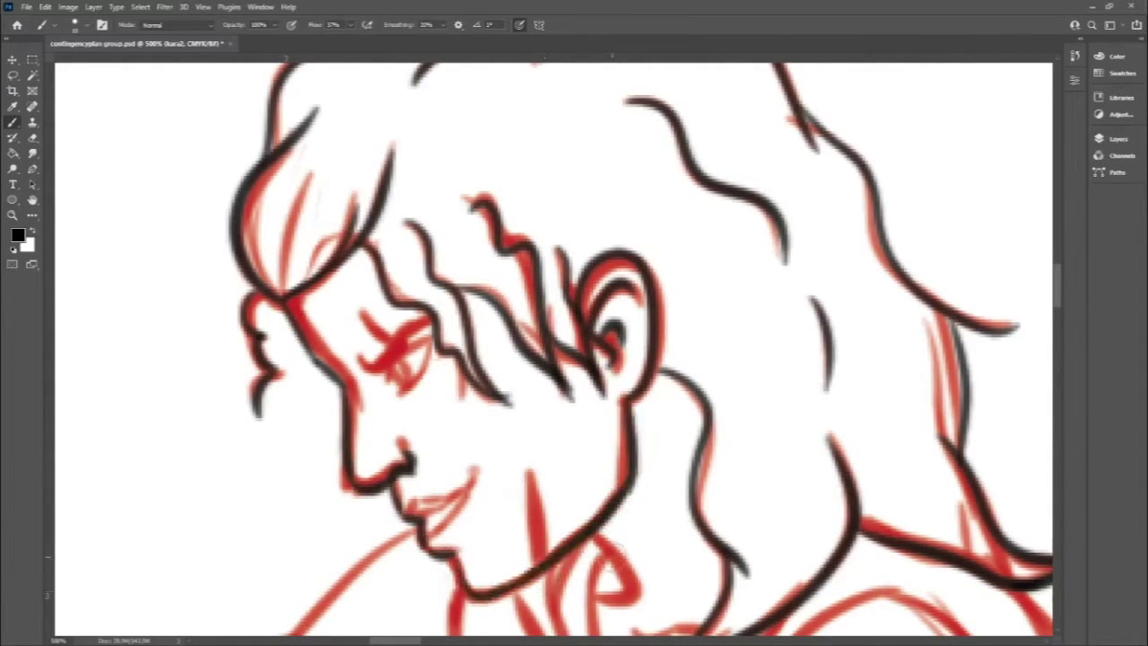
{"action": "left_click_drag", "start_coordinate": [475, 472], "coordinate": [414, 519]}
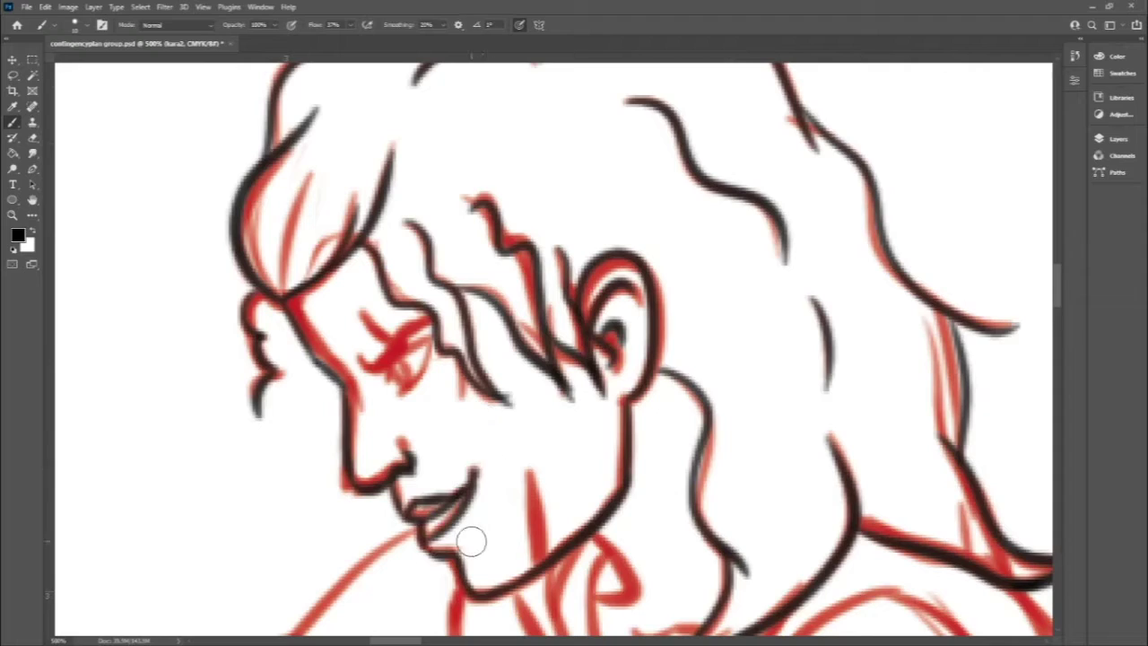
{"action": "left_click_drag", "start_coordinate": [533, 563], "coordinate": [525, 462]}
{"action": "left_click_drag", "start_coordinate": [357, 372], "coordinate": [432, 315]}
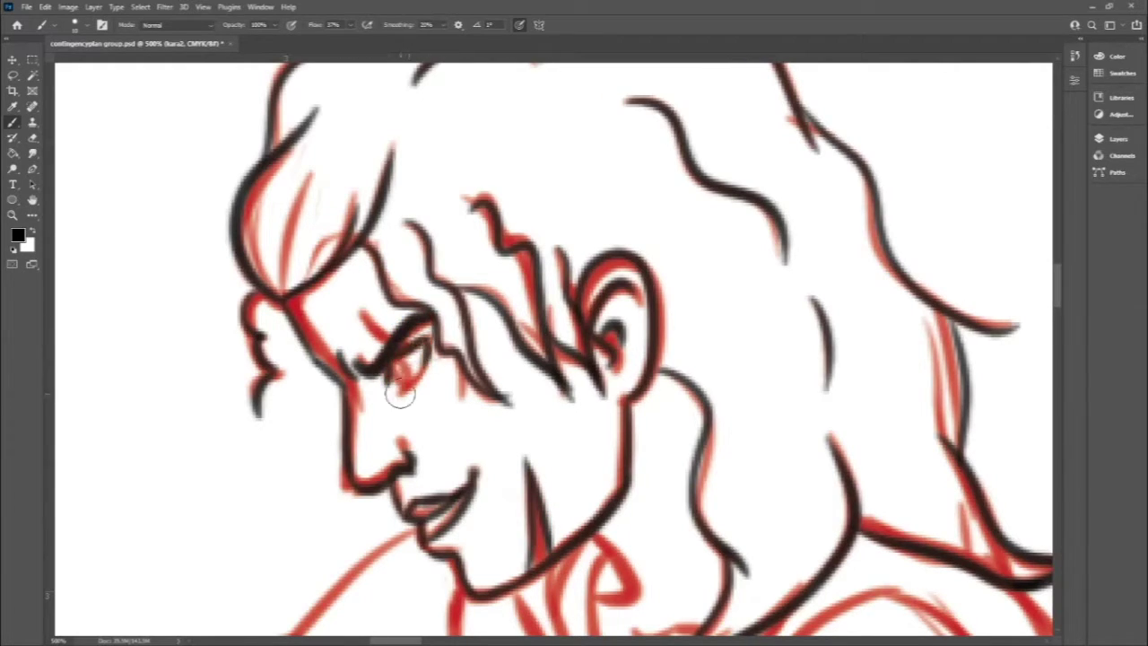
Ink the tunic neckline, collarbone and chest edge.
{"action": "scroll", "coordinate": [741, 305], "scroll_direction": "down", "scroll_amount": 5}
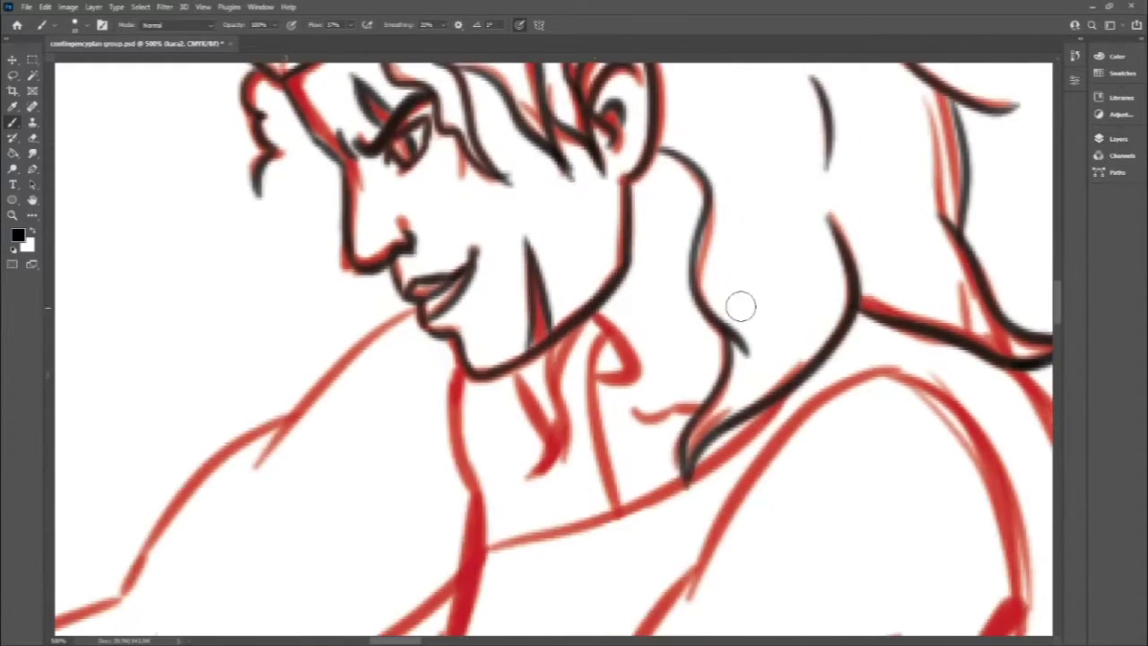
{"action": "left_click_drag", "start_coordinate": [594, 332], "coordinate": [603, 380]}
{"action": "left_click_drag", "start_coordinate": [633, 412], "coordinate": [691, 402]}
{"action": "scroll", "coordinate": [691, 402], "scroll_direction": "down", "scroll_amount": 2}
{"action": "left_click_drag", "start_coordinate": [498, 168], "coordinate": [542, 465]}
{"action": "left_click_drag", "start_coordinate": [689, 184], "coordinate": [505, 276]}
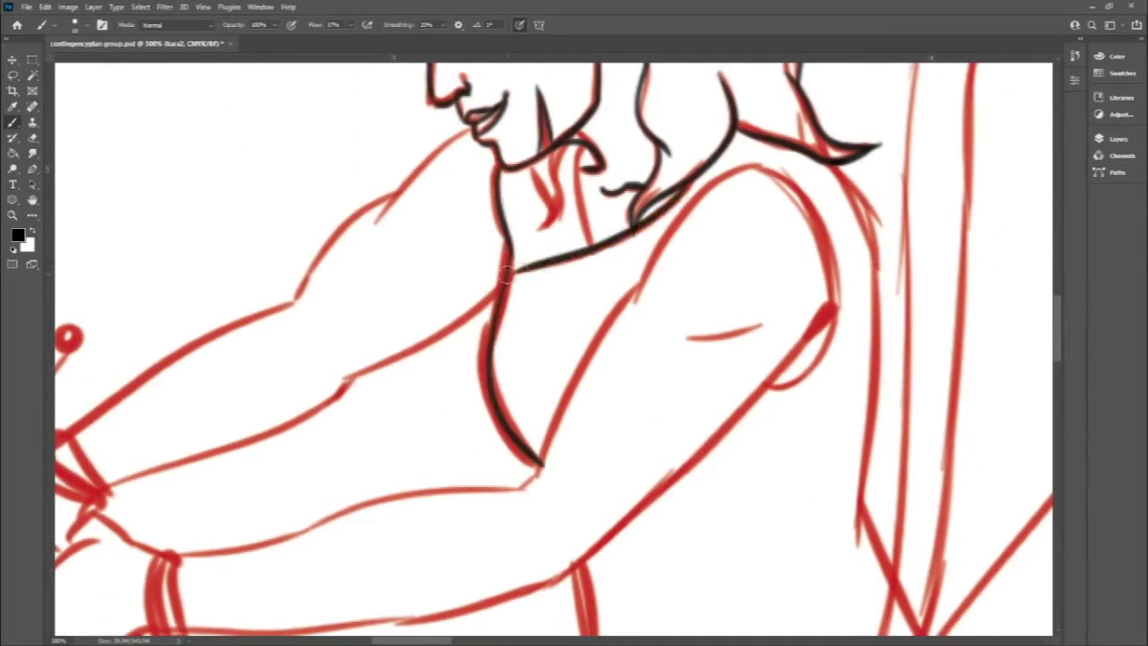
Ink the shoulder, upper arm and forearm, redrawing the forearm lines once.
{"action": "left_click_drag", "start_coordinate": [472, 129], "coordinate": [372, 230]}
{"action": "left_click_drag", "start_coordinate": [504, 289], "coordinate": [339, 381]}
{"action": "left_click_drag", "start_coordinate": [393, 195], "coordinate": [294, 296]}
{"action": "scroll", "coordinate": [273, 335], "scroll_direction": "left", "scroll_amount": 5}
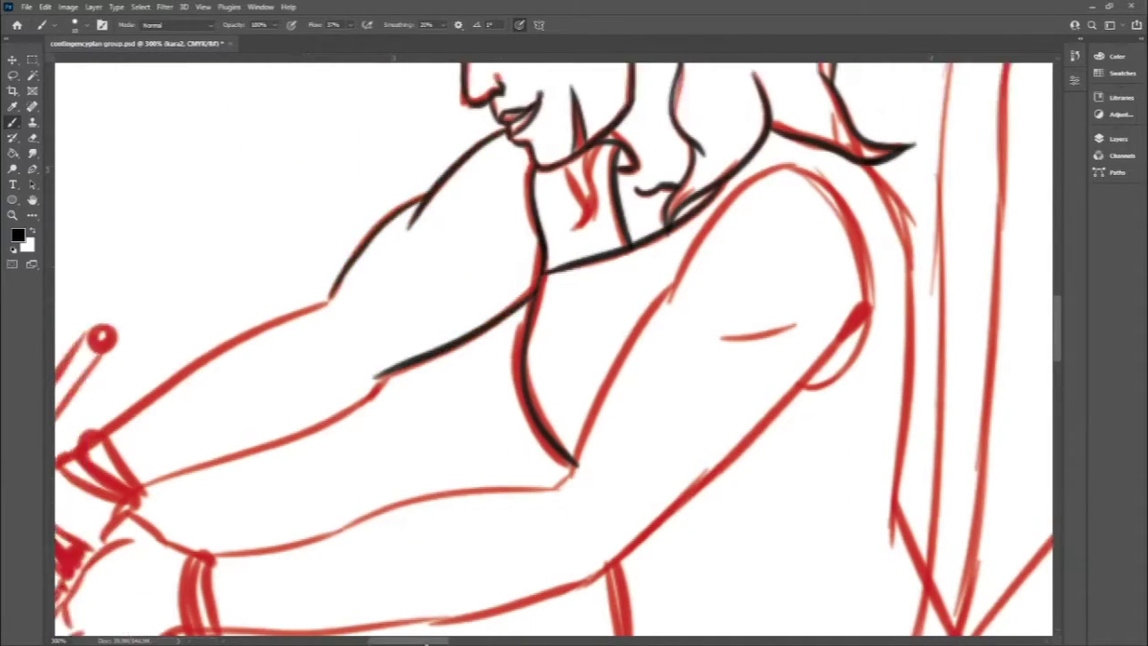
{"action": "left_click_drag", "start_coordinate": [554, 291], "coordinate": [312, 441]}
{"action": "left_click_drag", "start_coordinate": [605, 373], "coordinate": [356, 494]}
{"action": "key", "text": "ctrl+z"}
{"action": "key", "text": "ctrl+z"}
{"action": "left_click_drag", "start_coordinate": [542, 305], "coordinate": [316, 433]}
{"action": "left_click_drag", "start_coordinate": [612, 373], "coordinate": [355, 493]}
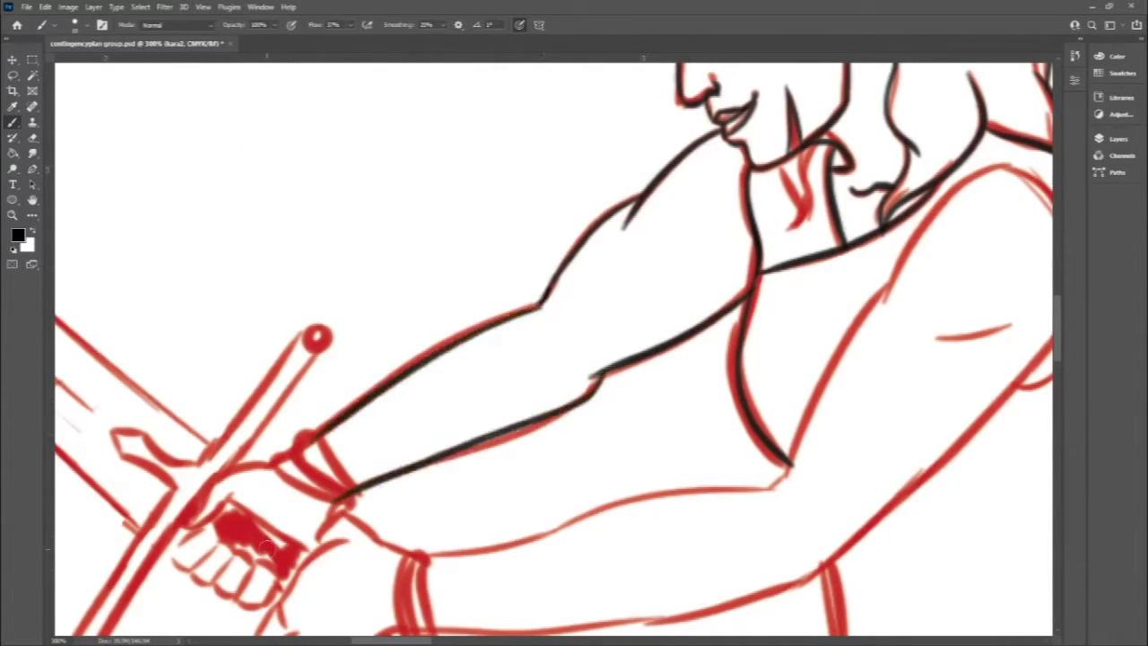
Ink the fist gripping the sword, with its finger loops and outer hand edge.
{"action": "scroll", "coordinate": [334, 392], "scroll_direction": "up", "scroll_amount": 1}
{"action": "left_click_drag", "start_coordinate": [335, 392], "coordinate": [676, 260]}
{"action": "left_click_drag", "start_coordinate": [592, 357], "coordinate": [525, 368]}
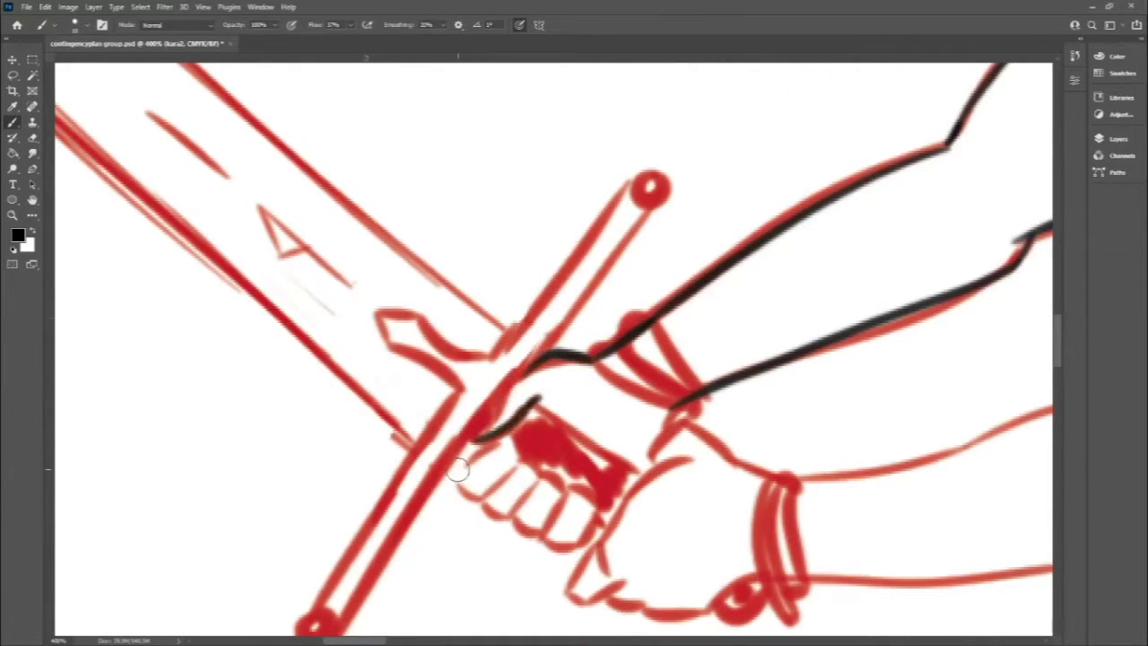
{"action": "left_click_drag", "start_coordinate": [492, 514], "coordinate": [561, 531]}
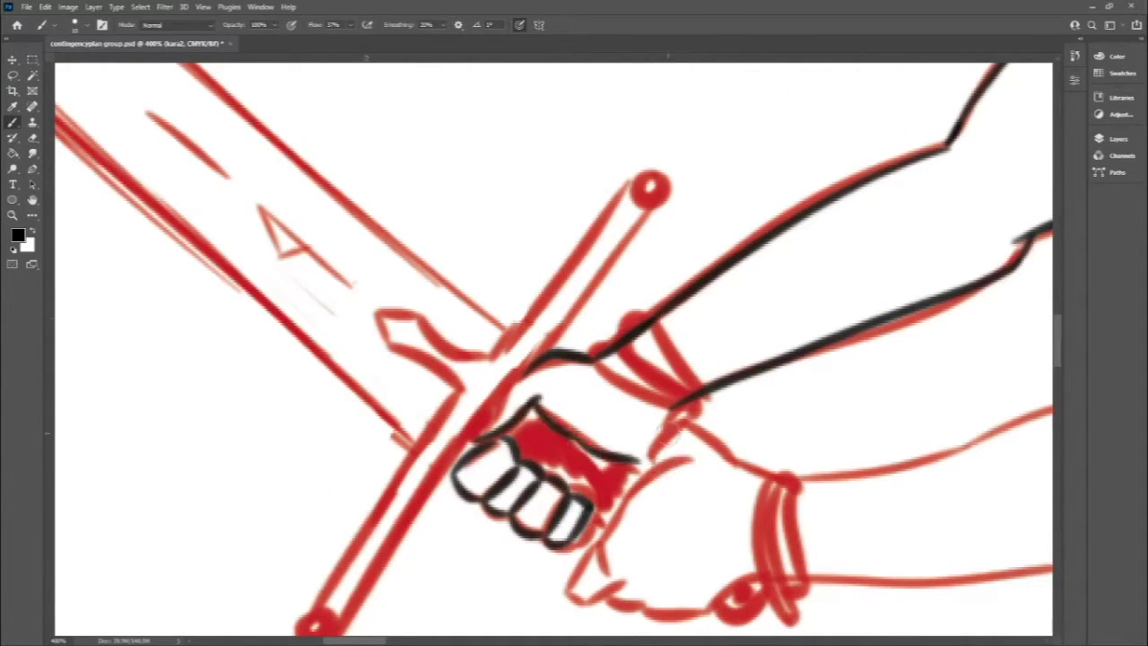
{"action": "left_click_drag", "start_coordinate": [675, 455], "coordinate": [572, 598]}
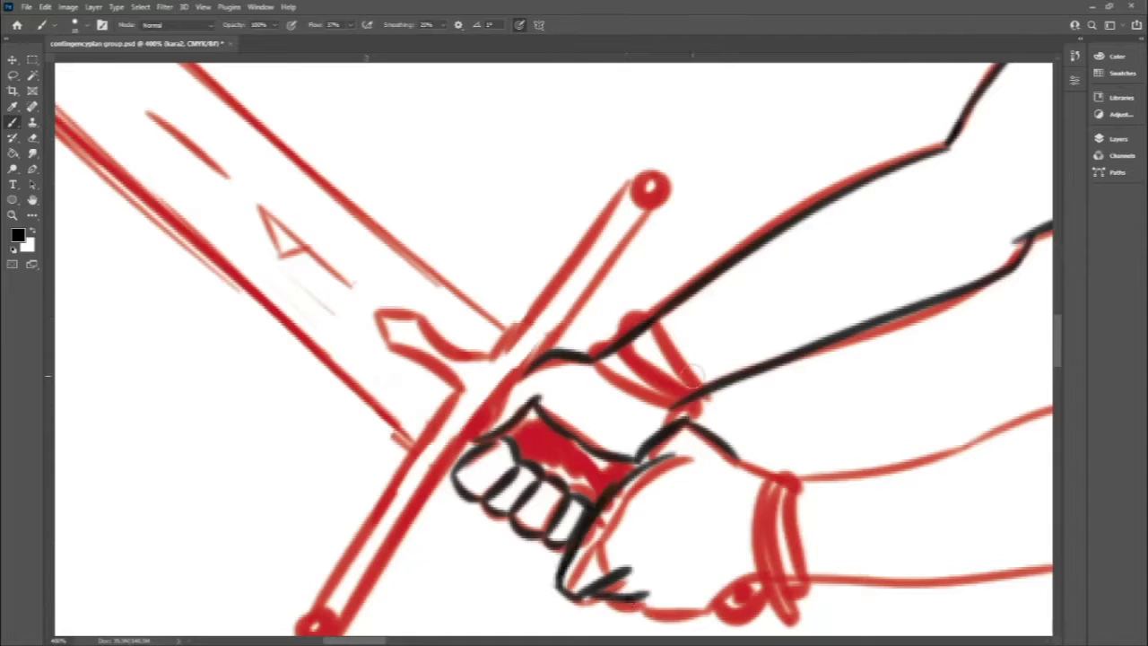
{"action": "left_click_drag", "start_coordinate": [646, 192], "coordinate": [332, 628]}
{"action": "scroll", "coordinate": [502, 403], "scroll_direction": "down", "scroll_amount": 3}
{"action": "left_click_drag", "start_coordinate": [628, 85], "coordinate": [310, 520]}
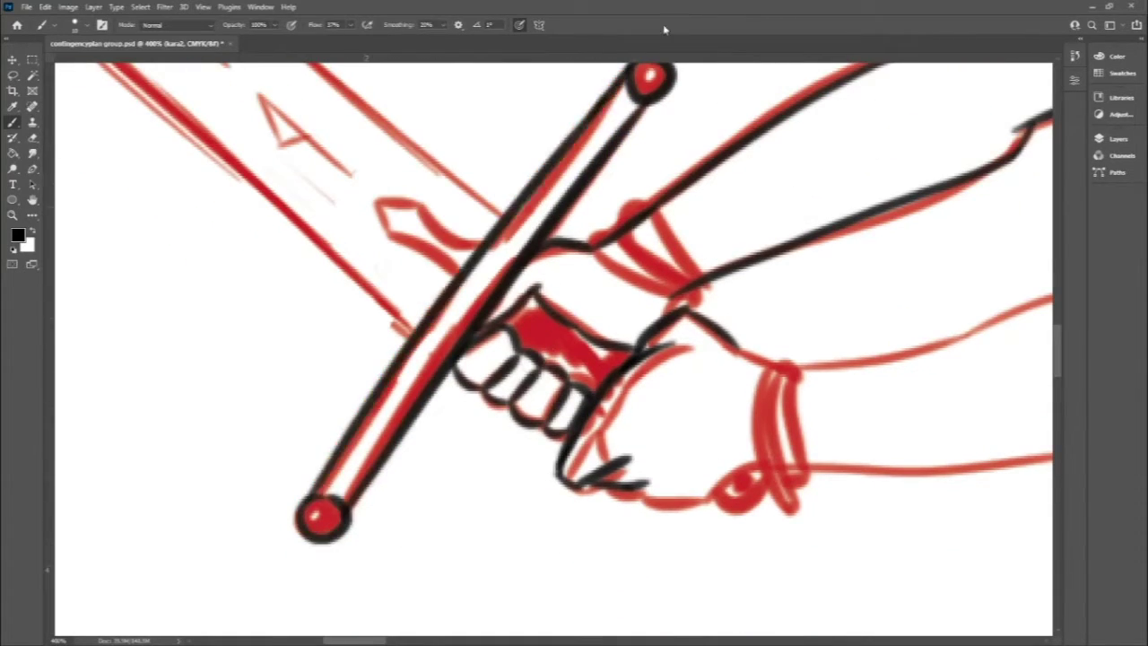
Ink the wrist, thumb, two wrist-cuff bands and the sword's crossguard, erasing stray ink.
{"action": "left_click_drag", "start_coordinate": [716, 496], "coordinate": [863, 465]}
{"action": "left_click_drag", "start_coordinate": [733, 356], "coordinate": [942, 344]}
{"action": "left_click_drag", "start_coordinate": [619, 225], "coordinate": [710, 298]}
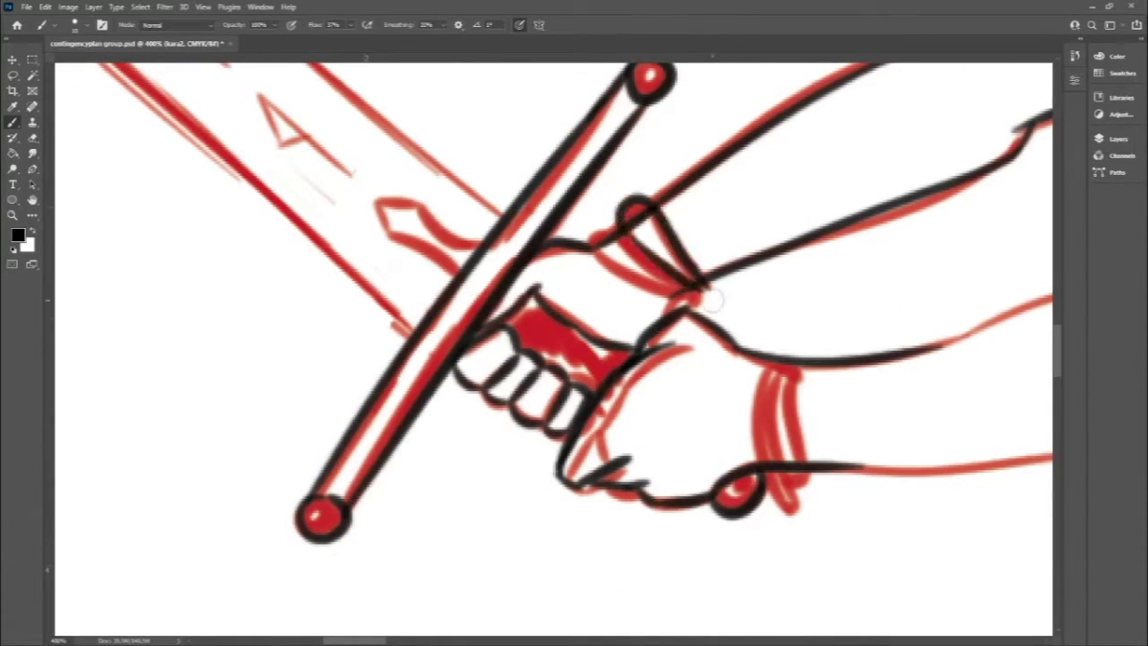
{"action": "left_click_drag", "start_coordinate": [754, 357], "coordinate": [764, 494]}
{"action": "mouse_move", "coordinate": [774, 357]}
{"action": "left_mouse_down"}
{"action": "mouse_move", "coordinate": [788, 503]}
{"action": "mouse_move", "coordinate": [803, 489]}
{"action": "left_mouse_up"}
{"action": "key", "text": "e"}
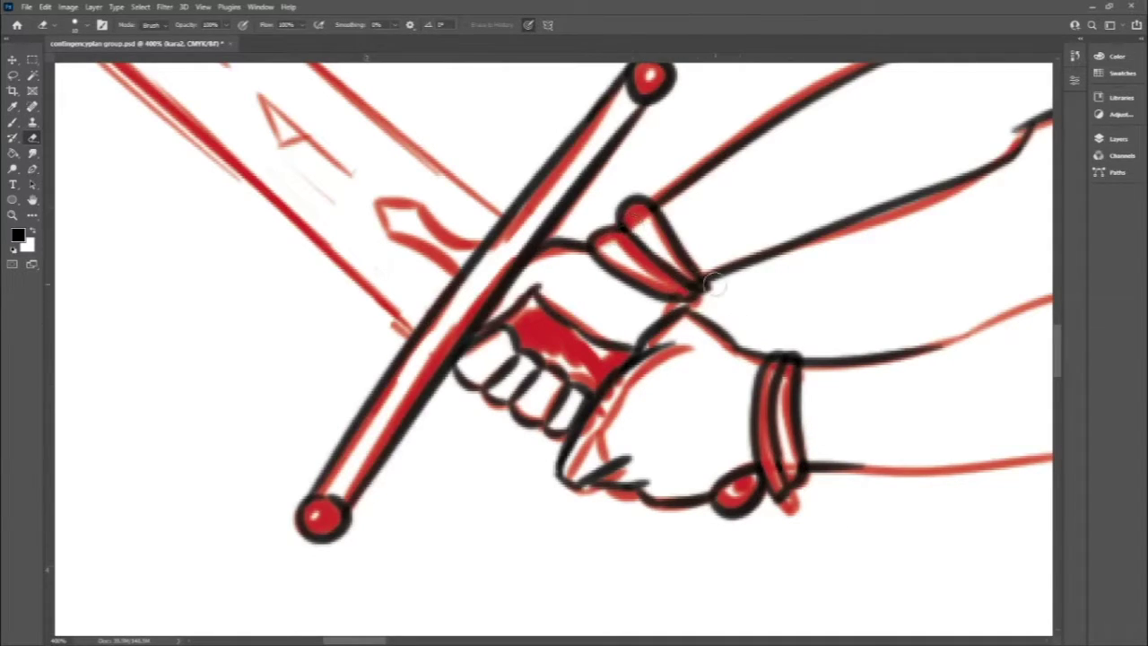
{"action": "key", "text": "b"}
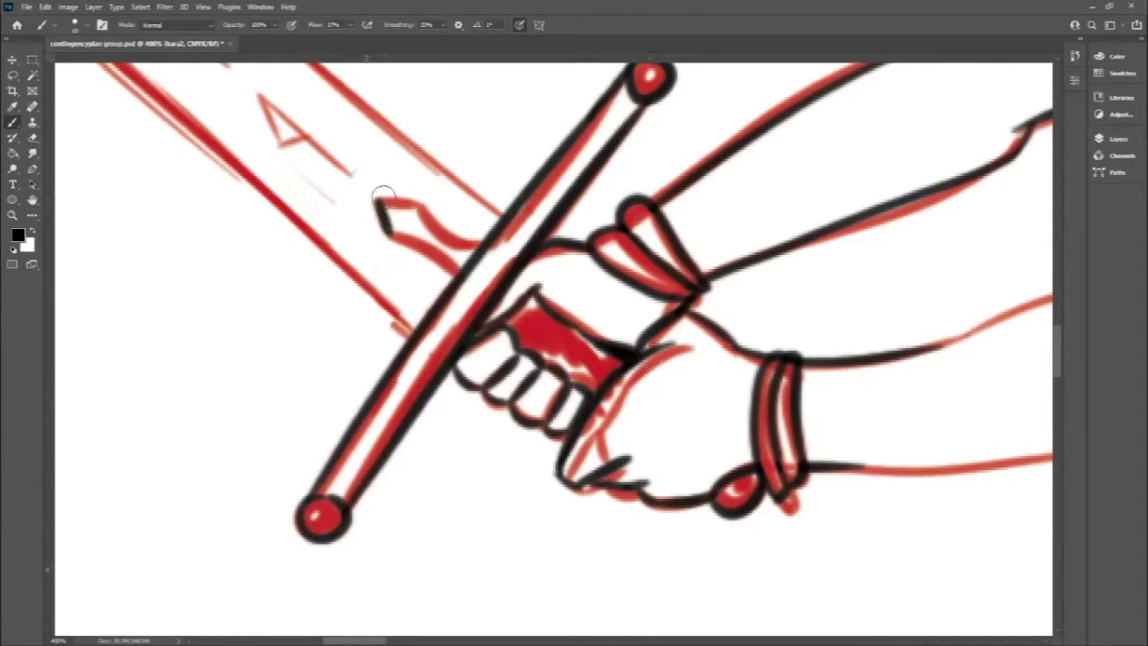
{"action": "left_click_drag", "start_coordinate": [382, 195], "coordinate": [462, 268]}
Ink the sleeve edge, arm line and back line.
{"action": "key", "text": "e"}
{"action": "key", "text": "b"}
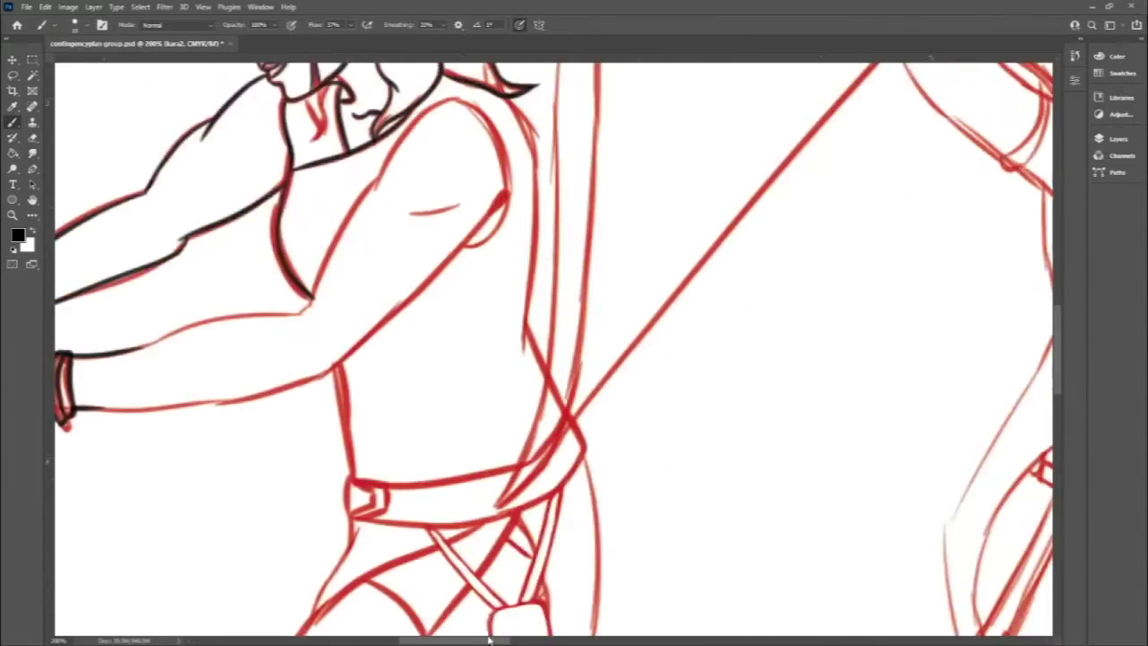
{"action": "left_click_drag", "start_coordinate": [537, 395], "coordinate": [578, 262]}
{"action": "left_click_drag", "start_coordinate": [664, 145], "coordinate": [519, 422]}
{"action": "left_click_drag", "start_coordinate": [628, 485], "coordinate": [924, 192]}
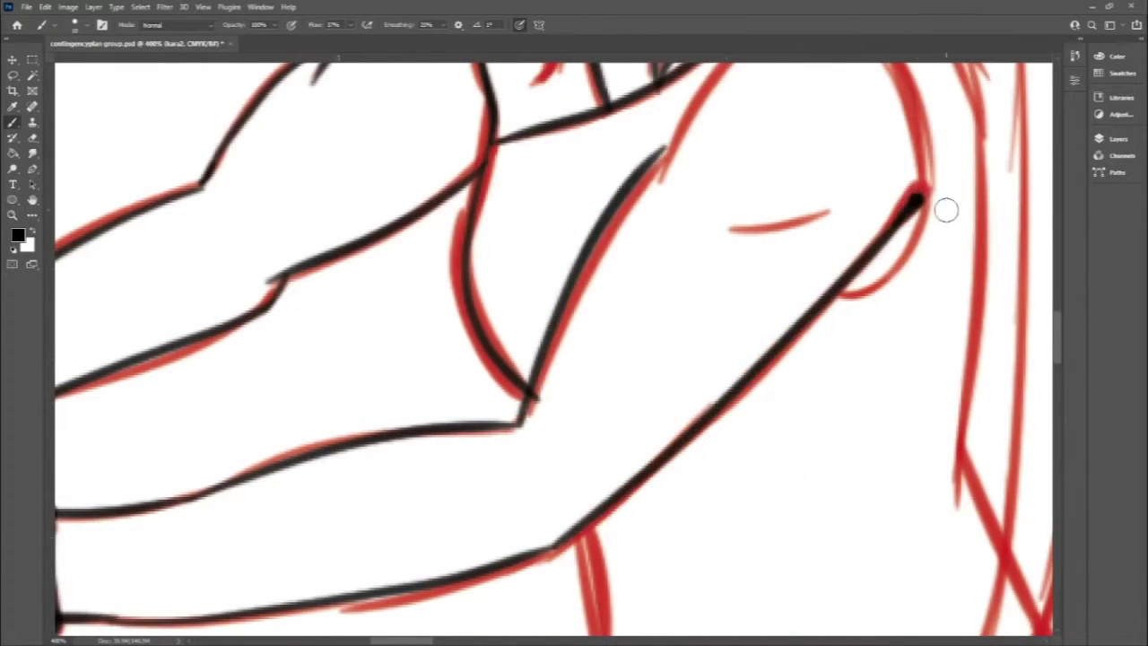
Ink the shoulder curve around the elbow, redrawing it until clean.
{"action": "scroll", "coordinate": [944, 205], "scroll_direction": "up", "scroll_amount": 3}
{"action": "mouse_move", "coordinate": [834, 170]}
{"action": "left_mouse_down"}
{"action": "mouse_move", "coordinate": [654, 368]}
{"action": "mouse_move", "coordinate": [924, 363]}
{"action": "left_mouse_up"}
{"action": "left_click_drag", "start_coordinate": [925, 368], "coordinate": [839, 462]}
{"action": "key", "text": "ctrl+z"}
{"action": "key", "text": "ctrl+z"}
{"action": "left_click_drag", "start_coordinate": [834, 170], "coordinate": [840, 467]}
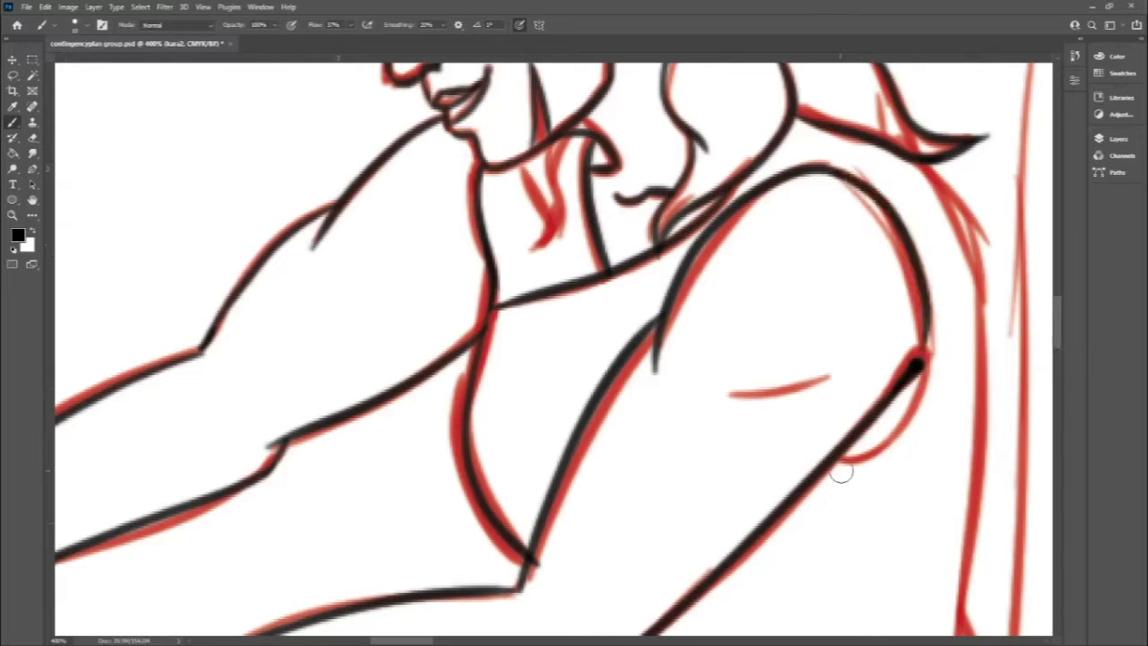
{"action": "key", "text": "ctrl+z"}
{"action": "left_click_drag", "start_coordinate": [834, 170], "coordinate": [844, 462]}
Ink the diagonal above the belt, the belt's top and bottom lines, and its loop.
{"action": "key", "text": "h"}
{"action": "left_click_drag", "start_coordinate": [533, 565], "coordinate": [790, 392]}
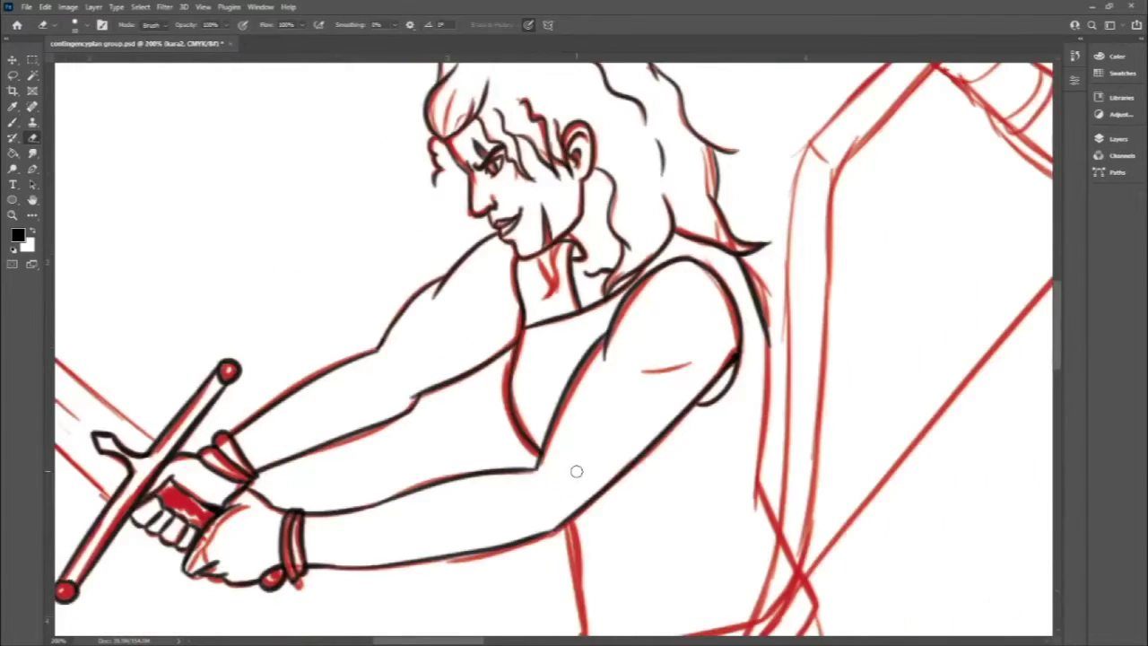
{"action": "left_click_drag", "start_coordinate": [305, 372], "coordinate": [422, 619]}
{"action": "scroll", "coordinate": [422, 619], "scroll_direction": "down", "scroll_amount": 5}
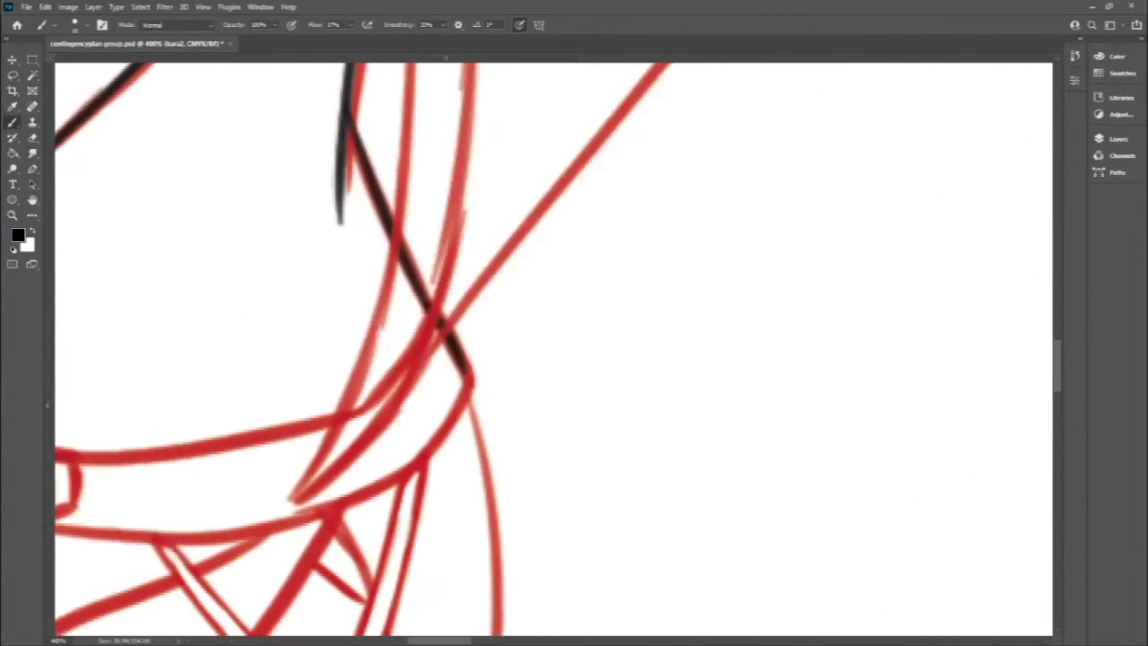
{"action": "scroll", "coordinate": [422, 619], "scroll_direction": "left", "scroll_amount": 5}
{"action": "mouse_move", "coordinate": [282, 444]}
{"action": "left_mouse_down"}
{"action": "mouse_move", "coordinate": [749, 300]}
{"action": "mouse_move", "coordinate": [758, 377]}
{"action": "left_mouse_up"}
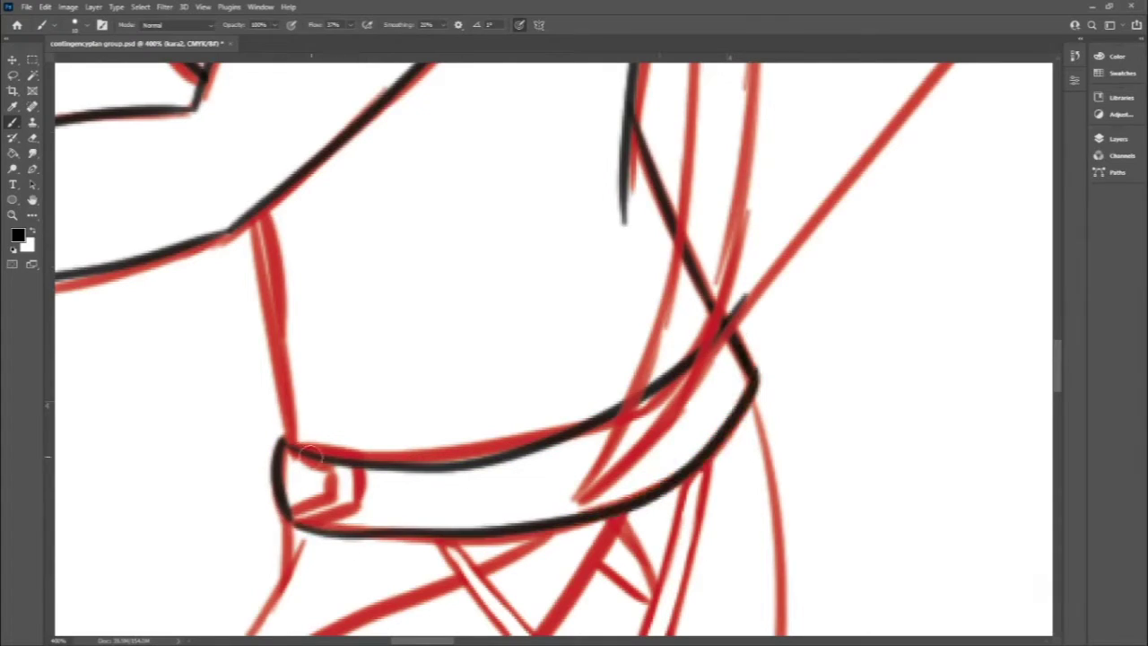
{"action": "left_click_drag", "start_coordinate": [321, 447], "coordinate": [310, 531]}
Ink the hanging straps, the square piece and the tunic edge meeting the belt.
{"action": "key", "text": "e"}
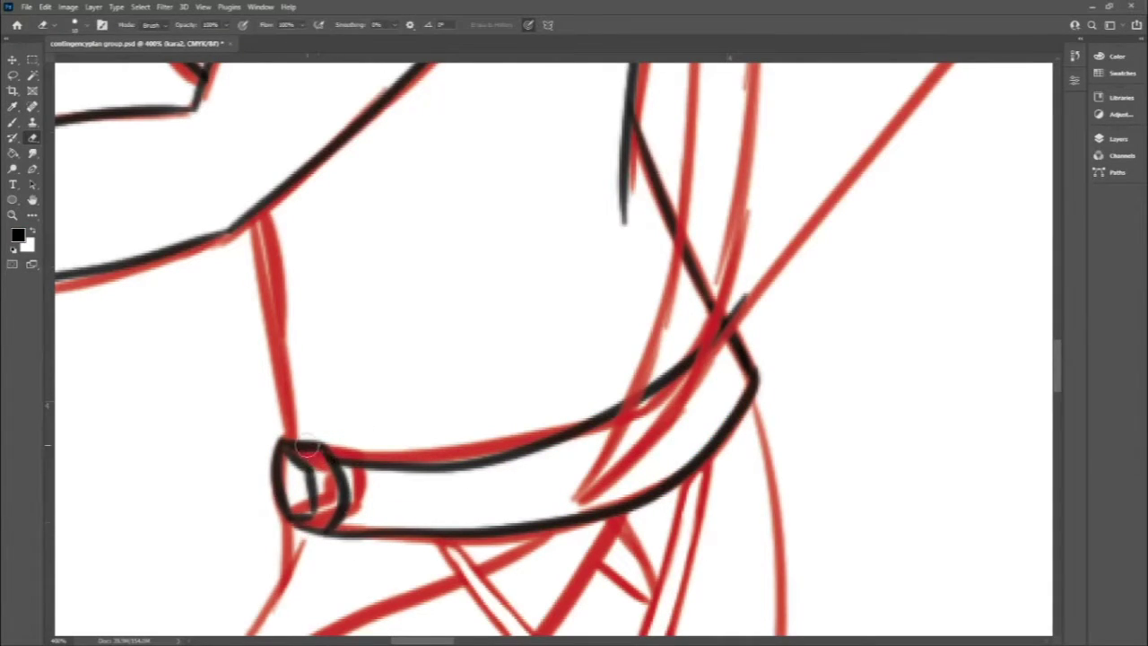
{"action": "key", "text": "b"}
{"action": "scroll", "coordinate": [1069, 339], "scroll_direction": "down", "scroll_amount": 5}
{"action": "mouse_move", "coordinate": [708, 112]}
{"action": "left_mouse_down"}
{"action": "mouse_move", "coordinate": [628, 345]}
{"action": "mouse_move", "coordinate": [646, 345]}
{"action": "left_mouse_up"}
{"action": "mouse_move", "coordinate": [430, 192]}
{"action": "left_mouse_down"}
{"action": "mouse_move", "coordinate": [578, 351]}
{"action": "mouse_move", "coordinate": [601, 348]}
{"action": "left_mouse_up"}
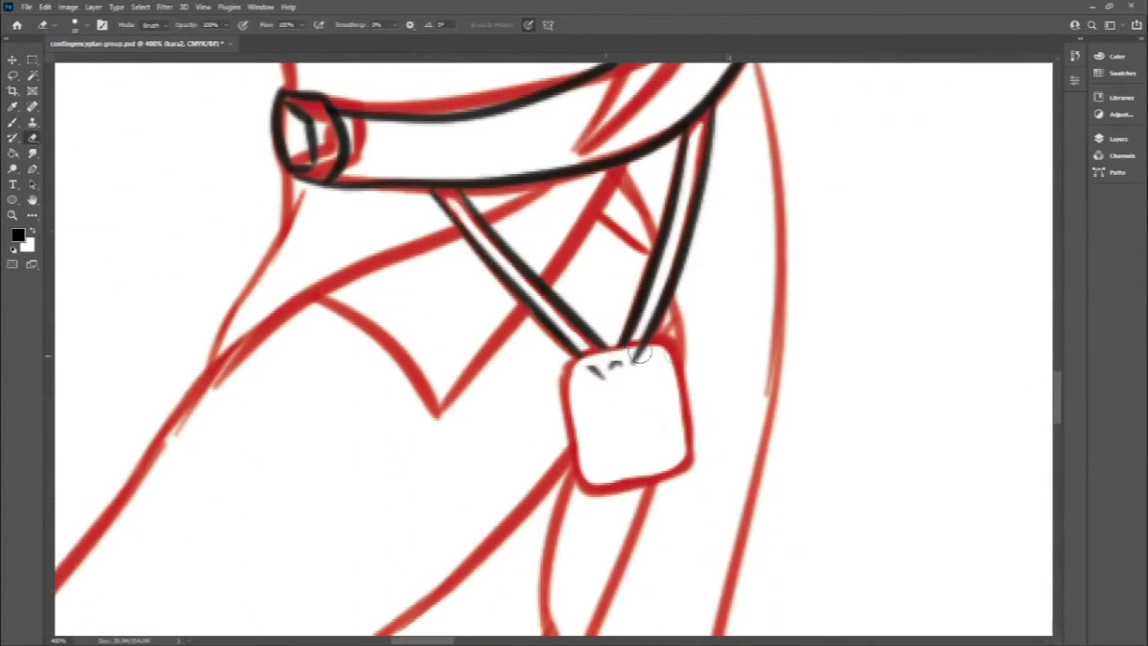
{"action": "left_click_drag", "start_coordinate": [560, 381], "coordinate": [687, 429]}
{"action": "left_click_drag", "start_coordinate": [567, 444], "coordinate": [686, 433]}
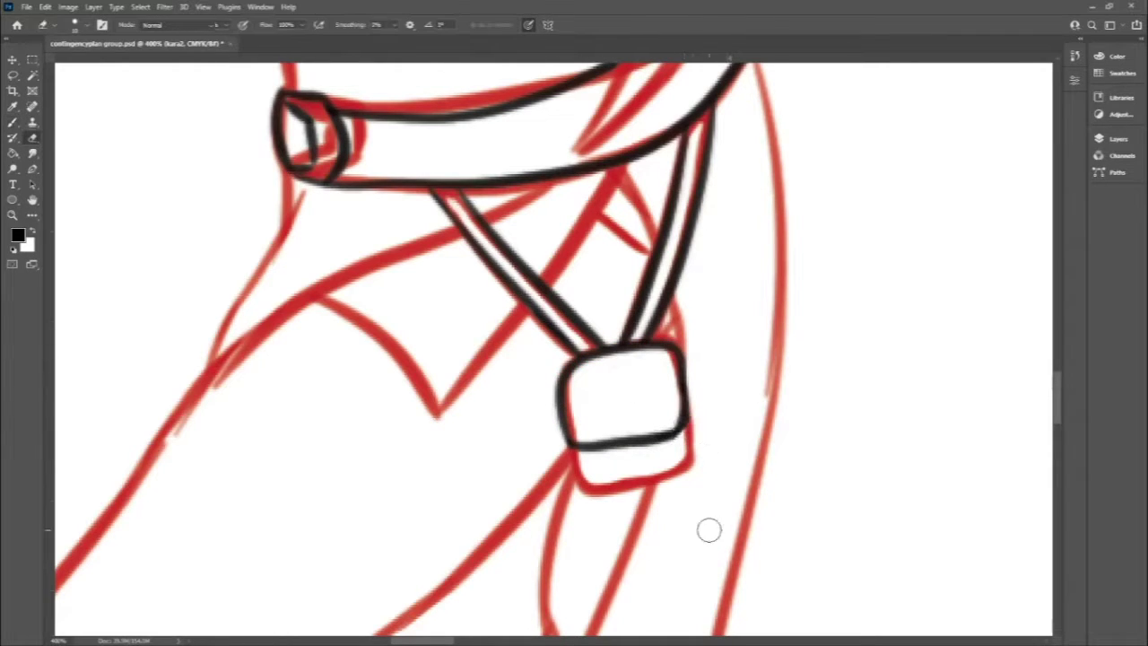
{"action": "left_click_drag", "start_coordinate": [301, 195], "coordinate": [200, 395]}
{"action": "left_click_drag", "start_coordinate": [285, 171], "coordinate": [294, 220]}
Ink the long coat line below the belt and erase stray strokes.
{"action": "left_click_drag", "start_coordinate": [549, 185], "coordinate": [201, 384]}
{"action": "key", "text": "e"}
{"action": "key", "text": "b"}
{"action": "left_click_drag", "start_coordinate": [619, 171], "coordinate": [440, 408]}
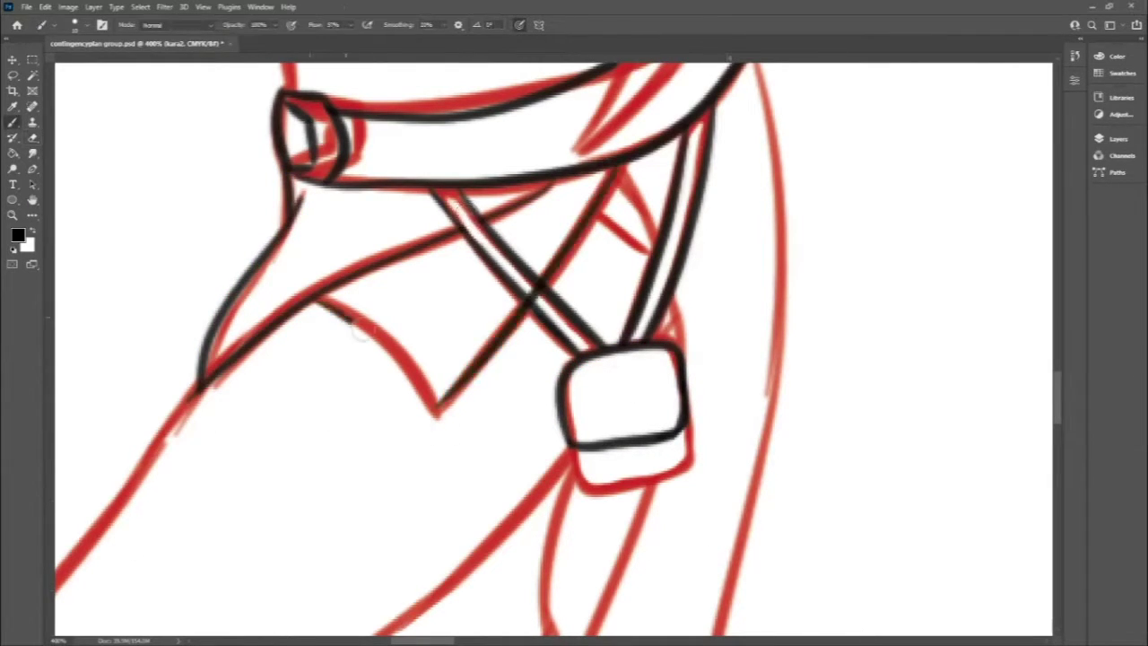
{"action": "left_click_drag", "start_coordinate": [314, 301], "coordinate": [435, 417]}
{"action": "left_click_drag", "start_coordinate": [664, 170], "coordinate": [601, 269]}
{"action": "scroll", "coordinate": [1060, 417], "scroll_direction": "down", "scroll_amount": 3}
{"action": "scroll", "coordinate": [1060, 418], "scroll_direction": "down", "scroll_amount": 3}
Ink the long tunic curve down to the boot and the adjoining coat edge.
{"action": "key", "text": "ctrl+minus"}
{"action": "left_click_drag", "start_coordinate": [603, 175], "coordinate": [499, 575]}
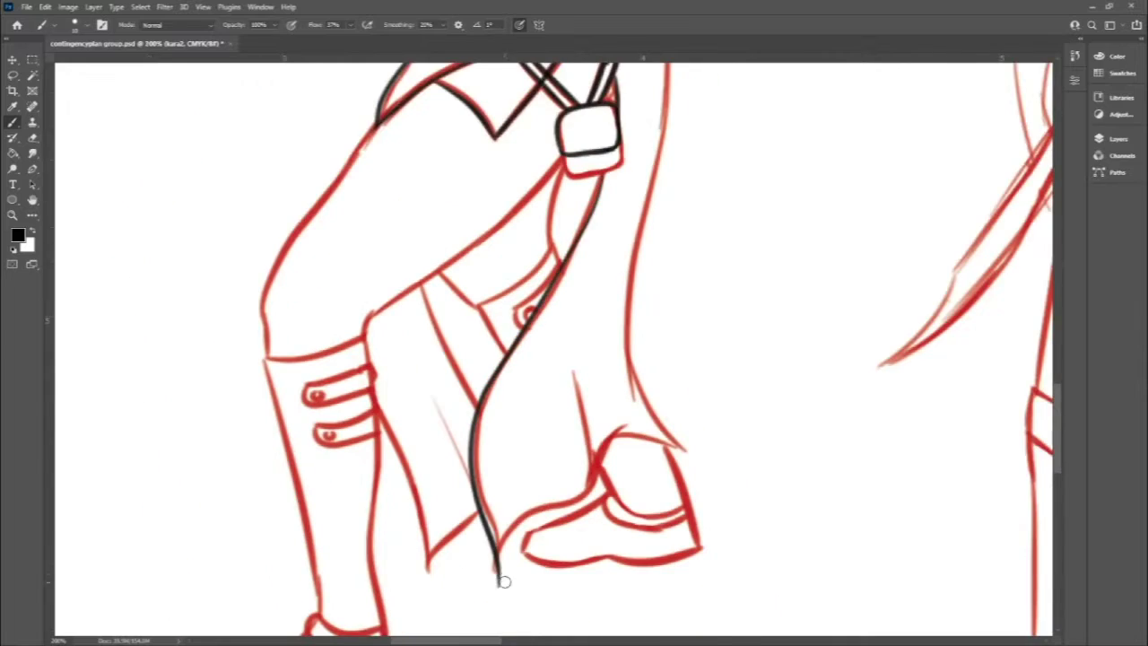
{"action": "left_click_drag", "start_coordinate": [682, 453], "coordinate": [665, 68]}
{"action": "scroll", "coordinate": [936, 351], "scroll_direction": "up", "scroll_amount": 3}
{"action": "left_click_drag", "start_coordinate": [650, 186], "coordinate": [675, 312]}
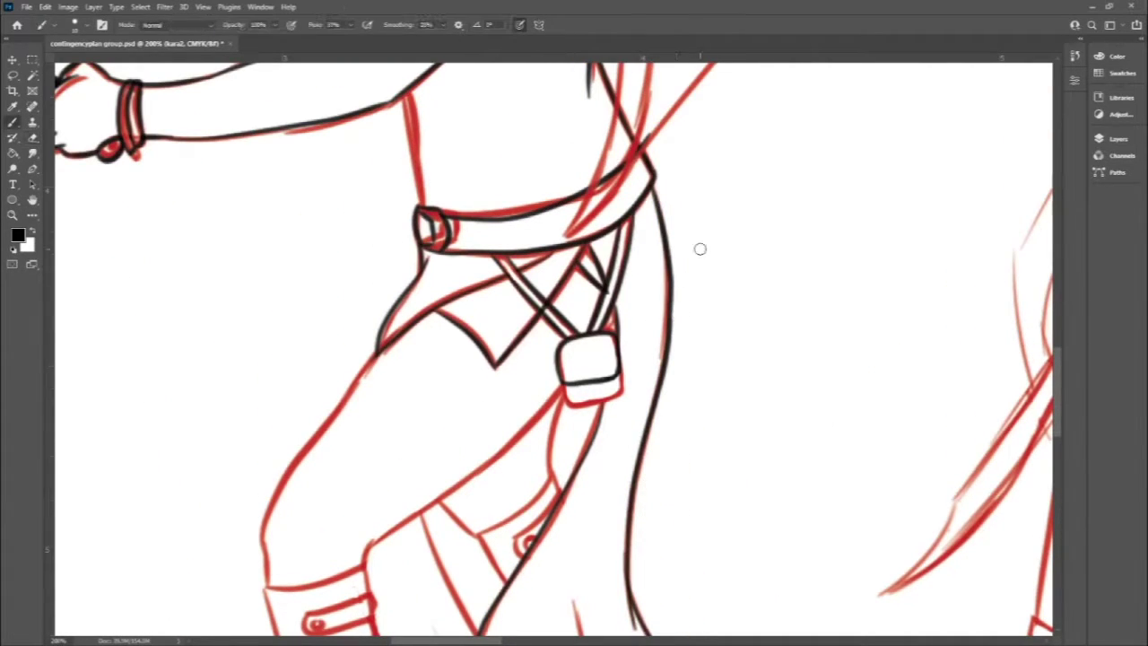
{"action": "scroll", "coordinate": [889, 327], "scroll_direction": "up", "scroll_amount": 5}
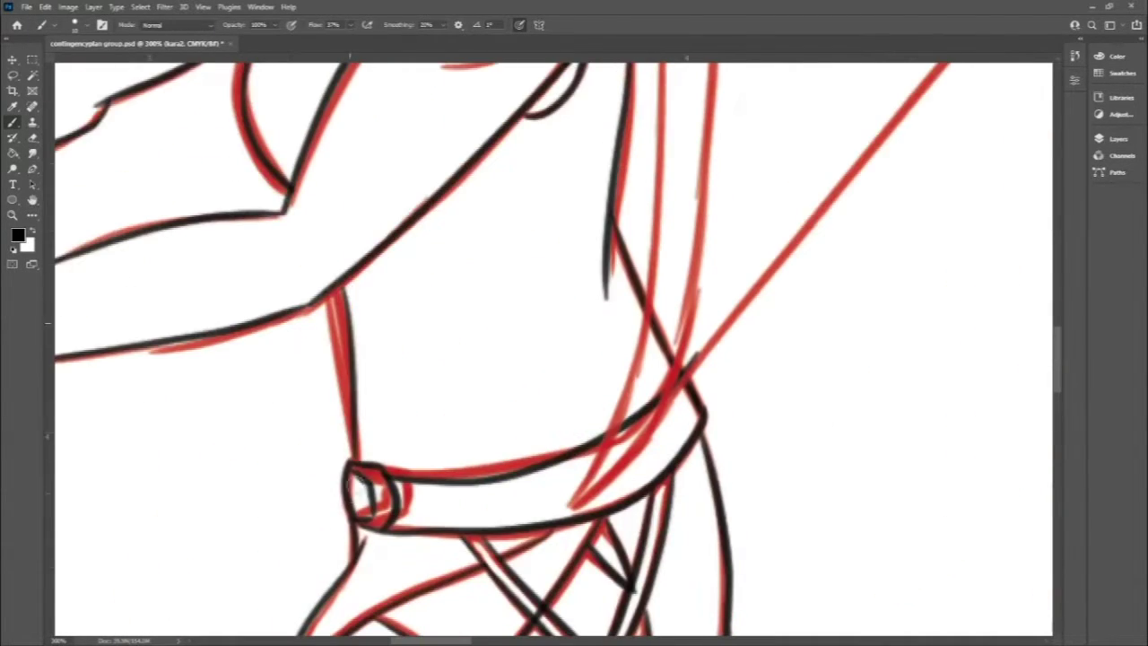
Ink the thigh outlines of the legs.
{"action": "left_click_drag", "start_coordinate": [357, 486], "coordinate": [379, 512]}
{"action": "scroll", "coordinate": [1060, 339], "scroll_direction": "up", "scroll_amount": 1}
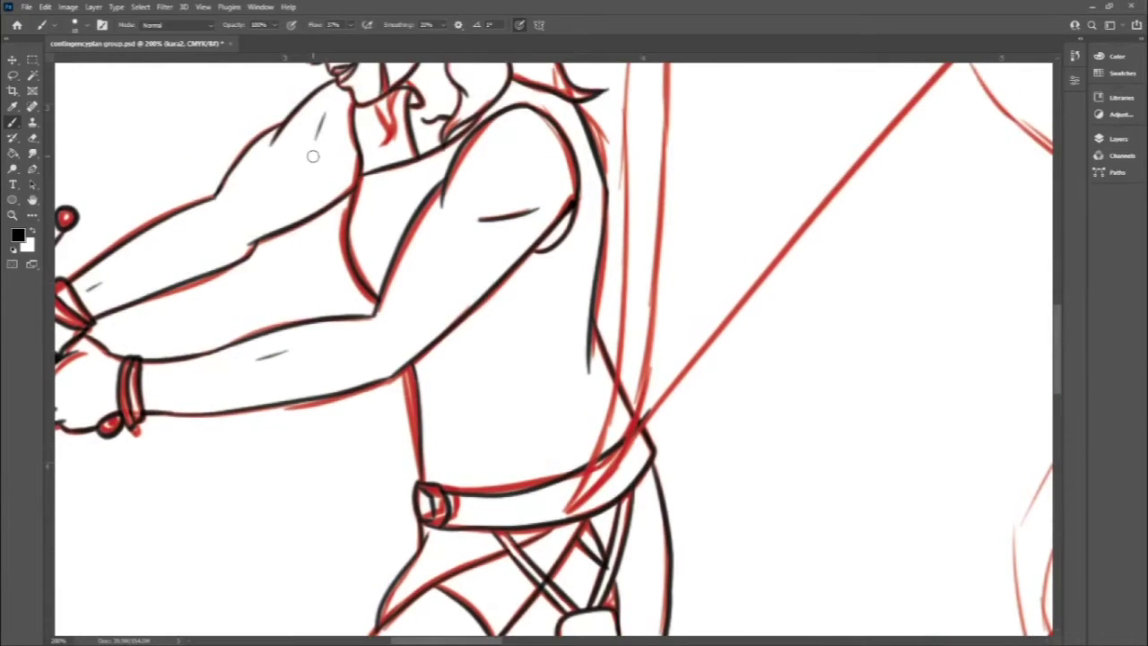
{"action": "scroll", "coordinate": [310, 154], "scroll_direction": "down", "scroll_amount": 5}
{"action": "left_click_drag", "start_coordinate": [377, 240], "coordinate": [261, 440]}
{"action": "left_click_drag", "start_coordinate": [565, 260], "coordinate": [363, 448]}
{"action": "scroll", "coordinate": [577, 185], "scroll_direction": "down", "scroll_amount": 5}
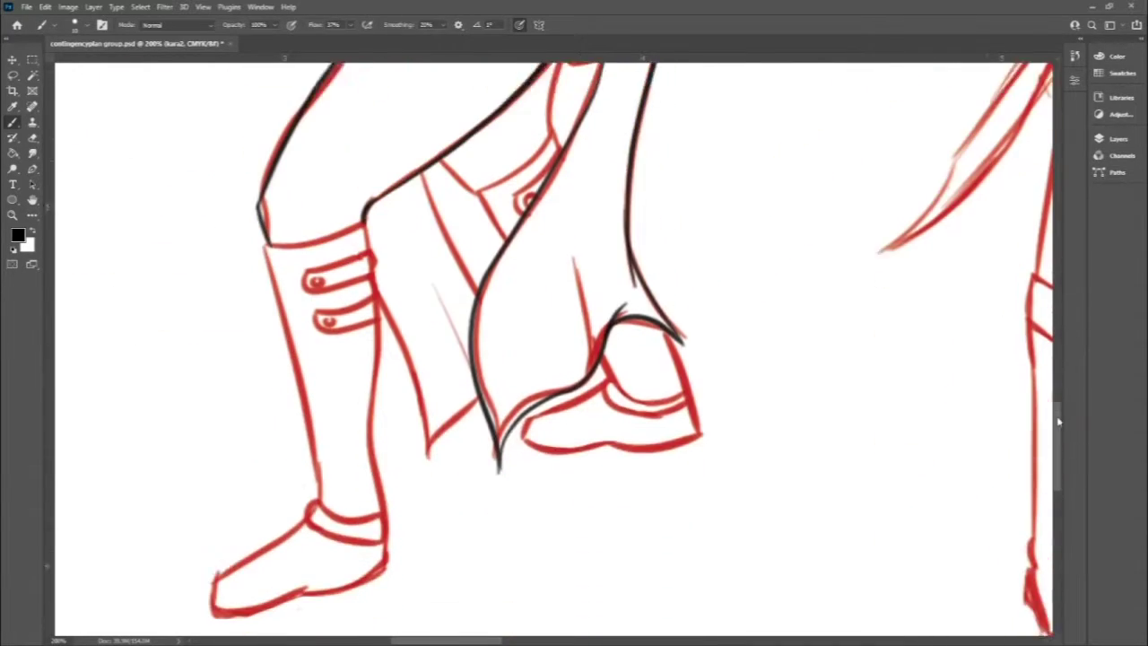
{"action": "scroll", "coordinate": [335, 188], "scroll_direction": "up", "scroll_amount": 3}
Ink the boot cuff, both boot straps and their two button rivets.
{"action": "left_click_drag", "start_coordinate": [285, 261], "coordinate": [334, 440]}
{"action": "left_click_drag", "start_coordinate": [480, 211], "coordinate": [502, 314]}
{"action": "mouse_move", "coordinate": [368, 312]}
{"action": "left_mouse_down"}
{"action": "mouse_move", "coordinate": [460, 289]}
{"action": "mouse_move", "coordinate": [363, 318]}
{"action": "left_mouse_up"}
{"action": "left_click_drag", "start_coordinate": [397, 329], "coordinate": [384, 334]}
{"action": "mouse_move", "coordinate": [420, 408]}
{"action": "left_mouse_down"}
{"action": "mouse_move", "coordinate": [407, 413]}
{"action": "mouse_move", "coordinate": [513, 366]}
{"action": "left_mouse_up"}
{"action": "left_click_drag", "start_coordinate": [515, 370], "coordinate": [395, 435]}
Ink the coat tail edges on the right side of the legs.
{"action": "scroll", "coordinate": [681, 341], "scroll_direction": "down", "scroll_amount": 1}
{"action": "mouse_move", "coordinate": [610, 167]}
{"action": "left_mouse_down"}
{"action": "mouse_move", "coordinate": [710, 363]}
{"action": "mouse_move", "coordinate": [608, 173]}
{"action": "left_mouse_up"}
{"action": "scroll", "coordinate": [700, 359], "scroll_direction": "down", "scroll_amount": 2}
{"action": "left_click_drag", "start_coordinate": [910, 106], "coordinate": [949, 357]}
{"action": "scroll", "coordinate": [1063, 431], "scroll_direction": "up", "scroll_amount": 5}
{"action": "scroll", "coordinate": [1063, 431], "scroll_direction": "down", "scroll_amount": 1}
{"action": "mouse_move", "coordinate": [888, 193]}
{"action": "left_mouse_down"}
{"action": "mouse_move", "coordinate": [710, 321]}
{"action": "mouse_move", "coordinate": [765, 426]}
{"action": "left_mouse_up"}
{"action": "left_click_drag", "start_coordinate": [888, 220], "coordinate": [777, 372]}
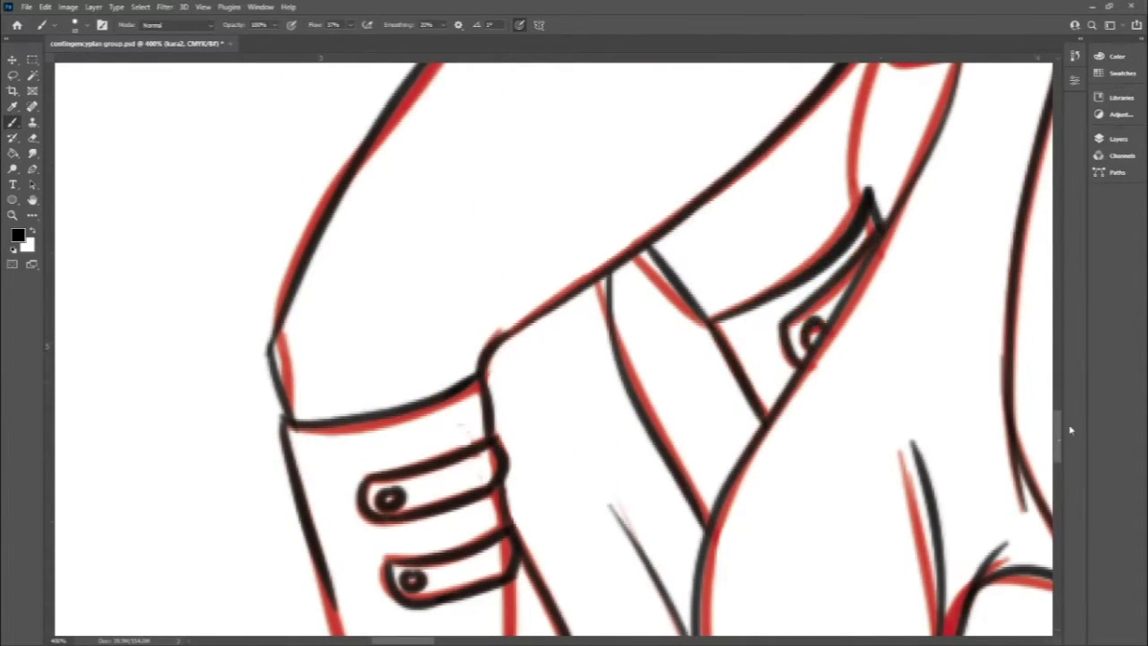
{"action": "scroll", "coordinate": [1062, 431], "scroll_direction": "up", "scroll_amount": 4}
{"action": "left_click_drag", "start_coordinate": [859, 301], "coordinate": [879, 157]}
Ink the lower leg lines down to the left boot.
{"action": "scroll", "coordinate": [884, 354], "scroll_direction": "down", "scroll_amount": 5}
{"action": "scroll", "coordinate": [538, 403], "scroll_direction": "up", "scroll_amount": 4}
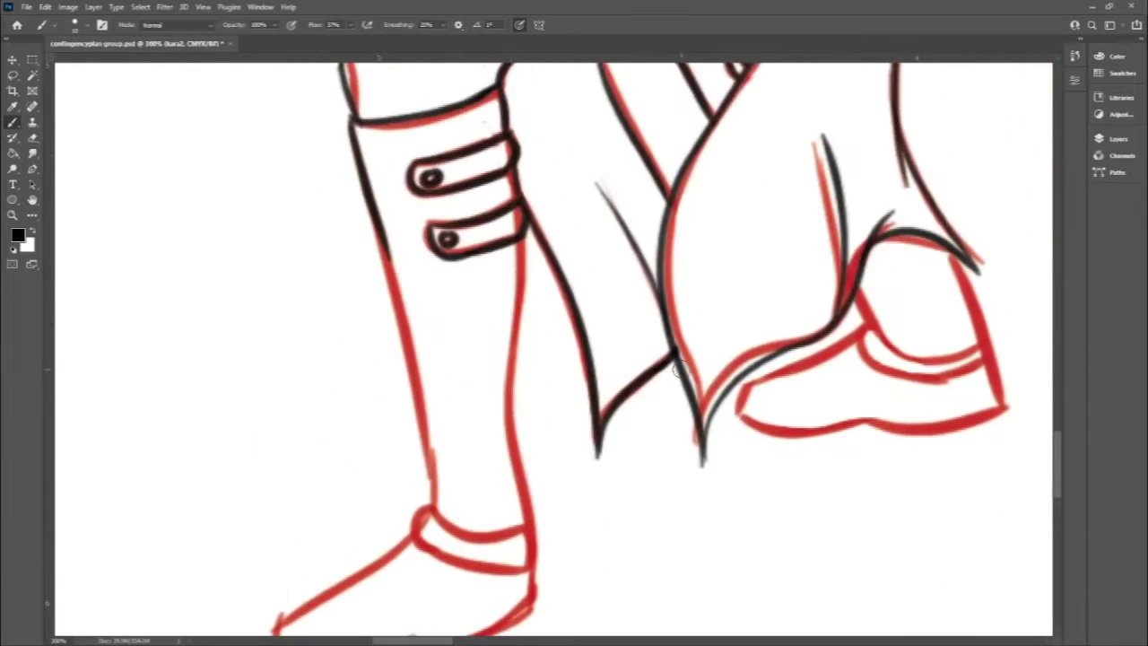
{"action": "left_click_drag", "start_coordinate": [521, 242], "coordinate": [529, 520]}
{"action": "left_click_drag", "start_coordinate": [370, 247], "coordinate": [435, 507]}
{"action": "scroll", "coordinate": [538, 404], "scroll_direction": "down", "scroll_amount": 1}
{"action": "left_click_drag", "start_coordinate": [527, 382], "coordinate": [534, 479]}
Trace both boots' toes, soles, heels and cuffs in black ink.
{"action": "left_click_drag", "start_coordinate": [411, 405], "coordinate": [414, 510]}
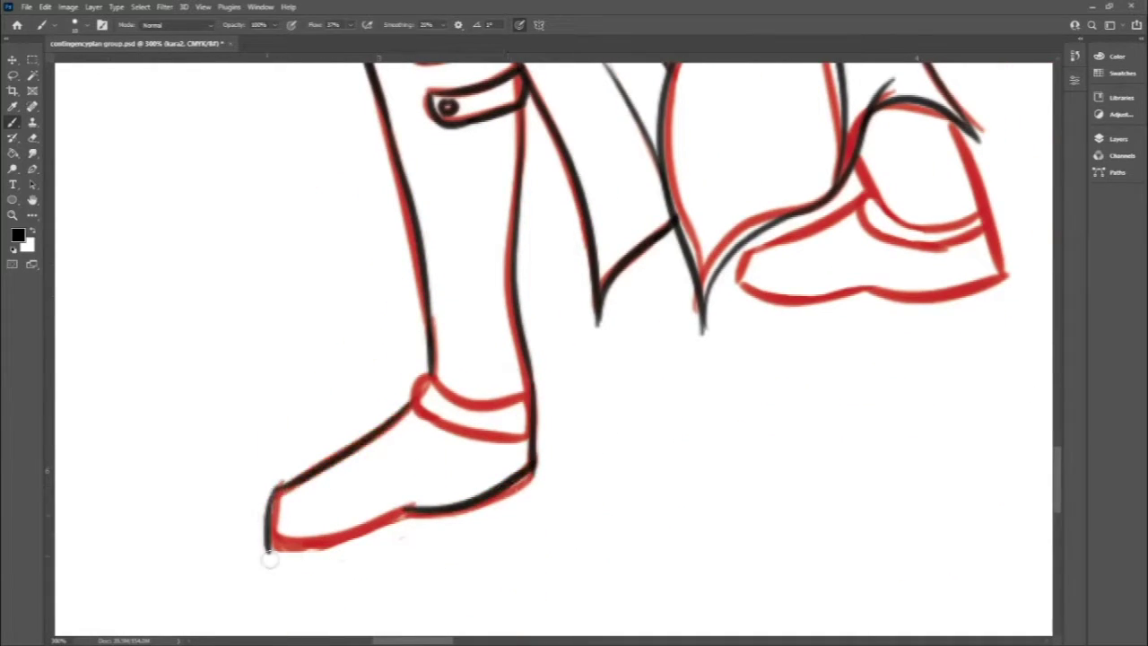
{"action": "left_click_drag", "start_coordinate": [414, 402], "coordinate": [534, 405]}
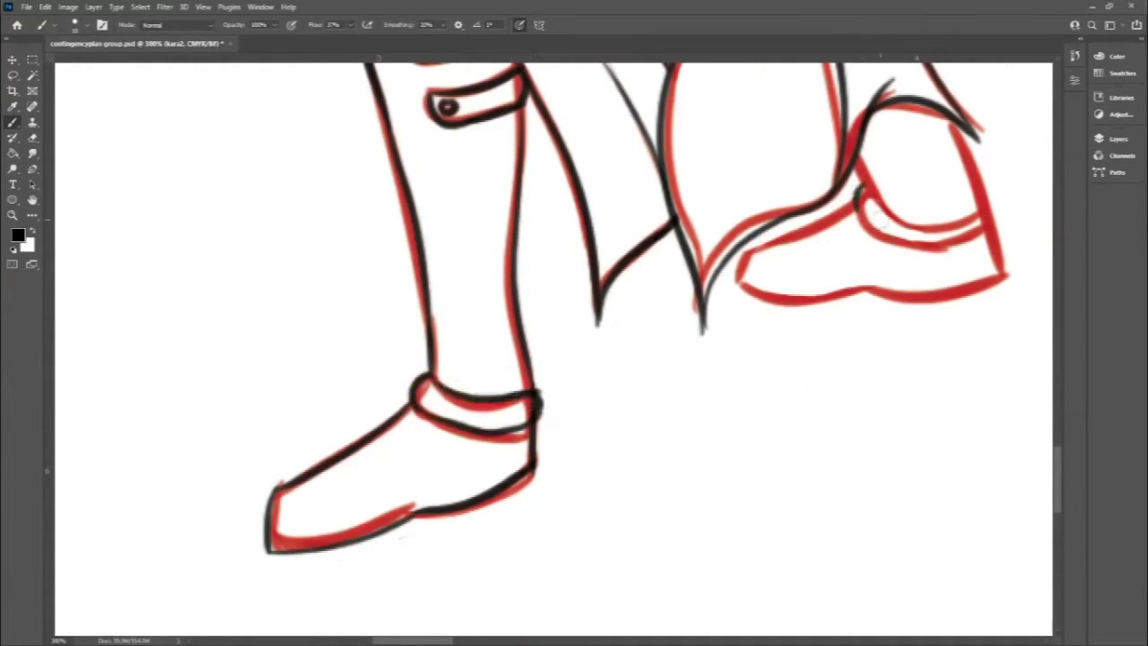
{"action": "left_click_drag", "start_coordinate": [860, 193], "coordinate": [872, 179]}
{"action": "mouse_move", "coordinate": [996, 234]}
{"action": "left_mouse_down"}
{"action": "mouse_move", "coordinate": [866, 301]}
{"action": "mouse_move", "coordinate": [737, 282]}
{"action": "left_mouse_up"}
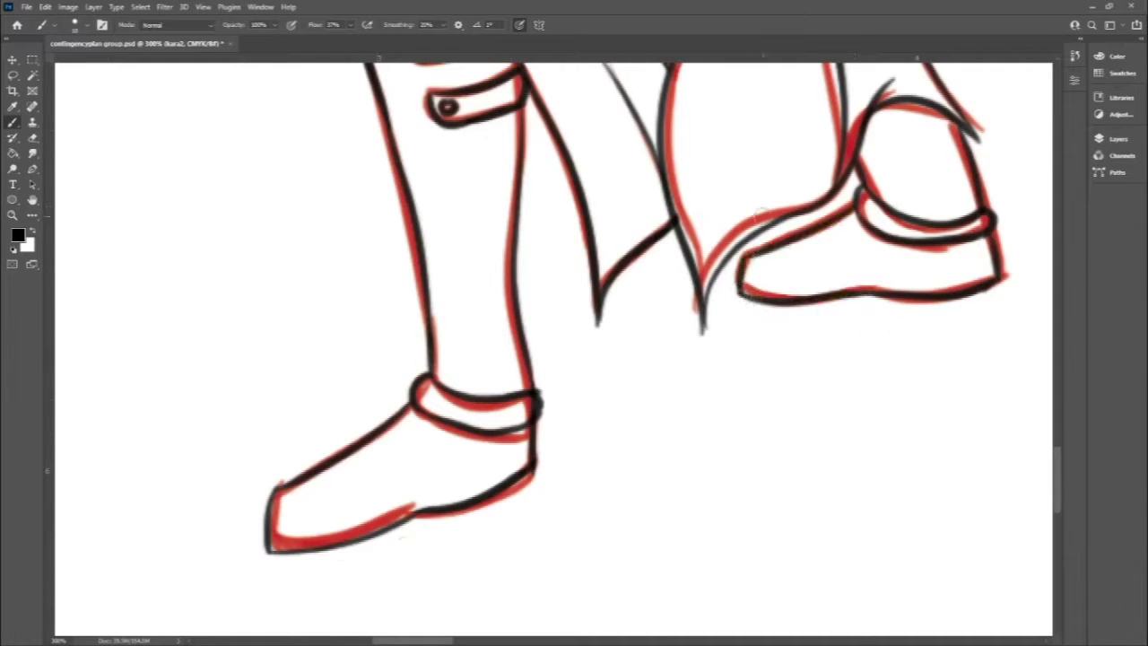
{"action": "key", "text": "e"}
{"action": "scroll", "coordinate": [723, 422], "scroll_direction": "down", "scroll_amount": 5}
{"action": "scroll", "coordinate": [886, 401], "scroll_direction": "up", "scroll_amount": 5}
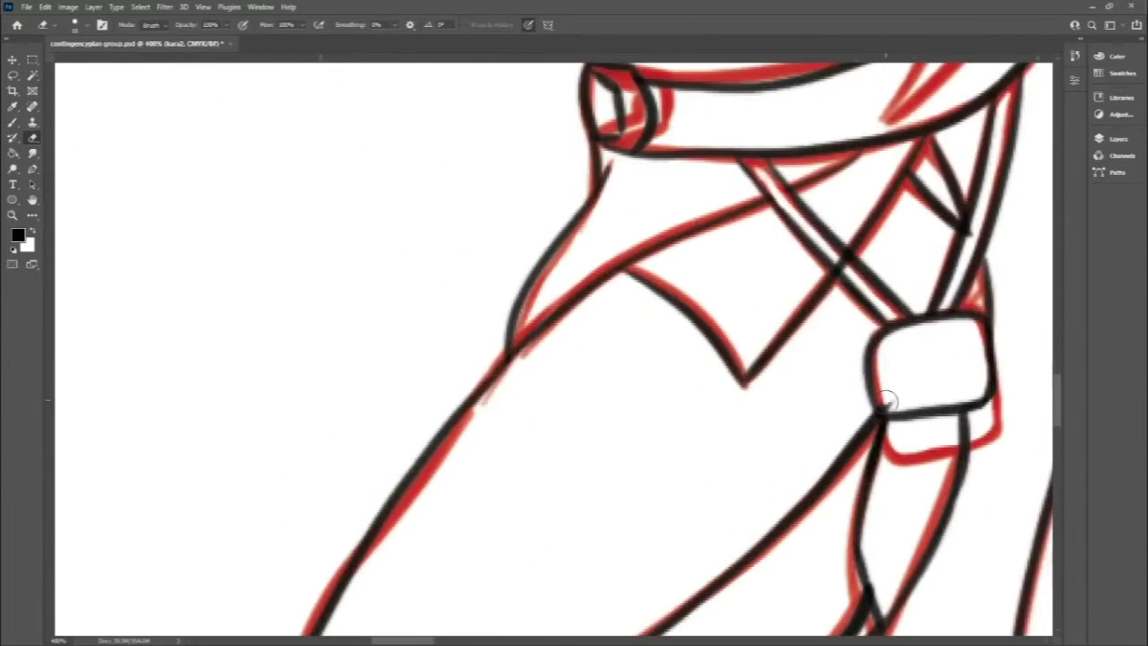
Ink the upper and lower edges of the warrior's sword blade in black.
{"action": "key", "text": "b"}
{"action": "scroll", "coordinate": [1055, 347], "scroll_direction": "down", "scroll_amount": 5}
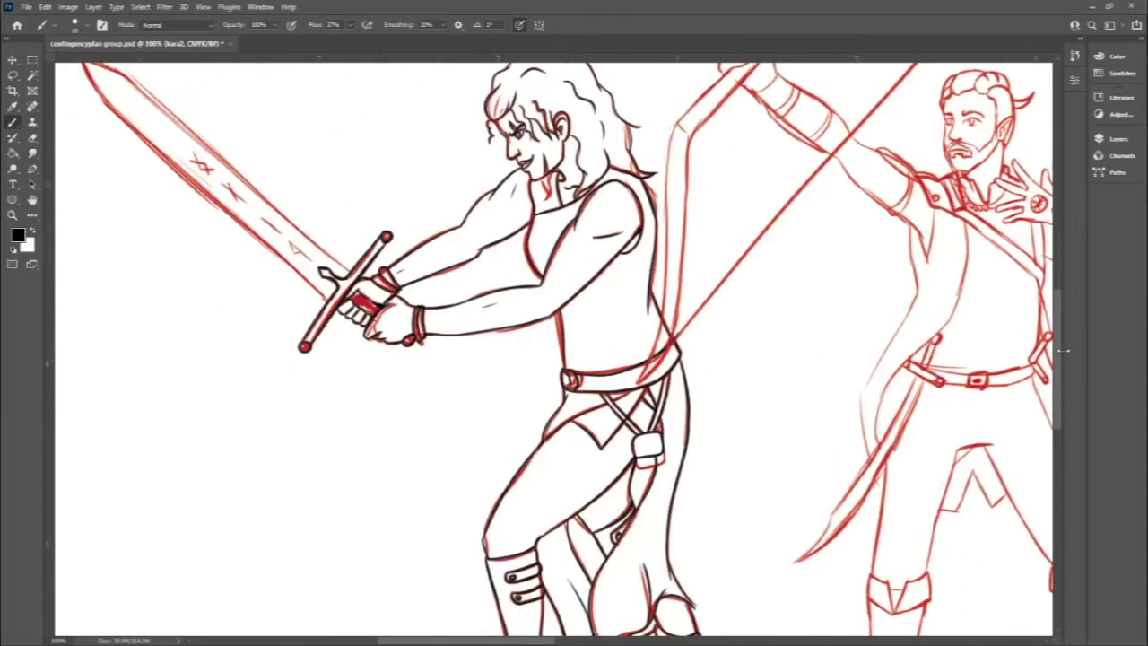
{"action": "scroll", "coordinate": [634, 88], "scroll_direction": "up", "scroll_amount": 5}
{"action": "scroll", "coordinate": [634, 88], "scroll_direction": "down", "scroll_amount": 5}
{"action": "scroll", "coordinate": [359, 269], "scroll_direction": "up", "scroll_amount": 4}
{"action": "left_click_drag", "start_coordinate": [422, 269], "coordinate": [633, 340]}
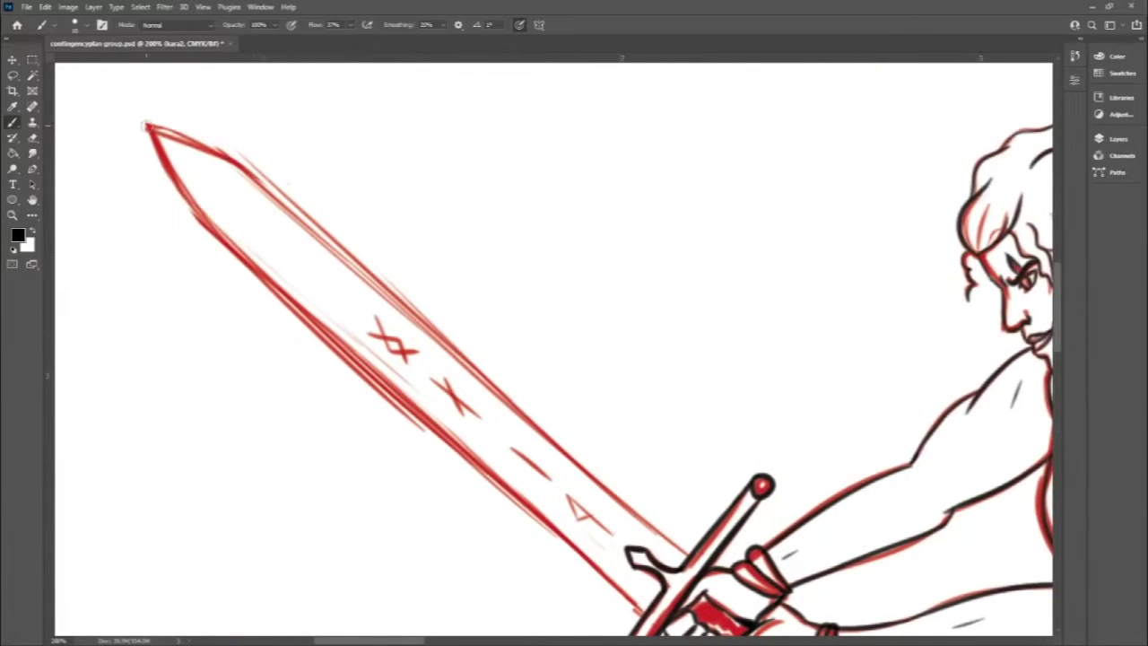
{"action": "mouse_move", "coordinate": [148, 126]}
{"action": "left_mouse_down"}
{"action": "mouse_move", "coordinate": [692, 565]}
{"action": "mouse_move", "coordinate": [637, 607]}
{"action": "left_mouse_up"}
{"action": "scroll", "coordinate": [251, 213], "scroll_direction": "up", "scroll_amount": 3}
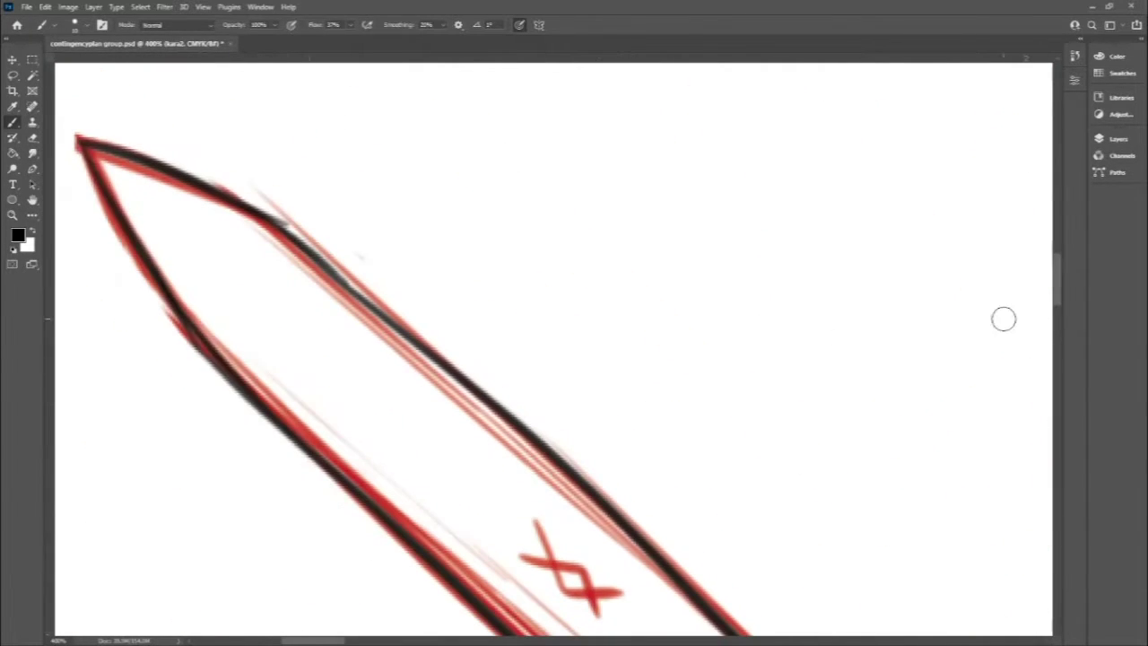
Erase stray marks on the blade, then ink the A rune in black.
{"action": "key", "text": "e"}
{"action": "scroll", "coordinate": [351, 243], "scroll_direction": "down", "scroll_amount": 3}
{"action": "scroll", "coordinate": [556, 484], "scroll_direction": "up", "scroll_amount": 3}
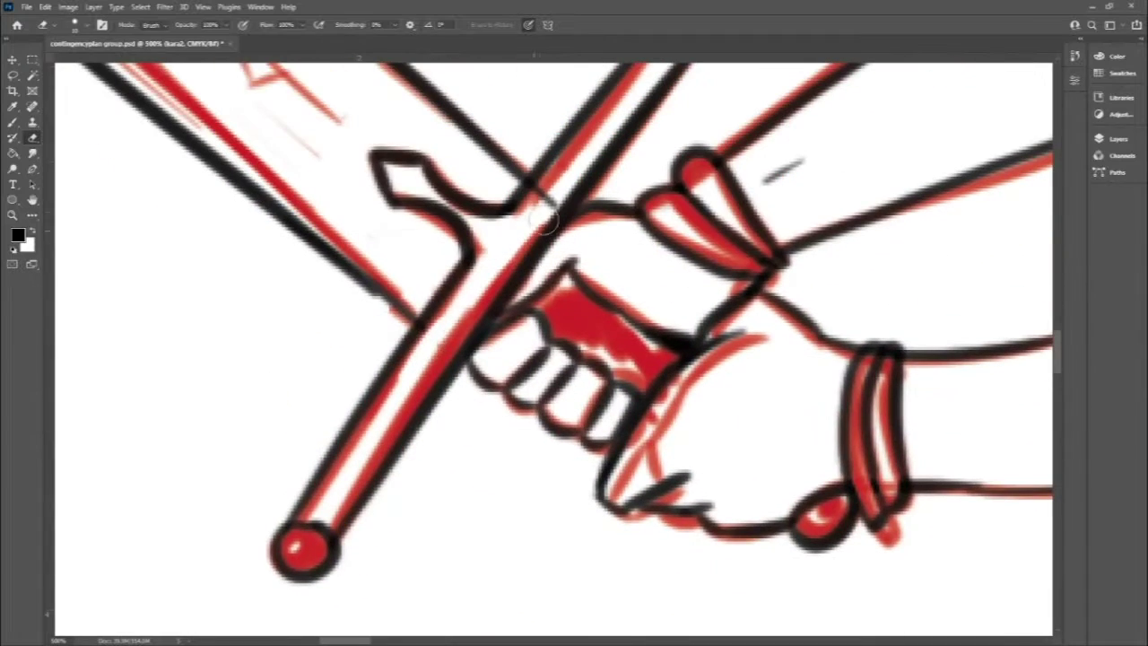
{"action": "key", "text": "b"}
{"action": "scroll", "coordinate": [556, 359], "scroll_direction": "down", "scroll_amount": 4}
{"action": "scroll", "coordinate": [448, 314], "scroll_direction": "up", "scroll_amount": 4}
{"action": "left_click_drag", "start_coordinate": [358, 400], "coordinate": [474, 420]}
{"action": "left_click_drag", "start_coordinate": [473, 420], "coordinate": [484, 460]}
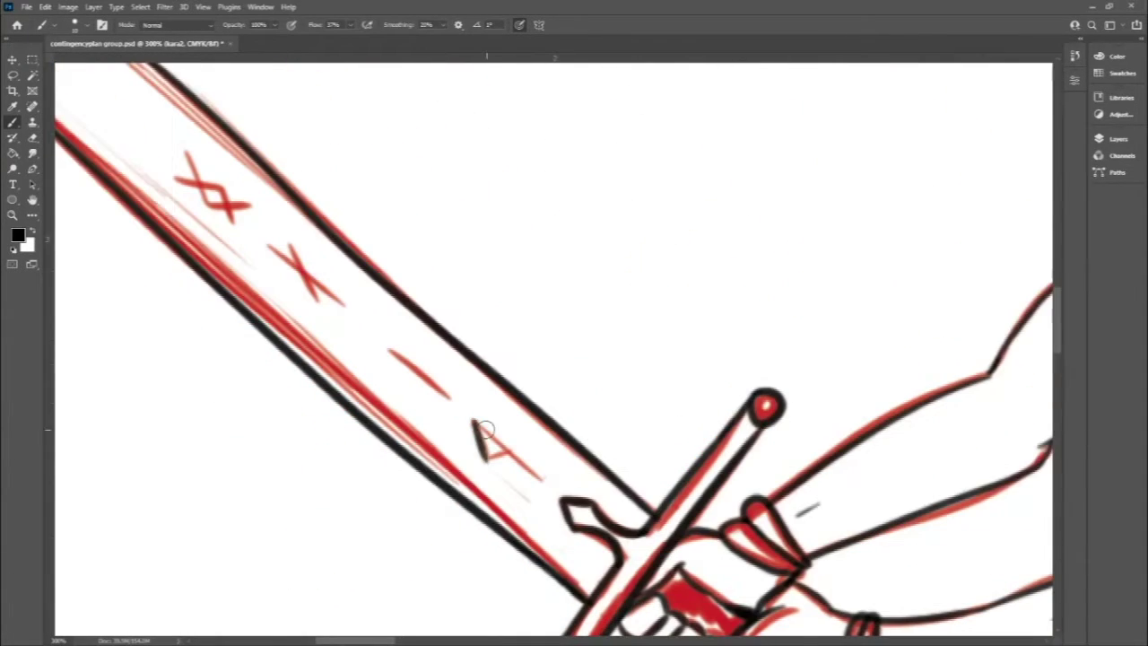
Ink both strokes of the X rune, erase stray ink, and zoom to check the blade.
{"action": "left_click_drag", "start_coordinate": [205, 168], "coordinate": [255, 247]}
{"action": "left_click_drag", "start_coordinate": [194, 195], "coordinate": [271, 215]}
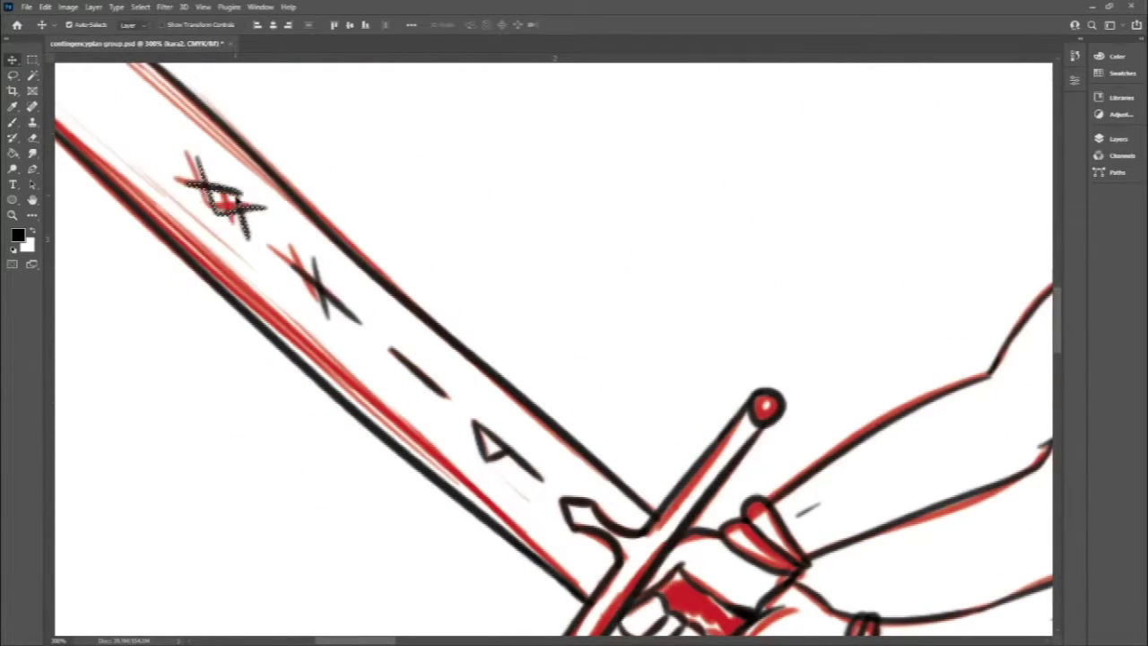
{"action": "key", "text": "e"}
{"action": "scroll", "coordinate": [256, 173], "scroll_direction": "down", "scroll_amount": 5}
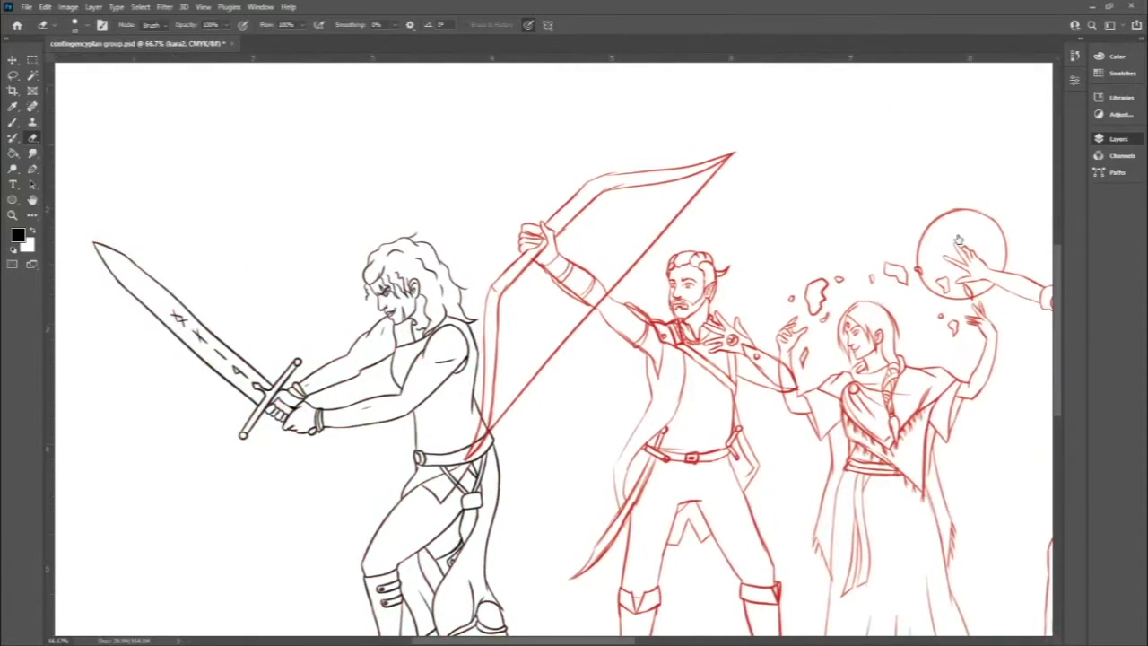
{"action": "key", "text": "ctrl+plus"}
{"action": "key", "text": "ctrl+plus"}
{"action": "key", "text": "b"}
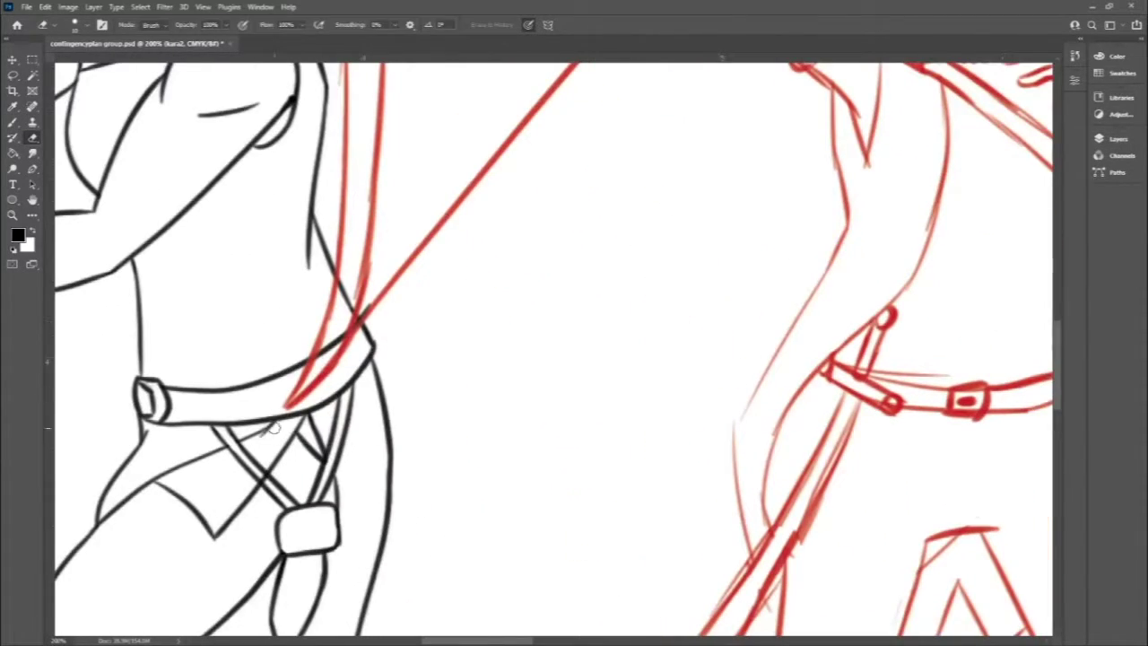
{"action": "key", "text": "ctrl+minus"}
{"action": "key", "text": "ctrl+minus"}
{"action": "key", "text": "ctrl+plus"}
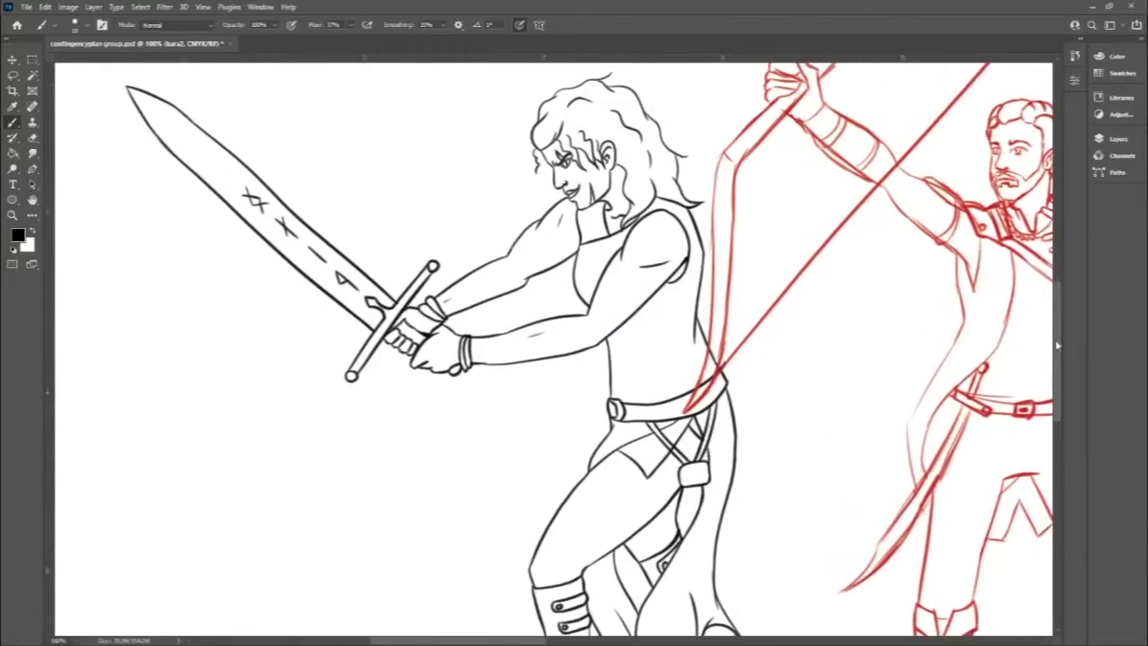
{"action": "key", "text": "ctrl+plus"}
Lasso the blade's inner groove lines and transform them to fit inside the sword blade.
{"action": "key", "text": "l"}
{"action": "left_click_drag", "start_coordinate": [626, 520], "coordinate": [428, 569]}
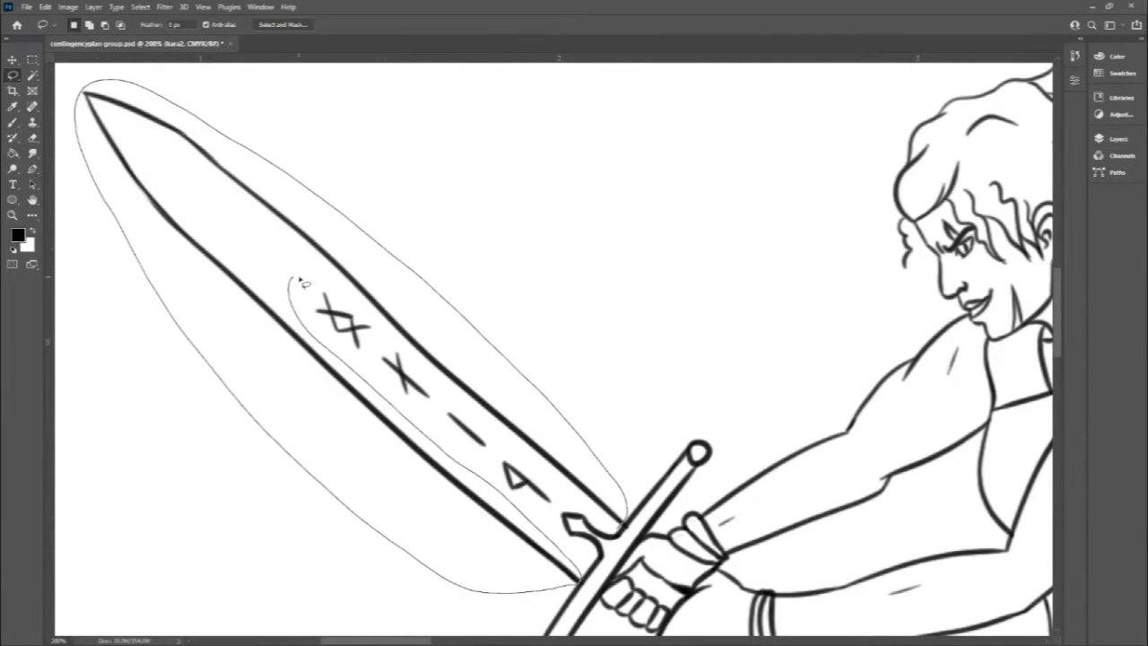
{"action": "left_click_drag", "start_coordinate": [303, 282], "coordinate": [296, 278]}
{"action": "key", "text": "ctrl+t"}
{"action": "mouse_move", "coordinate": [331, 174]}
{"action": "left_mouse_down"}
{"action": "mouse_move", "coordinate": [113, 219]}
{"action": "mouse_move", "coordinate": [568, 388]}
{"action": "left_mouse_up"}
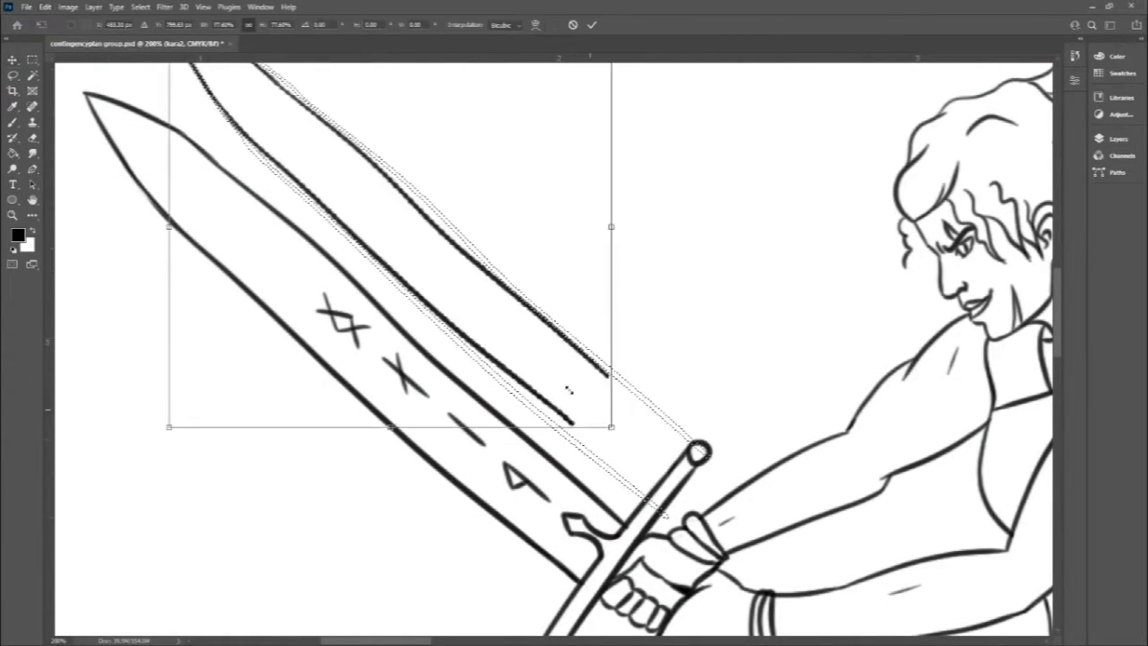
{"action": "key", "text": "ctrl+z"}
{"action": "key", "text": "ctrl+z"}
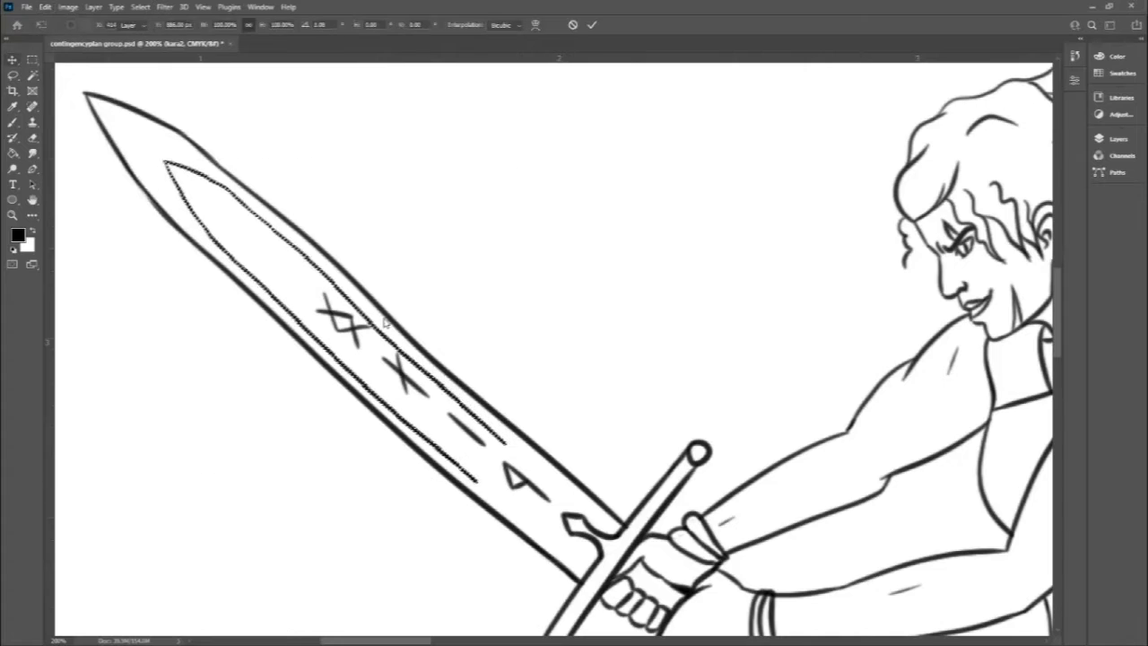
{"action": "mouse_move", "coordinate": [506, 480]}
{"action": "left_mouse_down"}
{"action": "mouse_move", "coordinate": [648, 598]}
{"action": "mouse_move", "coordinate": [600, 583]}
{"action": "left_mouse_up"}
{"action": "key", "text": "Return"}
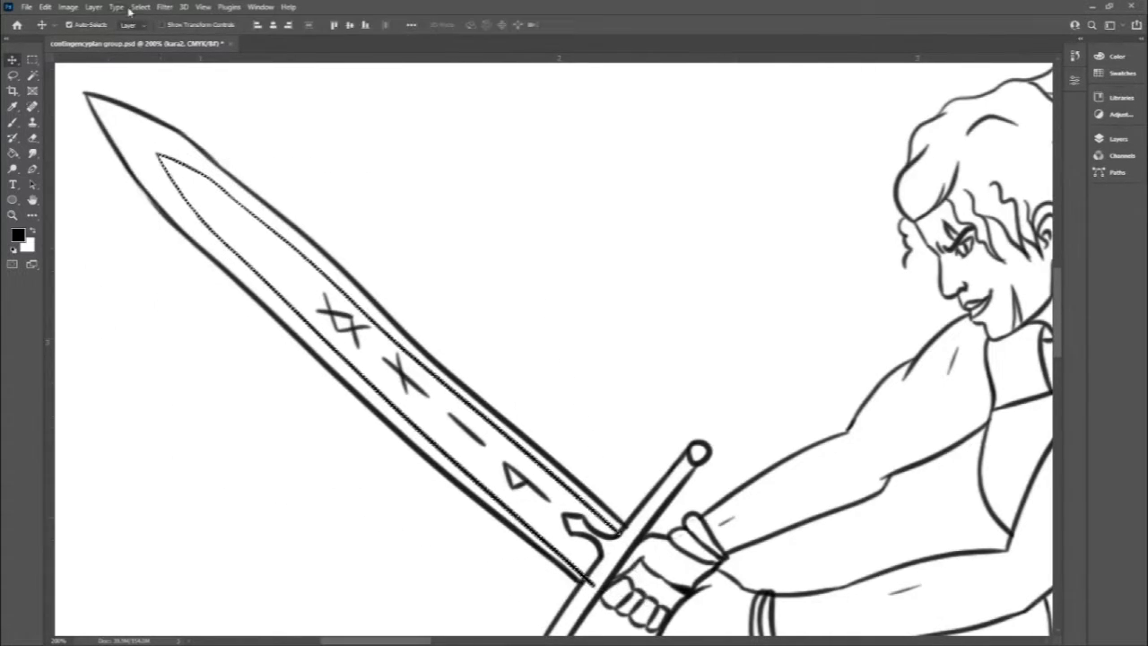
Select the XX and dash runes, nudge them into place, then deselect.
{"action": "scroll", "coordinate": [350, 231], "scroll_direction": "up", "scroll_amount": 3}
{"action": "scroll", "coordinate": [351, 231], "scroll_direction": "down", "scroll_amount": 1}
{"action": "left_click_drag", "start_coordinate": [269, 244], "coordinate": [274, 264]}
{"action": "key", "text": "l"}
{"action": "left_click_drag", "start_coordinate": [395, 359], "coordinate": [393, 360]}
{"action": "key", "text": "v"}
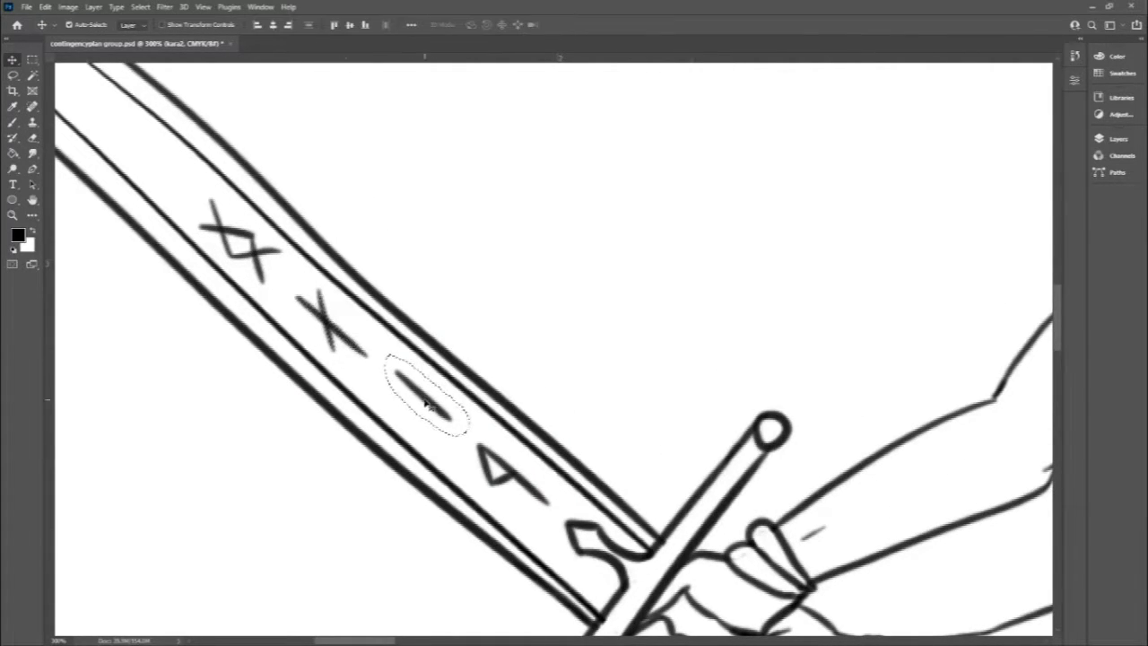
{"action": "key", "text": "ctrl+d"}
{"action": "key", "text": "ctrl+minus"}
{"action": "key", "text": "ctrl+minus"}
{"action": "key", "text": "ctrl+minus"}
{"action": "scroll", "coordinate": [1058, 346], "scroll_direction": "right", "scroll_amount": 3}
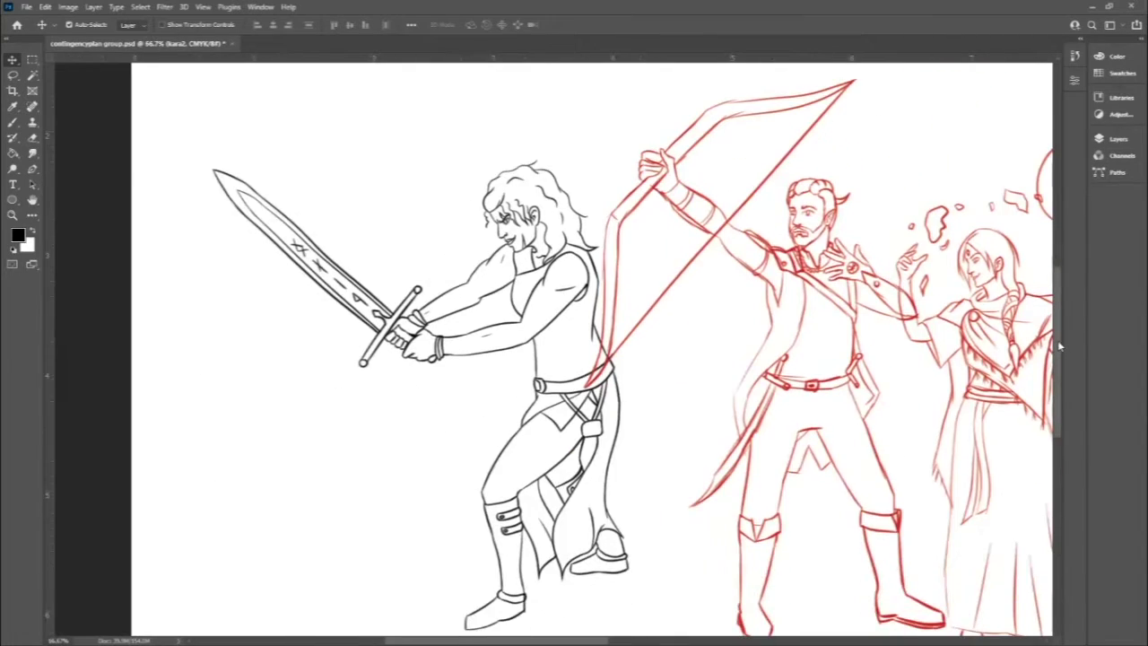
Ink the horned figure's hair curls, horn and the right side of the face.
{"action": "scroll", "coordinate": [1057, 345], "scroll_direction": "right", "scroll_amount": 3}
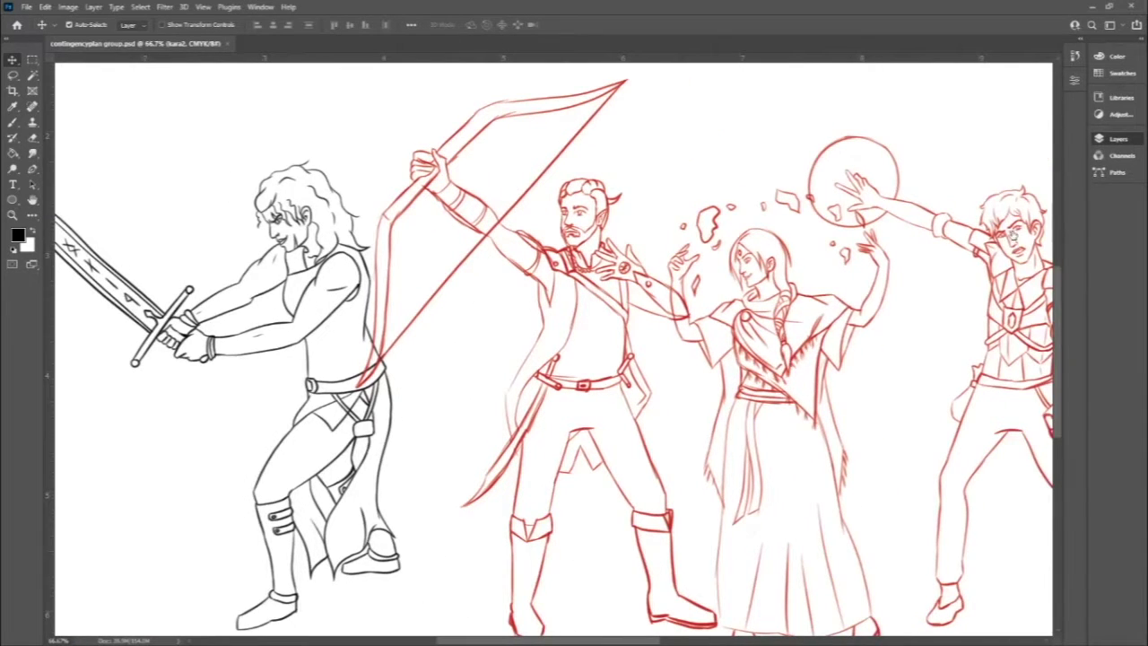
{"action": "key", "text": "b"}
{"action": "scroll", "coordinate": [556, 179], "scroll_direction": "up", "scroll_amount": 5}
{"action": "mouse_move", "coordinate": [639, 244]}
{"action": "left_mouse_down"}
{"action": "mouse_move", "coordinate": [709, 135]}
{"action": "mouse_move", "coordinate": [767, 151]}
{"action": "left_mouse_up"}
{"action": "left_click_drag", "start_coordinate": [647, 160], "coordinate": [645, 258]}
{"action": "left_click_drag", "start_coordinate": [794, 219], "coordinate": [863, 220]}
{"action": "left_click_drag", "start_coordinate": [773, 240], "coordinate": [844, 208]}
{"action": "left_click_drag", "start_coordinate": [881, 269], "coordinate": [964, 229]}
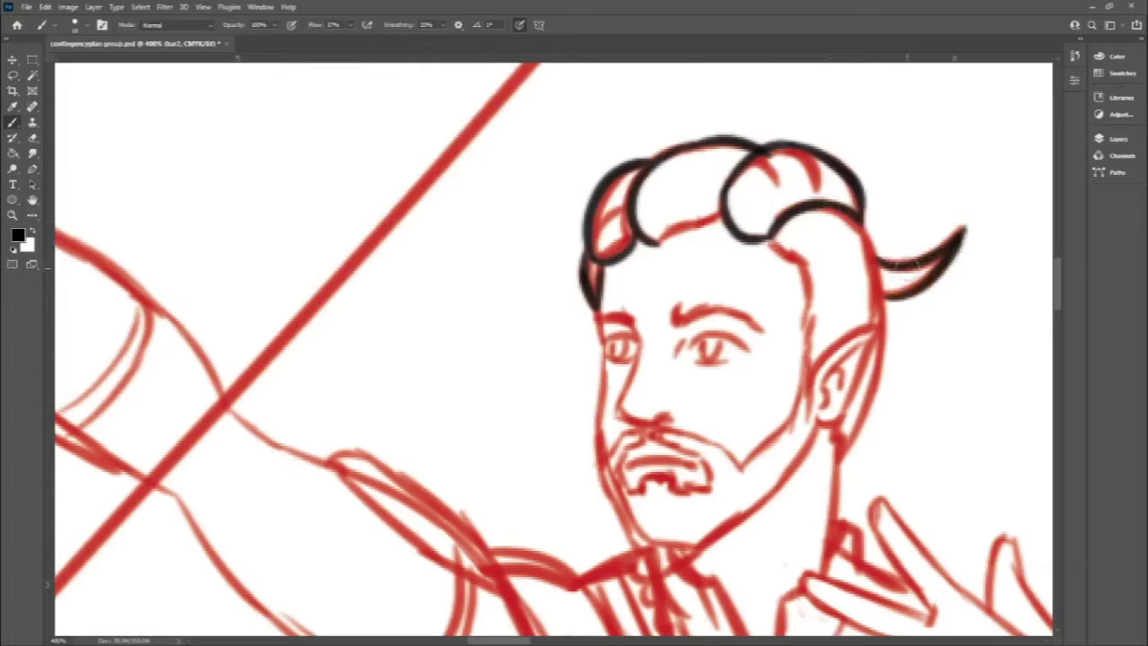
{"action": "left_click_drag", "start_coordinate": [779, 247], "coordinate": [801, 404]}
{"action": "left_click_drag", "start_coordinate": [863, 224], "coordinate": [833, 453]}
{"action": "scroll", "coordinate": [834, 471], "scroll_direction": "up", "scroll_amount": 1}
Ink the jaw, neck, chin, nose and eyebrow, then hide the red sketch to check.
{"action": "mouse_move", "coordinate": [644, 310]}
{"action": "left_mouse_down"}
{"action": "mouse_move", "coordinate": [592, 448]}
{"action": "mouse_move", "coordinate": [565, 431]}
{"action": "left_mouse_up"}
{"action": "scroll", "coordinate": [292, 391], "scroll_direction": "down", "scroll_amount": 2}
{"action": "left_click_drag", "start_coordinate": [293, 342], "coordinate": [366, 571]}
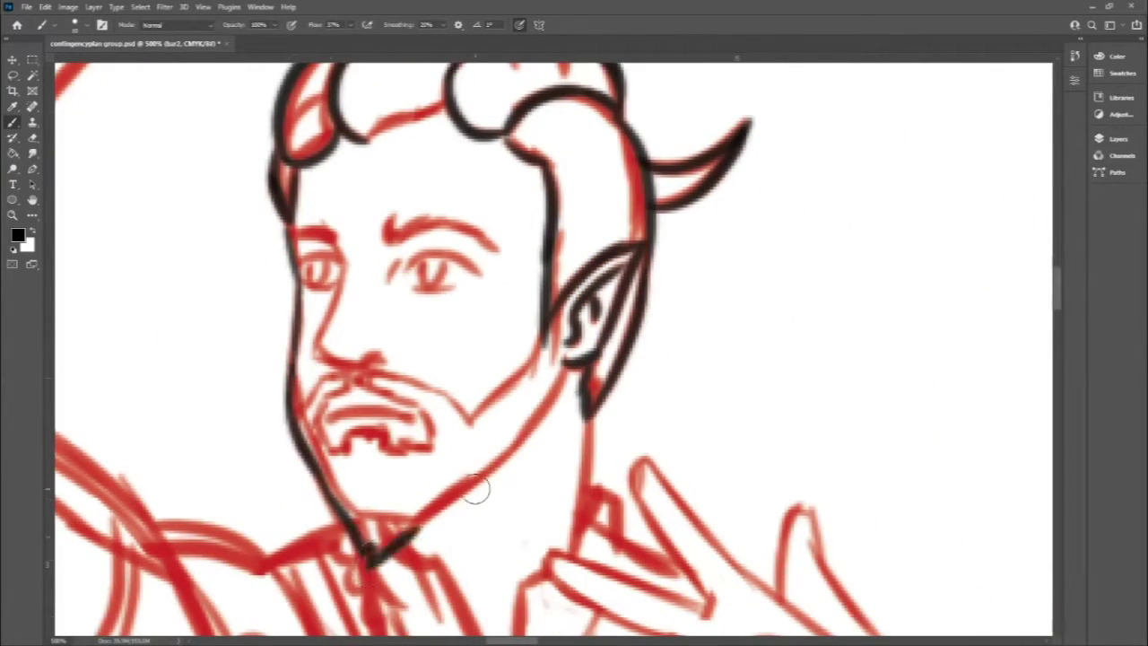
{"action": "left_click_drag", "start_coordinate": [565, 366], "coordinate": [372, 558]}
{"action": "left_click_drag", "start_coordinate": [347, 263], "coordinate": [384, 361]}
{"action": "left_click_drag", "start_coordinate": [384, 240], "coordinate": [499, 249]}
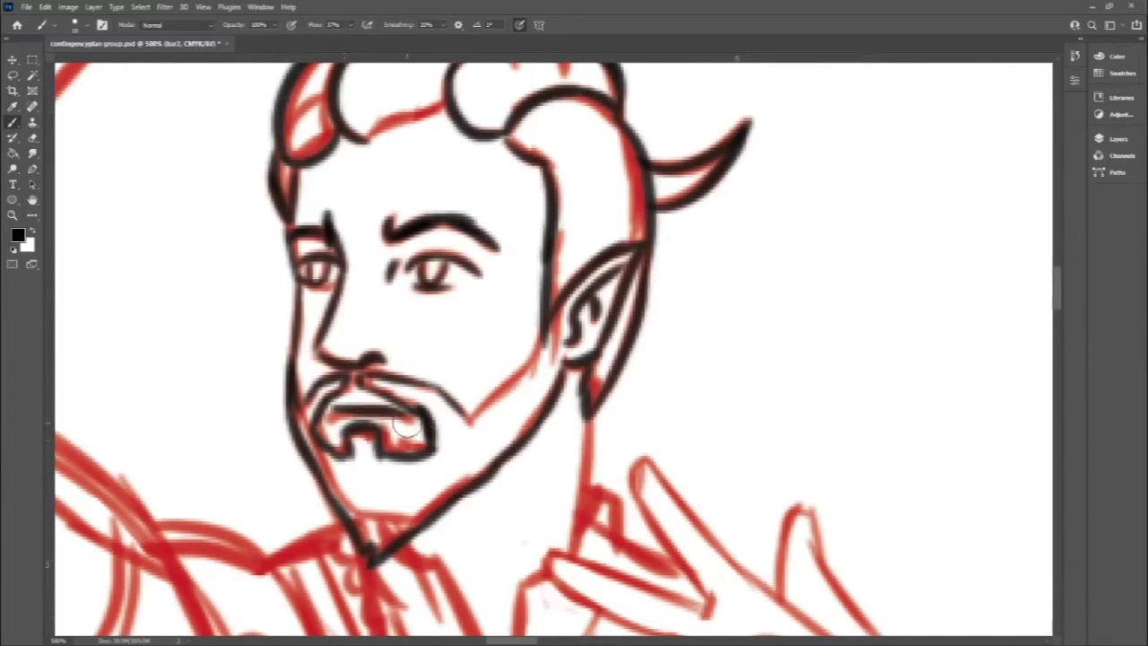
{"action": "left_click", "coordinate": [958, 237]}
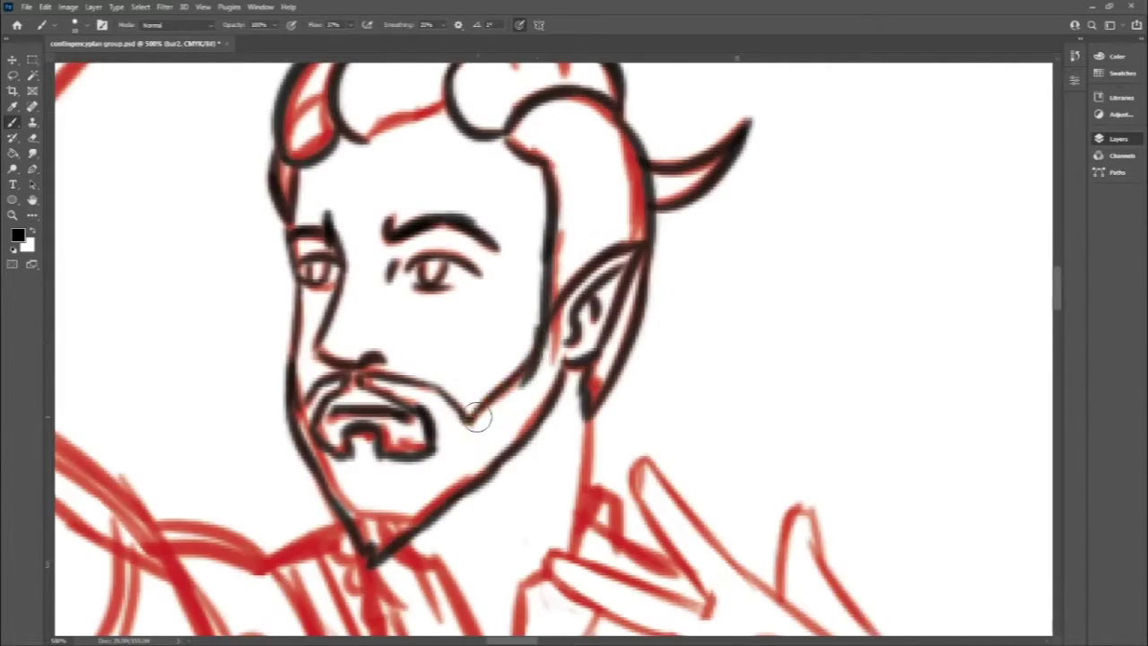
{"action": "scroll", "coordinate": [1043, 354], "scroll_direction": "down", "scroll_amount": 3}
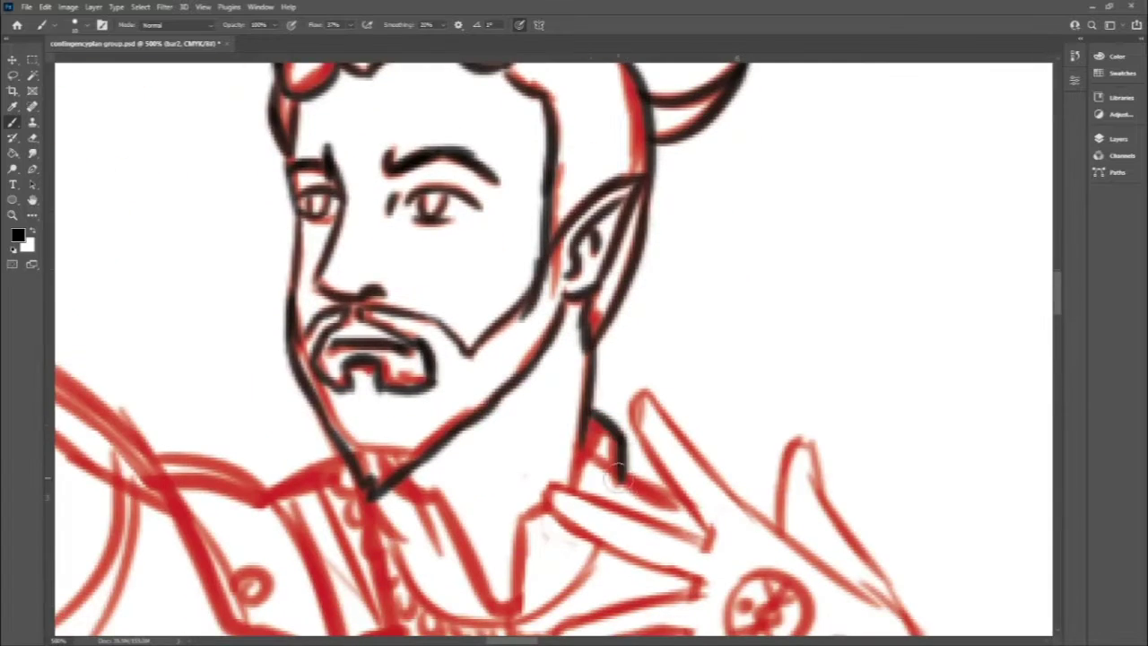
Ink both sides of the collar, the shoulder guard and the upper arm edge.
{"action": "key", "text": "ctrl+minus"}
{"action": "scroll", "coordinate": [524, 281], "scroll_direction": "down", "scroll_amount": 2}
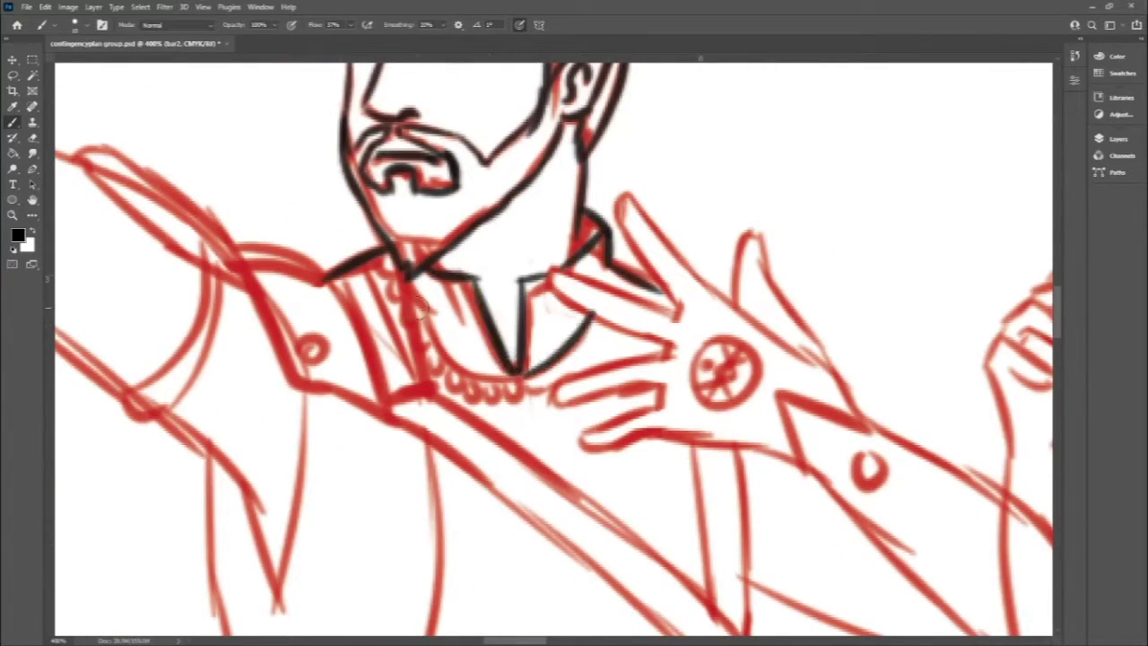
{"action": "left_click_drag", "start_coordinate": [421, 269], "coordinate": [395, 403]}
{"action": "left_click_drag", "start_coordinate": [328, 278], "coordinate": [390, 408]}
{"action": "left_click_drag", "start_coordinate": [232, 256], "coordinate": [325, 262]}
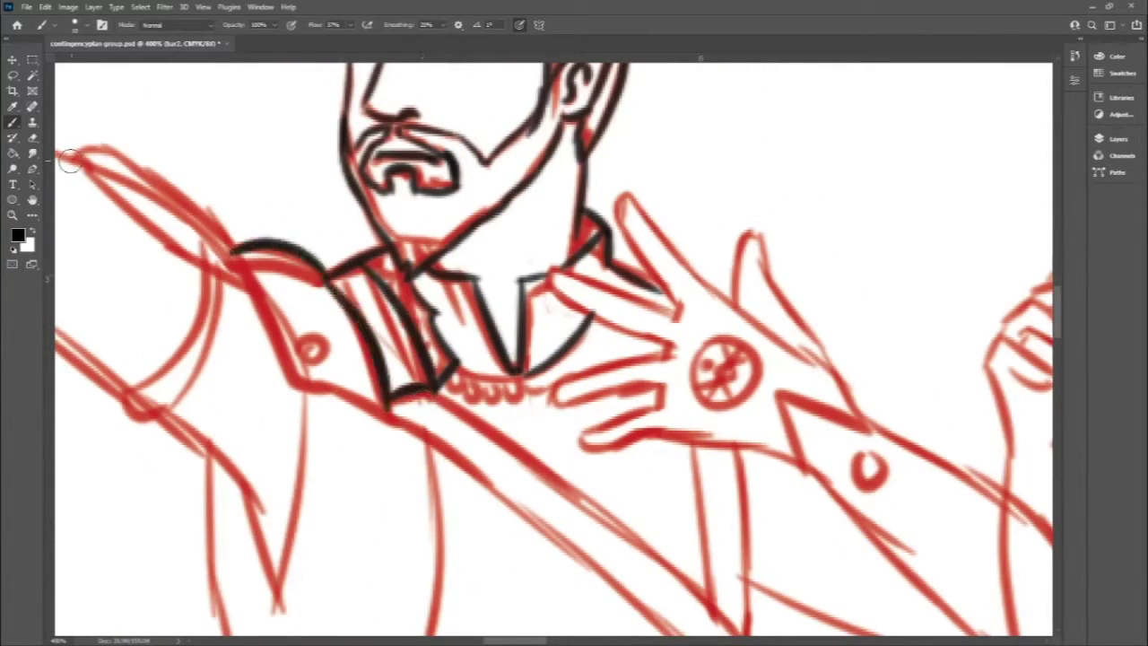
{"action": "mouse_move", "coordinate": [59, 150]}
{"action": "left_mouse_down"}
{"action": "mouse_move", "coordinate": [251, 269]}
{"action": "mouse_move", "coordinate": [395, 412]}
{"action": "left_mouse_up"}
{"action": "mouse_move", "coordinate": [73, 159]}
{"action": "left_mouse_down"}
{"action": "mouse_move", "coordinate": [259, 305]}
{"action": "mouse_move", "coordinate": [126, 417]}
{"action": "left_mouse_up"}
{"action": "left_click_drag", "start_coordinate": [202, 264], "coordinate": [224, 328]}
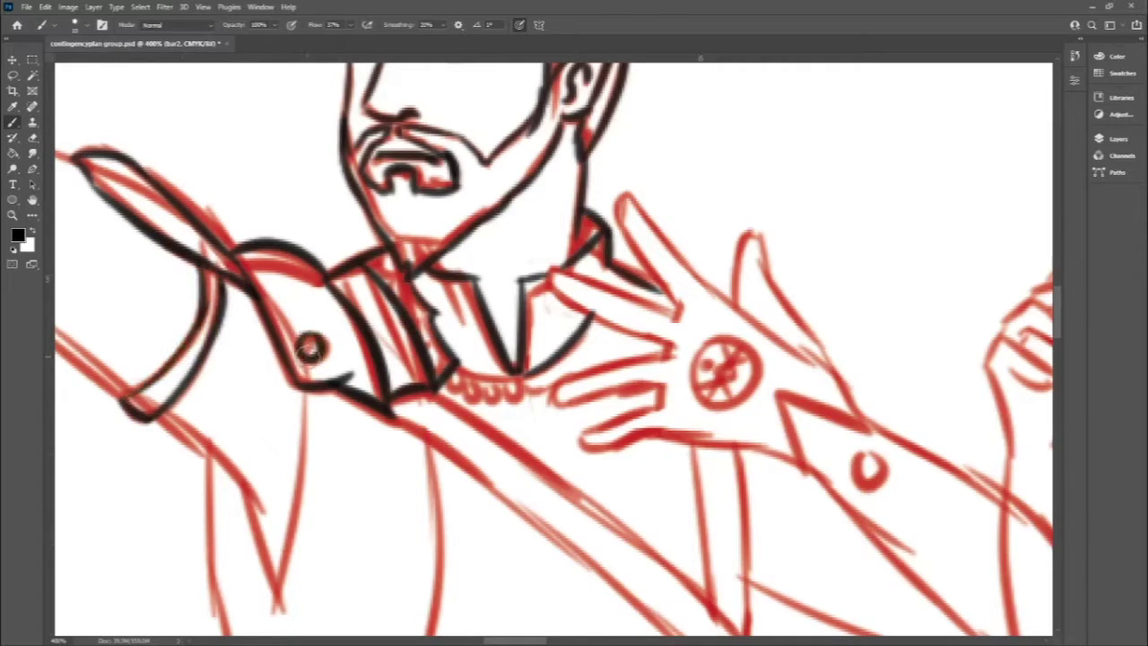
{"action": "scroll", "coordinate": [782, 327], "scroll_direction": "down", "scroll_amount": 2}
{"action": "left_click_drag", "start_coordinate": [305, 296], "coordinate": [269, 512]}
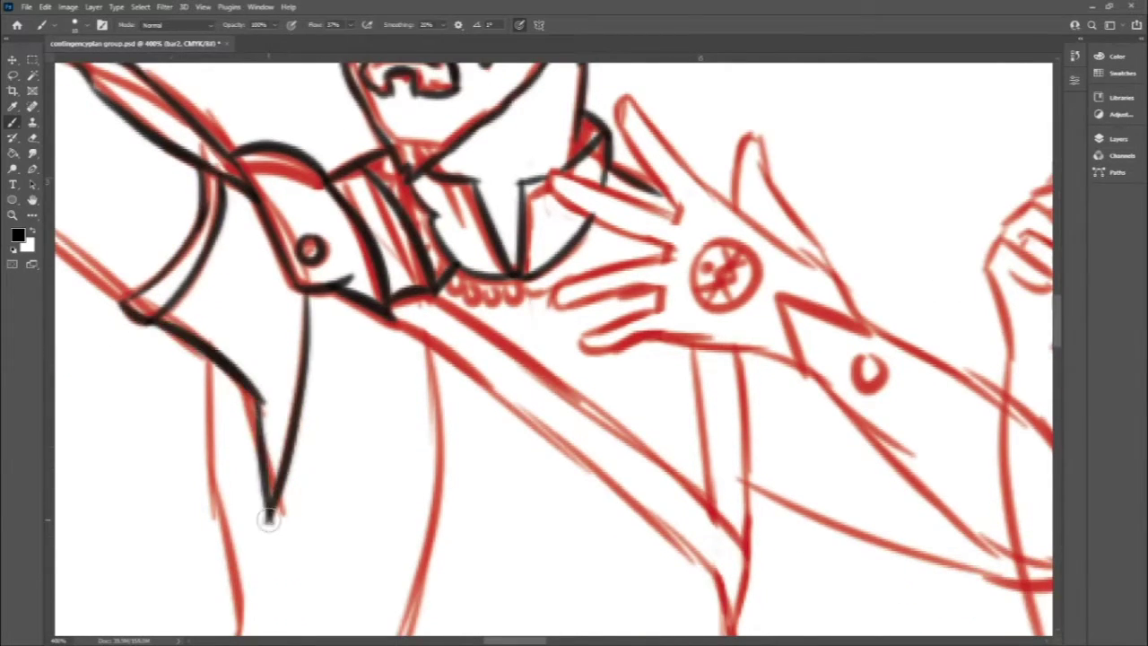
{"action": "key", "text": "ctrl+minus"}
{"action": "key", "text": "ctrl+minus"}
Trace the upper and lower outline of the raised arm in black ink.
{"action": "key", "text": "ctrl+plus"}
{"action": "left_click_drag", "start_coordinate": [538, 412], "coordinate": [239, 177]}
{"action": "key", "text": "ctrl+z"}
{"action": "left_click_drag", "start_coordinate": [424, 305], "coordinate": [236, 170]}
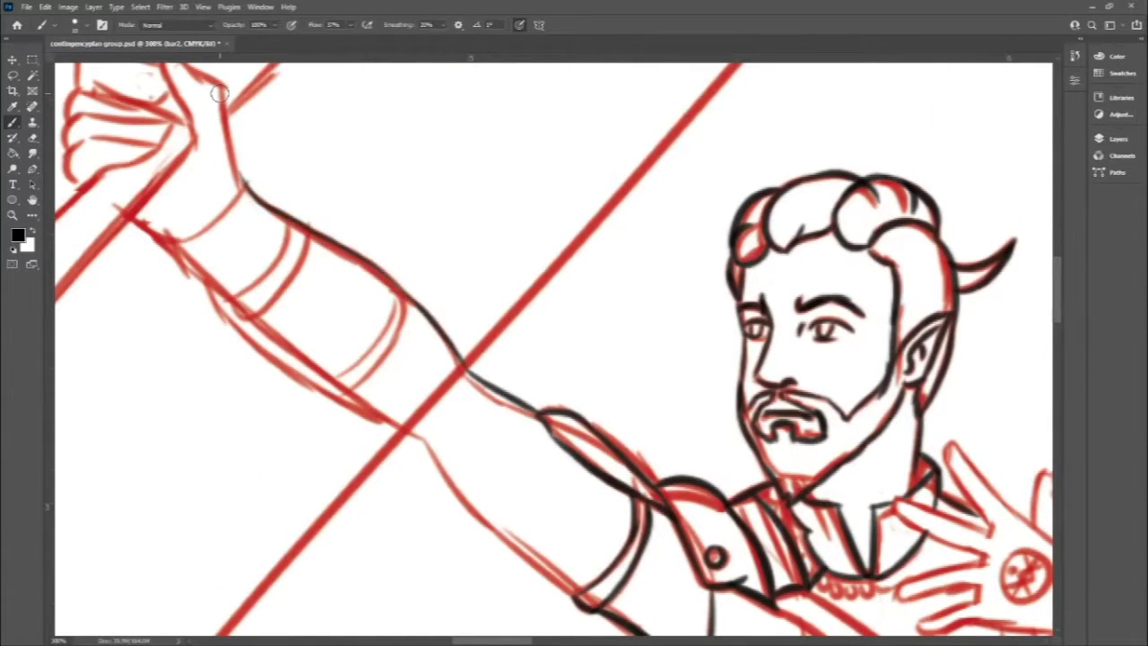
{"action": "key", "text": "ctrl+plus"}
{"action": "left_click_drag", "start_coordinate": [287, 275], "coordinate": [538, 459]}
{"action": "left_click_drag", "start_coordinate": [541, 463], "coordinate": [650, 592]}
{"action": "scroll", "coordinate": [574, 359], "scroll_direction": "up", "scroll_amount": 2}
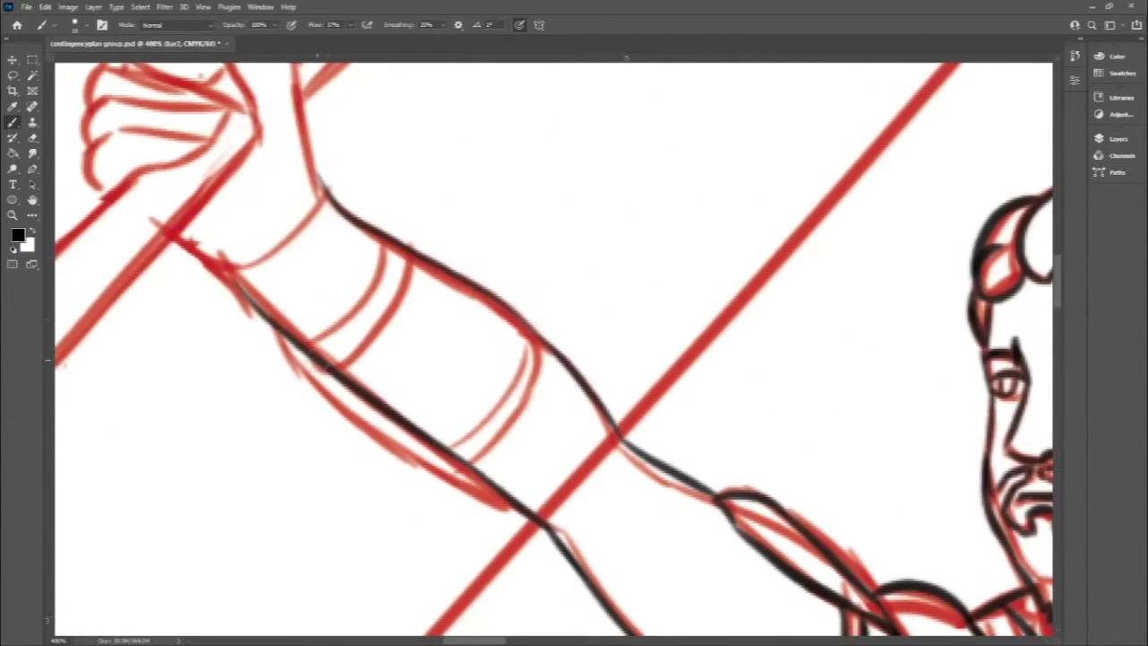
{"action": "left_click_drag", "start_coordinate": [224, 271], "coordinate": [525, 517]}
Draw the two bracer bands across the forearm.
{"action": "mouse_move", "coordinate": [386, 244]}
{"action": "left_mouse_down"}
{"action": "mouse_move", "coordinate": [339, 386]}
{"action": "mouse_move", "coordinate": [303, 376]}
{"action": "left_mouse_up"}
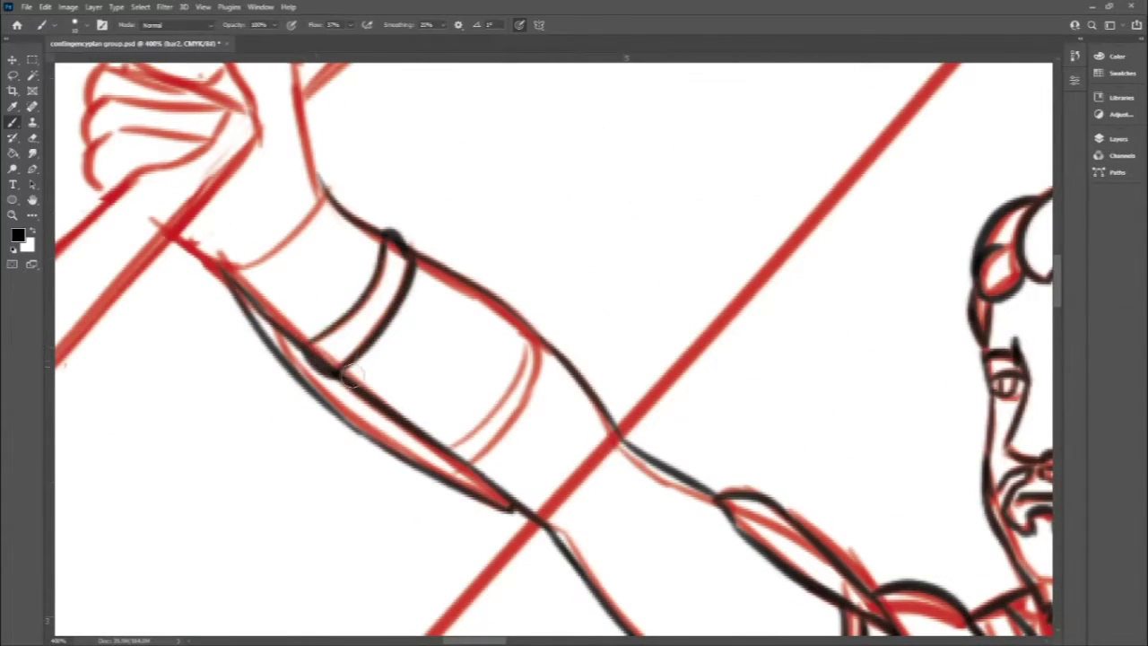
{"action": "mouse_move", "coordinate": [533, 325]}
{"action": "left_mouse_down"}
{"action": "mouse_move", "coordinate": [441, 473]}
{"action": "mouse_move", "coordinate": [461, 470]}
{"action": "left_mouse_up"}
{"action": "scroll", "coordinate": [1063, 289], "scroll_direction": "up", "scroll_amount": 3}
{"action": "scroll", "coordinate": [1063, 289], "scroll_direction": "up", "scroll_amount": 2}
{"action": "mouse_move", "coordinate": [215, 177]}
{"action": "left_mouse_down"}
{"action": "mouse_move", "coordinate": [269, 235]}
{"action": "mouse_move", "coordinate": [352, 382]}
{"action": "left_mouse_up"}
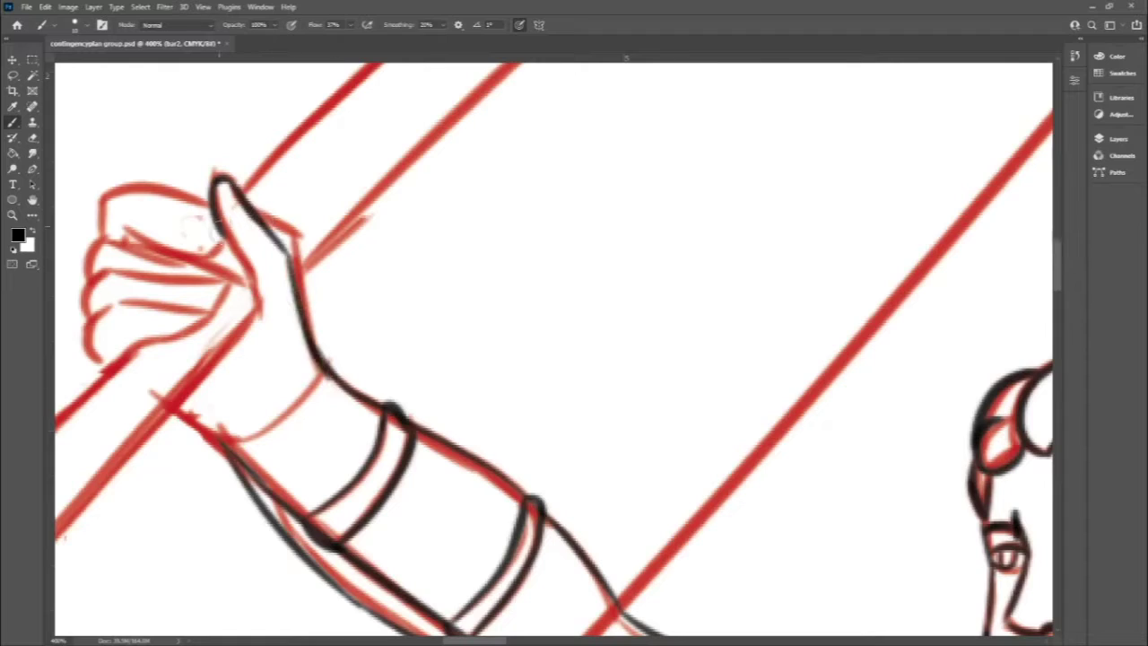
Ink the clenched fist's edges, thumb, finger lines and a stroke at the wrist.
{"action": "left_click_drag", "start_coordinate": [104, 187], "coordinate": [212, 192]}
{"action": "left_click_drag", "start_coordinate": [100, 199], "coordinate": [100, 237]}
{"action": "mouse_move", "coordinate": [172, 240]}
{"action": "left_mouse_down"}
{"action": "mouse_move", "coordinate": [225, 239]}
{"action": "mouse_move", "coordinate": [222, 287]}
{"action": "left_mouse_up"}
{"action": "mouse_move", "coordinate": [93, 271]}
{"action": "left_mouse_down"}
{"action": "mouse_move", "coordinate": [226, 282]}
{"action": "mouse_move", "coordinate": [79, 316]}
{"action": "left_mouse_up"}
{"action": "left_click_drag", "start_coordinate": [110, 307], "coordinate": [228, 316]}
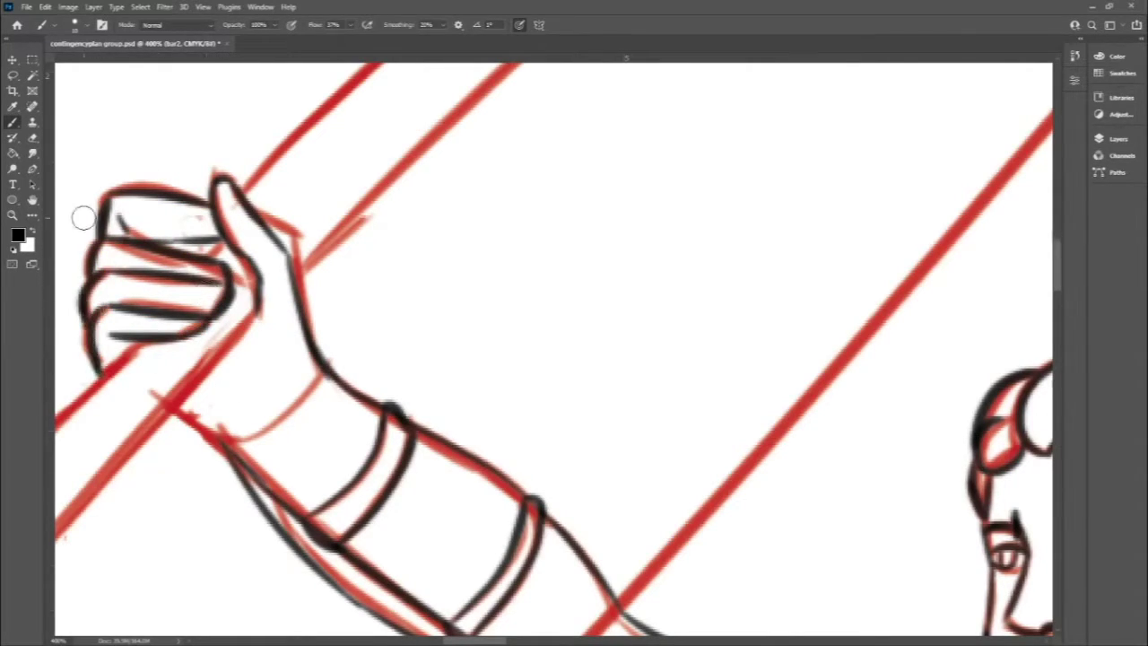
{"action": "left_click_drag", "start_coordinate": [230, 447], "coordinate": [327, 364]}
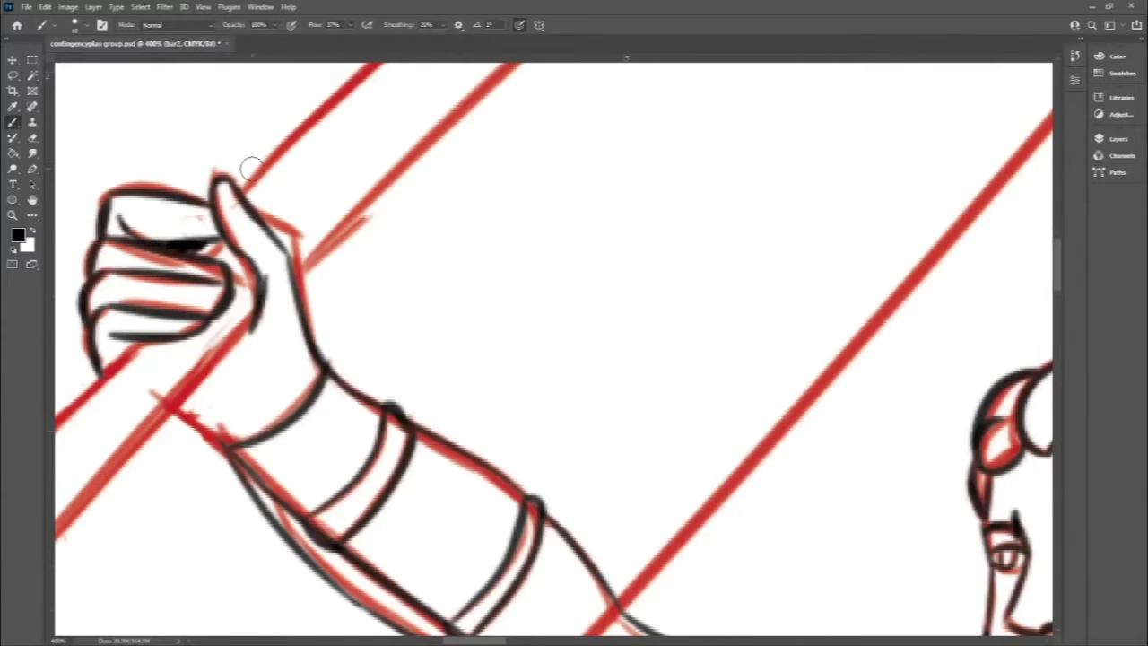
{"action": "scroll", "coordinate": [251, 170], "scroll_direction": "down", "scroll_amount": 5}
Trace the first black strokes along the bearded figure's torso sides.
{"action": "scroll", "coordinate": [359, 242], "scroll_direction": "up", "scroll_amount": 3}
{"action": "scroll", "coordinate": [359, 243], "scroll_direction": "up", "scroll_amount": 2}
{"action": "left_click_drag", "start_coordinate": [352, 230], "coordinate": [377, 443]}
{"action": "scroll", "coordinate": [377, 443], "scroll_direction": "down", "scroll_amount": 5}
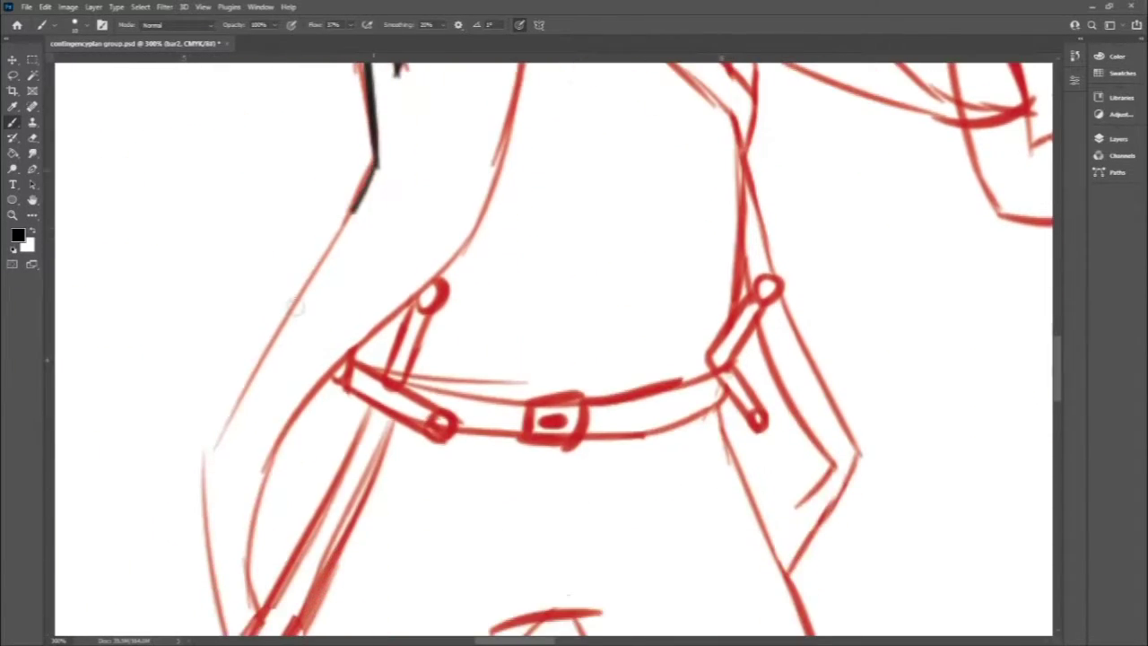
{"action": "left_click_drag", "start_coordinate": [230, 309], "coordinate": [216, 547]}
{"action": "scroll", "coordinate": [661, 302], "scroll_direction": "down", "scroll_amount": 3}
{"action": "left_click_drag", "start_coordinate": [439, 439], "coordinate": [516, 448]}
{"action": "scroll", "coordinate": [789, 486], "scroll_direction": "up", "scroll_amount": 3}
{"action": "scroll", "coordinate": [789, 487], "scroll_direction": "up", "scroll_amount": 3}
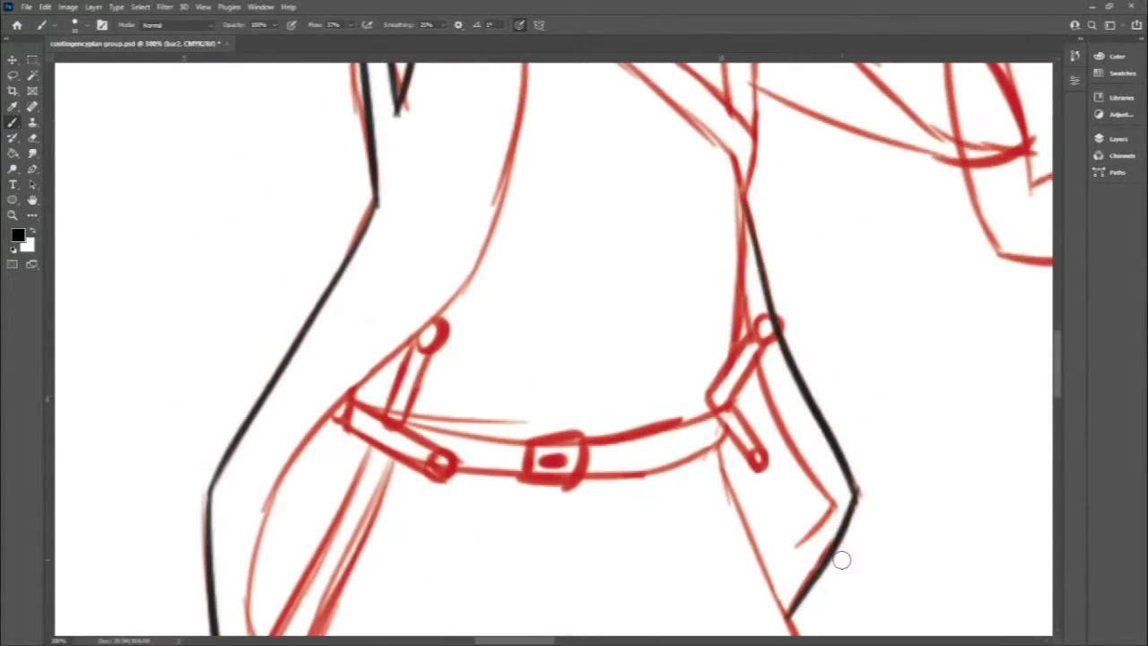
Ink the leg outline and shoulder strap, redrawing the misplaced strap line after an undo.
{"action": "left_click_drag", "start_coordinate": [746, 298], "coordinate": [812, 576]}
{"action": "scroll", "coordinate": [812, 576], "scroll_direction": "up", "scroll_amount": 3}
{"action": "left_click_drag", "start_coordinate": [722, 133], "coordinate": [734, 260]}
{"action": "left_click_drag", "start_coordinate": [758, 305], "coordinate": [741, 503]}
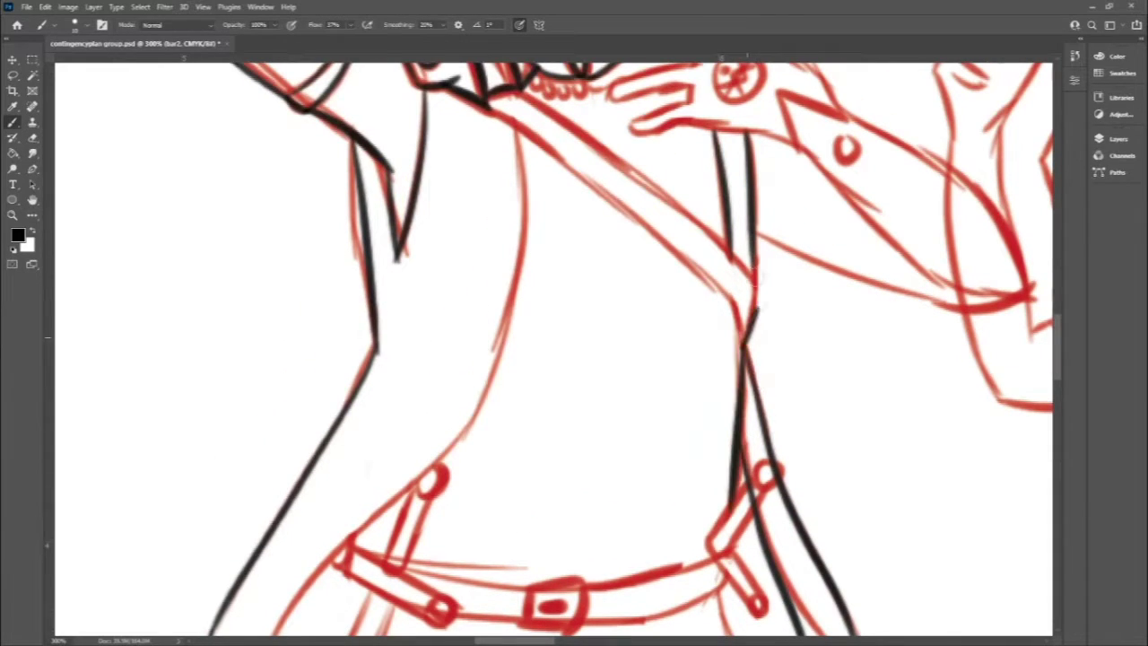
{"action": "left_click_drag", "start_coordinate": [521, 97], "coordinate": [744, 305]}
{"action": "scroll", "coordinate": [1002, 367], "scroll_direction": "up", "scroll_amount": 2}
{"action": "key", "text": "e"}
{"action": "scroll", "coordinate": [535, 373], "scroll_direction": "down", "scroll_amount": 2}
{"action": "key", "text": "b"}
{"action": "left_click_drag", "start_coordinate": [167, 128], "coordinate": [512, 458]}
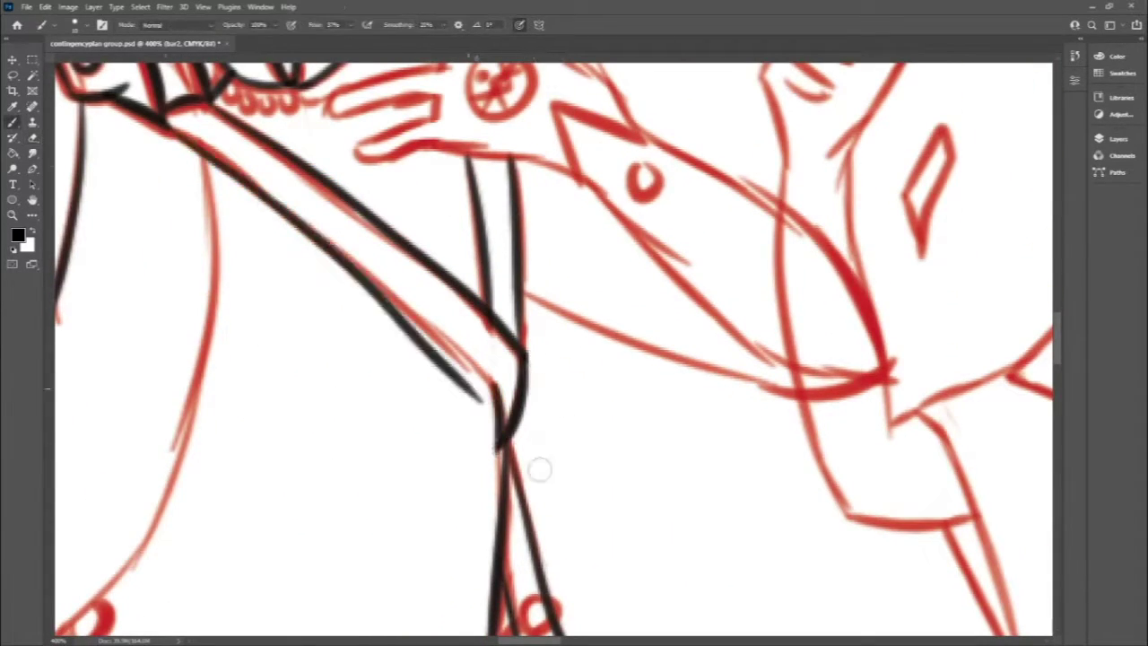
{"action": "key", "text": "ctrl+z"}
{"action": "left_click_drag", "start_coordinate": [161, 116], "coordinate": [503, 511]}
Ink the left torso side, both belt edges, the hip outline and the belt buckle.
{"action": "scroll", "coordinate": [496, 641], "scroll_direction": "up", "scroll_amount": 2}
{"action": "scroll", "coordinate": [622, 225], "scroll_direction": "up", "scroll_amount": 2}
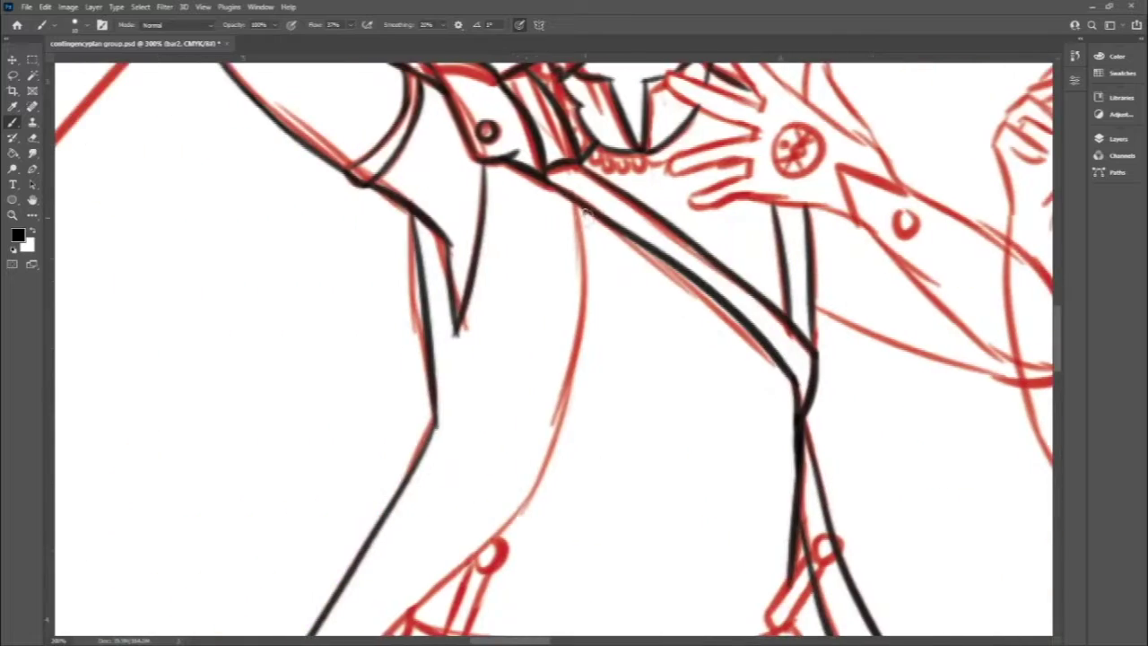
{"action": "left_click_drag", "start_coordinate": [539, 215], "coordinate": [431, 601]}
{"action": "scroll", "coordinate": [502, 403], "scroll_direction": "down", "scroll_amount": 3}
{"action": "left_click_drag", "start_coordinate": [431, 201], "coordinate": [323, 498]}
{"action": "left_click_drag", "start_coordinate": [462, 260], "coordinate": [798, 232]}
{"action": "left_click_drag", "start_coordinate": [502, 310], "coordinate": [790, 262]}
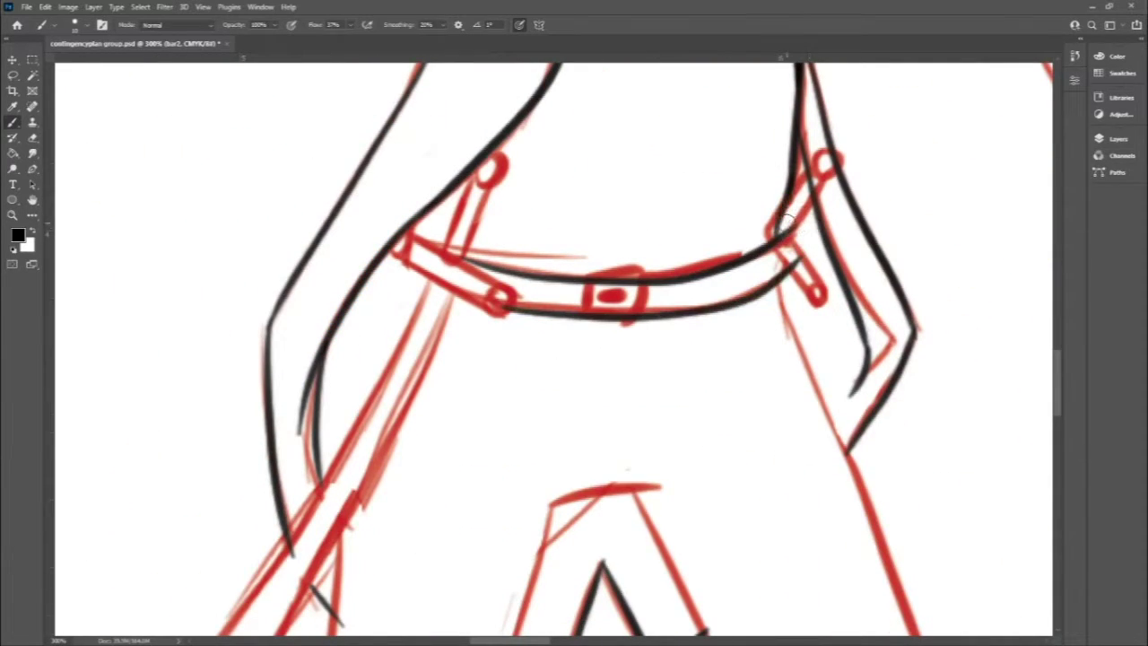
{"action": "key", "text": "e"}
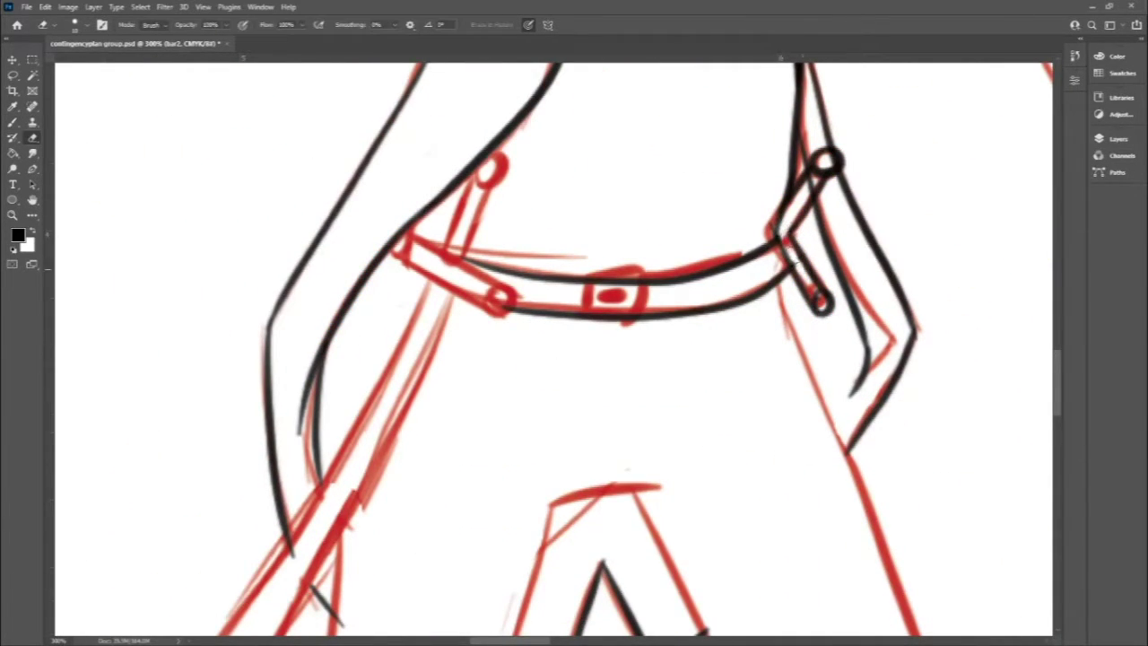
{"action": "key", "text": "b"}
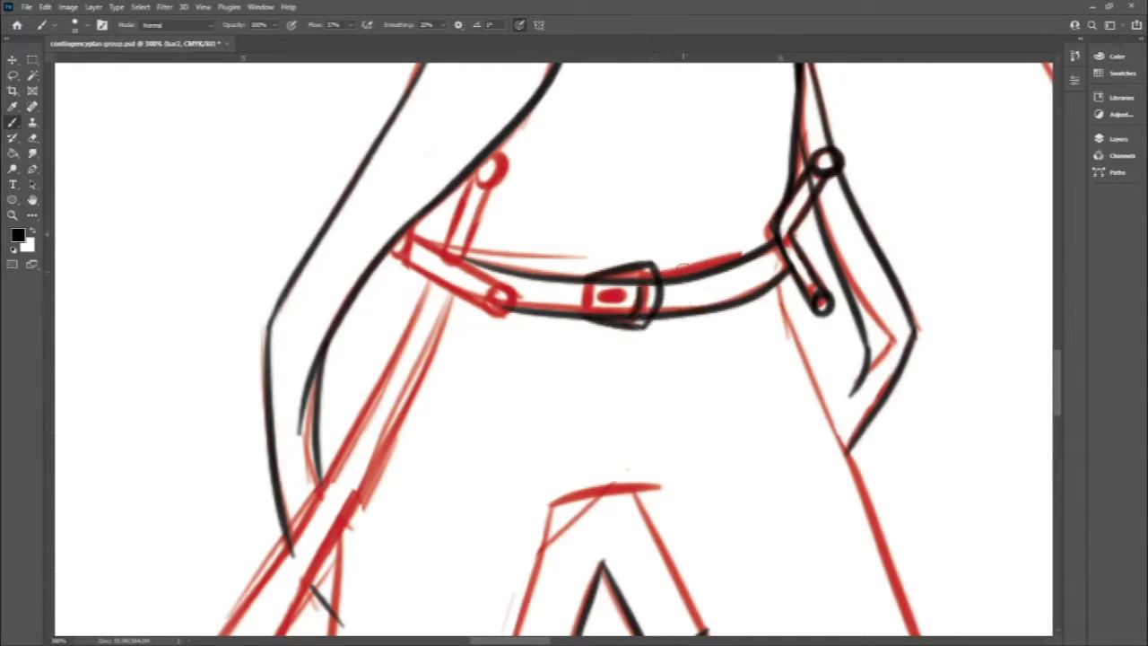
{"action": "key", "text": "e"}
{"action": "key", "text": "b"}
{"action": "left_click_drag", "start_coordinate": [585, 286], "coordinate": [589, 316]}
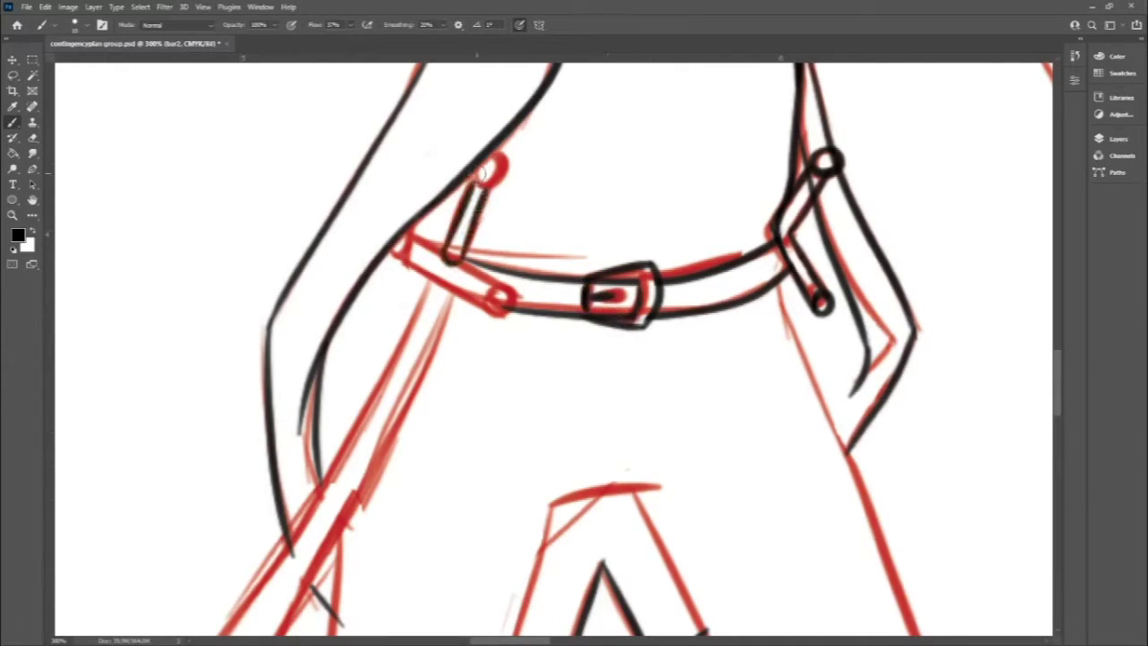
Ink the sword's lower edge, then redraw it from the tip upward.
{"action": "scroll", "coordinate": [494, 289], "scroll_direction": "down", "scroll_amount": 2}
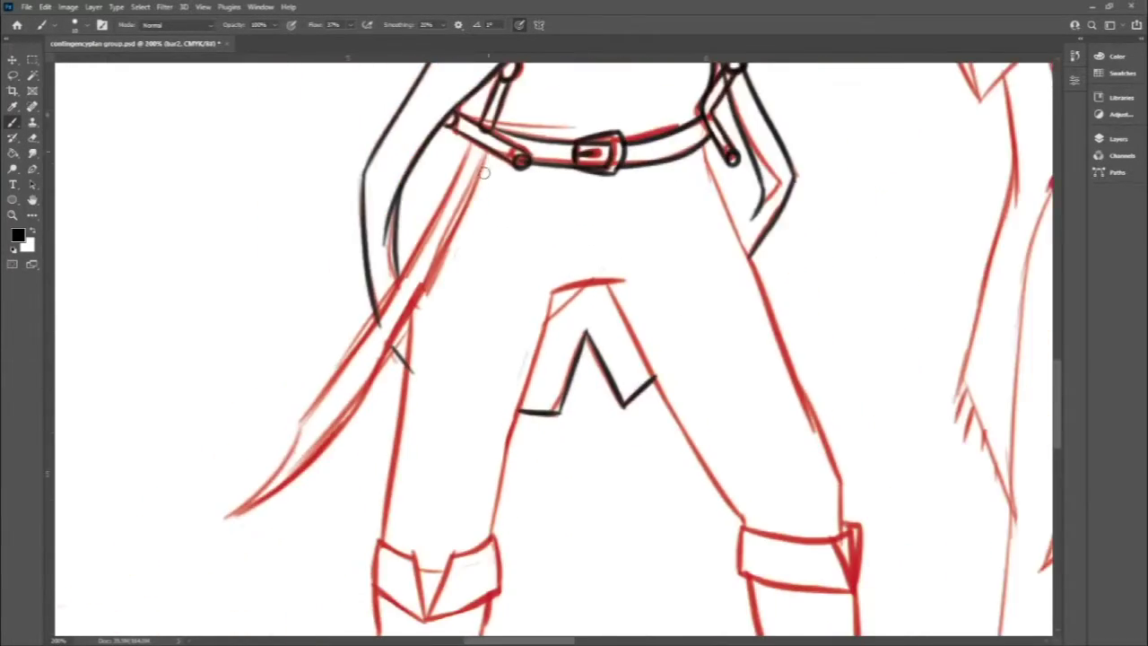
{"action": "left_click_drag", "start_coordinate": [419, 292], "coordinate": [216, 522]}
{"action": "left_click_drag", "start_coordinate": [289, 422], "coordinate": [377, 332]}
{"action": "key", "text": "e"}
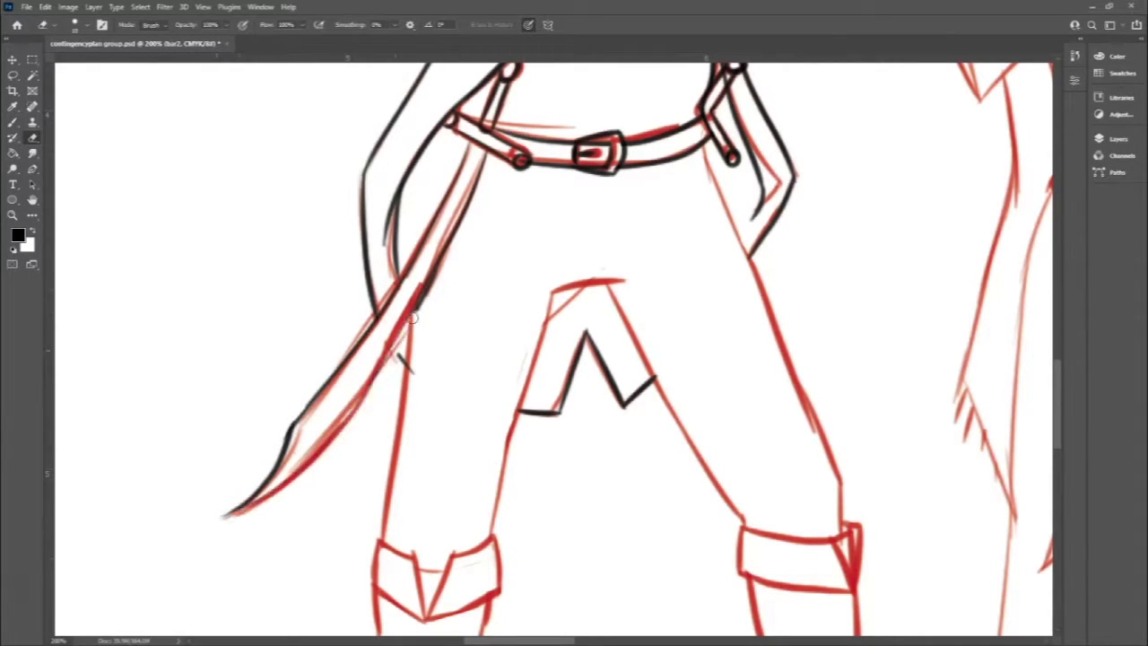
{"action": "key", "text": "b"}
{"action": "left_click_drag", "start_coordinate": [211, 520], "coordinate": [495, 212]}
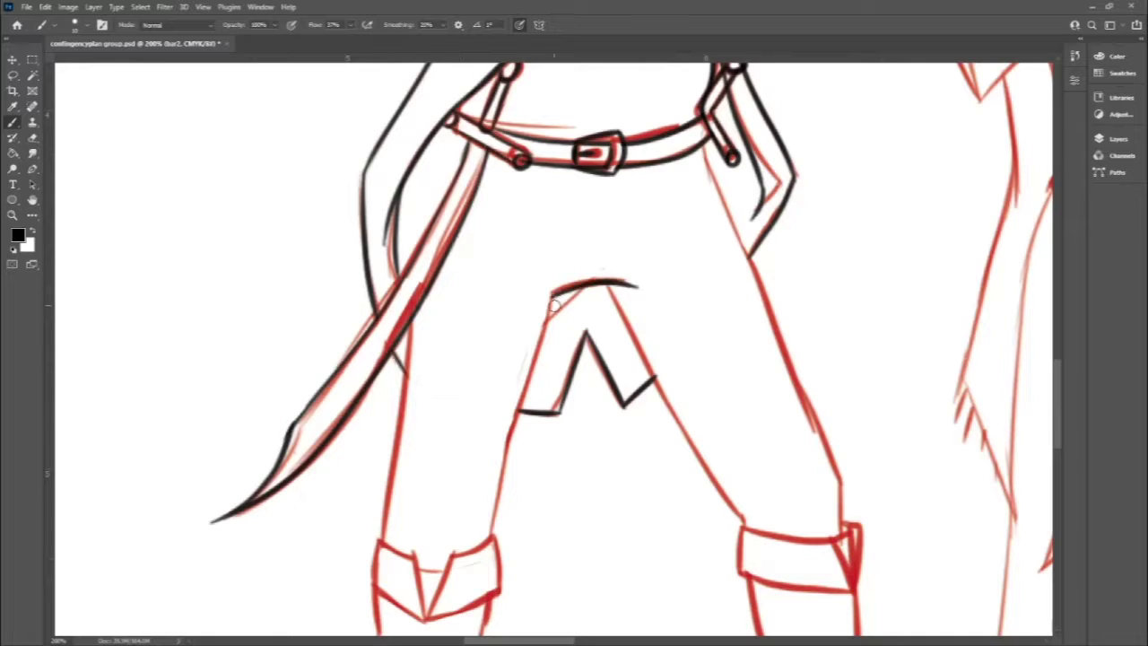
Ink the legs and the boot cuff's lower-left edge in black.
{"action": "left_click_drag", "start_coordinate": [552, 301], "coordinate": [489, 536]}
{"action": "left_click_drag", "start_coordinate": [408, 323], "coordinate": [377, 543]}
{"action": "scroll", "coordinate": [386, 538], "scroll_direction": "down", "scroll_amount": 3}
{"action": "left_click_drag", "start_coordinate": [493, 361], "coordinate": [453, 376]}
{"action": "left_click_drag", "start_coordinate": [377, 408], "coordinate": [427, 441]}
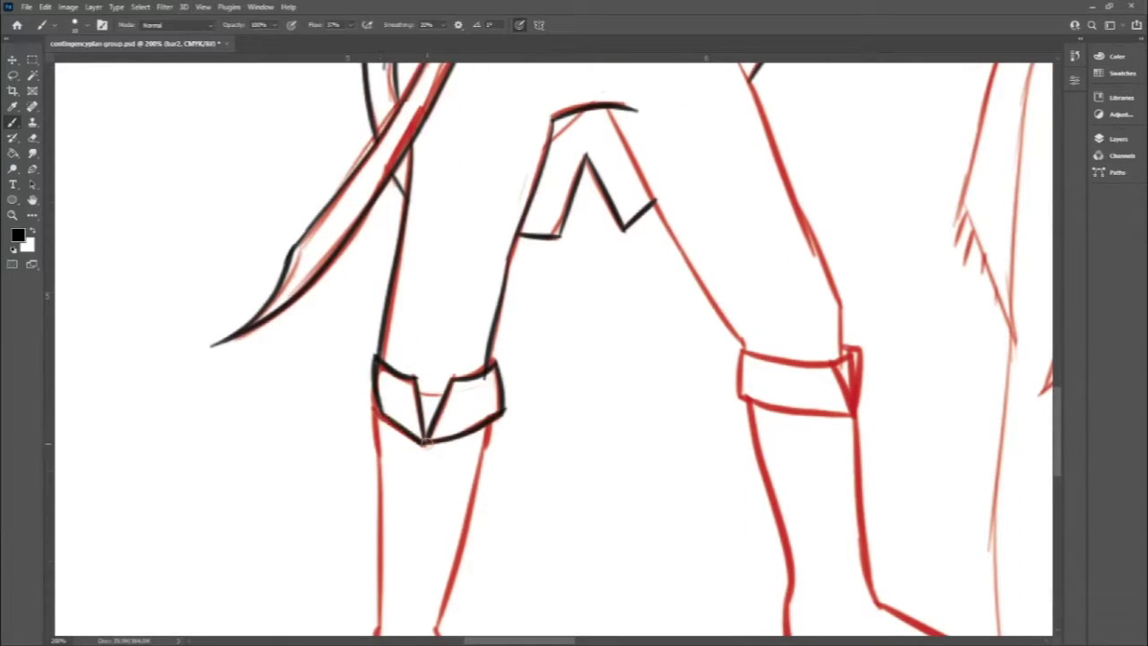
{"action": "left_click_drag", "start_coordinate": [1059, 395], "coordinate": [1059, 415]}
{"action": "left_click_drag", "start_coordinate": [492, 265], "coordinate": [434, 467]}
{"action": "left_click_drag", "start_coordinate": [377, 253], "coordinate": [378, 465]}
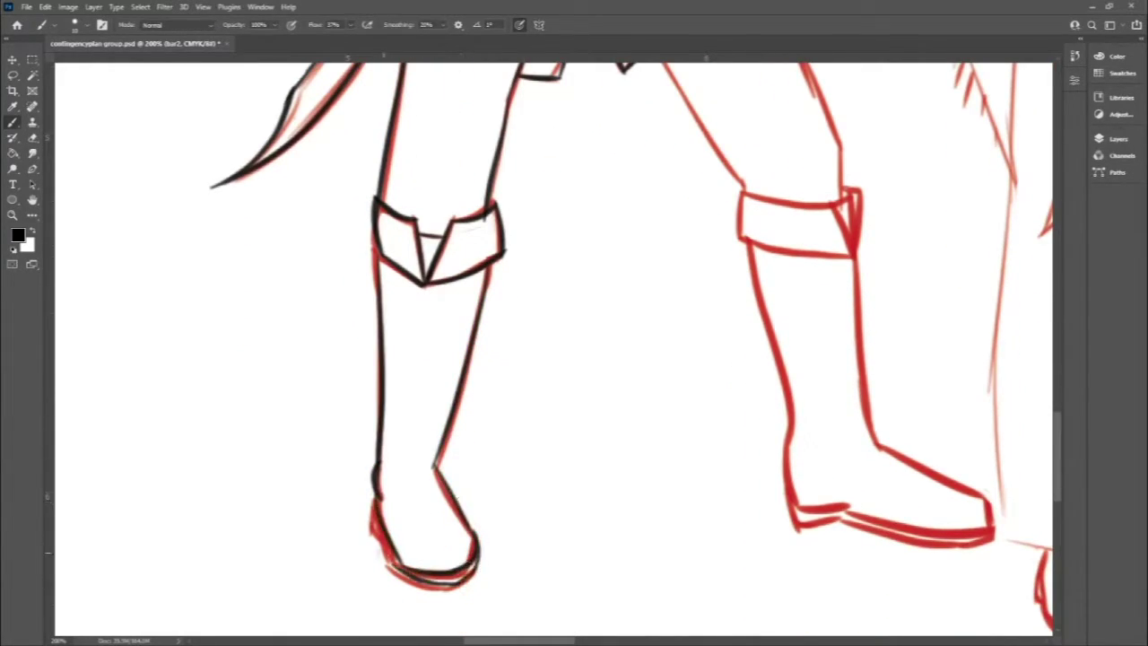
{"action": "scroll", "coordinate": [1024, 479], "scroll_direction": "up", "scroll_amount": 5}
Outline the right boot's left edge, toe top and sole in black.
{"action": "left_click_drag", "start_coordinate": [711, 117], "coordinate": [843, 485]}
{"action": "left_click_drag", "start_coordinate": [610, 264], "coordinate": [749, 498]}
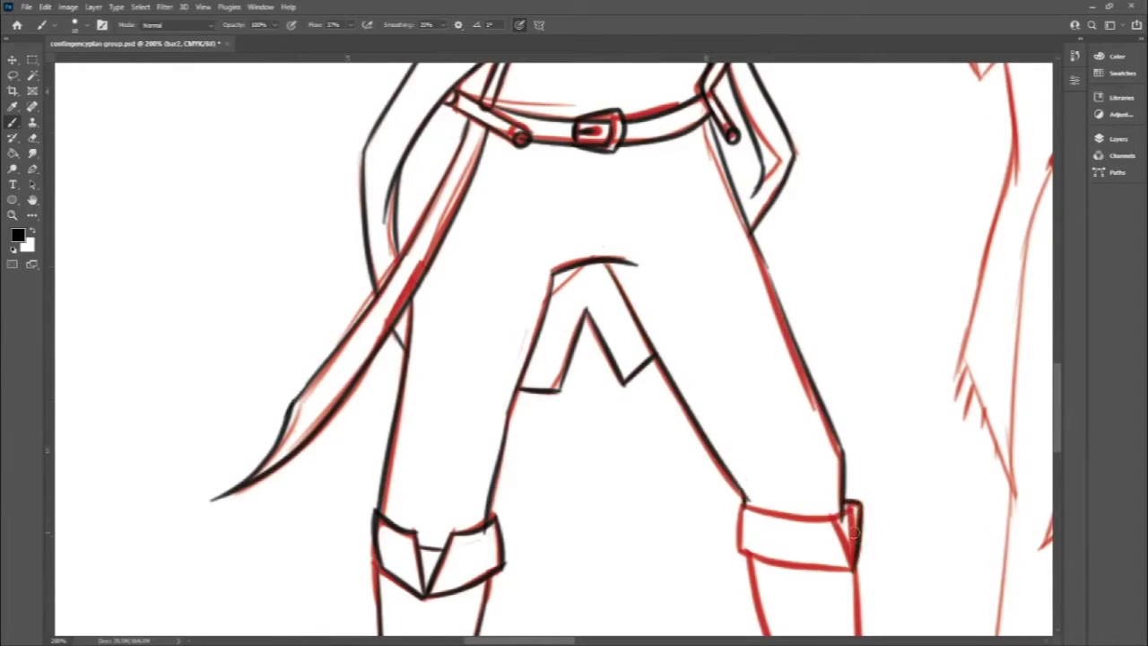
{"action": "left_click_drag", "start_coordinate": [750, 250], "coordinate": [804, 518]}
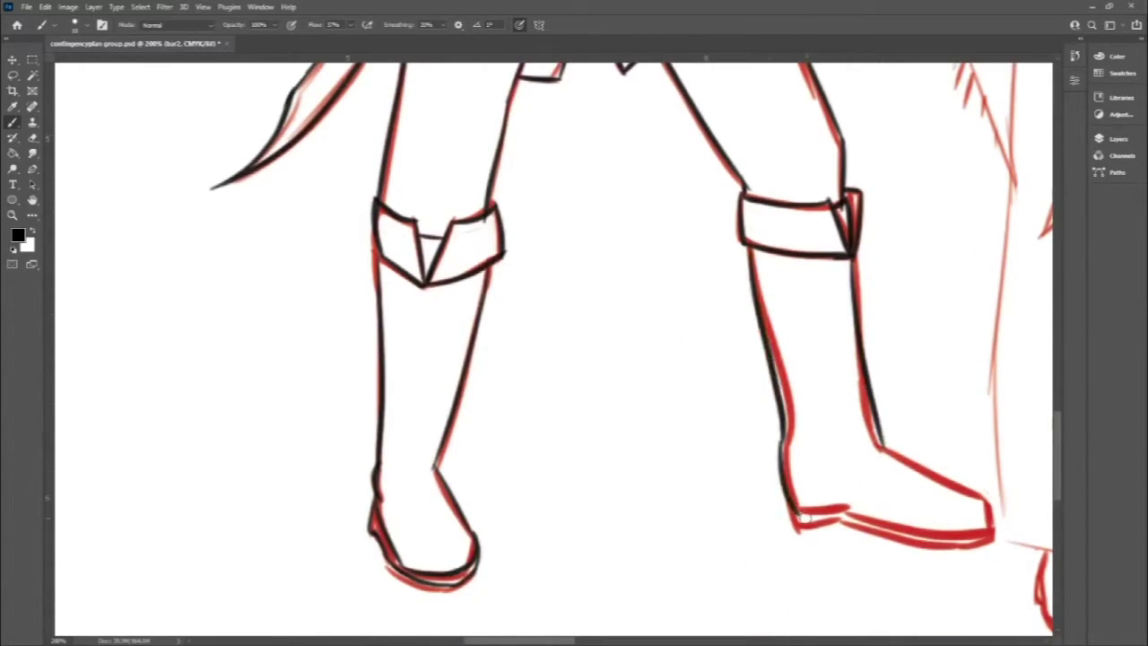
{"action": "left_click_drag", "start_coordinate": [879, 448], "coordinate": [992, 525]}
{"action": "left_click_drag", "start_coordinate": [797, 520], "coordinate": [991, 539]}
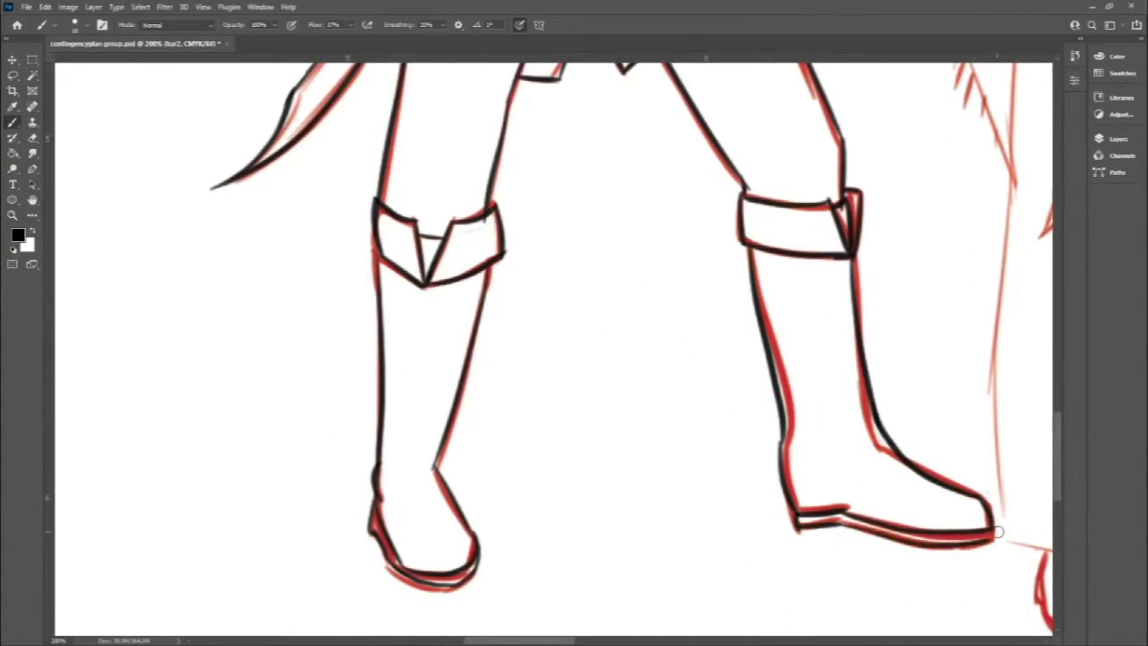
{"action": "key", "text": "e"}
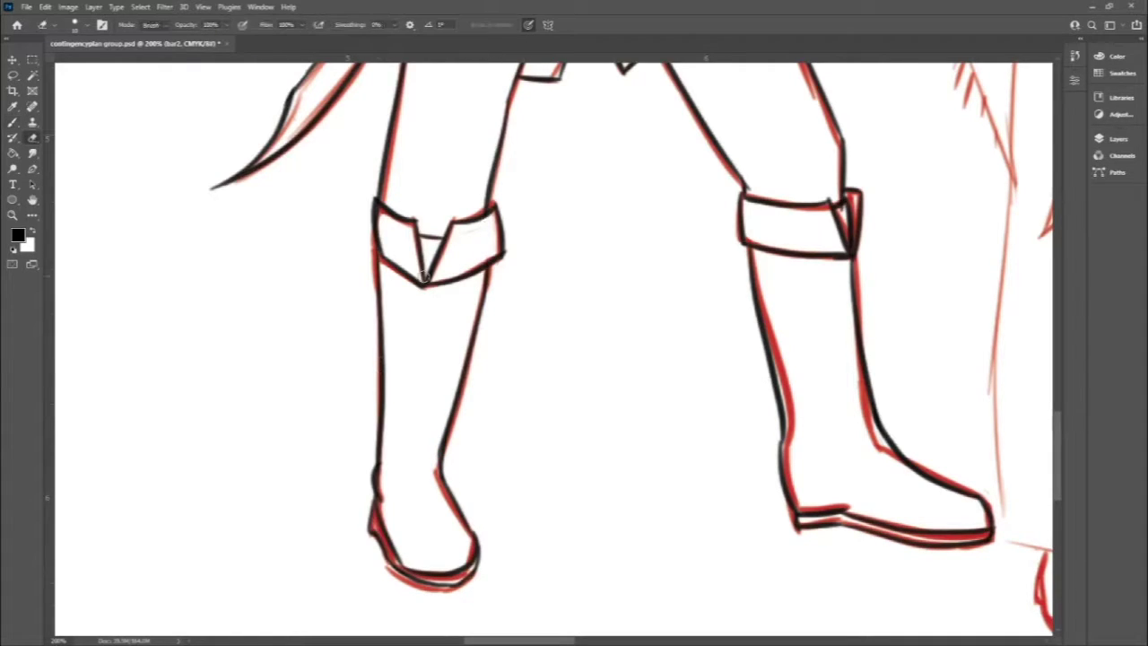
{"action": "key", "text": "b"}
{"action": "key", "text": "e"}
{"action": "key", "text": "b"}
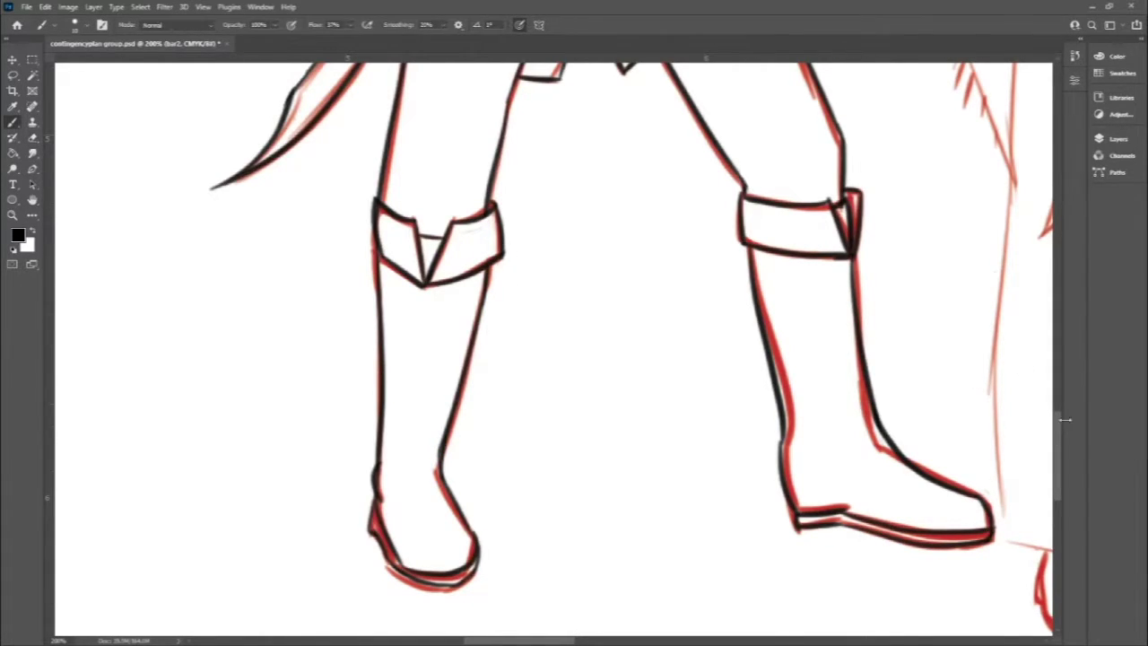
{"action": "scroll", "coordinate": [556, 350], "scroll_direction": "up", "scroll_amount": 5}
{"action": "scroll", "coordinate": [556, 350], "scroll_direction": "up", "scroll_amount": 5}
{"action": "scroll", "coordinate": [556, 350], "scroll_direction": "up", "scroll_amount": 2}
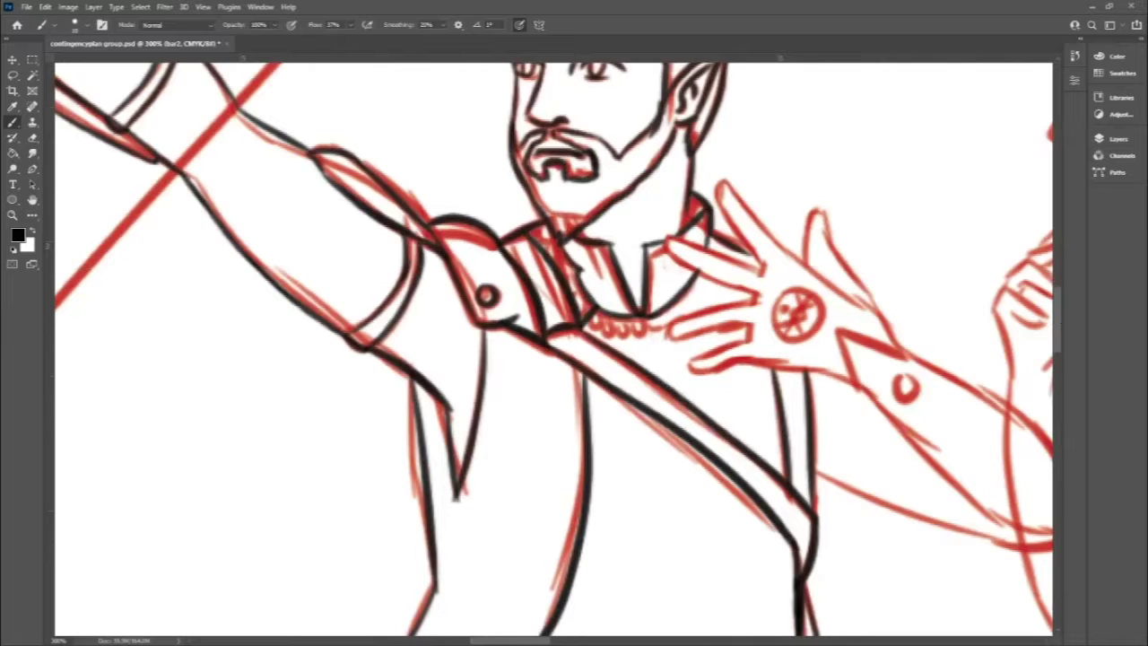
Zoom in and ink the archer's fingers, hand, wrist and pointed sleeve edges.
{"action": "key", "text": "ctrl+plus"}
{"action": "mouse_move", "coordinate": [220, 127]}
{"action": "left_mouse_down"}
{"action": "mouse_move", "coordinate": [277, 243]}
{"action": "mouse_move", "coordinate": [368, 202]}
{"action": "left_mouse_up"}
{"action": "left_click_drag", "start_coordinate": [368, 205], "coordinate": [466, 345]}
{"action": "mouse_move", "coordinate": [153, 206]}
{"action": "left_mouse_down"}
{"action": "mouse_move", "coordinate": [278, 249]}
{"action": "mouse_move", "coordinate": [155, 321]}
{"action": "left_mouse_up"}
{"action": "left_click_drag", "start_coordinate": [261, 334], "coordinate": [408, 390]}
{"action": "left_click_drag", "start_coordinate": [390, 334], "coordinate": [619, 440]}
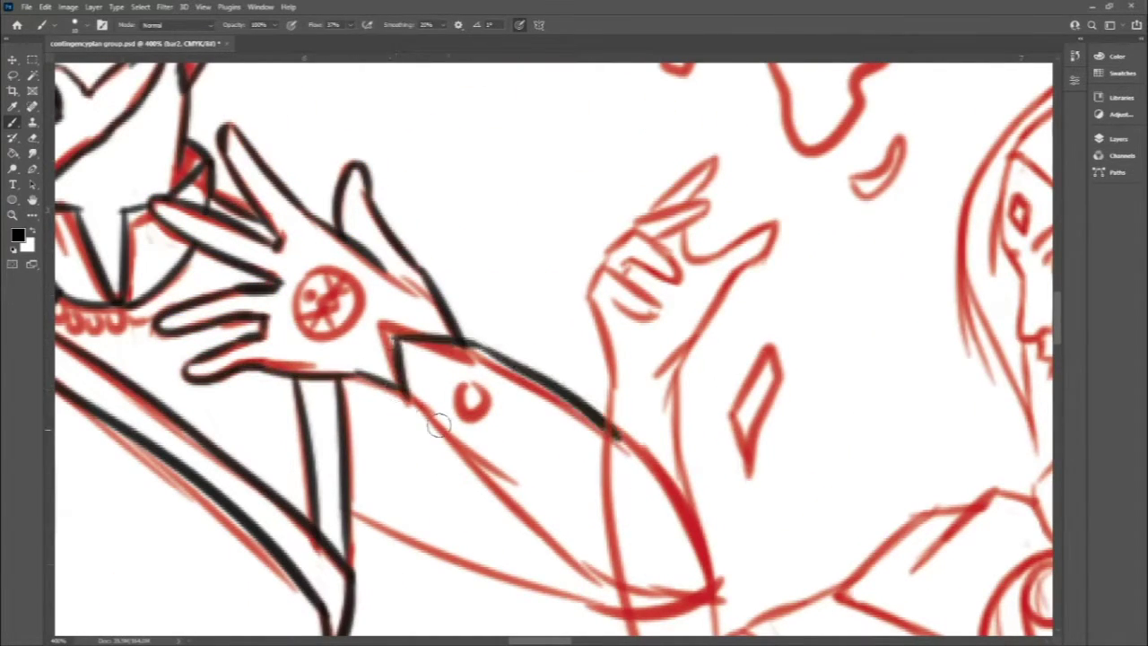
{"action": "left_click_drag", "start_coordinate": [404, 395], "coordinate": [709, 588]}
{"action": "left_click_drag", "start_coordinate": [344, 510], "coordinate": [673, 587]}
Zoom out to the whole group and finish the sleeve's inner curve and lower outline.
{"action": "key", "text": "ctrl+1"}
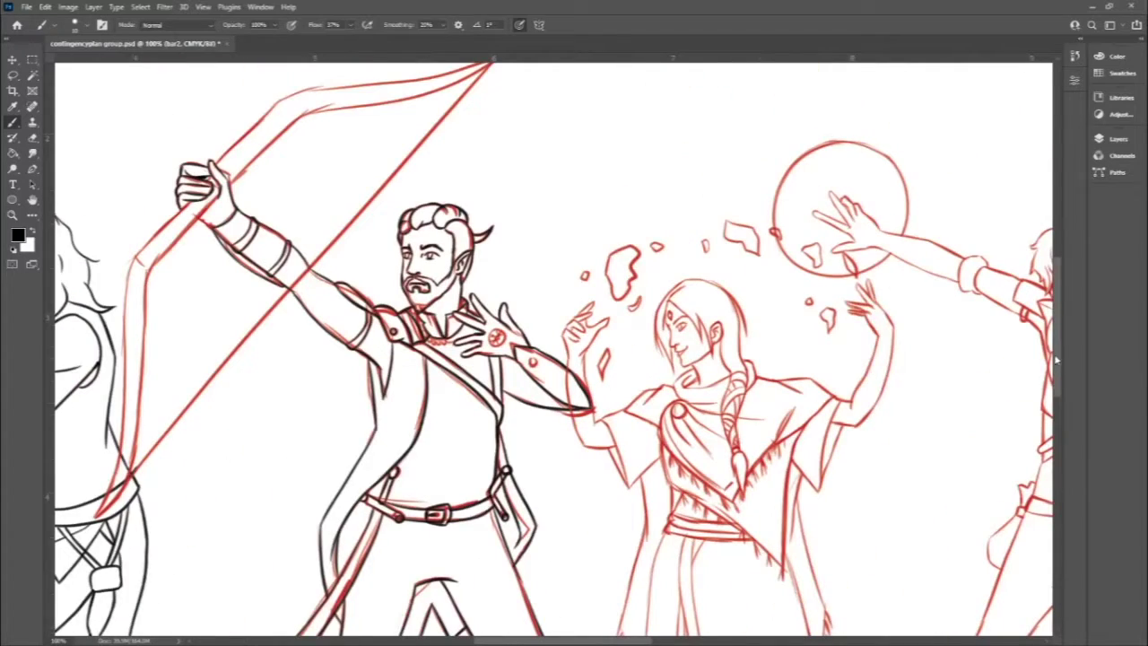
{"action": "key", "text": "ctrl+minus"}
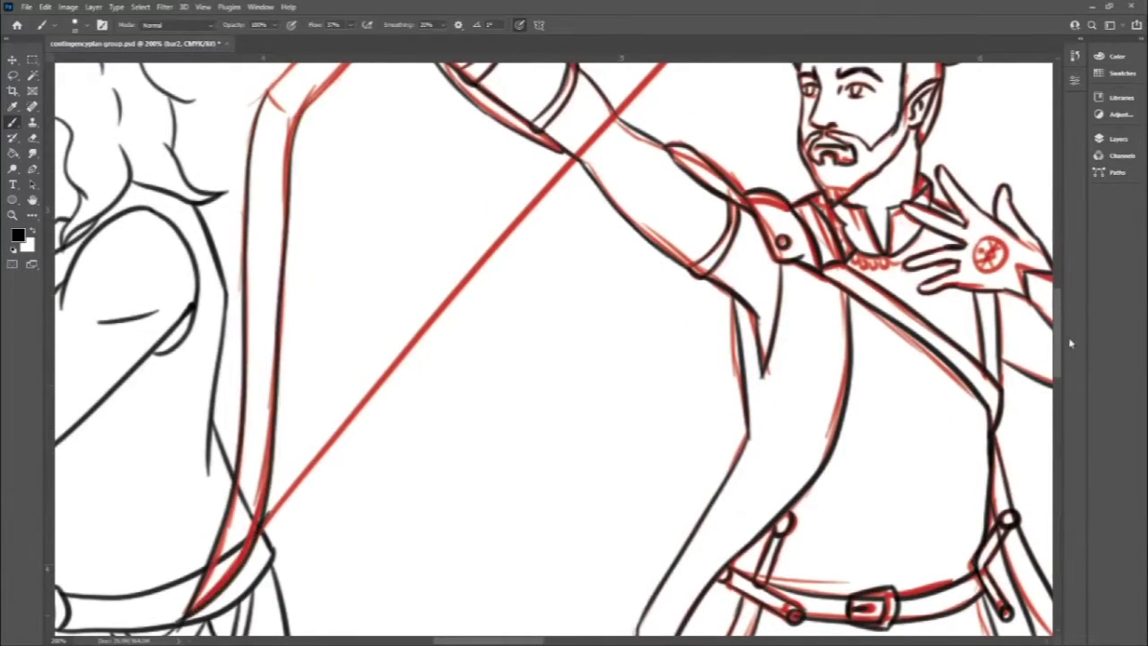
{"action": "scroll", "coordinate": [180, 525], "scroll_direction": "down", "scroll_amount": 3}
{"action": "key", "text": "e"}
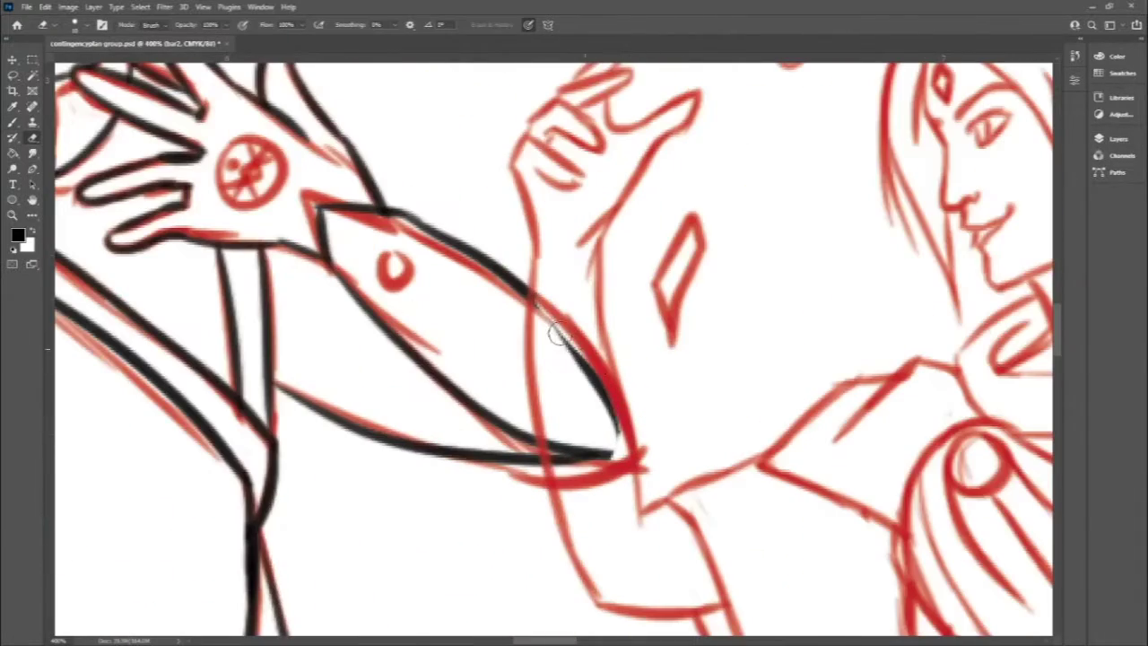
{"action": "left_click_drag", "start_coordinate": [334, 269], "coordinate": [633, 465]}
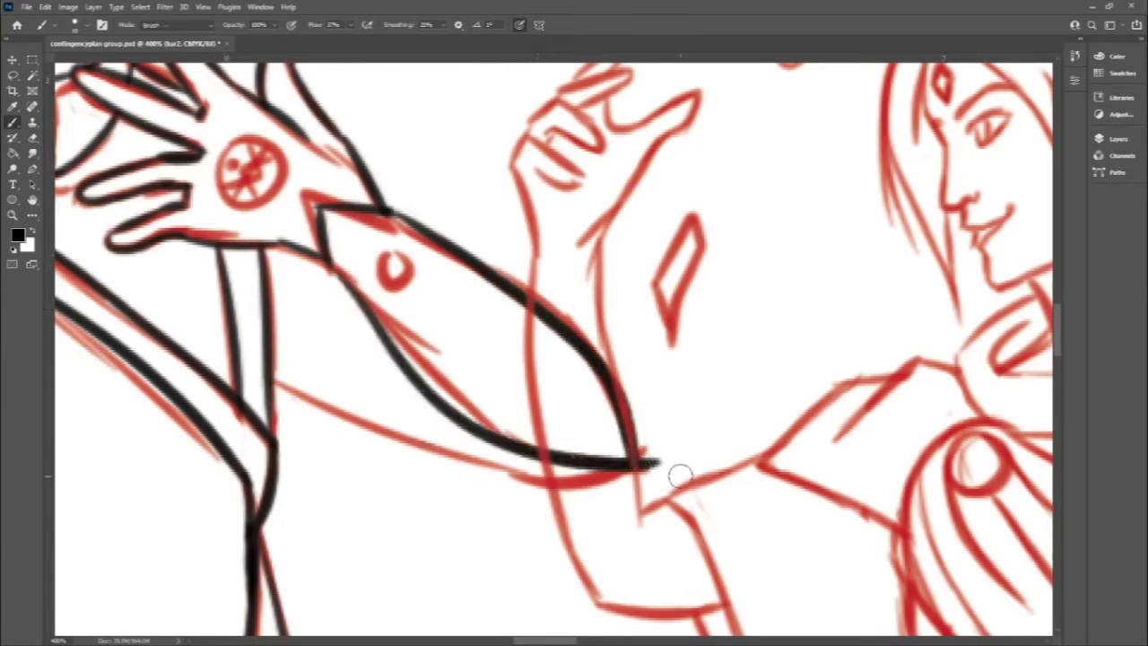
{"action": "left_click_drag", "start_coordinate": [481, 485], "coordinate": [631, 468]}
{"action": "left_click_drag", "start_coordinate": [278, 385], "coordinate": [628, 468]}
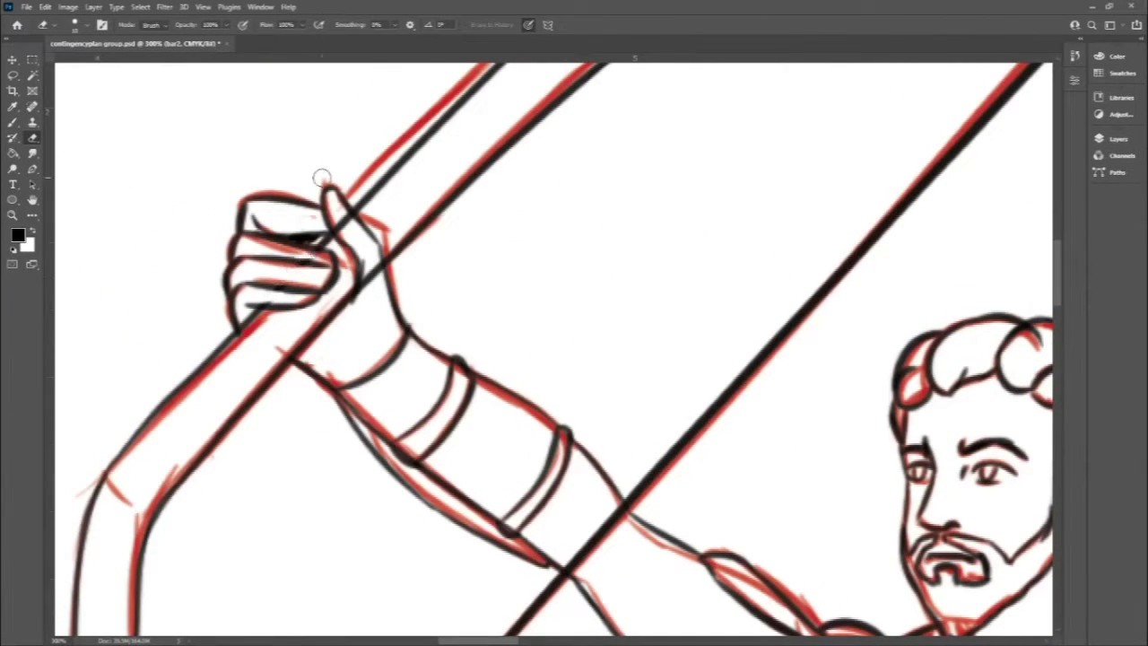
{"action": "key", "text": "b"}
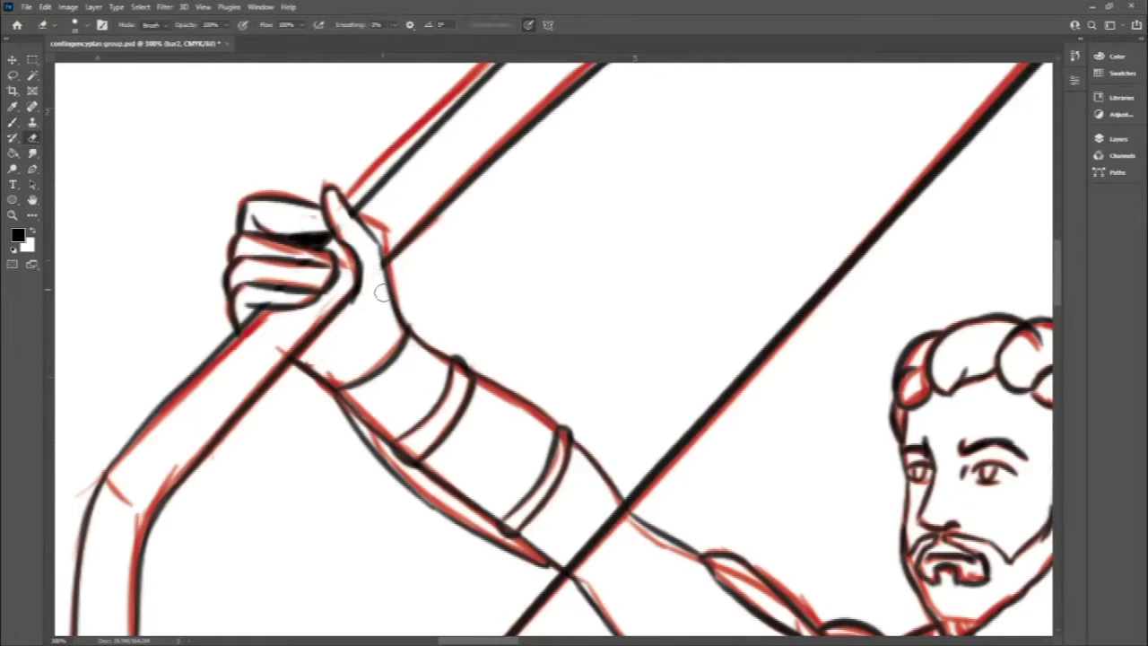
{"action": "scroll", "coordinate": [767, 117], "scroll_direction": "up", "scroll_amount": 4}
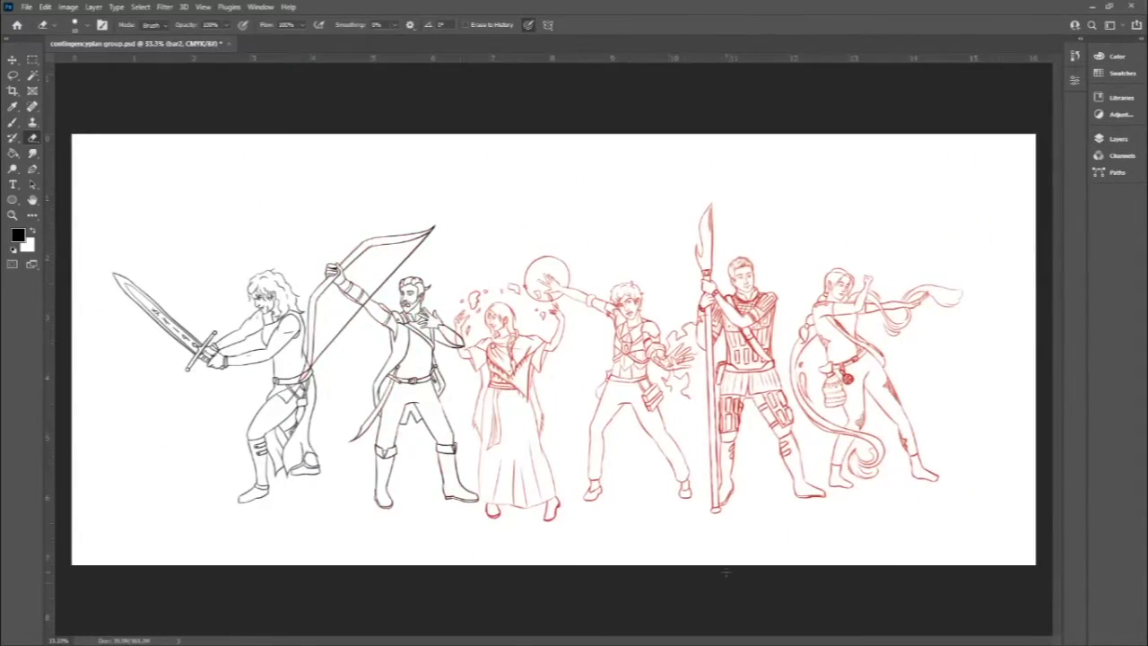
Ink the mage's raised hand, fingers and arm line in black.
{"action": "scroll", "coordinate": [422, 421], "scroll_direction": "up", "scroll_amount": 3}
{"action": "scroll", "coordinate": [421, 422], "scroll_direction": "up", "scroll_amount": 1}
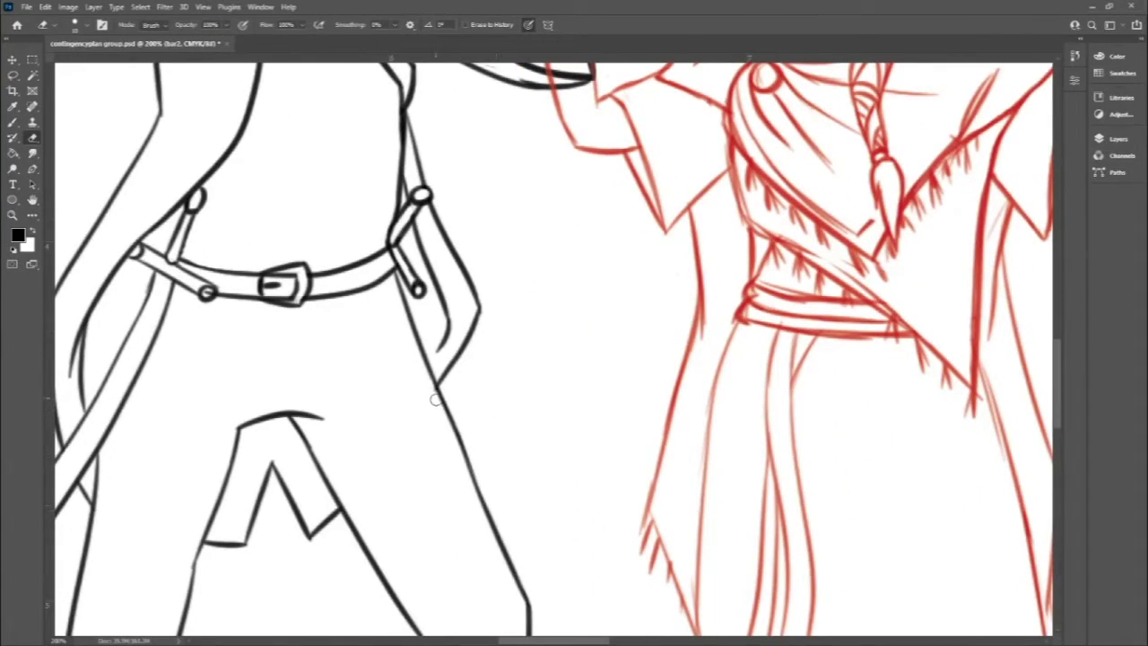
{"action": "scroll", "coordinate": [434, 400], "scroll_direction": "up", "scroll_amount": 1}
{"action": "scroll", "coordinate": [359, 559], "scroll_direction": "down", "scroll_amount": 4}
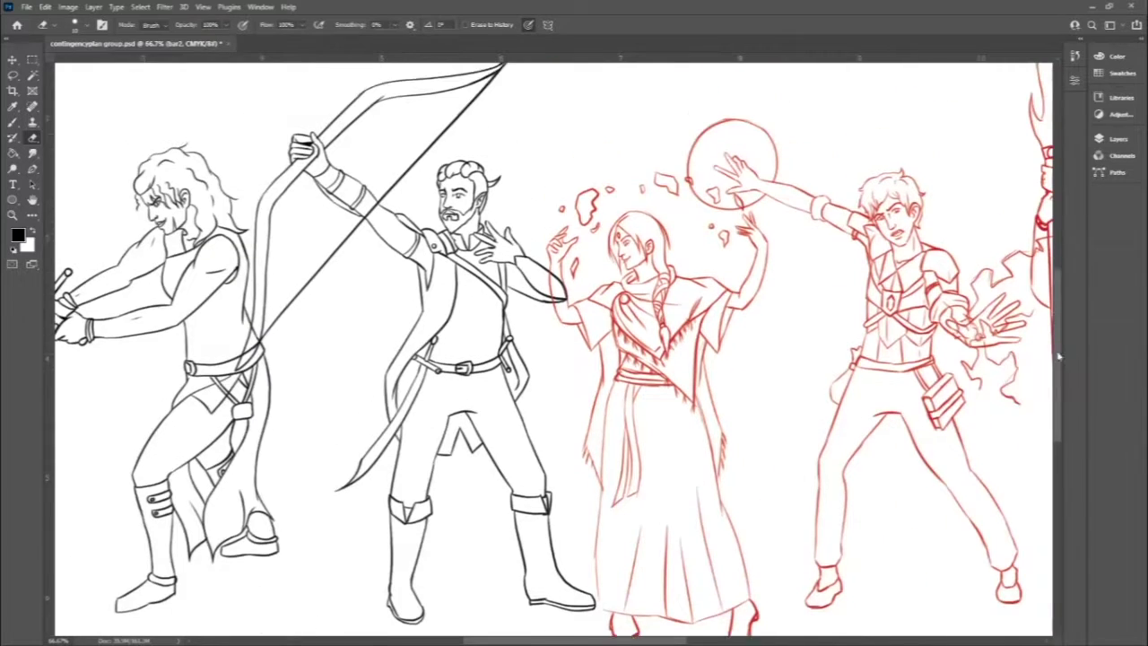
{"action": "scroll", "coordinate": [1059, 357], "scroll_direction": "right", "scroll_amount": 3}
{"action": "scroll", "coordinate": [1059, 358], "scroll_direction": "up", "scroll_amount": 1}
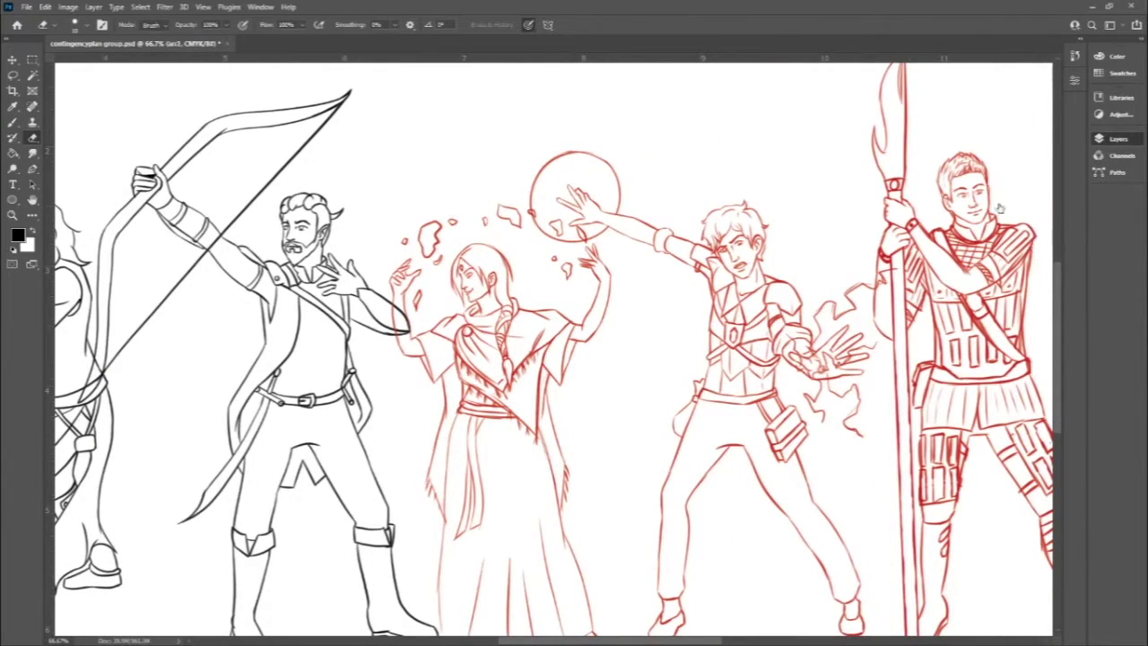
{"action": "scroll", "coordinate": [403, 269], "scroll_direction": "up", "scroll_amount": 1}
{"action": "scroll", "coordinate": [386, 233], "scroll_direction": "up", "scroll_amount": 2}
{"action": "key", "text": "b"}
{"action": "scroll", "coordinate": [368, 197], "scroll_direction": "up", "scroll_amount": 2}
{"action": "scroll", "coordinate": [359, 168], "scroll_direction": "up", "scroll_amount": 1}
{"action": "left_click_drag", "start_coordinate": [288, 224], "coordinate": [359, 168]}
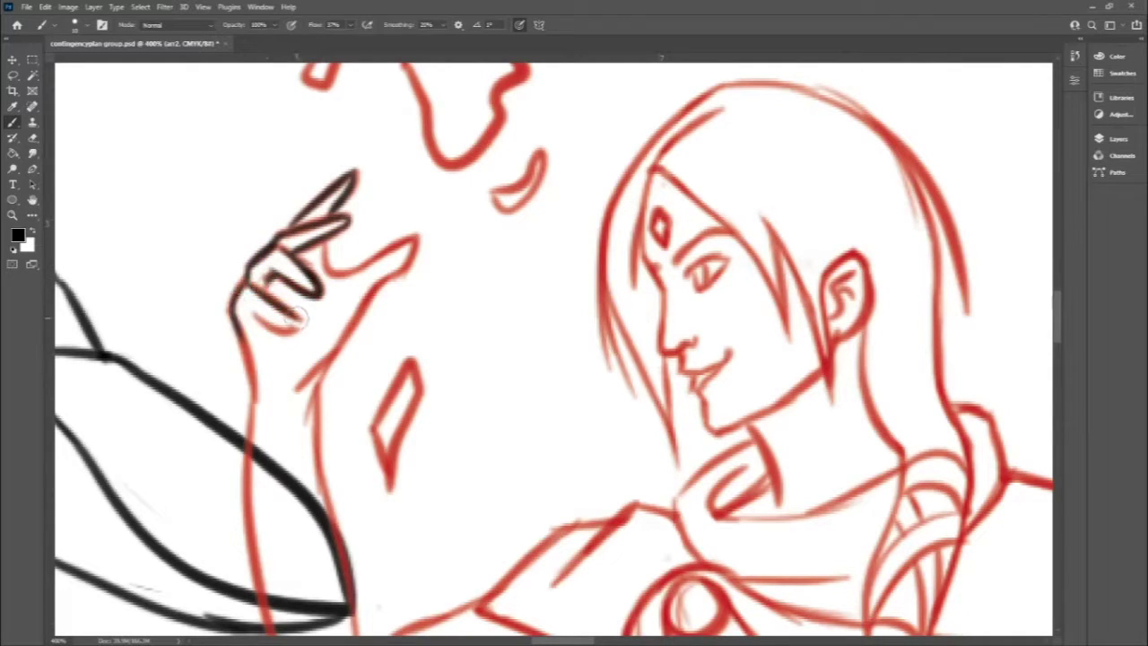
{"action": "left_click_drag", "start_coordinate": [250, 349], "coordinate": [269, 633]}
{"action": "mouse_move", "coordinate": [339, 206]}
{"action": "left_mouse_down"}
{"action": "mouse_move", "coordinate": [314, 262]}
{"action": "mouse_move", "coordinate": [309, 499]}
{"action": "left_mouse_up"}
Ink the mage's lower arm, elbow and neighbouring shoulder lines.
{"action": "scroll", "coordinate": [1058, 335], "scroll_direction": "down", "scroll_amount": 5}
{"action": "scroll", "coordinate": [1059, 334], "scroll_direction": "up", "scroll_amount": 2}
{"action": "mouse_move", "coordinate": [253, 413]}
{"action": "left_mouse_down"}
{"action": "mouse_move", "coordinate": [308, 550]}
{"action": "mouse_move", "coordinate": [458, 569]}
{"action": "left_mouse_up"}
{"action": "left_click_drag", "start_coordinate": [359, 476], "coordinate": [388, 453]}
{"action": "scroll", "coordinate": [1059, 327], "scroll_direction": "down", "scroll_amount": 4}
{"action": "mouse_move", "coordinate": [413, 251]}
{"action": "left_mouse_down"}
{"action": "mouse_move", "coordinate": [493, 471]}
{"action": "mouse_move", "coordinate": [633, 339]}
{"action": "left_mouse_up"}
{"action": "scroll", "coordinate": [661, 290], "scroll_direction": "up", "scroll_amount": 3}
{"action": "mouse_move", "coordinate": [475, 381]}
{"action": "left_mouse_down"}
{"action": "mouse_move", "coordinate": [686, 283]}
{"action": "mouse_move", "coordinate": [619, 448]}
{"action": "left_mouse_up"}
Ink the brooch circle, the cape folds below it and the long cape line.
{"action": "left_click_drag", "start_coordinate": [708, 366], "coordinate": [706, 362]}
{"action": "left_click_drag", "start_coordinate": [677, 411], "coordinate": [745, 528]}
{"action": "left_click_drag", "start_coordinate": [744, 388], "coordinate": [874, 479]}
{"action": "left_click_drag", "start_coordinate": [717, 411], "coordinate": [830, 555]}
{"action": "mouse_move", "coordinate": [744, 339]}
{"action": "left_mouse_down"}
{"action": "mouse_move", "coordinate": [674, 602]}
{"action": "mouse_move", "coordinate": [1032, 422]}
{"action": "left_mouse_up"}
{"action": "scroll", "coordinate": [1062, 424], "scroll_direction": "down", "scroll_amount": 2}
{"action": "scroll", "coordinate": [1059, 328], "scroll_direction": "up", "scroll_amount": 2}
Erase and redraw the shoulder end, then ink the collar and hair outline.
{"action": "left_click_drag", "start_coordinate": [687, 264], "coordinate": [737, 334]}
{"action": "key", "text": "e"}
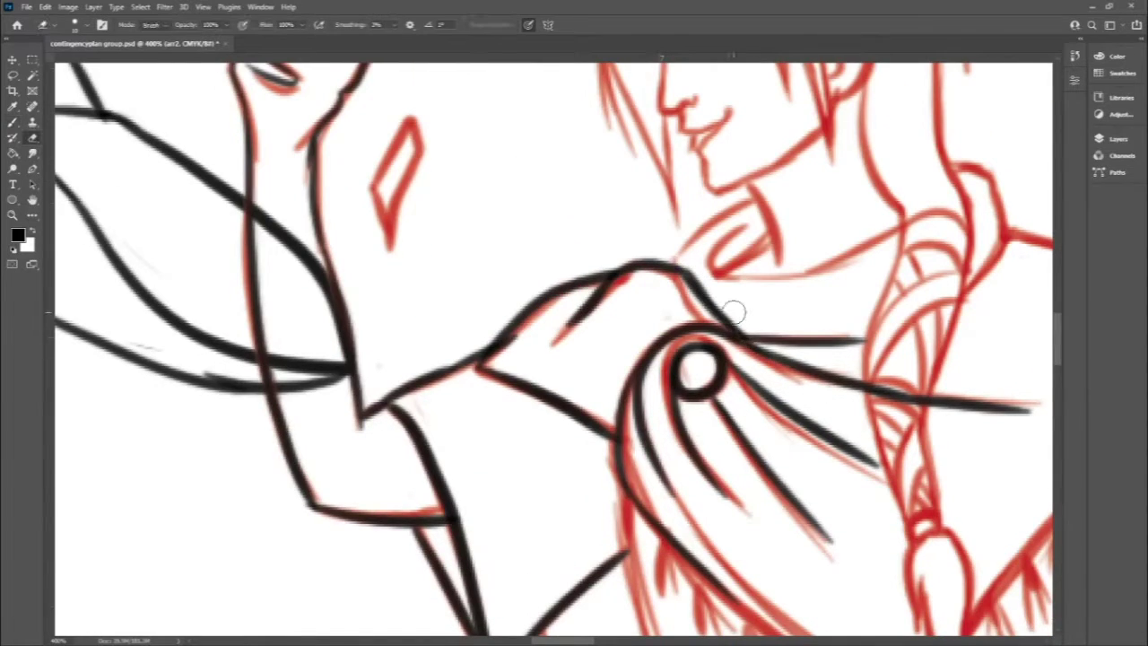
{"action": "left_click_drag", "start_coordinate": [709, 269], "coordinate": [677, 261]}
{"action": "key", "text": "b"}
{"action": "mouse_move", "coordinate": [675, 262]}
{"action": "left_mouse_down"}
{"action": "mouse_move", "coordinate": [708, 321]}
{"action": "mouse_move", "coordinate": [763, 190]}
{"action": "left_mouse_up"}
{"action": "left_click_drag", "start_coordinate": [946, 159], "coordinate": [962, 305]}
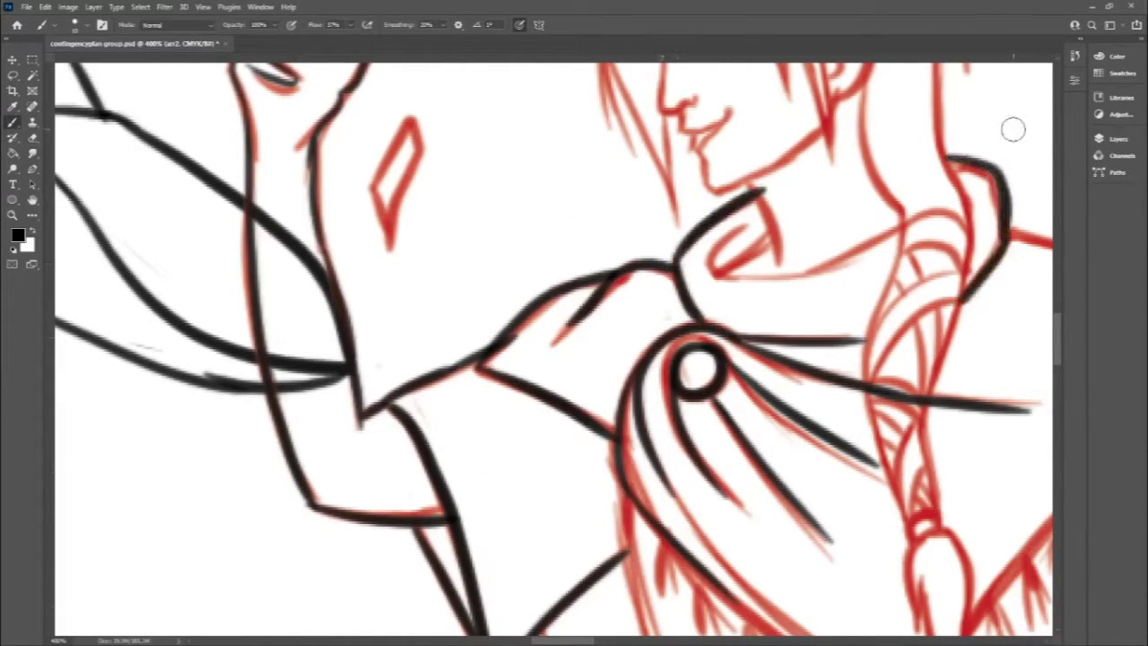
{"action": "scroll", "coordinate": [738, 359], "scroll_direction": "up", "scroll_amount": 3}
{"action": "scroll", "coordinate": [738, 359], "scroll_direction": "up", "scroll_amount": 3}
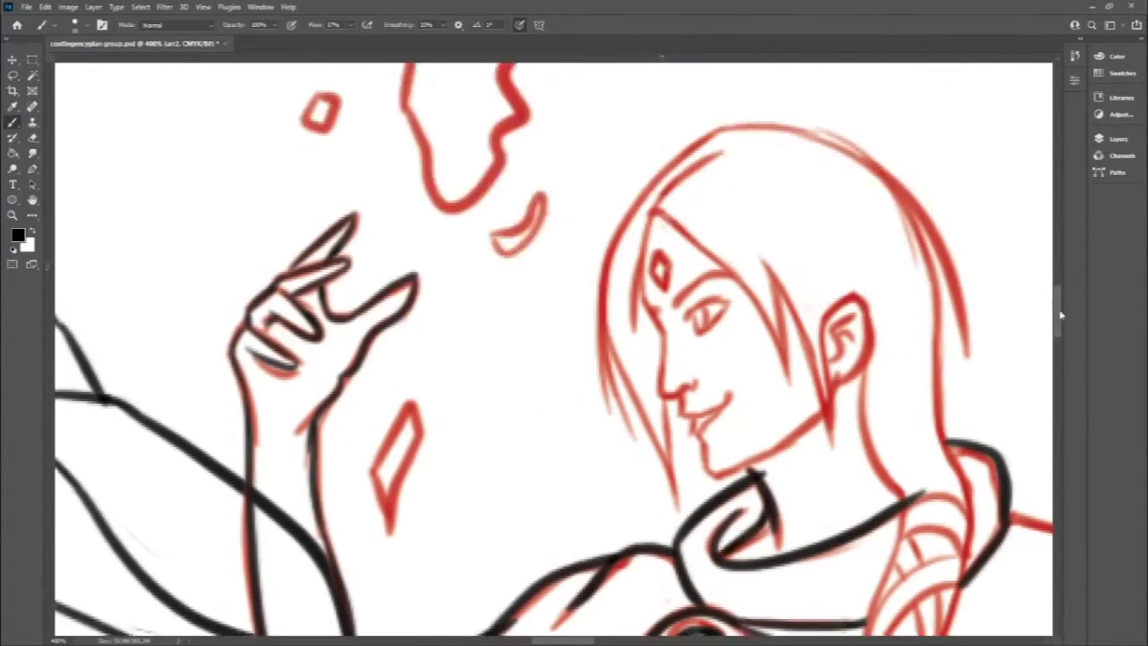
{"action": "left_click_drag", "start_coordinate": [679, 561], "coordinate": [947, 498]}
Ink black hair strands beside the mage's face and the eyebrow above the eye.
{"action": "left_click_drag", "start_coordinate": [655, 265], "coordinate": [641, 387]}
{"action": "left_click_drag", "start_coordinate": [639, 260], "coordinate": [635, 513]}
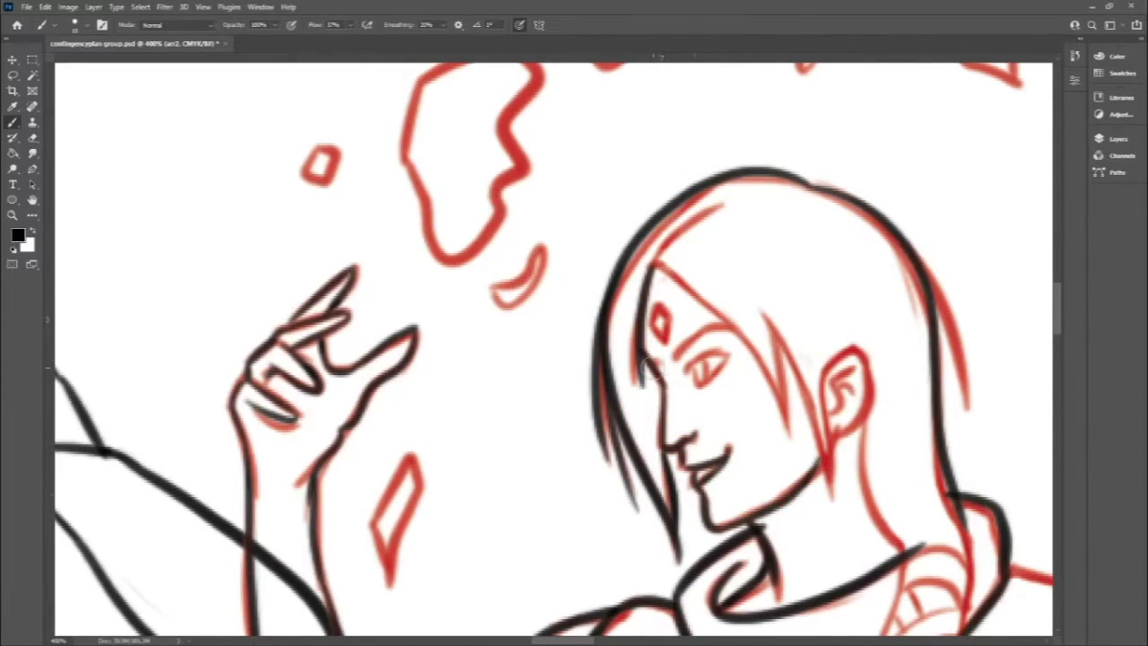
{"action": "key", "text": "ctrl+plus"}
{"action": "left_click_drag", "start_coordinate": [704, 363], "coordinate": [773, 323]}
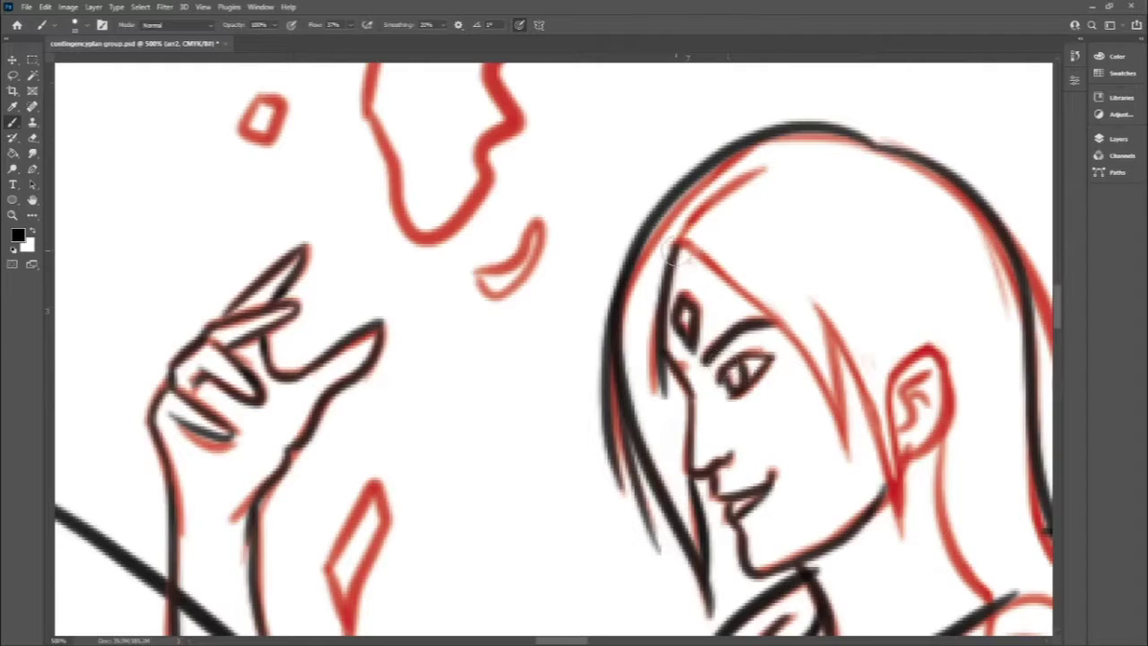
Ink the hair's front curve, two long strands, and the ear with its inner detail.
{"action": "left_click_drag", "start_coordinate": [794, 162], "coordinate": [666, 354]}
{"action": "left_click_drag", "start_coordinate": [682, 242], "coordinate": [852, 471]}
{"action": "left_click_drag", "start_coordinate": [812, 305], "coordinate": [897, 561]}
{"action": "left_click_drag", "start_coordinate": [885, 353], "coordinate": [897, 566]}
{"action": "mouse_move", "coordinate": [897, 377]}
{"action": "left_mouse_down"}
{"action": "mouse_move", "coordinate": [915, 453]}
{"action": "mouse_move", "coordinate": [906, 422]}
{"action": "left_mouse_up"}
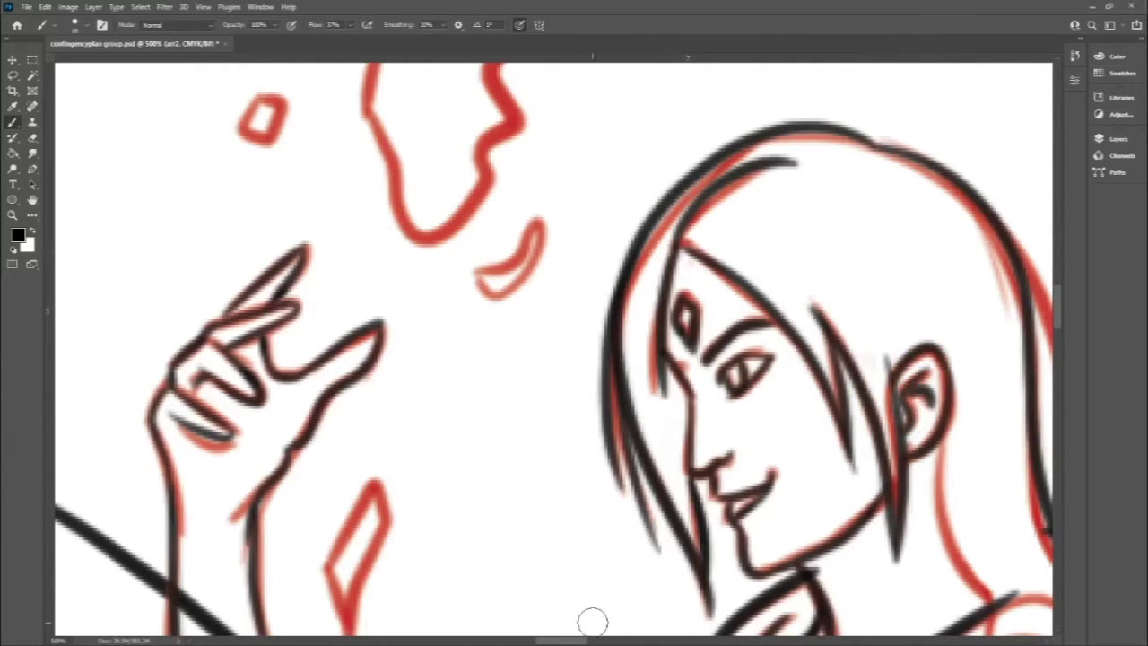
Ink the neck and shoulder lines and the collar's top arc and diagonal lines.
{"action": "left_click_drag", "start_coordinate": [592, 622], "coordinate": [242, 429]}
{"action": "scroll", "coordinate": [740, 304], "scroll_direction": "down", "scroll_amount": 3}
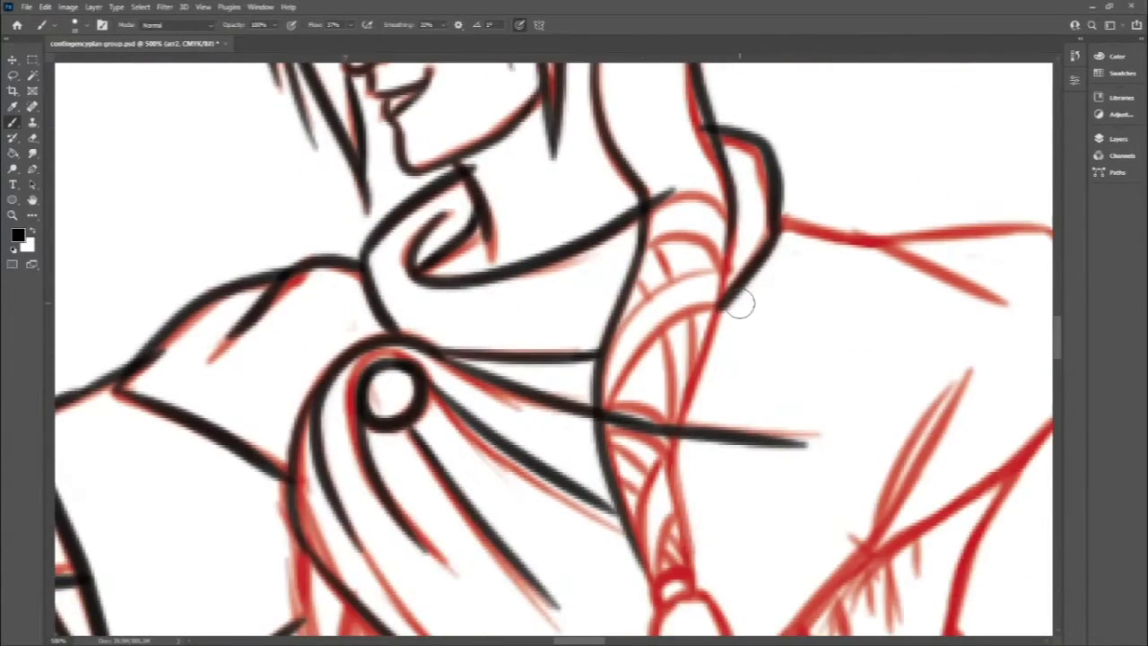
{"action": "left_click_drag", "start_coordinate": [740, 303], "coordinate": [684, 566]}
{"action": "scroll", "coordinate": [664, 435], "scroll_direction": "down", "scroll_amount": 3}
{"action": "scroll", "coordinate": [677, 480], "scroll_direction": "down", "scroll_amount": 2}
{"action": "left_click_drag", "start_coordinate": [682, 368], "coordinate": [648, 574]}
{"action": "left_click_drag", "start_coordinate": [709, 296], "coordinate": [744, 556]}
{"action": "scroll", "coordinate": [717, 358], "scroll_direction": "up", "scroll_amount": 3}
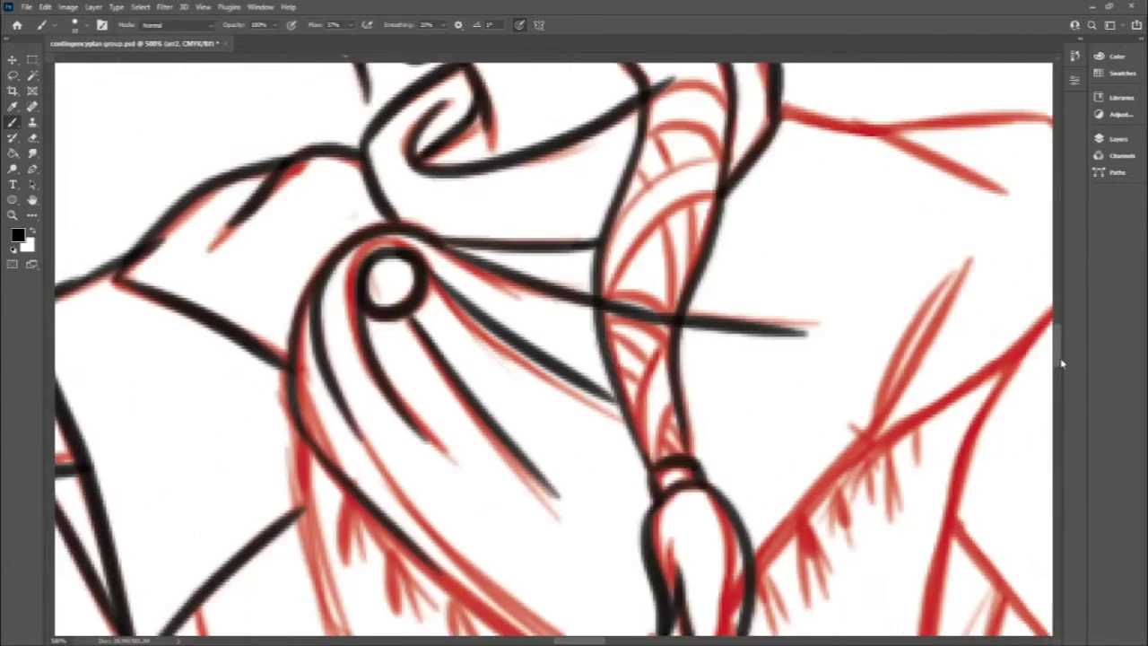
{"action": "scroll", "coordinate": [718, 359], "scroll_direction": "up", "scroll_amount": 2}
{"action": "mouse_move", "coordinate": [728, 128]}
{"action": "left_mouse_down"}
{"action": "mouse_move", "coordinate": [655, 184]}
{"action": "mouse_move", "coordinate": [729, 173]}
{"action": "mouse_move", "coordinate": [606, 337]}
{"action": "left_mouse_up"}
{"action": "left_click_drag", "start_coordinate": [723, 232], "coordinate": [601, 364]}
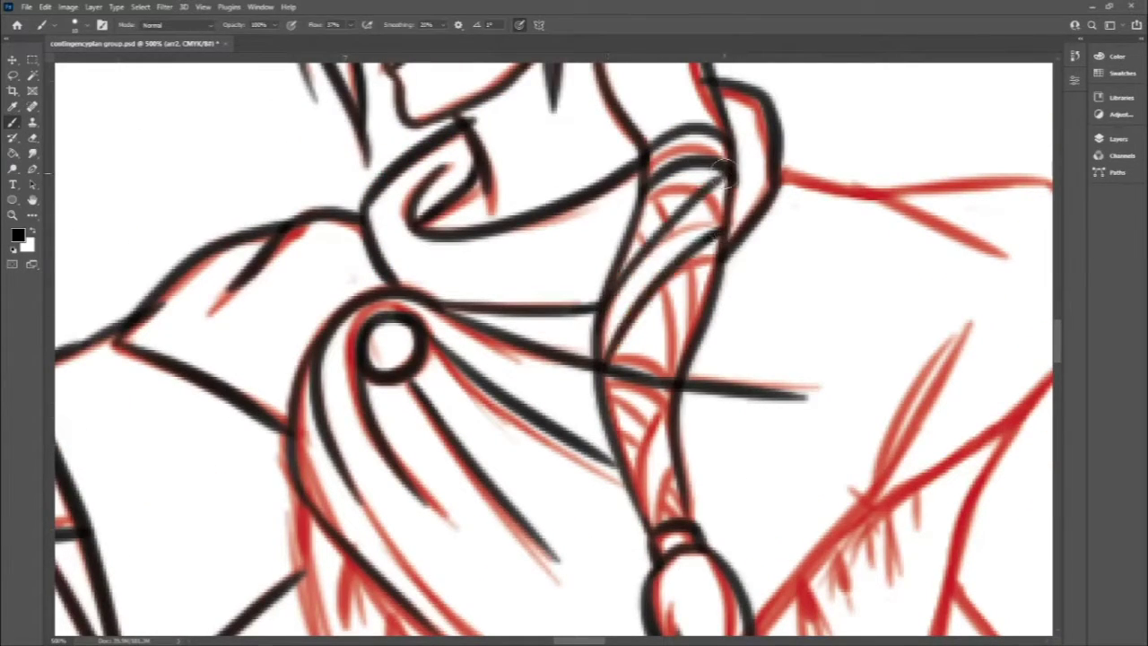
Ink the braided tassel with its tie and pointed tip, erasing stray ink.
{"action": "scroll", "coordinate": [626, 372], "scroll_direction": "down", "scroll_amount": 3}
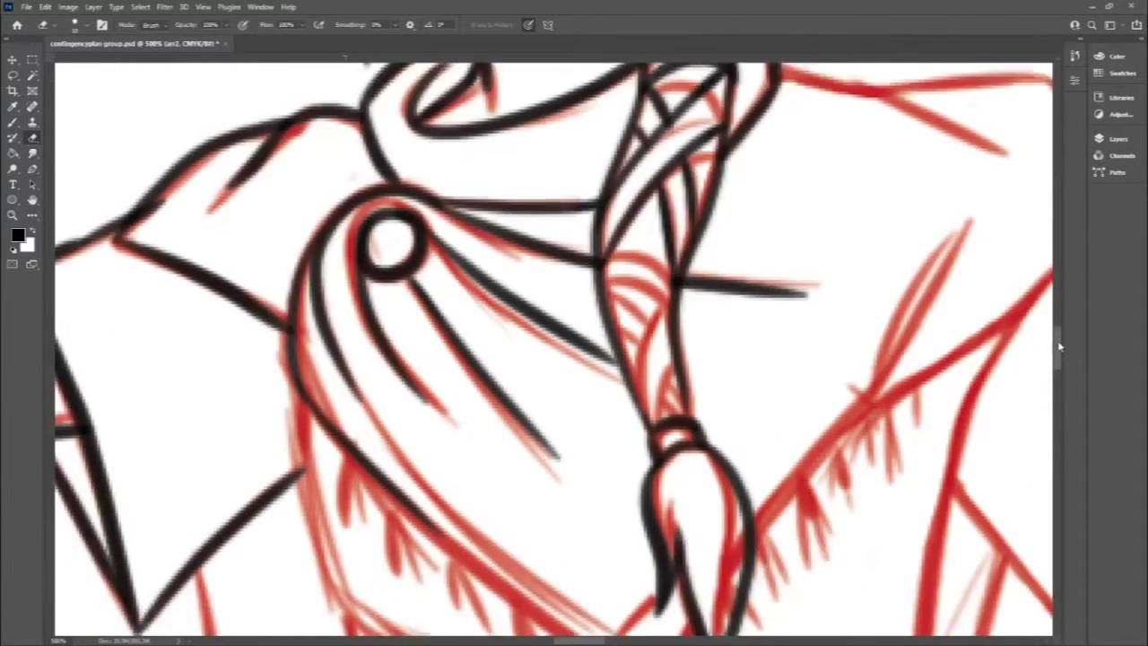
{"action": "mouse_move", "coordinate": [633, 238]}
{"action": "left_mouse_down"}
{"action": "mouse_move", "coordinate": [681, 386]}
{"action": "mouse_move", "coordinate": [610, 318]}
{"action": "left_mouse_up"}
{"action": "left_click_drag", "start_coordinate": [704, 334], "coordinate": [663, 387]}
{"action": "scroll", "coordinate": [687, 251], "scroll_direction": "down", "scroll_amount": 3}
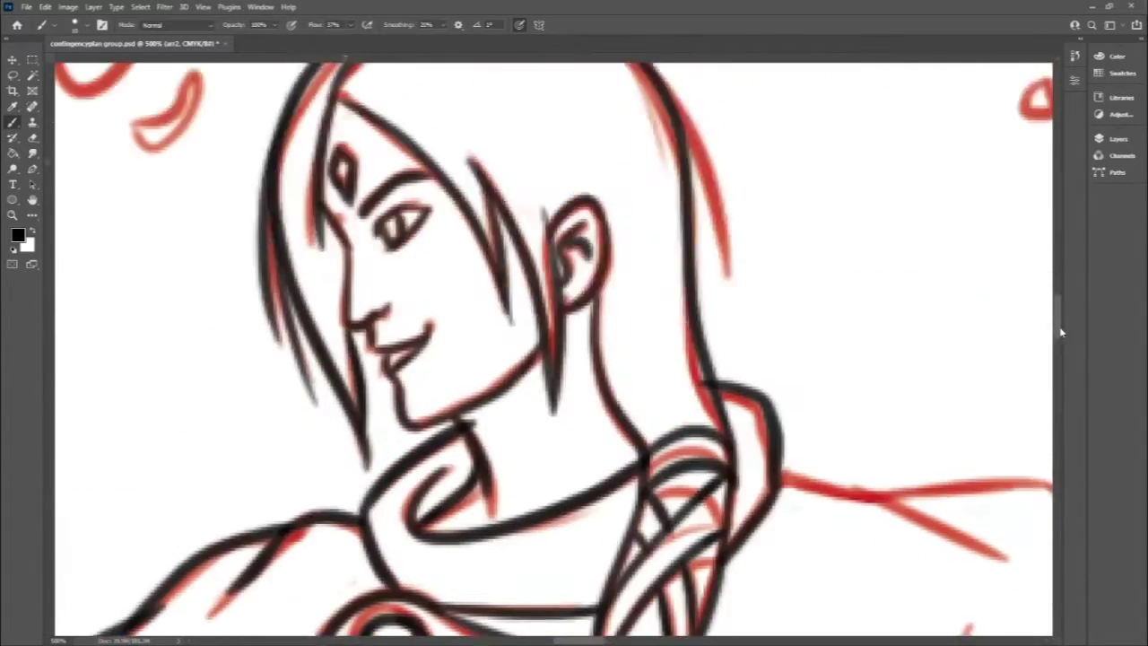
{"action": "scroll", "coordinate": [725, 481], "scroll_direction": "up", "scroll_amount": 2}
{"action": "scroll", "coordinate": [707, 413], "scroll_direction": "up", "scroll_amount": 3}
{"action": "key", "text": "e"}
{"action": "scroll", "coordinate": [936, 431], "scroll_direction": "down", "scroll_amount": 3}
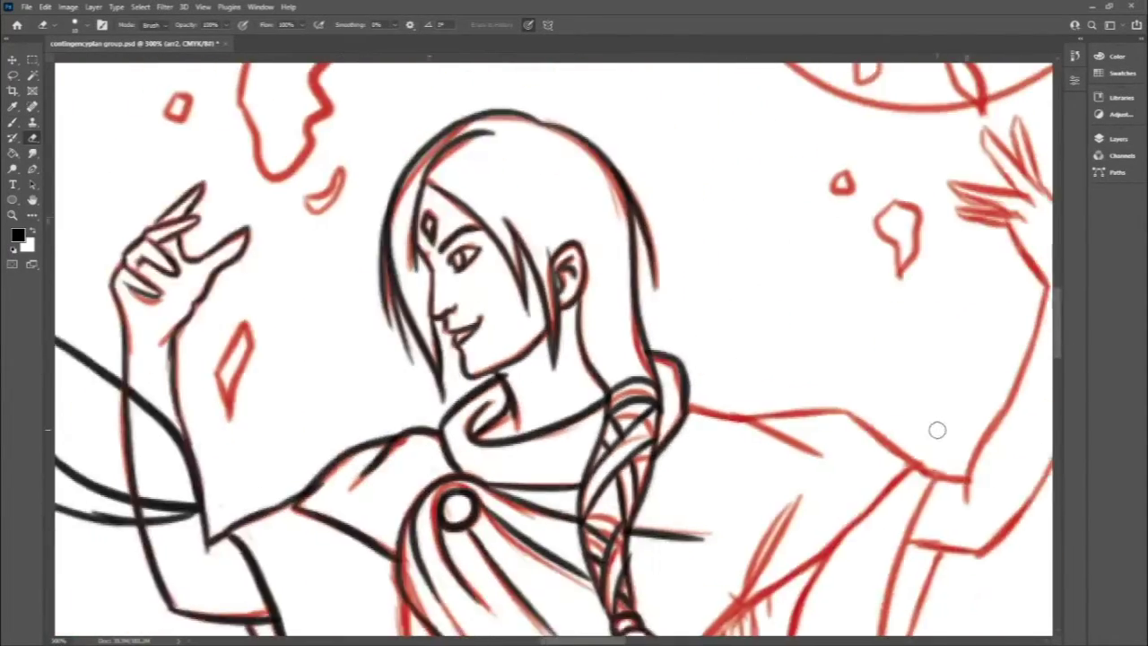
{"action": "scroll", "coordinate": [661, 623], "scroll_direction": "down", "scroll_amount": 1}
{"action": "scroll", "coordinate": [448, 359], "scroll_direction": "up", "scroll_amount": 4}
{"action": "key", "text": "b"}
{"action": "left_click_drag", "start_coordinate": [154, 153], "coordinate": [346, 292]}
Trace the upper robe fold lines in black, erasing a stray stroke.
{"action": "scroll", "coordinate": [363, 267], "scroll_direction": "up", "scroll_amount": 3}
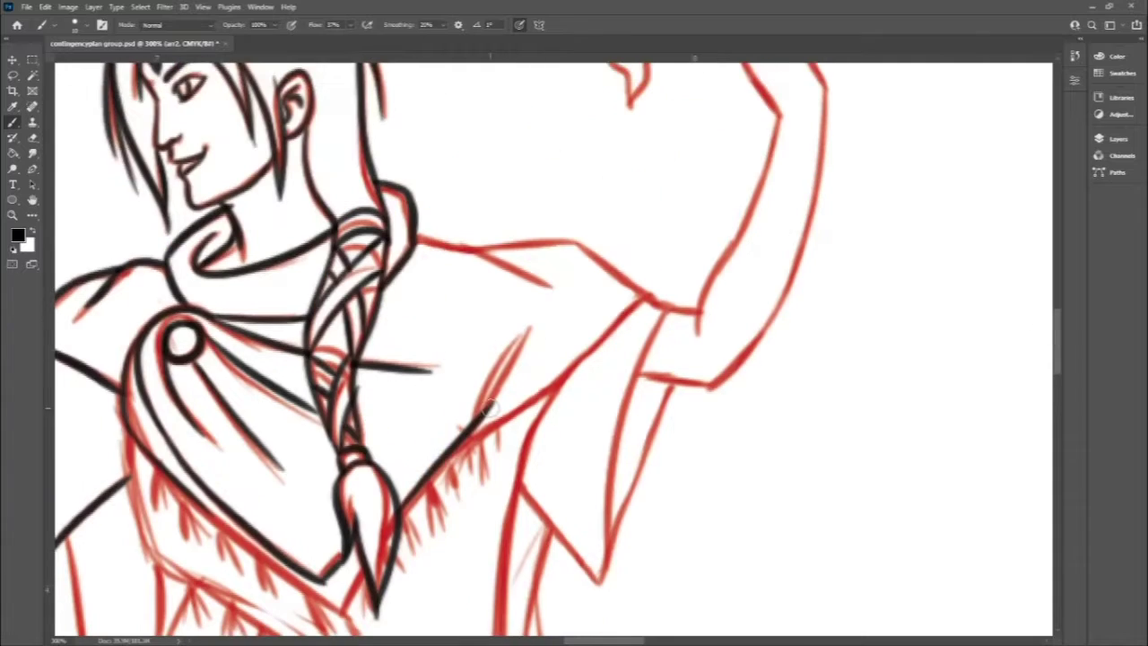
{"action": "mouse_move", "coordinate": [400, 521]}
{"action": "left_mouse_down"}
{"action": "mouse_move", "coordinate": [648, 298]}
{"action": "mouse_move", "coordinate": [420, 235]}
{"action": "left_mouse_up"}
{"action": "scroll", "coordinate": [984, 377], "scroll_direction": "down", "scroll_amount": 3}
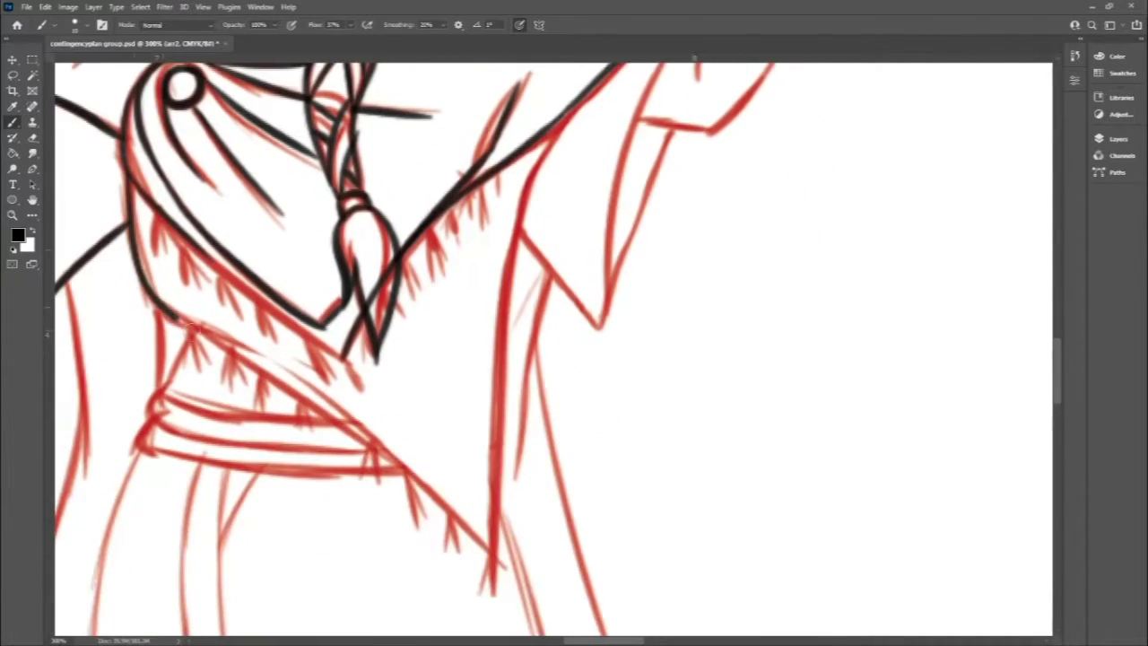
{"action": "left_click_drag", "start_coordinate": [386, 359], "coordinate": [500, 576]}
{"action": "left_click_drag", "start_coordinate": [613, 72], "coordinate": [498, 619]}
{"action": "scroll", "coordinate": [539, 449], "scroll_direction": "up", "scroll_amount": 2}
{"action": "left_click_drag", "start_coordinate": [669, 210], "coordinate": [599, 492]}
{"action": "left_click_drag", "start_coordinate": [671, 292], "coordinate": [603, 503]}
{"action": "key", "text": "e"}
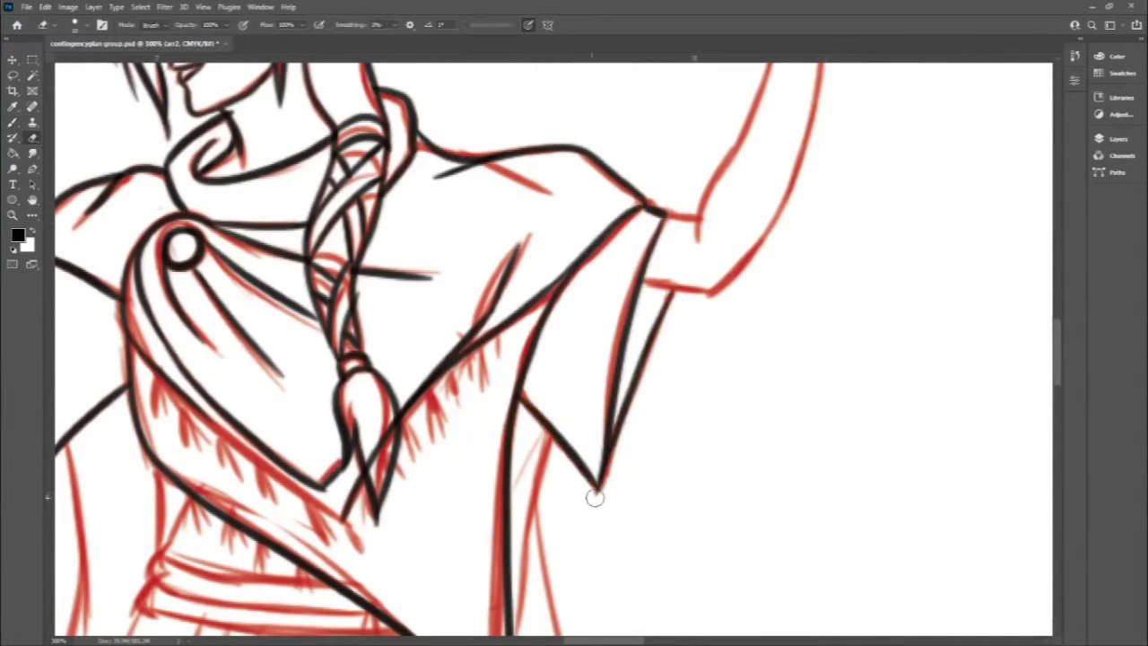
{"action": "scroll", "coordinate": [538, 484], "scroll_direction": "down", "scroll_amount": 3}
{"action": "scroll", "coordinate": [475, 453], "scroll_direction": "up", "scroll_amount": 1}
{"action": "scroll", "coordinate": [461, 443], "scroll_direction": "up", "scroll_amount": 5}
{"action": "key", "text": "b"}
{"action": "scroll", "coordinate": [1046, 303], "scroll_direction": "up", "scroll_amount": 2}
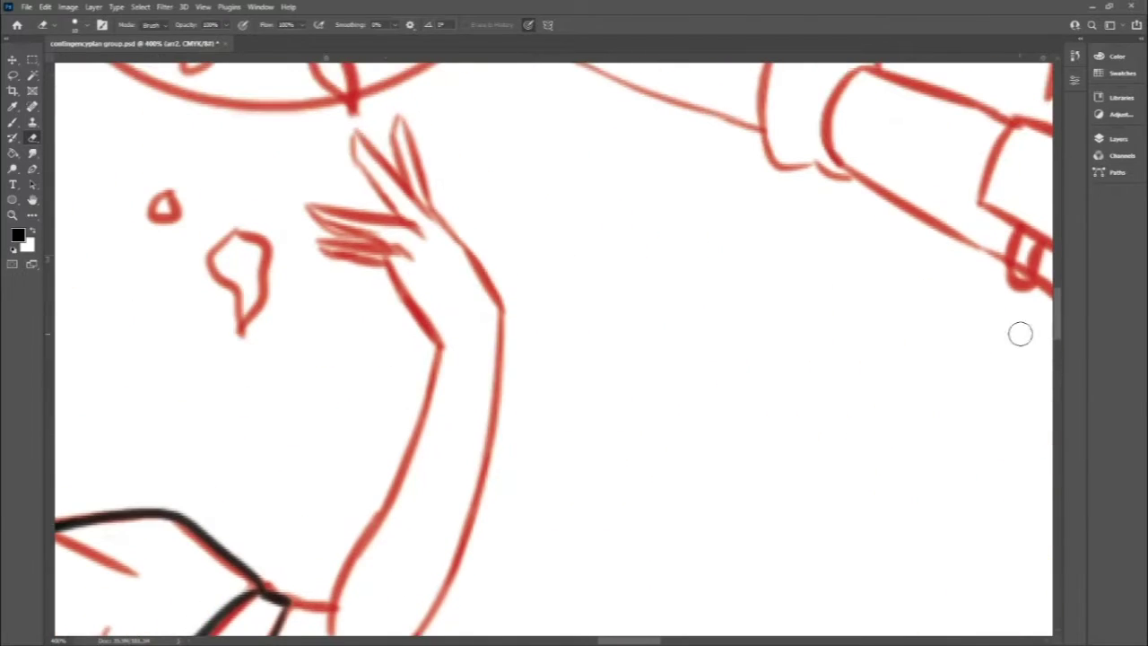
Ink the fingers of the raised hand and the arm below it.
{"action": "left_click_drag", "start_coordinate": [357, 135], "coordinate": [399, 210]}
{"action": "left_click_drag", "start_coordinate": [395, 119], "coordinate": [503, 315]}
{"action": "left_click_drag", "start_coordinate": [310, 206], "coordinate": [421, 226]}
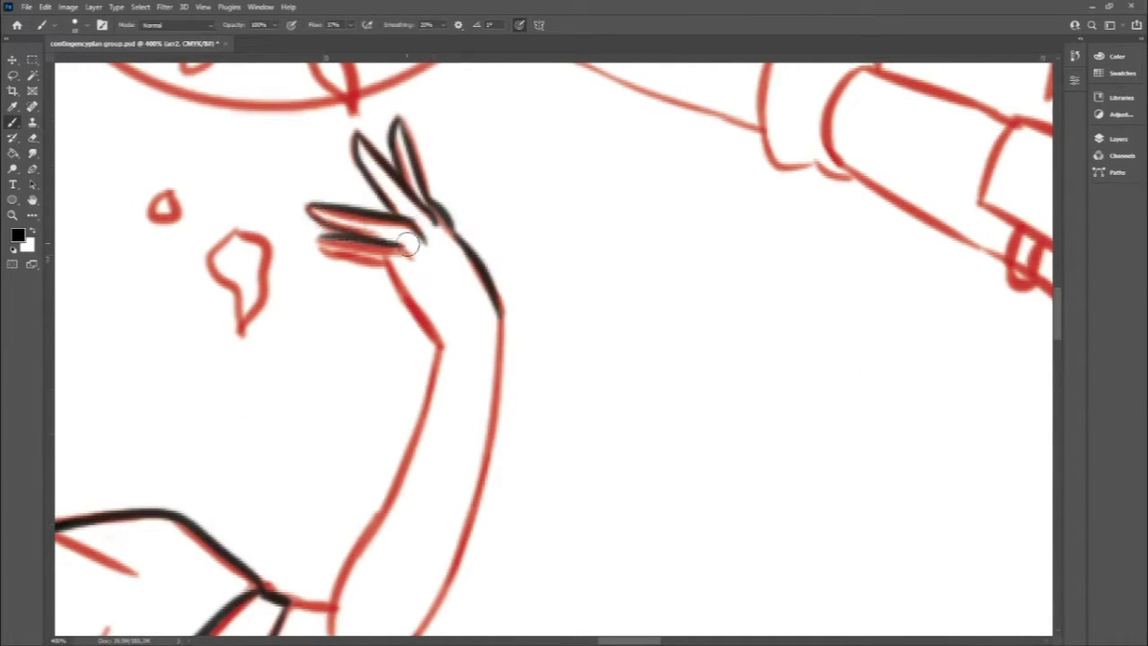
{"action": "left_click_drag", "start_coordinate": [399, 270], "coordinate": [441, 350]}
{"action": "scroll", "coordinate": [493, 421], "scroll_direction": "down", "scroll_amount": 3}
{"action": "left_click_drag", "start_coordinate": [439, 184], "coordinate": [324, 475]}
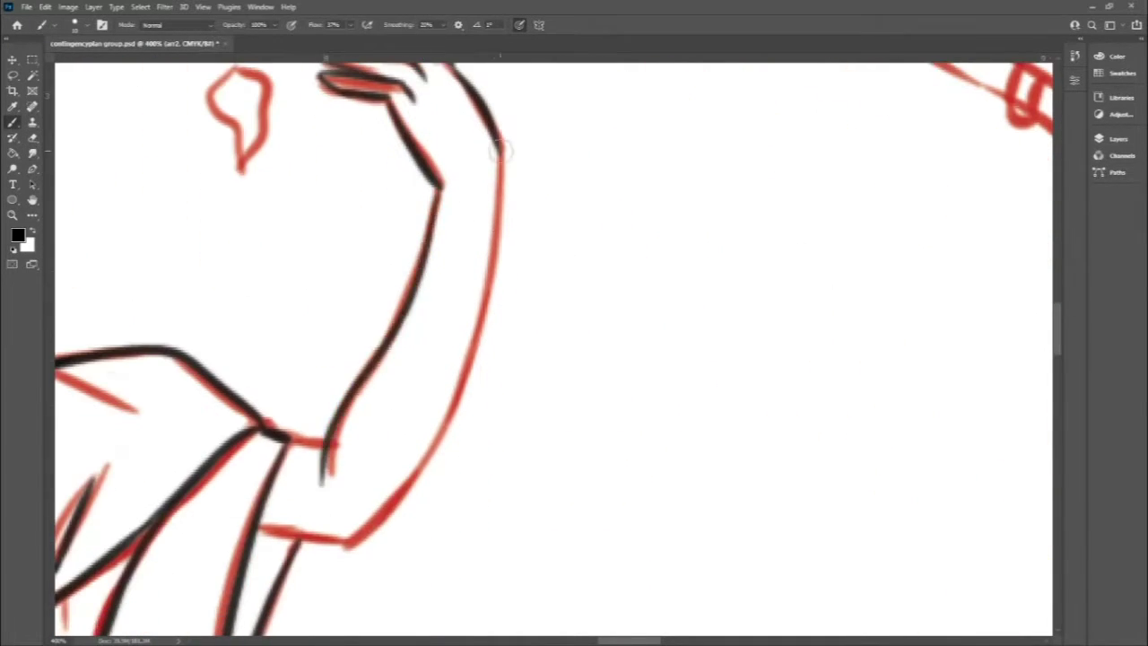
{"action": "left_click_drag", "start_coordinate": [503, 143], "coordinate": [368, 529]}
{"action": "left_click_drag", "start_coordinate": [256, 538], "coordinate": [368, 529]}
{"action": "left_click_drag", "start_coordinate": [287, 438], "coordinate": [325, 435]}
Trace the long vertical robe side lines down toward the hem.
{"action": "scroll", "coordinate": [324, 435], "scroll_direction": "up", "scroll_amount": 3}
{"action": "scroll", "coordinate": [620, 275], "scroll_direction": "down", "scroll_amount": 5}
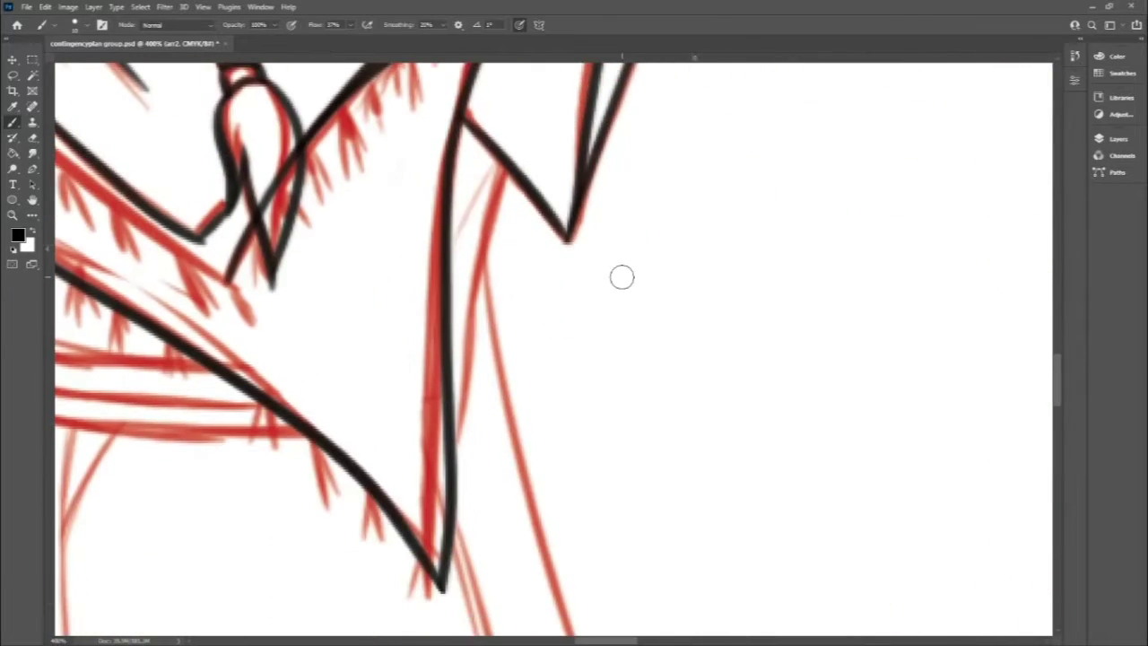
{"action": "scroll", "coordinate": [620, 274], "scroll_direction": "down", "scroll_amount": 3}
{"action": "scroll", "coordinate": [1059, 384], "scroll_direction": "down", "scroll_amount": 1}
{"action": "left_click_drag", "start_coordinate": [514, 97], "coordinate": [566, 625]}
{"action": "scroll", "coordinate": [1062, 389], "scroll_direction": "down", "scroll_amount": 1}
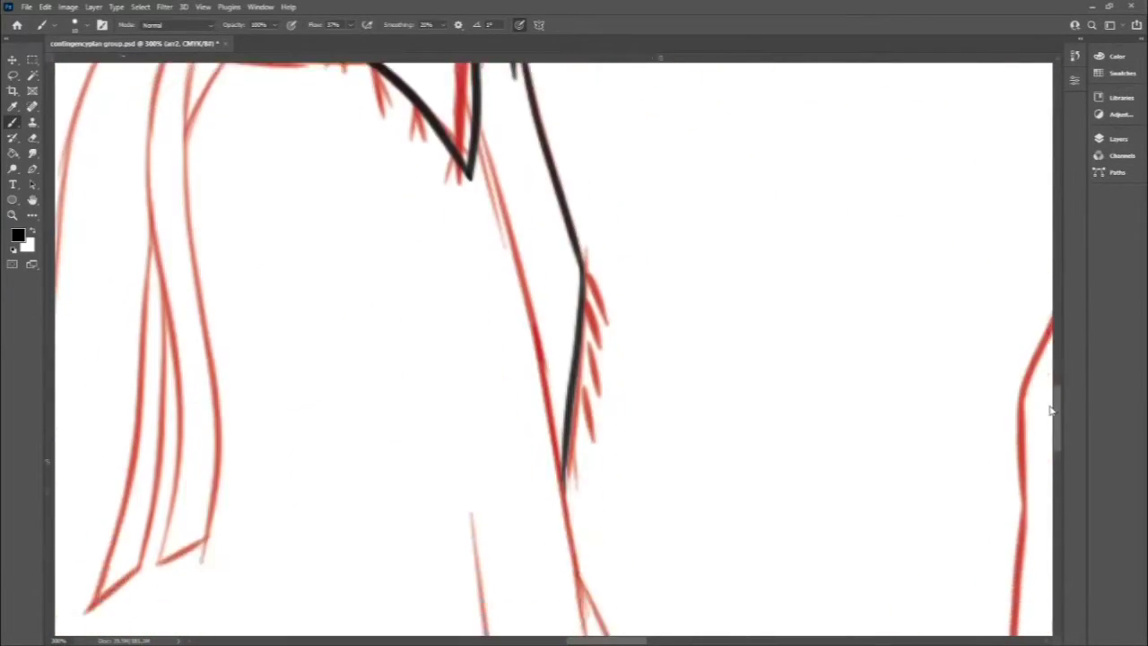
{"action": "scroll", "coordinate": [911, 452], "scroll_direction": "down", "scroll_amount": 1}
{"action": "scroll", "coordinate": [911, 452], "scroll_direction": "down", "scroll_amount": 3}
{"action": "mouse_move", "coordinate": [325, 135]}
{"action": "left_mouse_down"}
{"action": "mouse_move", "coordinate": [310, 332]}
{"action": "mouse_move", "coordinate": [334, 619]}
{"action": "left_mouse_up"}
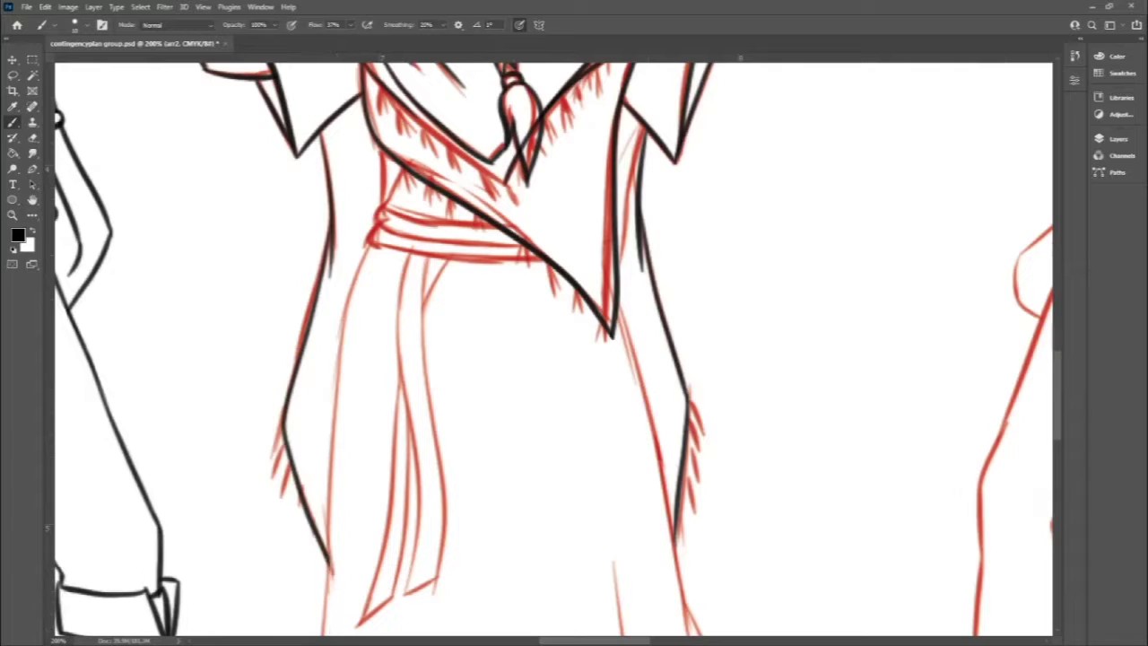
{"action": "mouse_move", "coordinate": [341, 229]}
{"action": "left_mouse_down"}
{"action": "mouse_move", "coordinate": [328, 619]}
{"action": "mouse_move", "coordinate": [318, 556]}
{"action": "left_mouse_up"}
Draw the robe hem line across the bottom and touch it up with the eraser.
{"action": "scroll", "coordinate": [328, 619], "scroll_direction": "down", "scroll_amount": 4}
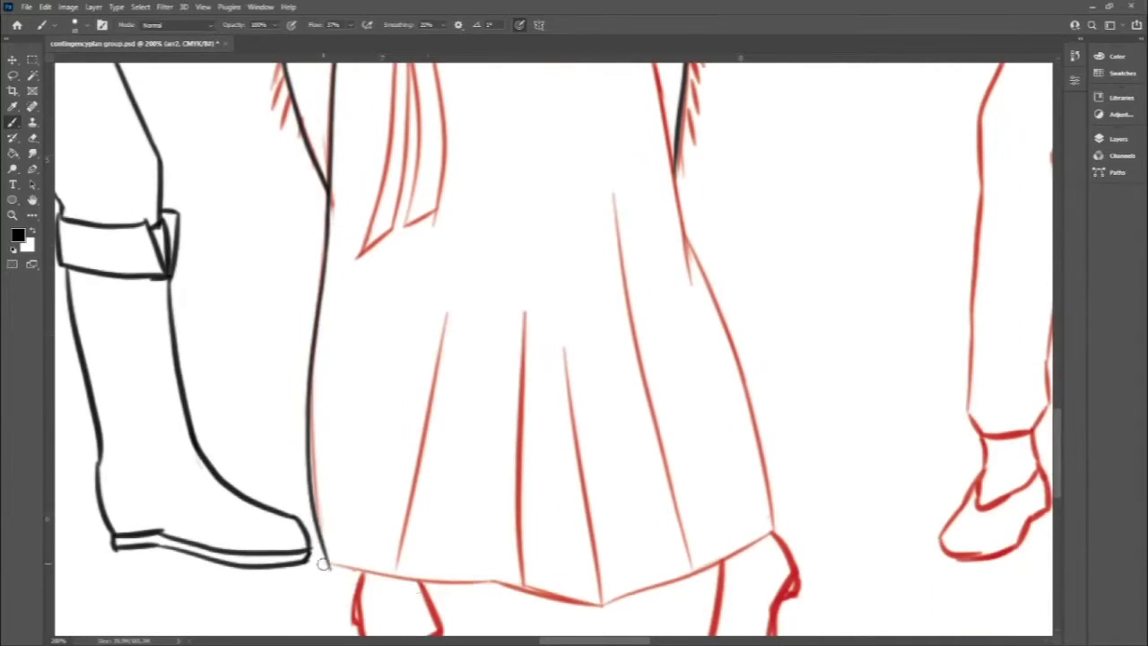
{"action": "scroll", "coordinate": [695, 177], "scroll_direction": "up", "scroll_amount": 3}
{"action": "left_click_drag", "start_coordinate": [668, 381], "coordinate": [684, 528]}
{"action": "scroll", "coordinate": [684, 528], "scroll_direction": "down", "scroll_amount": 4}
{"action": "scroll", "coordinate": [684, 527], "scroll_direction": "up", "scroll_amount": 1}
{"action": "left_click_drag", "start_coordinate": [328, 529], "coordinate": [767, 491]}
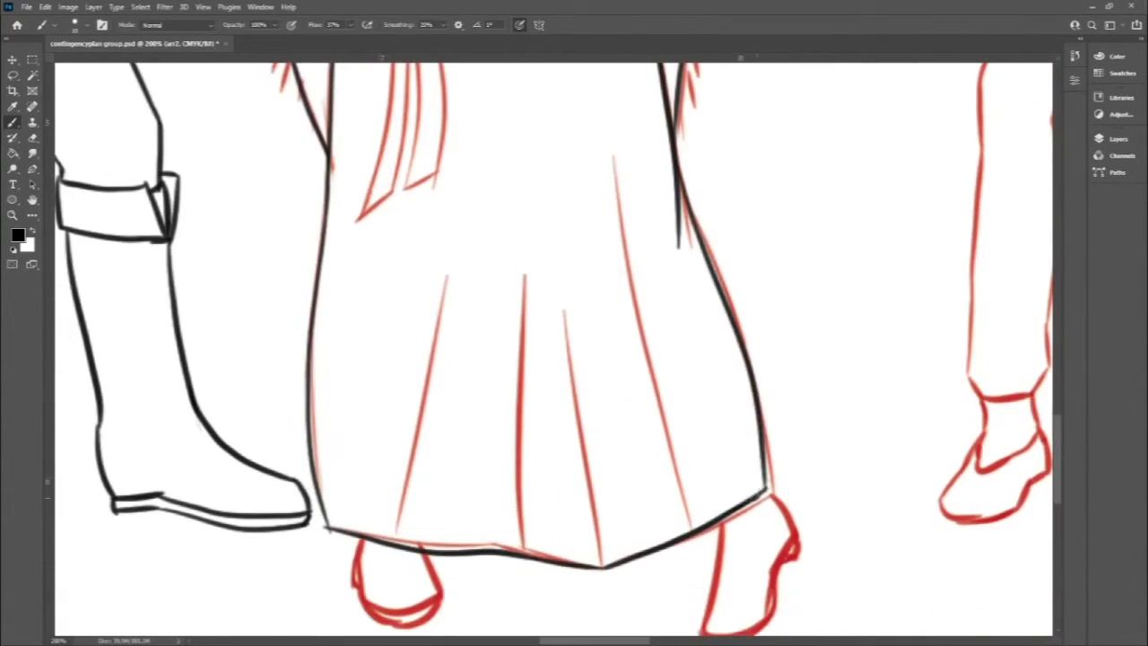
{"action": "key", "text": "e"}
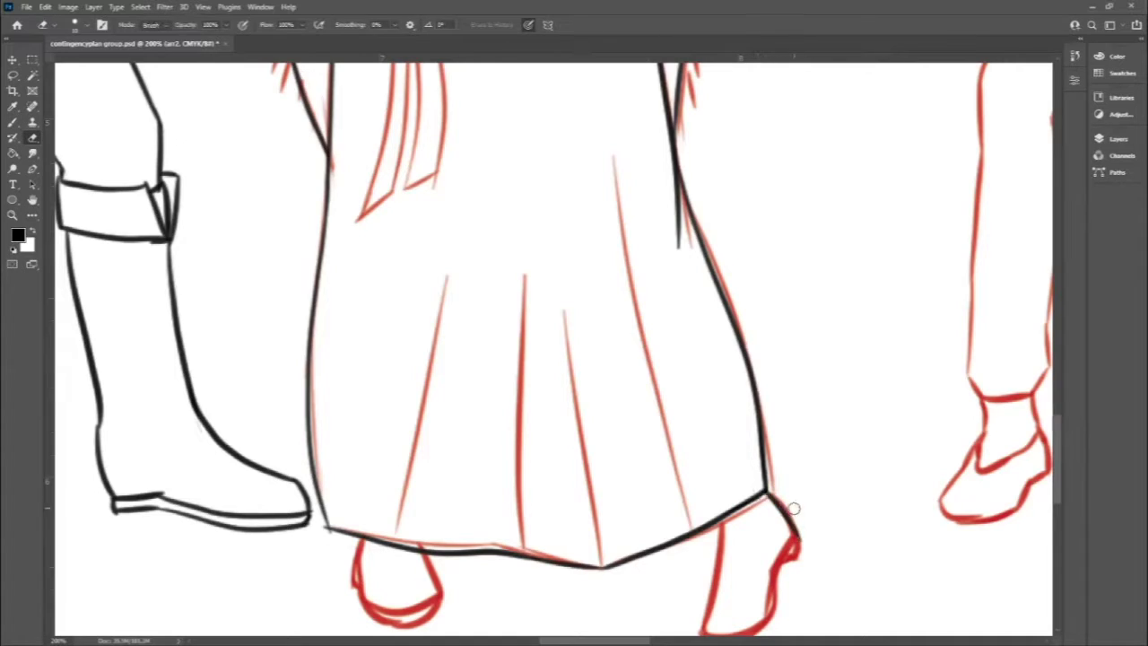
{"action": "key", "text": "b"}
{"action": "scroll", "coordinate": [552, 350], "scroll_direction": "down", "scroll_amount": 1}
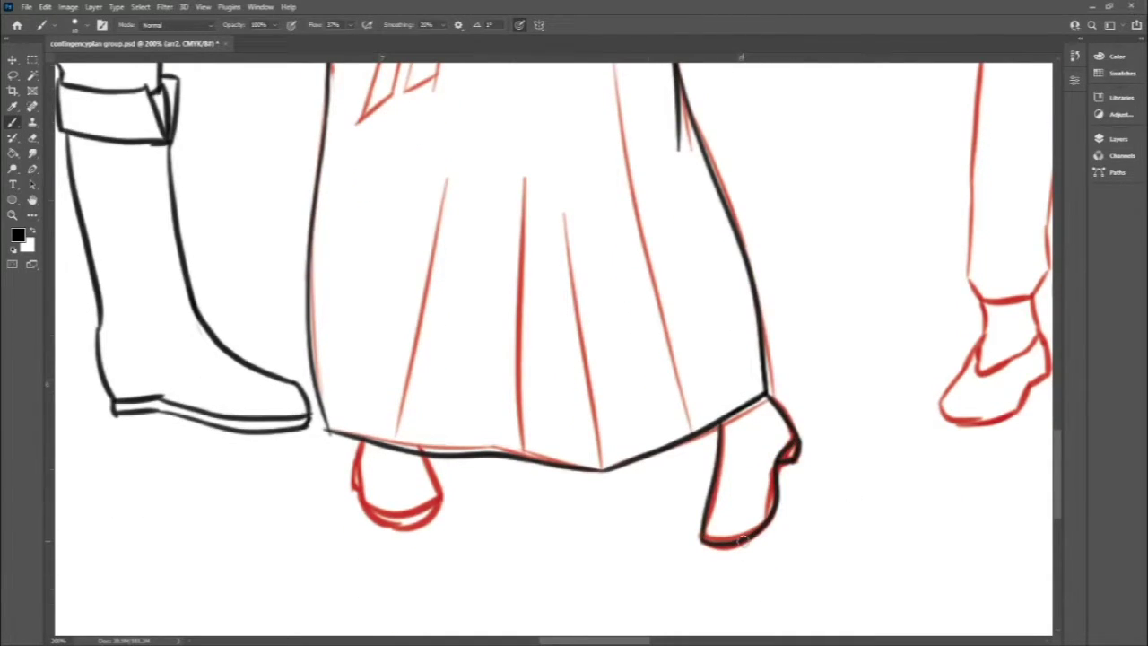
Ink the hanging sash strips below the waist.
{"action": "left_click_drag", "start_coordinate": [447, 177], "coordinate": [395, 437]}
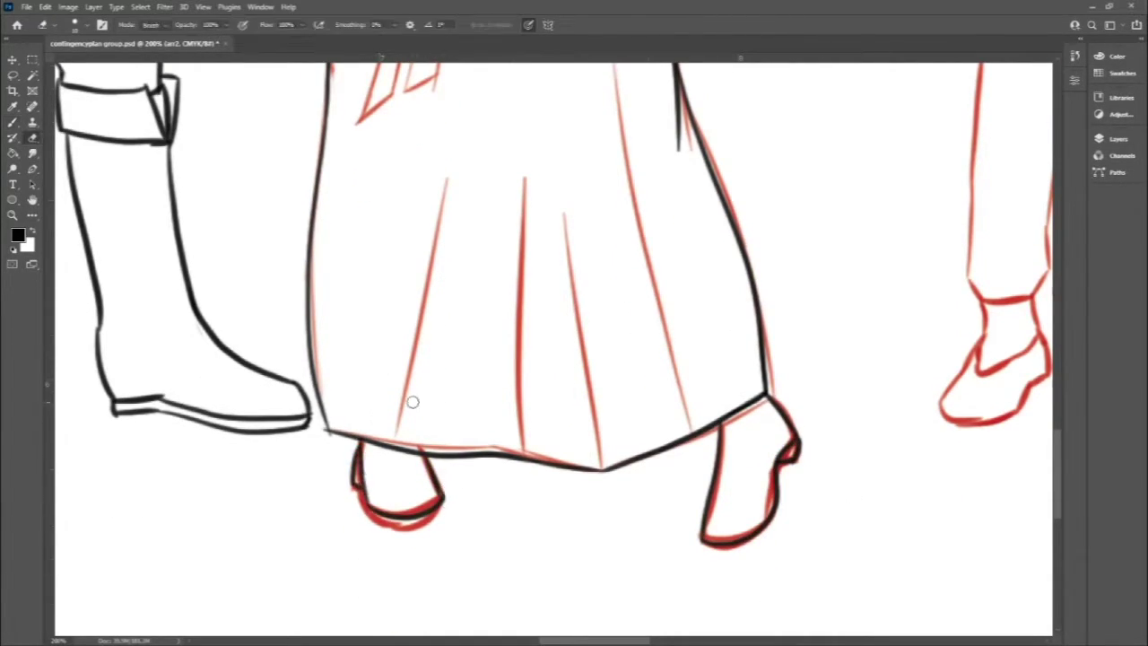
{"action": "left_click_drag", "start_coordinate": [564, 214], "coordinate": [599, 456]}
{"action": "left_click_drag", "start_coordinate": [517, 169], "coordinate": [499, 449]}
{"action": "scroll", "coordinate": [499, 449], "scroll_direction": "up", "scroll_amount": 1}
{"action": "scroll", "coordinate": [499, 448], "scroll_direction": "up", "scroll_amount": 1}
{"action": "left_click_drag", "start_coordinate": [608, 186], "coordinate": [691, 592]}
{"action": "scroll", "coordinate": [549, 379], "scroll_direction": "up", "scroll_amount": 2}
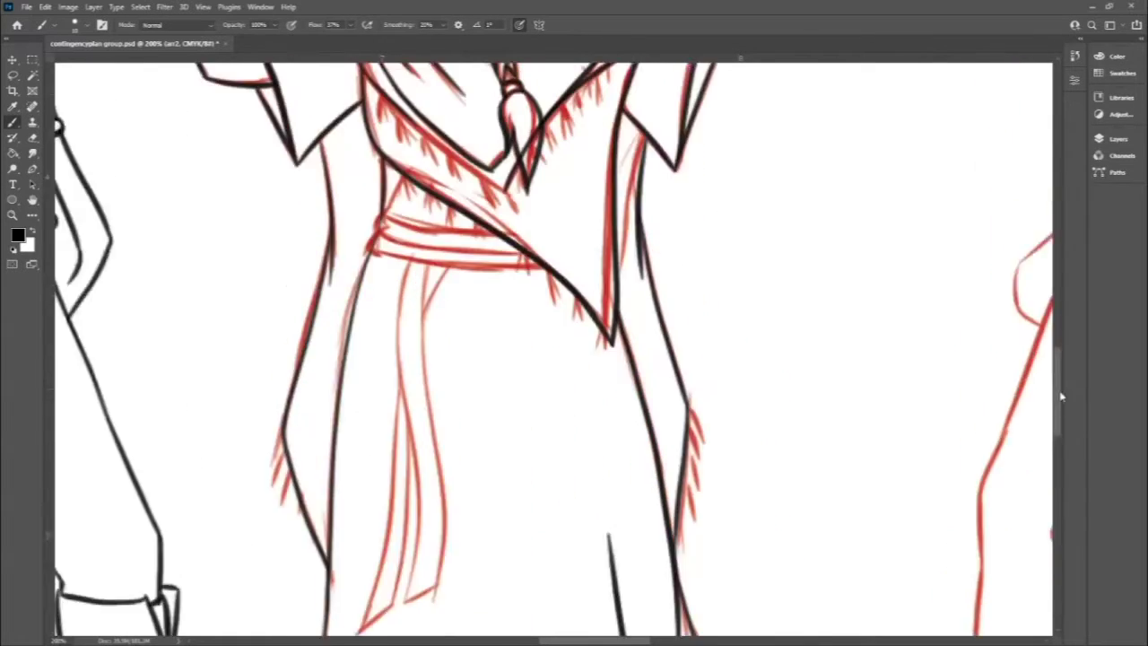
{"action": "scroll", "coordinate": [549, 378], "scroll_direction": "up", "scroll_amount": 1}
Ink the top, middle and lower sash bands in black.
{"action": "left_click_drag", "start_coordinate": [296, 289], "coordinate": [563, 366]}
{"action": "left_click_drag", "start_coordinate": [285, 327], "coordinate": [556, 344]}
{"action": "left_click_drag", "start_coordinate": [292, 296], "coordinate": [530, 323]}
{"action": "key", "text": "e"}
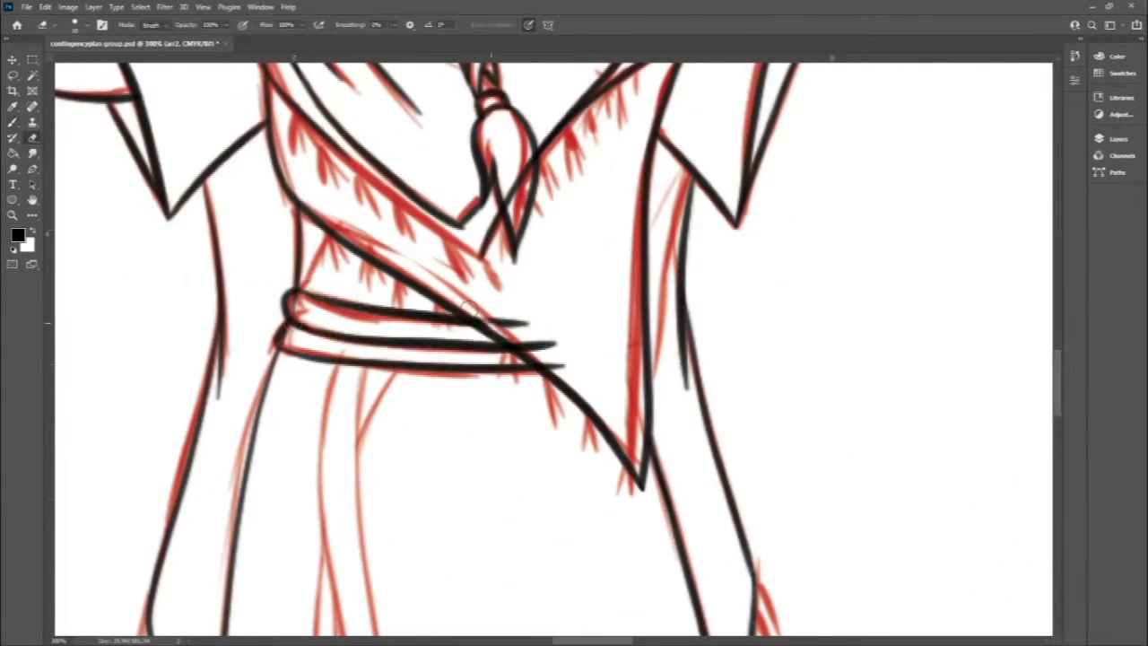
{"action": "scroll", "coordinate": [532, 338], "scroll_direction": "down", "scroll_amount": 2}
{"action": "key", "text": "b"}
Trace further long robe fold lines down toward the feet.
{"action": "left_click_drag", "start_coordinate": [338, 86], "coordinate": [314, 579]}
{"action": "left_click_drag", "start_coordinate": [400, 74], "coordinate": [332, 575]}
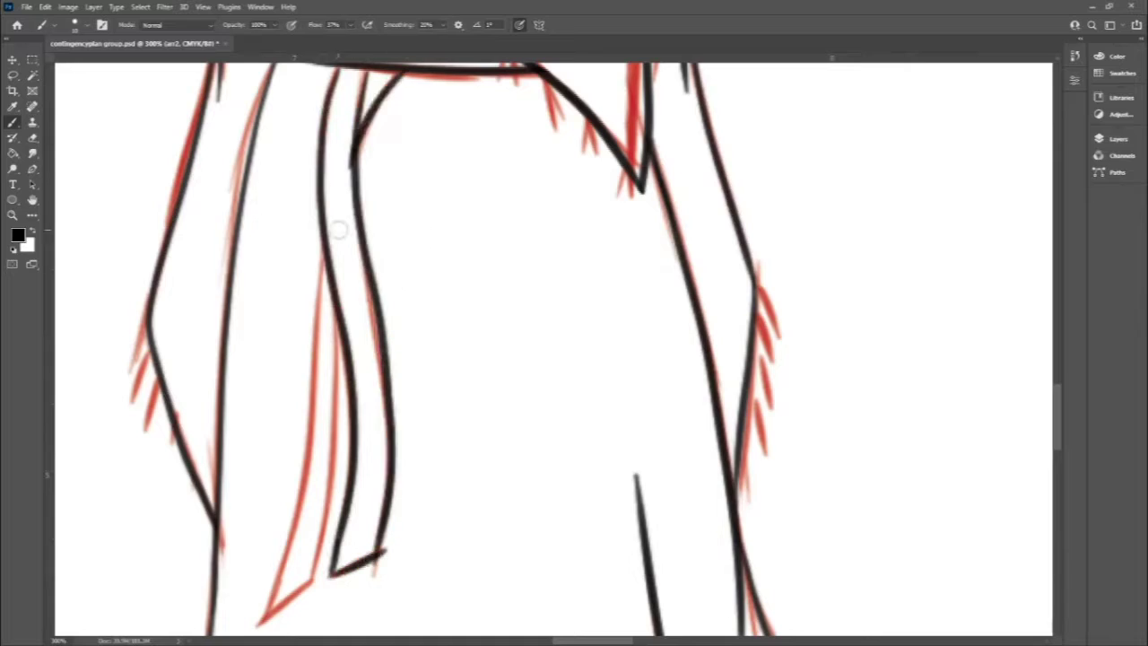
{"action": "left_click_drag", "start_coordinate": [324, 240], "coordinate": [265, 628]}
{"action": "scroll", "coordinate": [309, 577], "scroll_direction": "up", "scroll_amount": 1}
{"action": "key", "text": "e"}
{"action": "scroll", "coordinate": [344, 238], "scroll_direction": "down", "scroll_amount": 1}
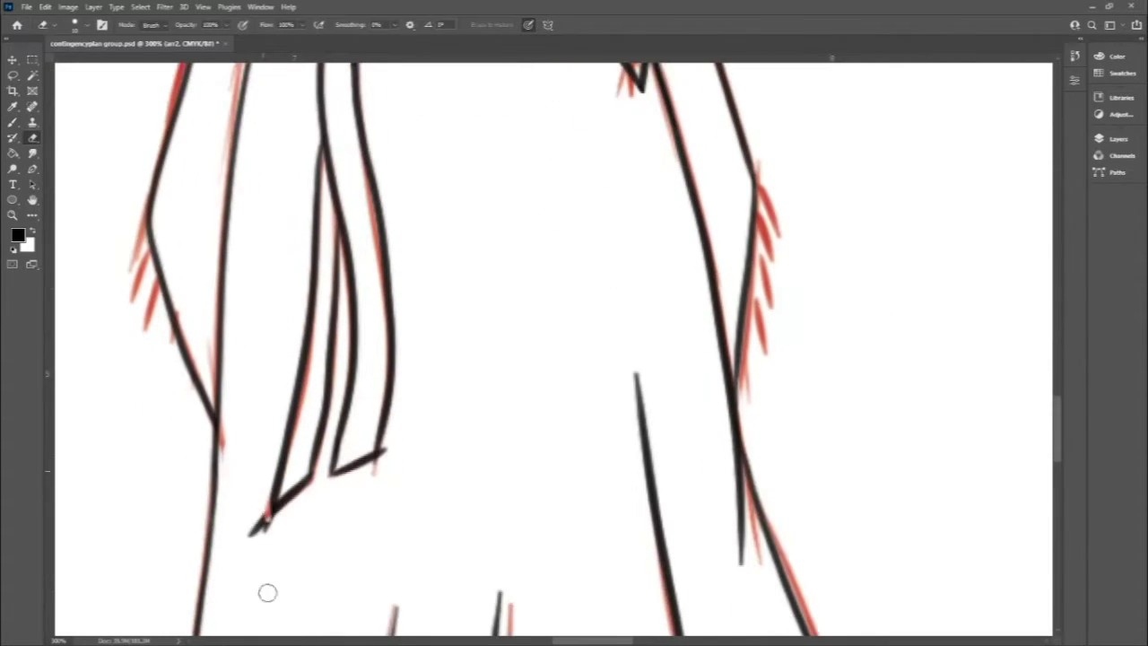
Add fringe strokes along the collar and ink the lower edge of the scarf.
{"action": "key", "text": "b"}
{"action": "left_click_drag", "start_coordinate": [1059, 434], "coordinate": [1041, 345]}
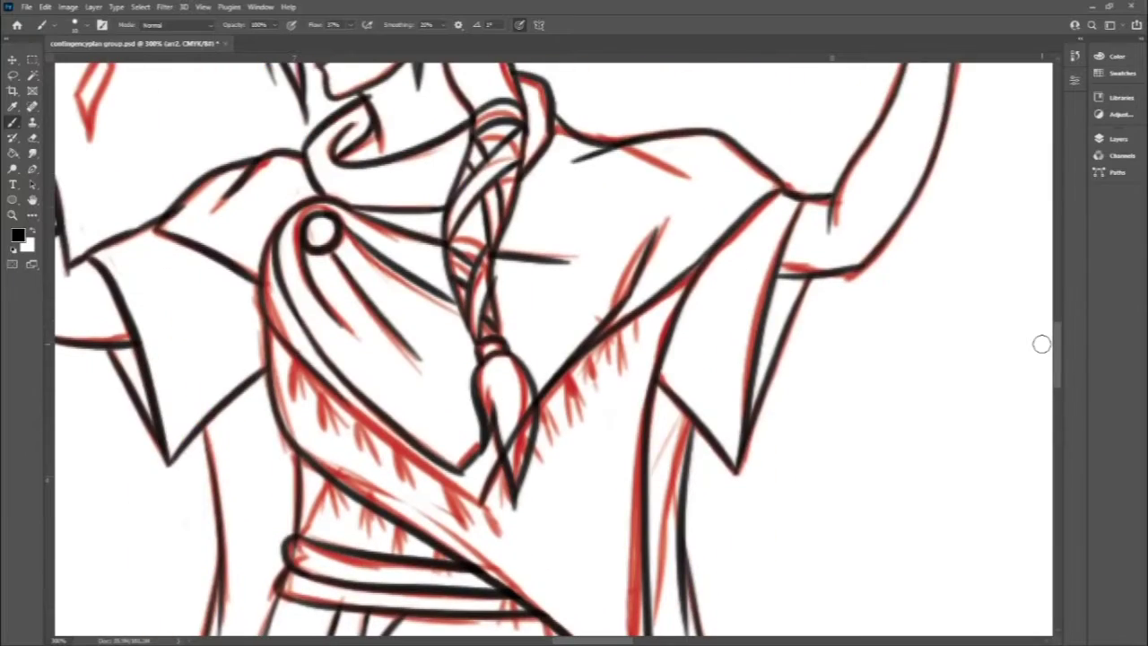
{"action": "scroll", "coordinate": [155, 225], "scroll_direction": "down", "scroll_amount": 5}
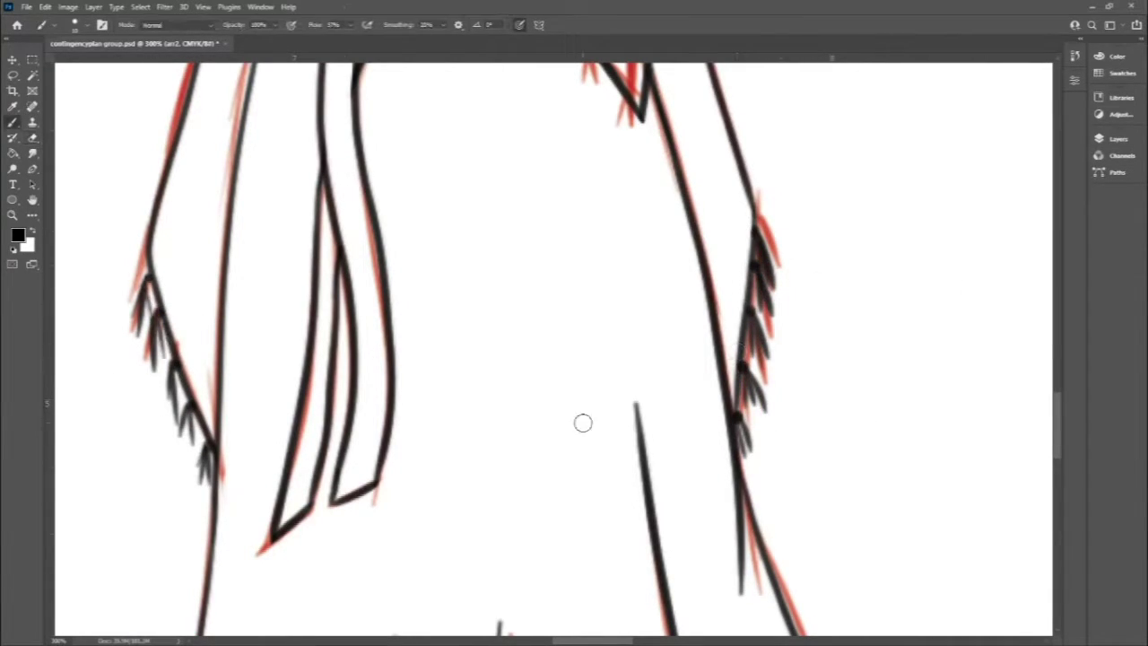
{"action": "scroll", "coordinate": [294, 384], "scroll_direction": "up", "scroll_amount": 5}
{"action": "left_click_drag", "start_coordinate": [341, 426], "coordinate": [489, 528]}
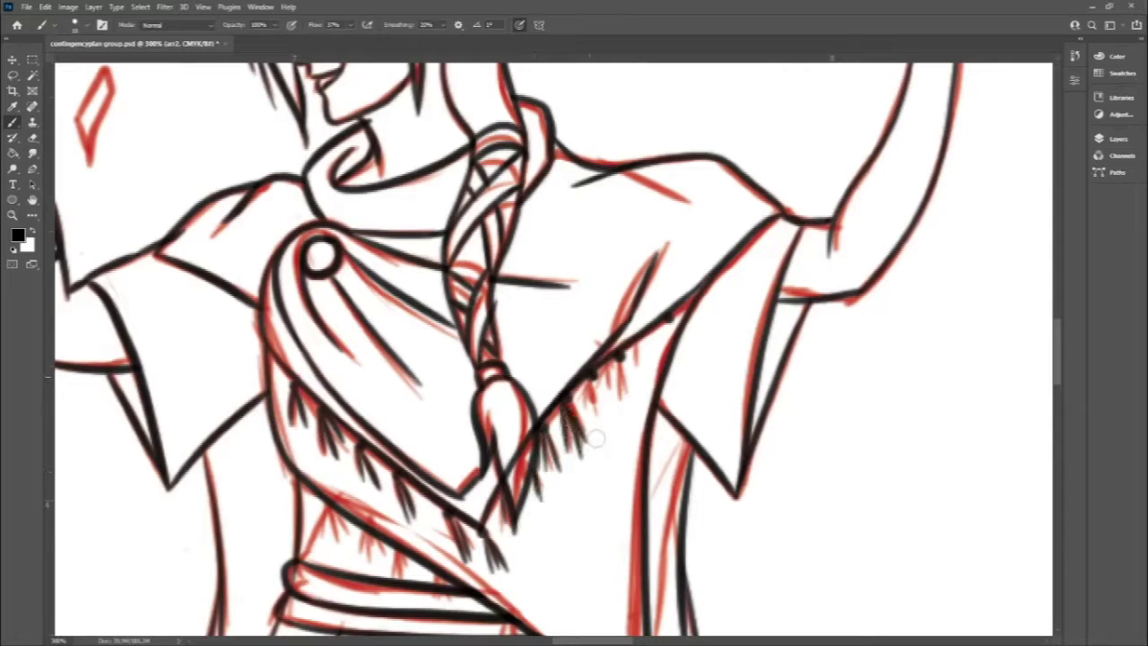
{"action": "left_click_drag", "start_coordinate": [610, 364], "coordinate": [619, 399]}
{"action": "left_click_drag", "start_coordinate": [664, 323], "coordinate": [653, 381]}
Erase a stray mark, add strand lines inside the braid tip, and zoom out to the whole group.
{"action": "scroll", "coordinate": [682, 269], "scroll_direction": "down", "scroll_amount": 2}
{"action": "scroll", "coordinate": [760, 182], "scroll_direction": "up", "scroll_amount": 1}
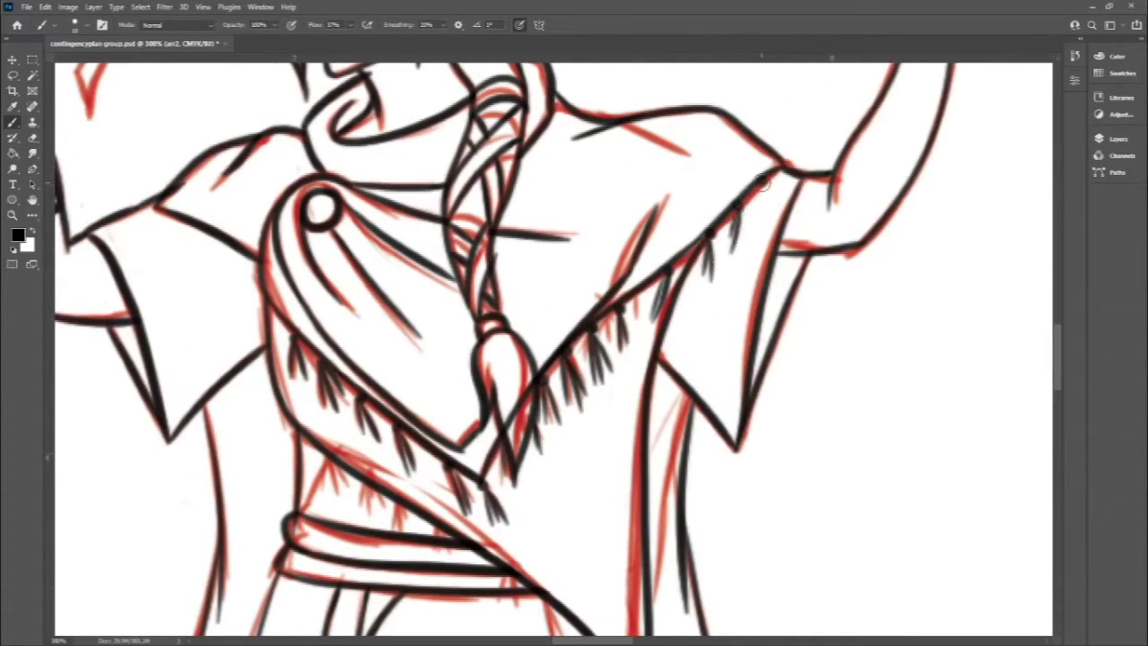
{"action": "scroll", "coordinate": [763, 182], "scroll_direction": "down", "scroll_amount": 10}
{"action": "scroll", "coordinate": [539, 359], "scroll_direction": "up", "scroll_amount": 8}
{"action": "scroll", "coordinate": [538, 358], "scroll_direction": "down", "scroll_amount": 3}
{"action": "key", "text": "e"}
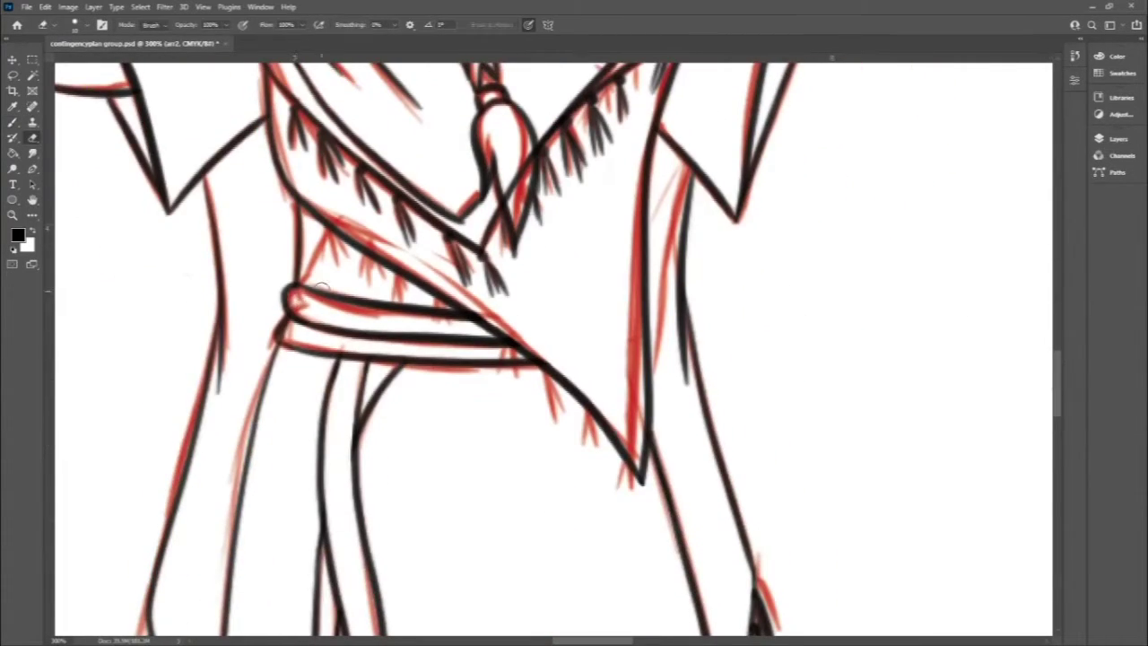
{"action": "left_click_drag", "start_coordinate": [1062, 390], "coordinate": [1062, 365]}
{"action": "key", "text": "b"}
{"action": "left_click_drag", "start_coordinate": [509, 384], "coordinate": [516, 512]}
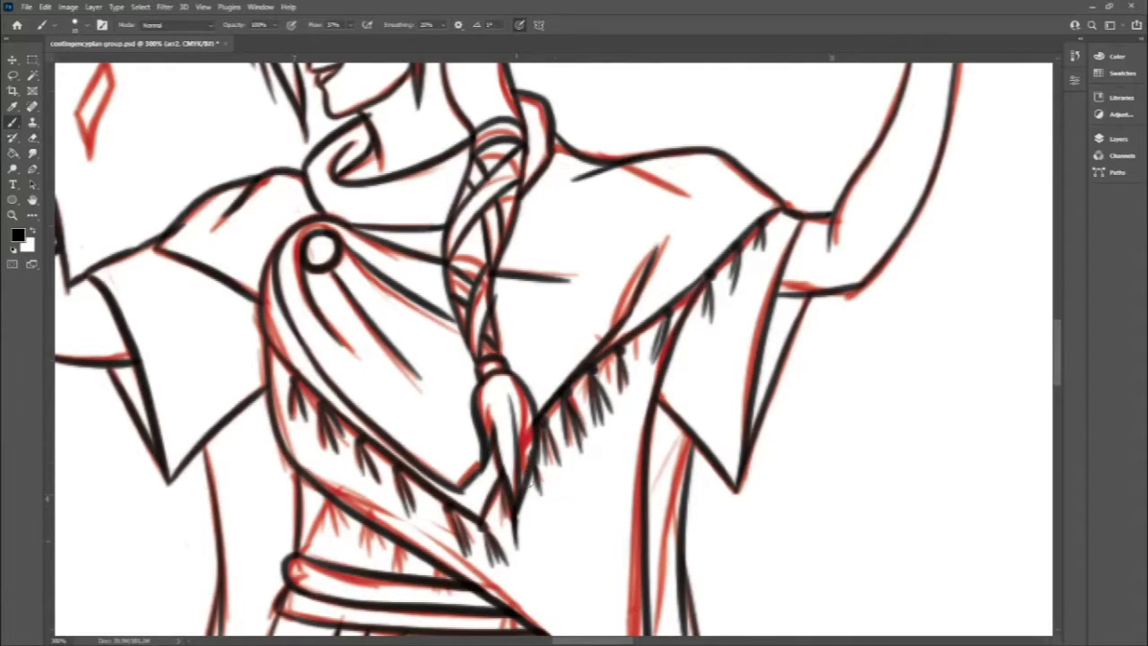
{"action": "scroll", "coordinate": [529, 482], "scroll_direction": "up", "scroll_amount": 5}
{"action": "key", "text": "ctrl+minus"}
{"action": "key", "text": "ctrl+minus"}
{"action": "key", "text": "ctrl+minus"}
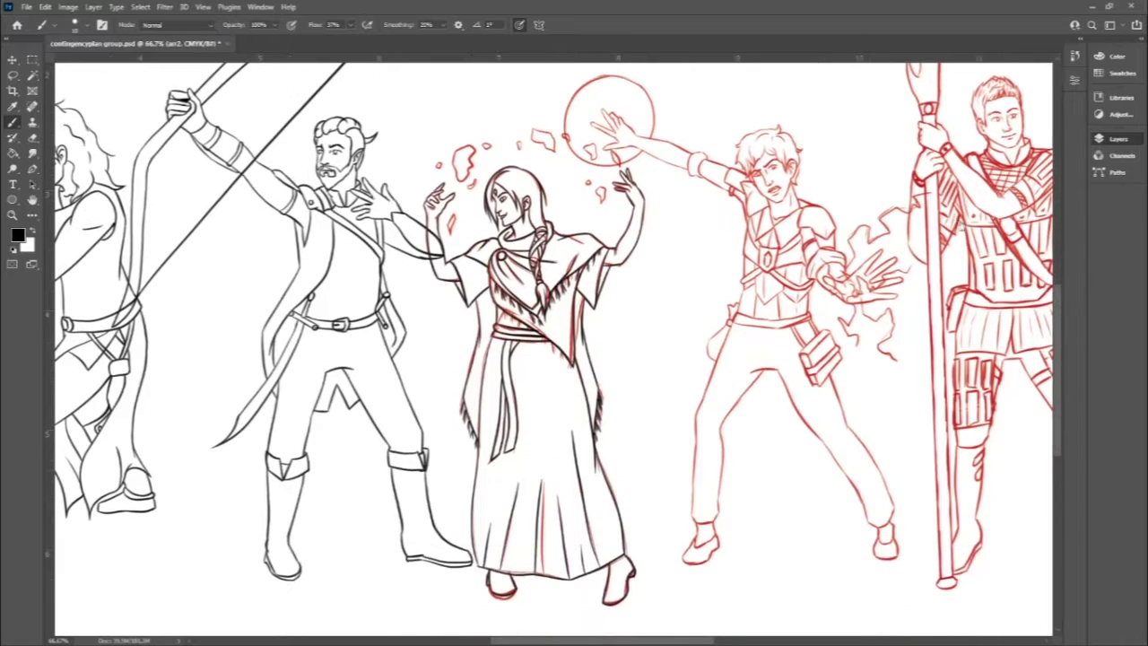
Hide the red sketch to check, then ink the large floating shard's outline and a short neck line.
{"action": "key", "text": "ctrl+comma"}
{"action": "key", "text": "ctrl+comma"}
{"action": "scroll", "coordinate": [565, 153], "scroll_direction": "up", "scroll_amount": 3}
{"action": "scroll", "coordinate": [698, 368], "scroll_direction": "up", "scroll_amount": 1}
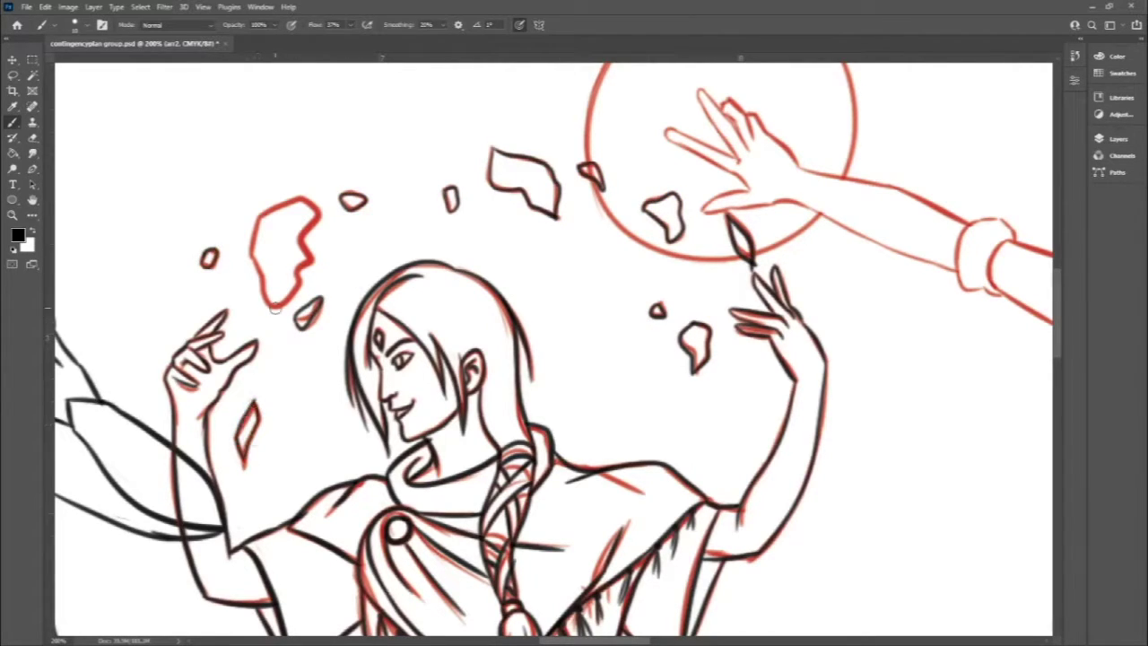
{"action": "key", "text": "ctrl+plus"}
{"action": "key", "text": "ctrl+plus"}
{"action": "key", "text": "e"}
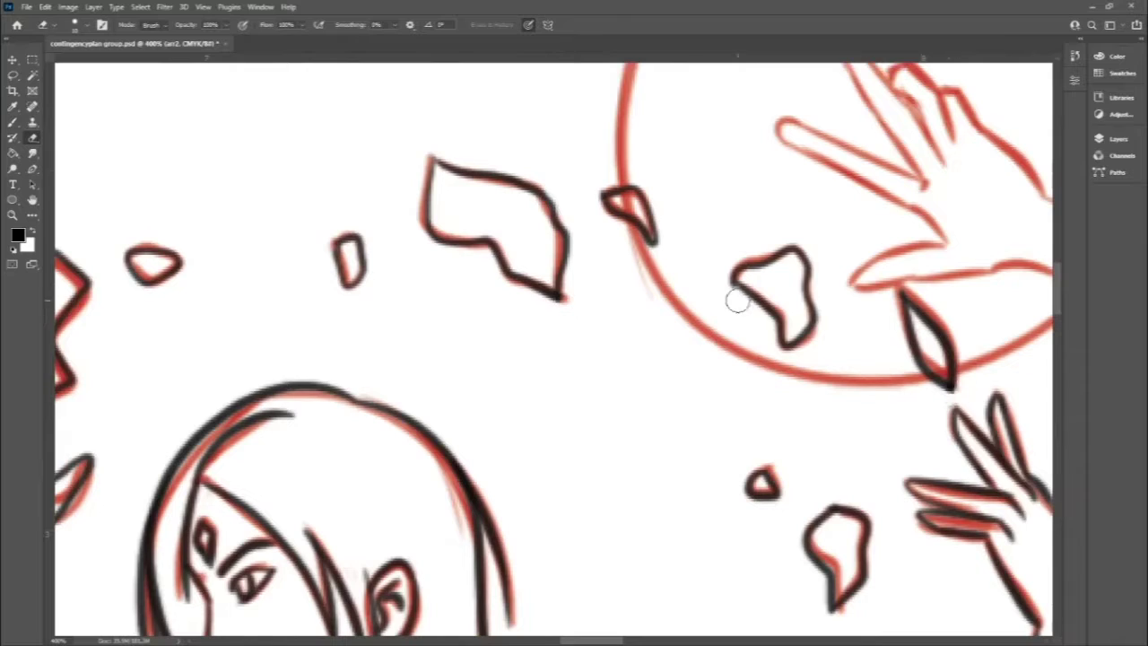
{"action": "key", "text": "b"}
{"action": "left_click_drag", "start_coordinate": [736, 303], "coordinate": [1020, 354]}
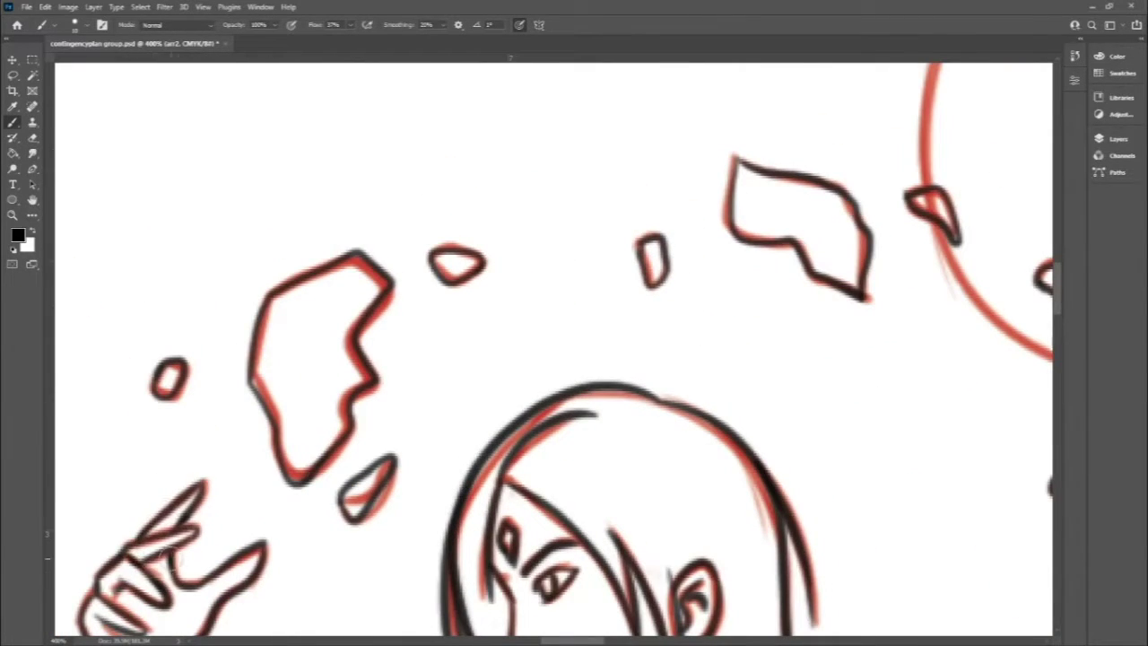
{"action": "left_click_drag", "start_coordinate": [1057, 289], "coordinate": [1057, 320]}
{"action": "key", "text": "ctrl+plus"}
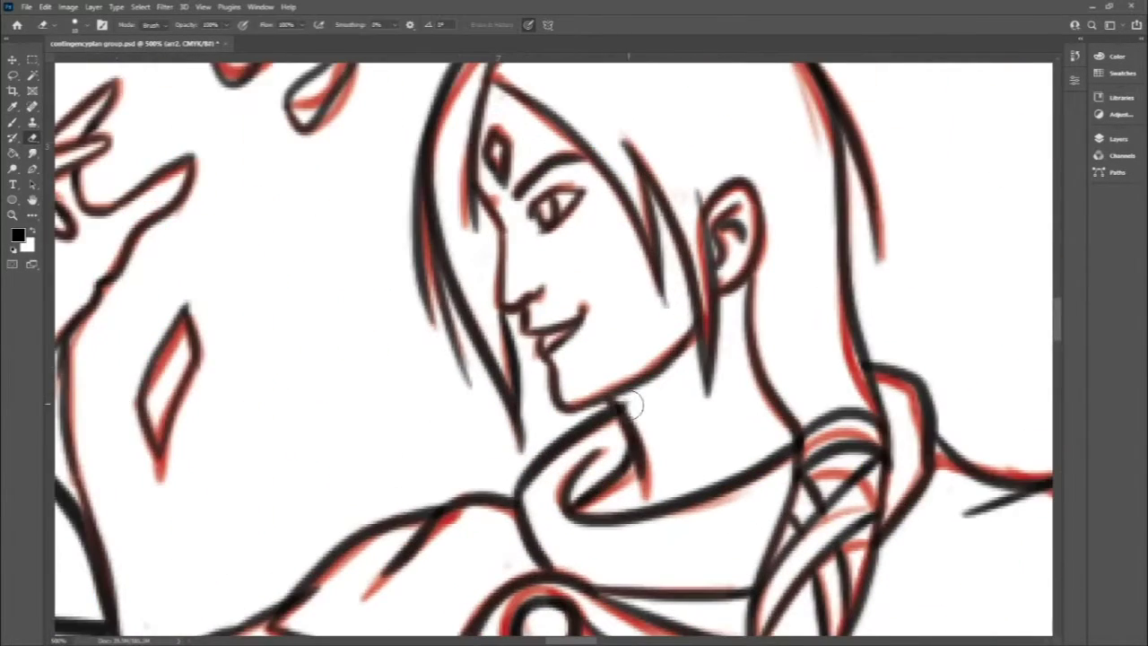
{"action": "left_click_drag", "start_coordinate": [741, 379], "coordinate": [734, 461]}
{"action": "scroll", "coordinate": [526, 215], "scroll_direction": "down", "scroll_amount": 3}
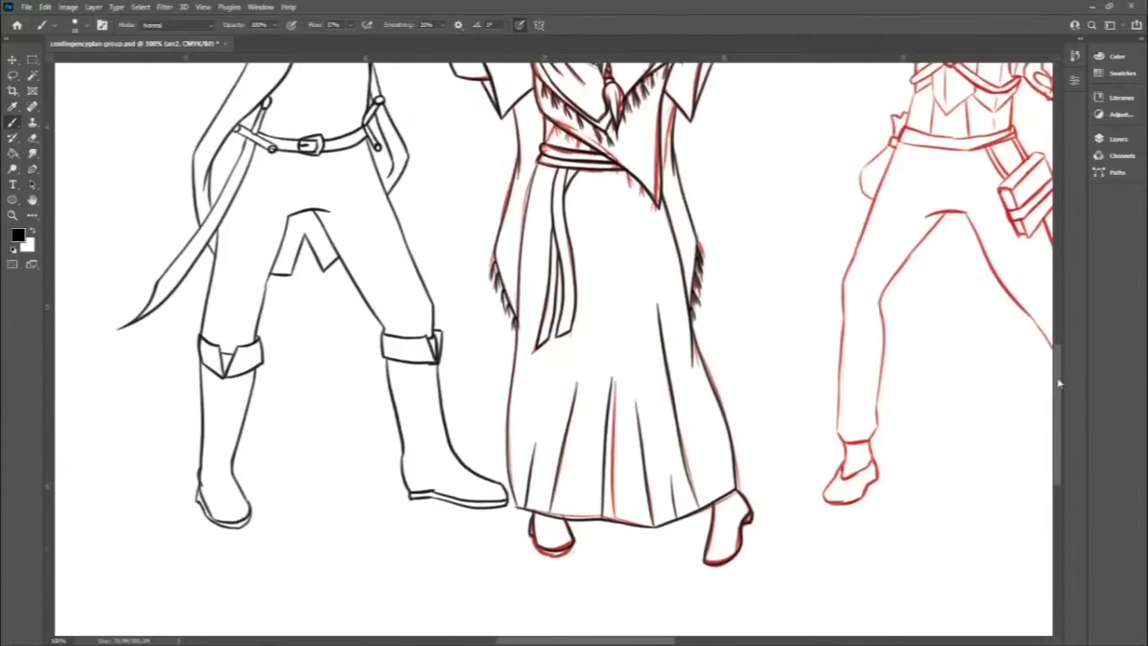
Check the mage's belt up close, then zoom out and pan right to zoom in on the fire-caster's face.
{"action": "scroll", "coordinate": [718, 217], "scroll_direction": "down", "scroll_amount": 2}
{"action": "key", "text": "ctrl+plus"}
{"action": "key", "text": "ctrl+plus"}
{"action": "key", "text": "ctrl+plus"}
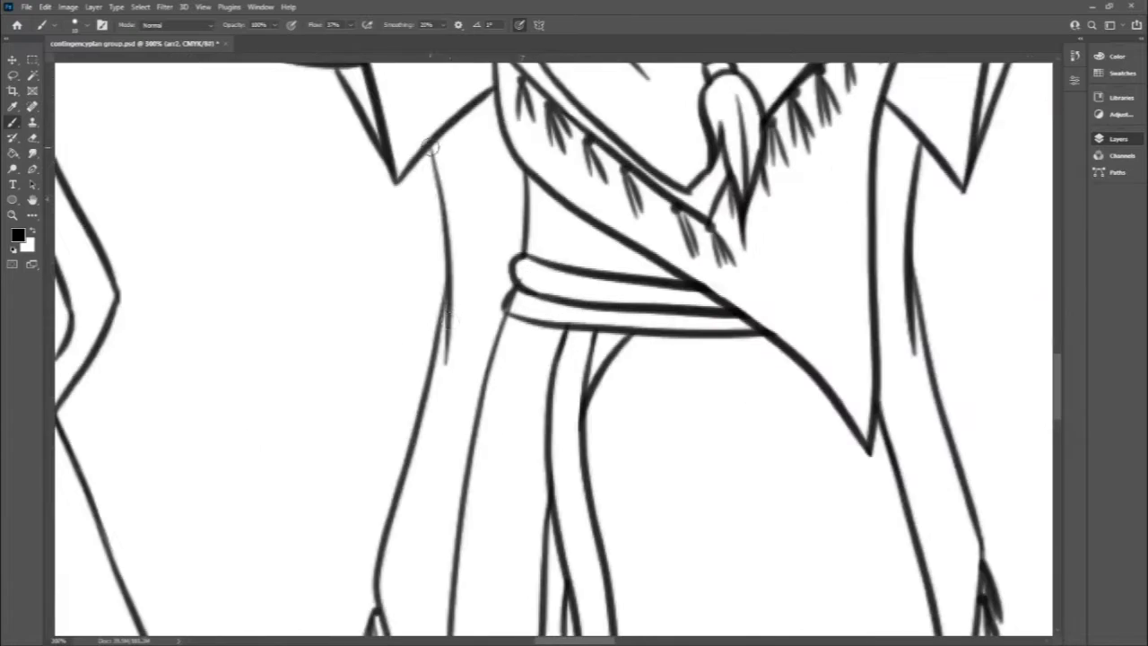
{"action": "key", "text": "e"}
{"action": "key", "text": "ctrl+minus"}
{"action": "key", "text": "ctrl+minus"}
{"action": "key", "text": "ctrl+minus"}
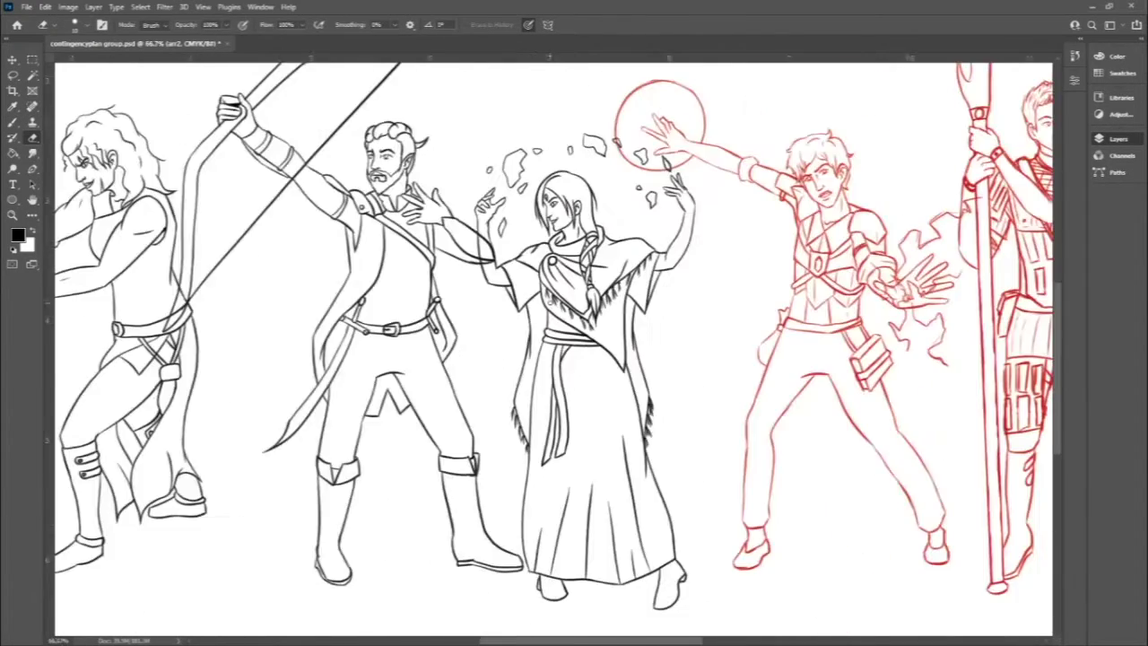
{"action": "scroll", "coordinate": [610, 628], "scroll_direction": "right", "scroll_amount": 8}
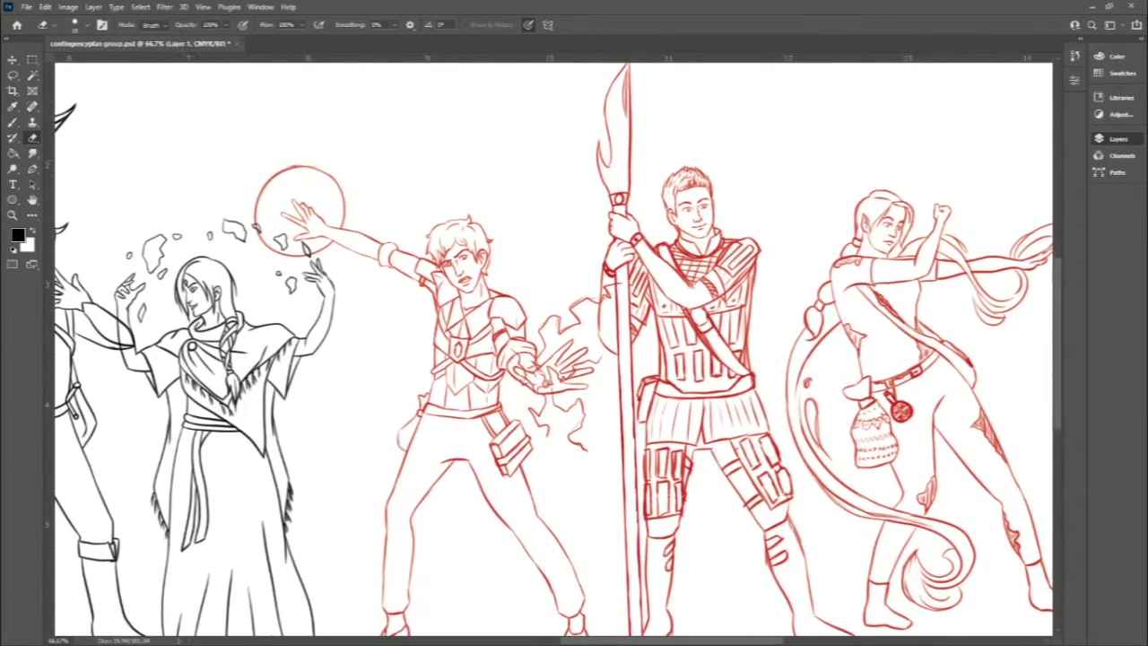
{"action": "key", "text": "ctrl+plus"}
{"action": "key", "text": "ctrl+plus"}
{"action": "key", "text": "ctrl+plus"}
{"action": "key", "text": "ctrl+plus"}
Ink the fire-caster's hair outline and inner hair strands in black over the sketch.
{"action": "scroll", "coordinate": [371, 171], "scroll_direction": "right", "scroll_amount": 3}
{"action": "scroll", "coordinate": [370, 170], "scroll_direction": "up", "scroll_amount": 1}
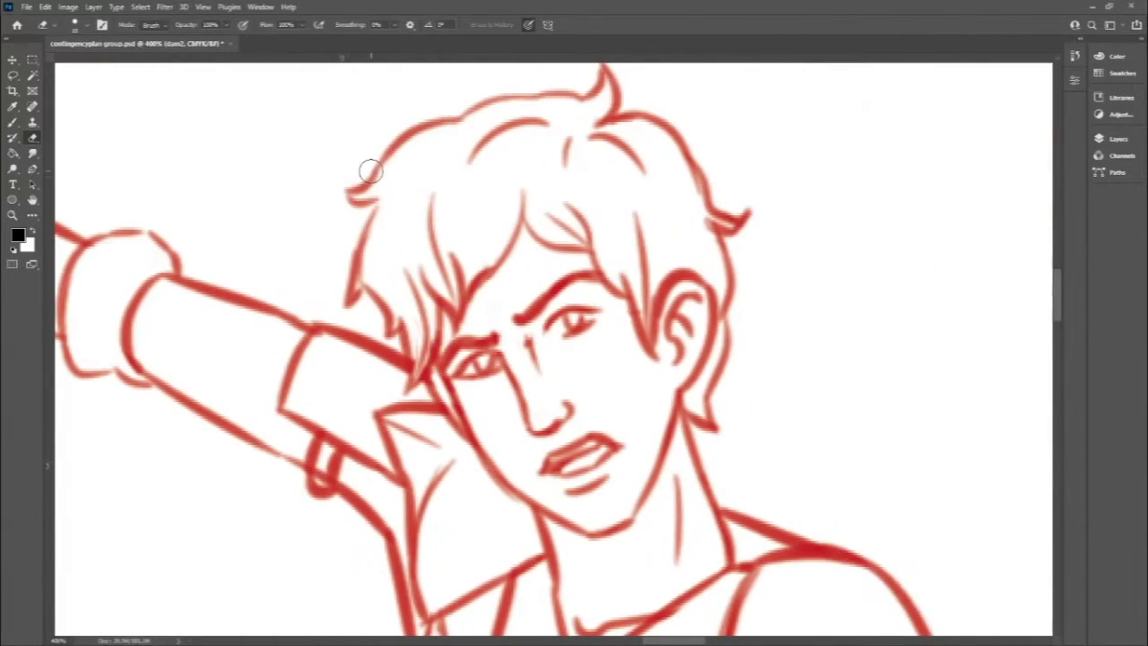
{"action": "key", "text": "b"}
{"action": "mouse_move", "coordinate": [585, 92]}
{"action": "left_mouse_down"}
{"action": "mouse_move", "coordinate": [343, 149]}
{"action": "mouse_move", "coordinate": [365, 309]}
{"action": "left_mouse_up"}
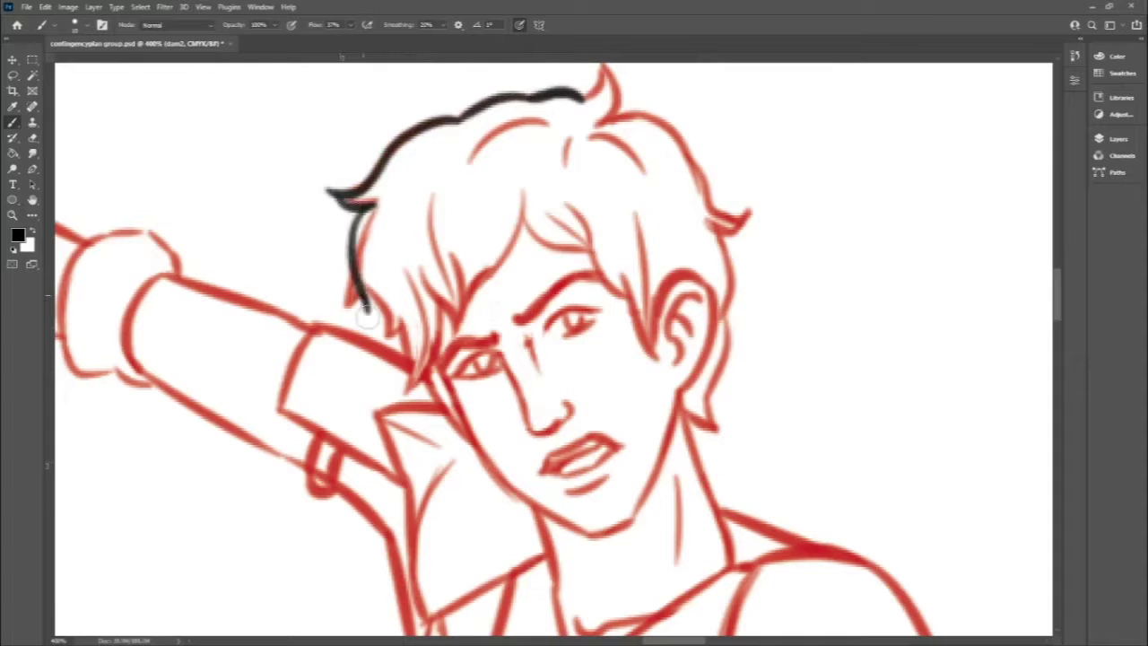
{"action": "left_click_drag", "start_coordinate": [427, 260], "coordinate": [420, 394]}
{"action": "left_click_drag", "start_coordinate": [520, 180], "coordinate": [453, 328]}
{"action": "left_click_drag", "start_coordinate": [565, 202], "coordinate": [660, 372]}
{"action": "left_click_drag", "start_coordinate": [431, 377], "coordinate": [471, 444]}
{"action": "scroll", "coordinate": [907, 213], "scroll_direction": "up", "scroll_amount": 2}
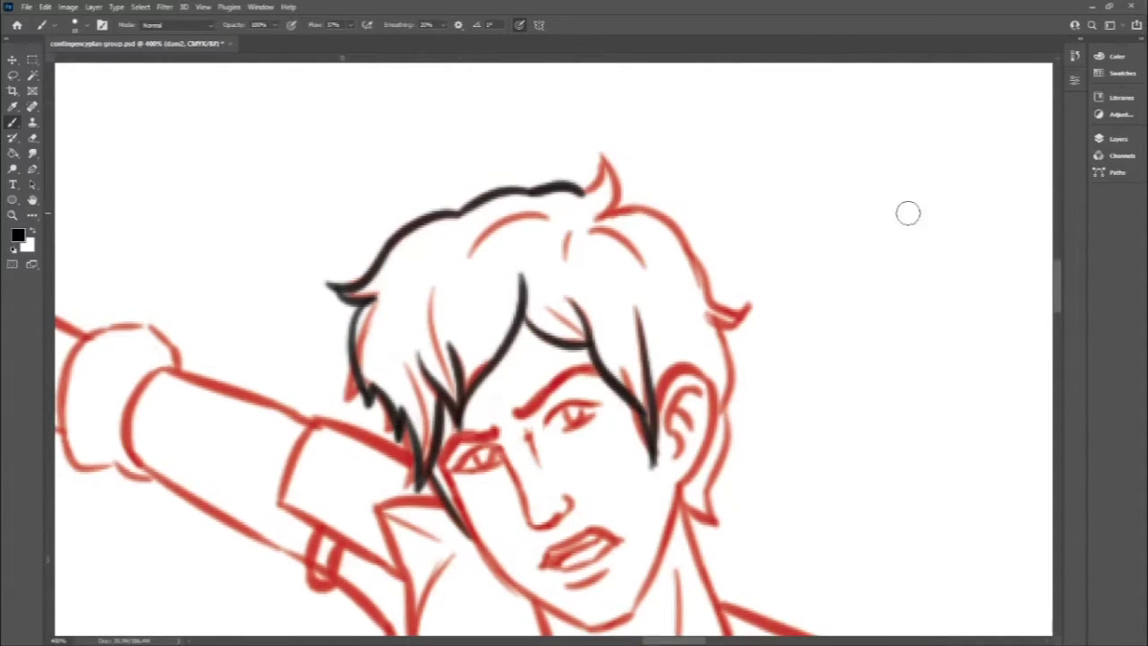
Ink the fire-caster's jaw and face lines in black.
{"action": "mouse_move", "coordinate": [592, 157]}
{"action": "left_mouse_down"}
{"action": "mouse_move", "coordinate": [753, 328]}
{"action": "mouse_move", "coordinate": [713, 543]}
{"action": "left_mouse_up"}
{"action": "left_click_drag", "start_coordinate": [491, 242], "coordinate": [569, 269]}
{"action": "left_click_drag", "start_coordinate": [594, 229], "coordinate": [644, 269]}
{"action": "left_click_drag", "start_coordinate": [430, 310], "coordinate": [422, 462]}
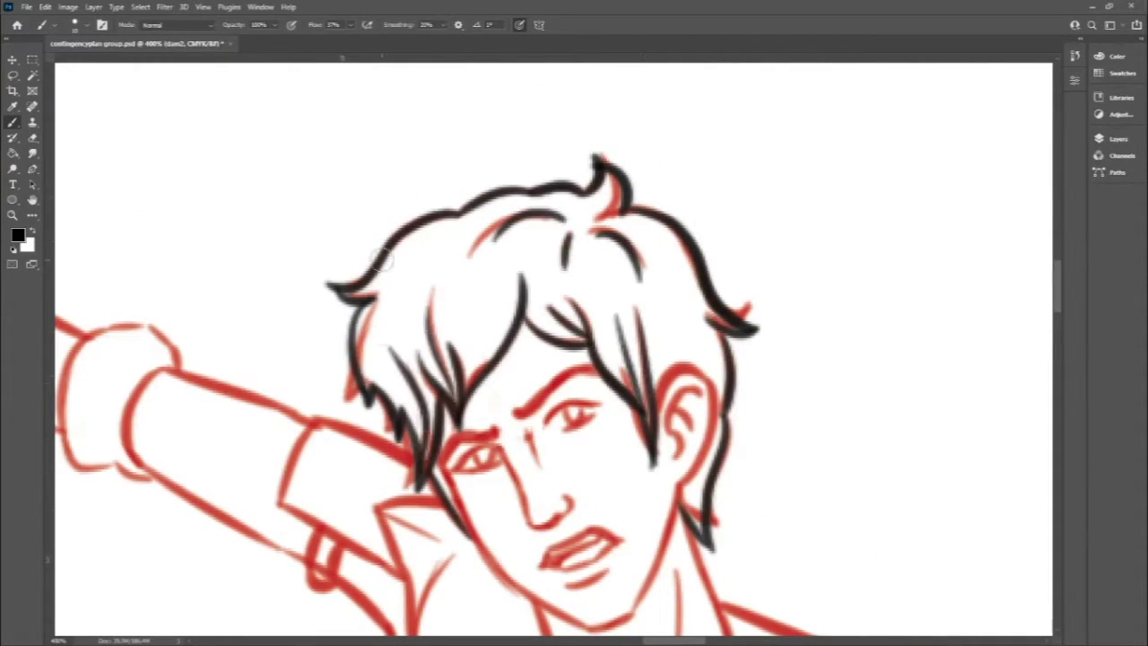
{"action": "scroll", "coordinate": [583, 403], "scroll_direction": "down", "scroll_amount": 4}
{"action": "left_click_drag", "start_coordinate": [471, 350], "coordinate": [609, 450]}
{"action": "mouse_move", "coordinate": [669, 193]}
{"action": "left_mouse_down"}
{"action": "mouse_move", "coordinate": [698, 296]}
{"action": "mouse_move", "coordinate": [682, 269]}
{"action": "mouse_move", "coordinate": [731, 309]}
{"action": "mouse_move", "coordinate": [812, 342]}
{"action": "left_mouse_up"}
Ink the fire-caster's neck lines in black.
{"action": "scroll", "coordinate": [751, 207], "scroll_direction": "down", "scroll_amount": 2}
{"action": "left_click_drag", "start_coordinate": [574, 471], "coordinate": [722, 366]}
{"action": "left_click_drag", "start_coordinate": [536, 311], "coordinate": [554, 386]}
{"action": "left_click_drag", "start_coordinate": [576, 417], "coordinate": [654, 413]}
{"action": "left_click_drag", "start_coordinate": [677, 277], "coordinate": [679, 360]}
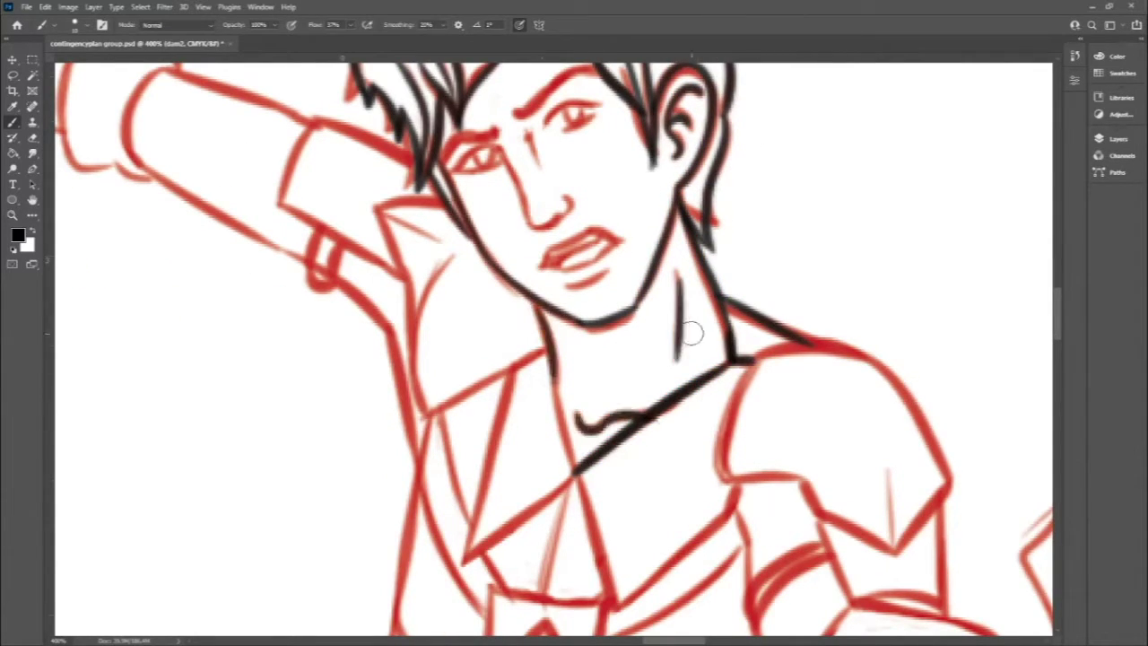
{"action": "scroll", "coordinate": [628, 358], "scroll_direction": "down", "scroll_amount": 2}
{"action": "left_click_drag", "start_coordinate": [549, 278], "coordinate": [574, 381]}
Ink the collar's left edge, centre V and diagonal, plus the right shoulder pad outline.
{"action": "left_click_drag", "start_coordinate": [538, 258], "coordinate": [467, 465]}
{"action": "left_click_drag", "start_coordinate": [574, 381], "coordinate": [731, 410]}
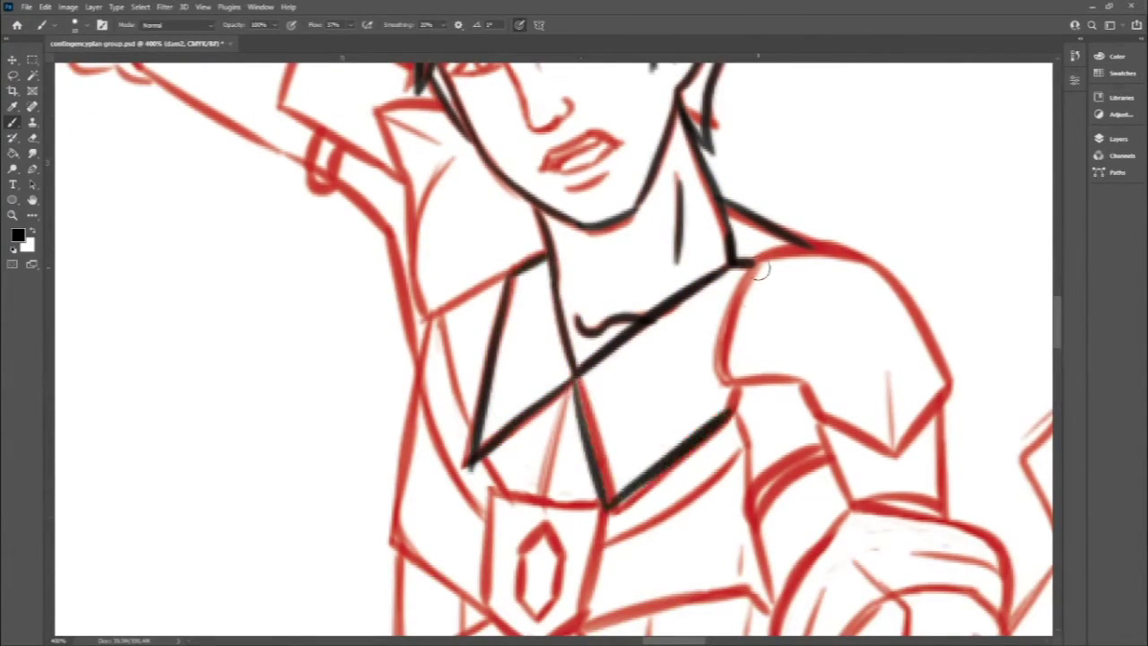
{"action": "left_click_drag", "start_coordinate": [758, 260], "coordinate": [723, 377]}
{"action": "mouse_move", "coordinate": [749, 255]}
{"action": "left_mouse_down"}
{"action": "mouse_move", "coordinate": [946, 395]}
{"action": "mouse_move", "coordinate": [906, 462]}
{"action": "left_mouse_up"}
{"action": "left_click_drag", "start_coordinate": [906, 459], "coordinate": [807, 385]}
{"action": "left_click_drag", "start_coordinate": [884, 354], "coordinate": [897, 448]}
{"action": "scroll", "coordinate": [897, 431], "scroll_direction": "down", "scroll_amount": 3}
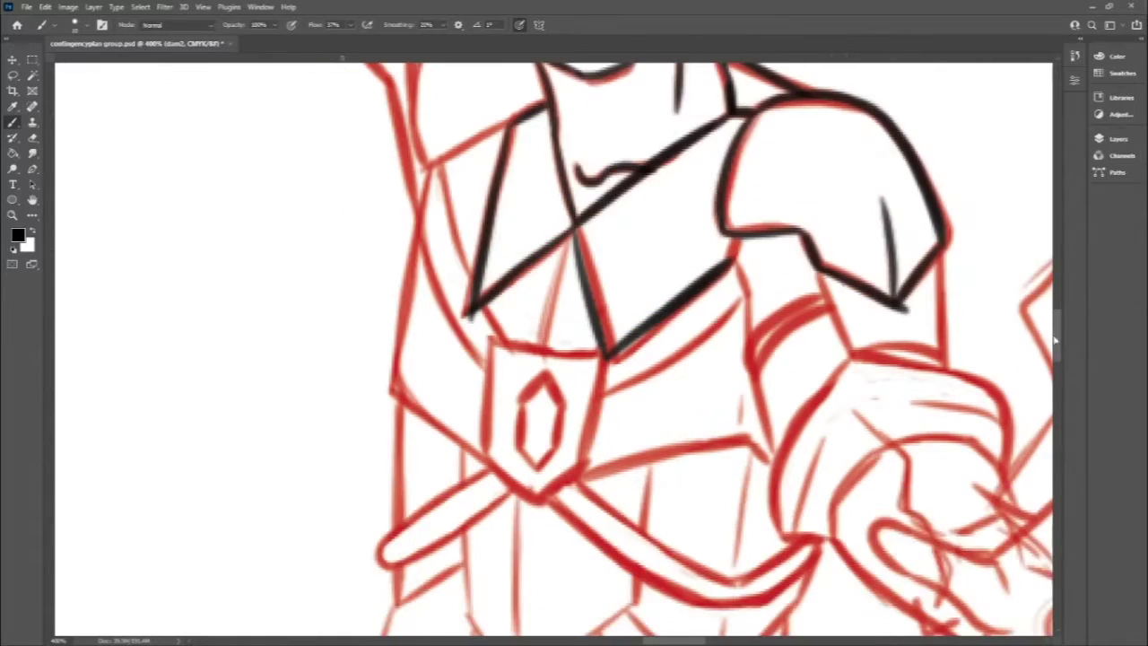
{"action": "mouse_move", "coordinate": [821, 253]}
{"action": "left_mouse_down"}
{"action": "mouse_move", "coordinate": [852, 352]}
{"action": "mouse_move", "coordinate": [808, 538]}
{"action": "left_mouse_up"}
{"action": "left_click_drag", "start_coordinate": [862, 363], "coordinate": [1009, 471]}
{"action": "left_click_drag", "start_coordinate": [834, 534], "coordinate": [1005, 471]}
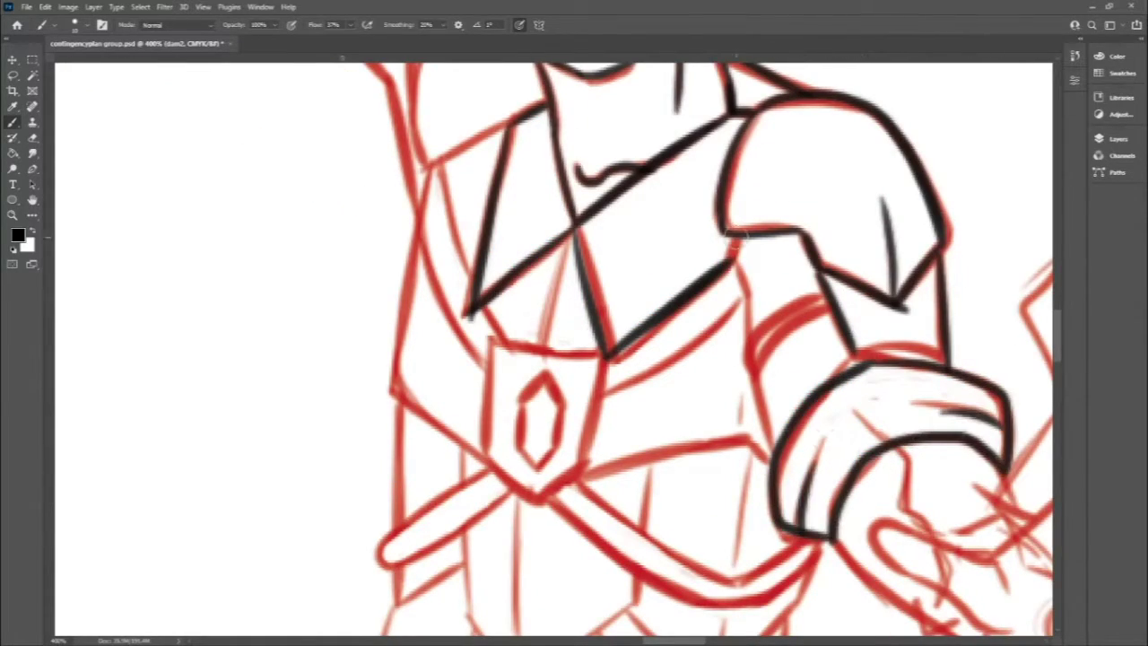
Ink the forearm's left edge and cuff band, with a brief eraser correction.
{"action": "left_click_drag", "start_coordinate": [741, 289], "coordinate": [753, 399]}
{"action": "left_click_drag", "start_coordinate": [754, 339], "coordinate": [832, 303]}
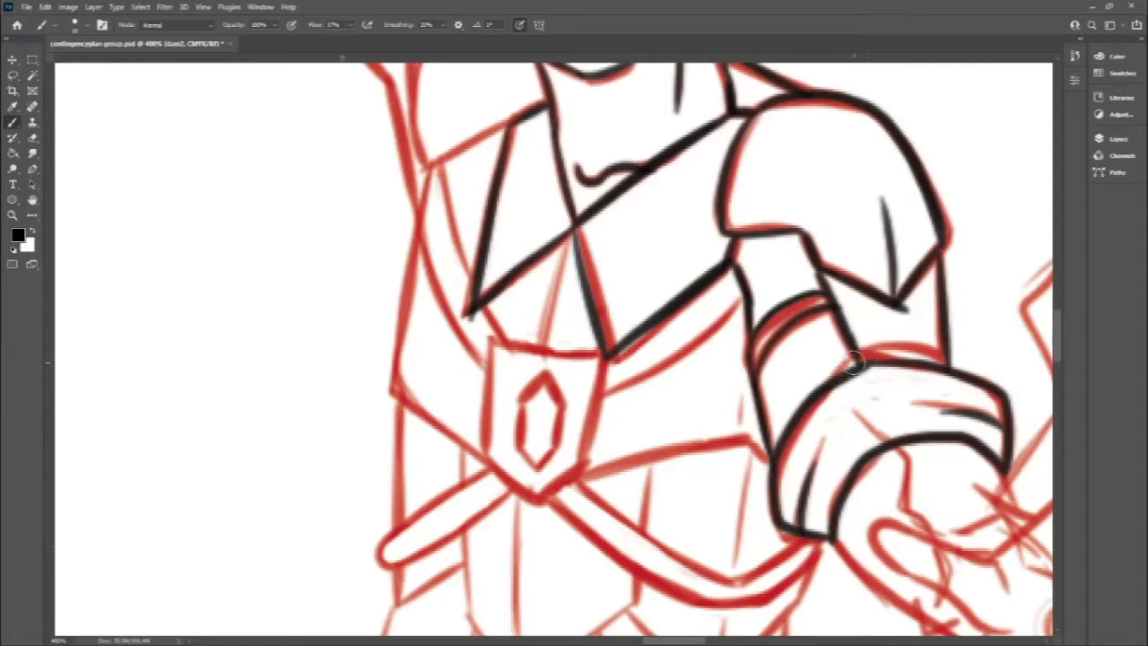
{"action": "key", "text": "e"}
{"action": "key", "text": "b"}
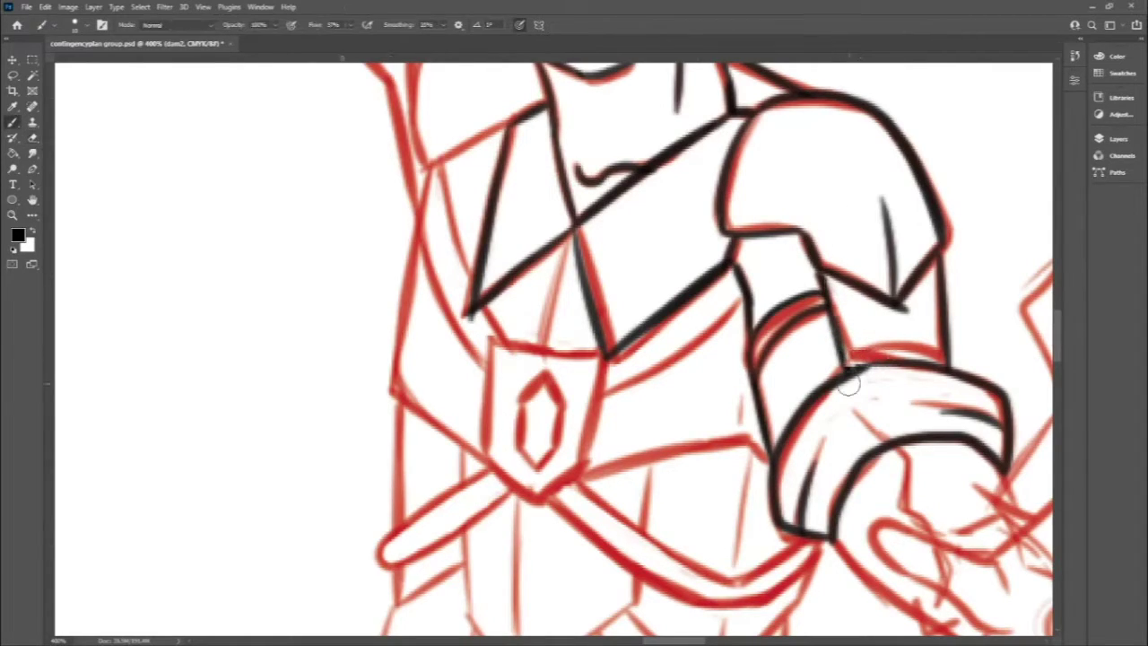
Ink the torso, belt and sash lines and the sides of the belt buckle.
{"action": "left_click_drag", "start_coordinate": [574, 231], "coordinate": [538, 375]}
{"action": "mouse_move", "coordinate": [439, 161]}
{"action": "left_mouse_down"}
{"action": "mouse_move", "coordinate": [485, 352]}
{"action": "mouse_move", "coordinate": [395, 391]}
{"action": "mouse_move", "coordinate": [552, 522]}
{"action": "left_mouse_up"}
{"action": "left_click_drag", "start_coordinate": [539, 500], "coordinate": [770, 438]}
{"action": "left_click_drag", "start_coordinate": [605, 359], "coordinate": [588, 498]}
Ink the belt buckle's top edge, erasing a stray stroke.
{"action": "left_click_drag", "start_coordinate": [491, 346], "coordinate": [484, 489]}
{"action": "key", "text": "e"}
{"action": "mouse_move", "coordinate": [500, 350]}
{"action": "left_mouse_down"}
{"action": "mouse_move", "coordinate": [606, 354]}
{"action": "mouse_move", "coordinate": [745, 296]}
{"action": "left_mouse_up"}
{"action": "key", "text": "b"}
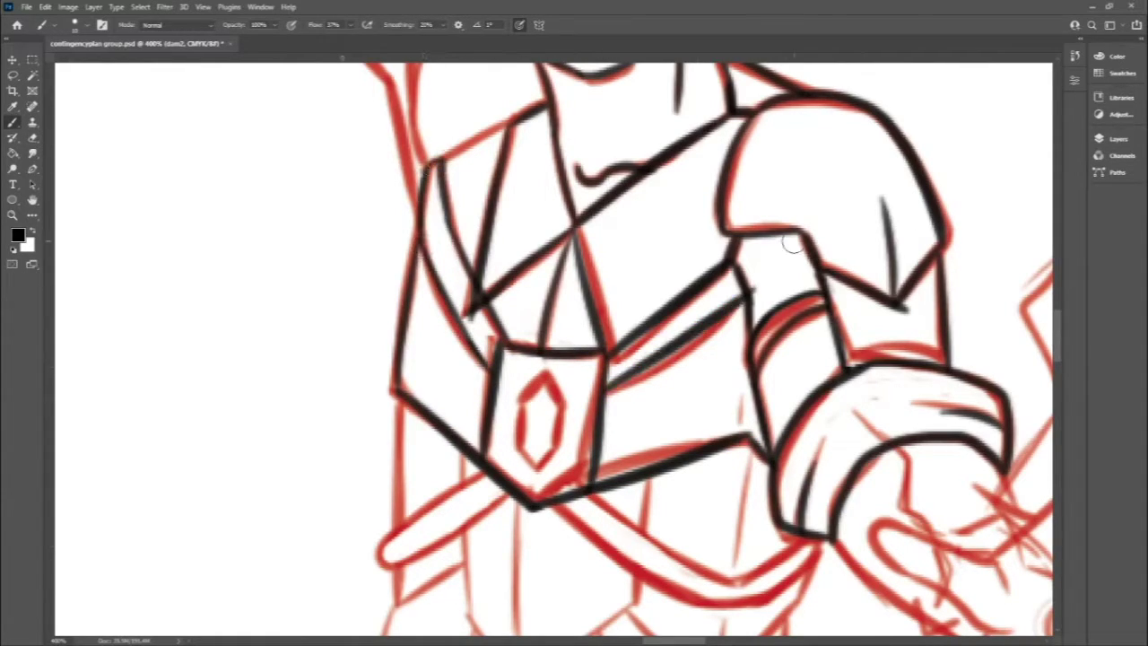
{"action": "scroll", "coordinate": [672, 359], "scroll_direction": "down", "scroll_amount": 5}
{"action": "mouse_move", "coordinate": [825, 354]}
{"action": "left_mouse_down"}
{"action": "mouse_move", "coordinate": [552, 327]}
{"action": "mouse_move", "coordinate": [471, 386]}
{"action": "left_mouse_up"}
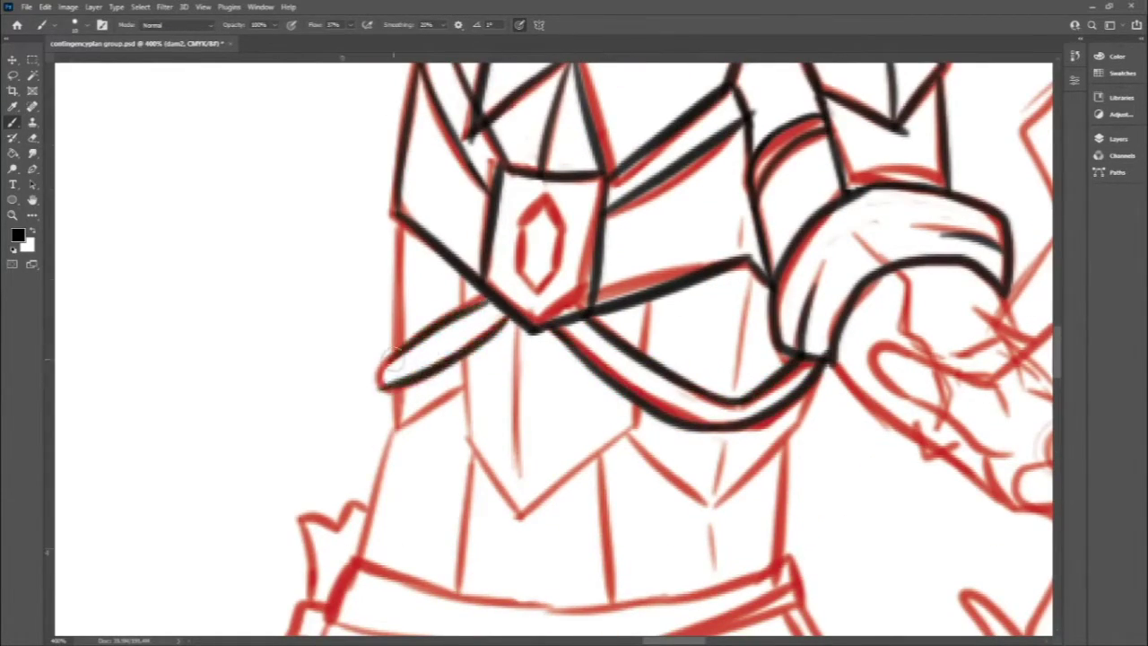
Ink the sash tips, armour edges, sash verticals and V line beneath the sash.
{"action": "left_click_drag", "start_coordinate": [404, 222], "coordinate": [399, 348]}
{"action": "left_click_drag", "start_coordinate": [392, 439], "coordinate": [471, 386]}
{"action": "mouse_move", "coordinate": [628, 429]}
{"action": "left_mouse_down"}
{"action": "mouse_move", "coordinate": [827, 346]}
{"action": "mouse_move", "coordinate": [773, 568]}
{"action": "left_mouse_up"}
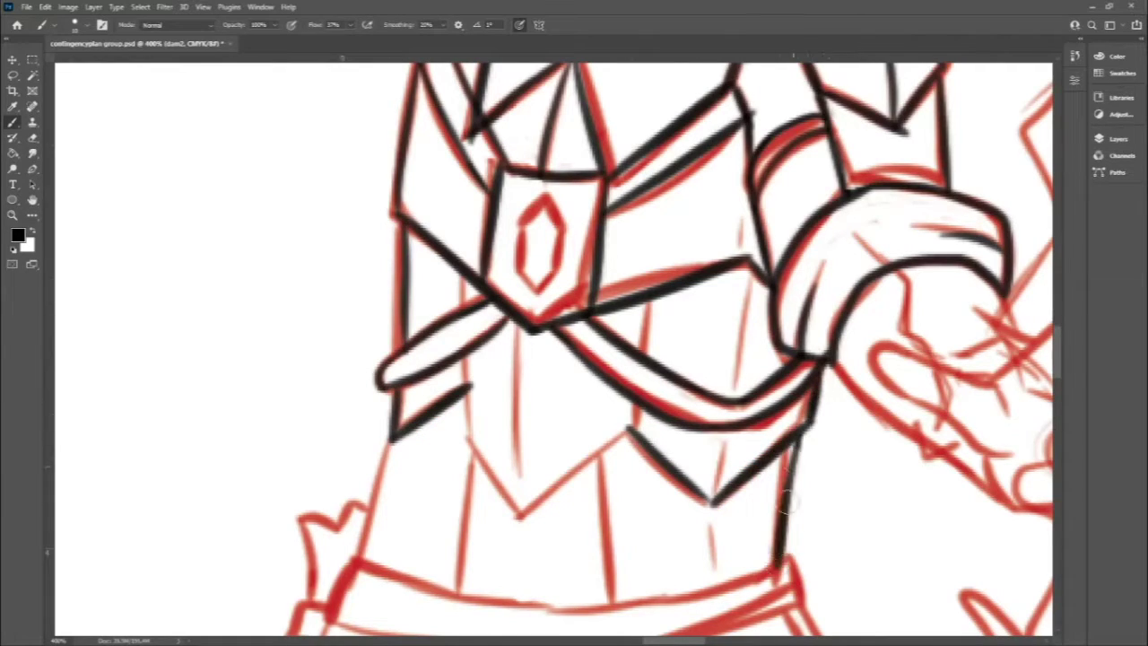
{"action": "left_click_drag", "start_coordinate": [395, 438], "coordinate": [359, 556]}
{"action": "left_click_drag", "start_coordinate": [470, 449], "coordinate": [457, 592]}
{"action": "left_click_drag", "start_coordinate": [462, 273], "coordinate": [467, 453]}
{"action": "left_click_drag", "start_coordinate": [646, 300], "coordinate": [468, 449]}
{"action": "key", "text": "e"}
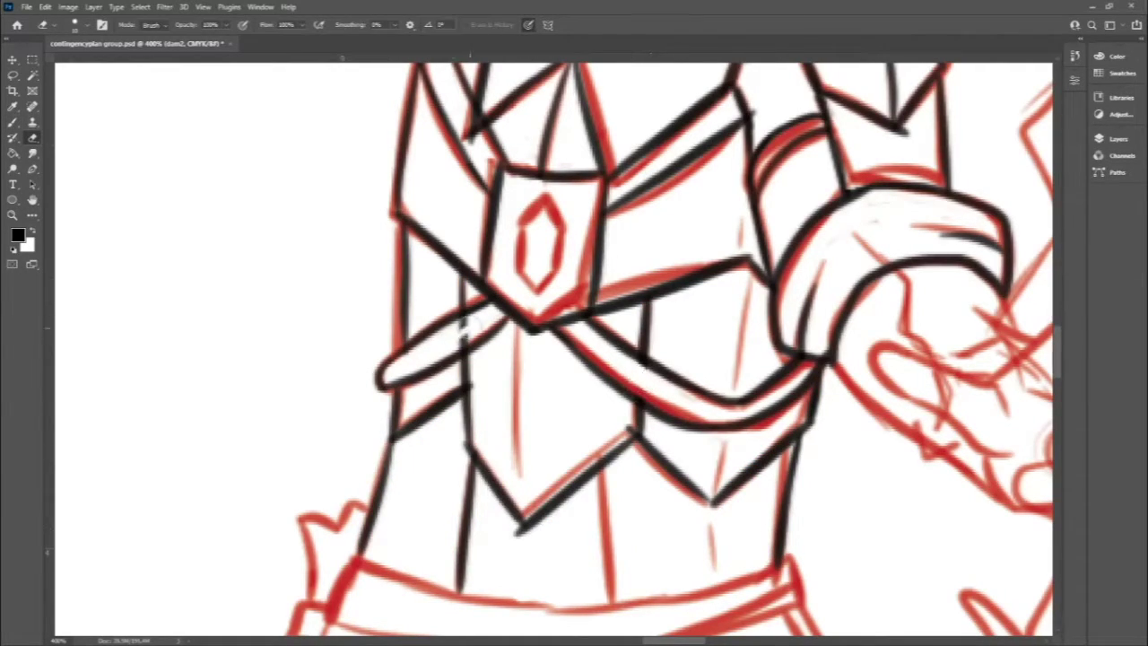
{"action": "key", "text": "b"}
Trace the lower tunic's vertical lines in black over the red sketch.
{"action": "left_click_drag", "start_coordinate": [601, 474], "coordinate": [606, 607]}
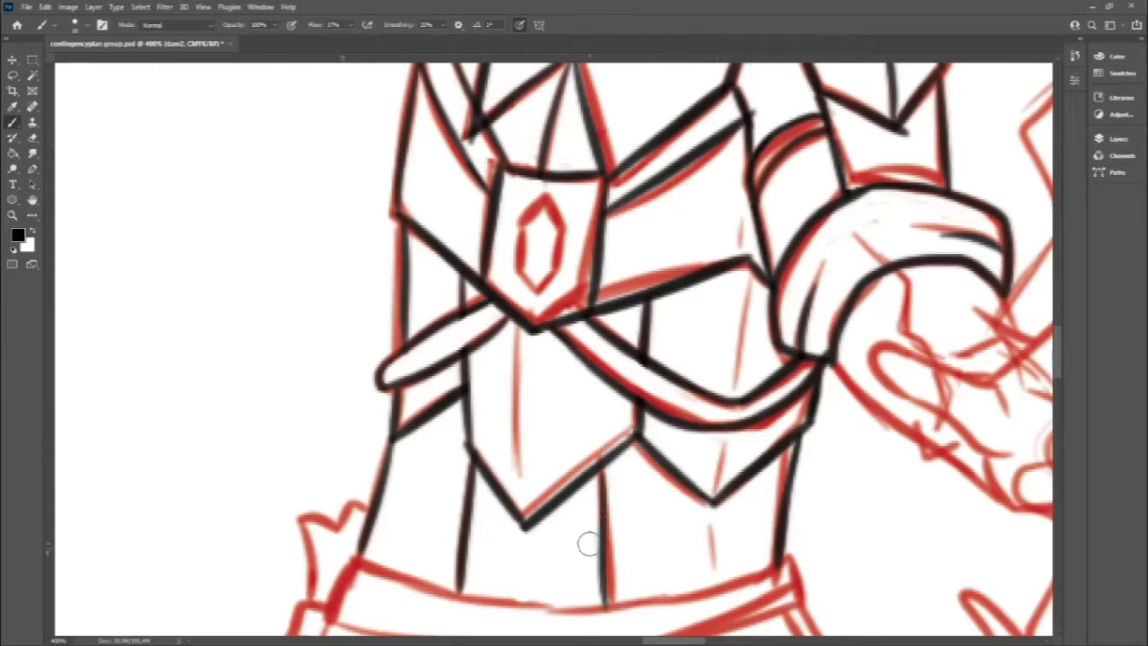
{"action": "left_click_drag", "start_coordinate": [749, 278], "coordinate": [734, 394]}
{"action": "mouse_move", "coordinate": [729, 438]}
{"action": "left_mouse_down"}
{"action": "mouse_move", "coordinate": [711, 495]}
{"action": "mouse_move", "coordinate": [709, 569]}
{"action": "left_mouse_up"}
{"action": "left_click_drag", "start_coordinate": [527, 332], "coordinate": [524, 478]}
{"action": "scroll", "coordinate": [512, 422], "scroll_direction": "up", "scroll_amount": 5}
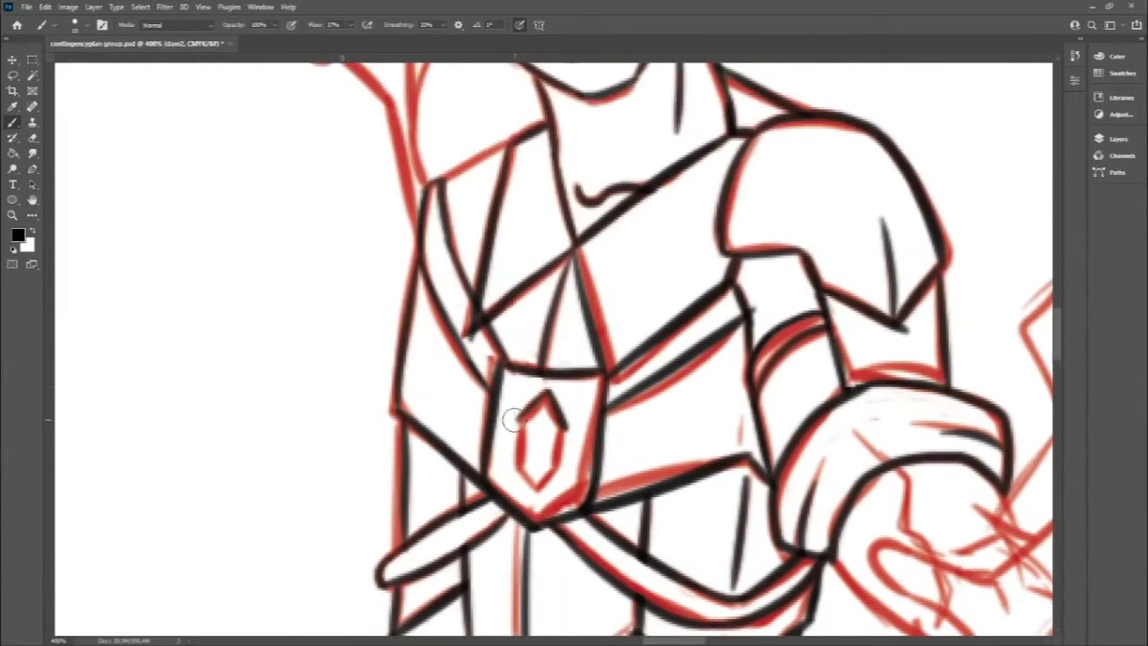
{"action": "key", "text": "e"}
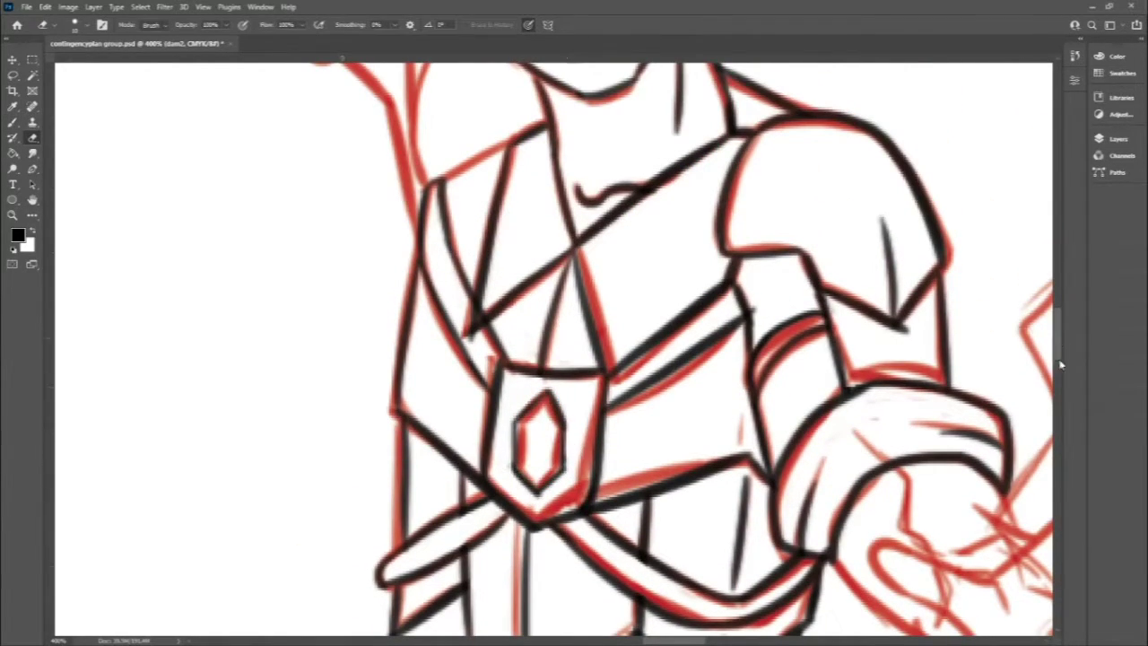
{"action": "scroll", "coordinate": [1032, 314], "scroll_direction": "up", "scroll_amount": 10}
{"action": "key", "text": "b"}
Ink the raised arm and its cuff outline.
{"action": "left_click_drag", "start_coordinate": [421, 412], "coordinate": [415, 575]}
{"action": "left_click_drag", "start_coordinate": [381, 363], "coordinate": [449, 408]}
{"action": "left_click_drag", "start_coordinate": [403, 439], "coordinate": [278, 363]}
{"action": "left_click_drag", "start_coordinate": [280, 363], "coordinate": [409, 314]}
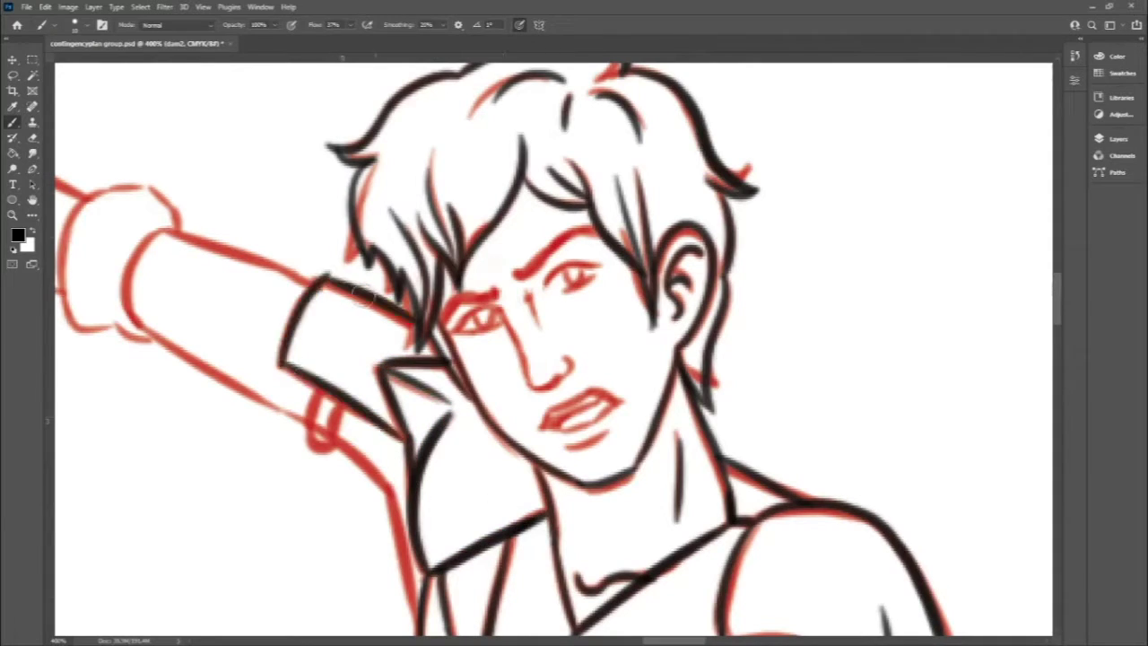
{"action": "mouse_move", "coordinate": [339, 395]}
{"action": "left_mouse_down"}
{"action": "mouse_move", "coordinate": [323, 453]}
{"action": "mouse_move", "coordinate": [309, 445]}
{"action": "left_mouse_up"}
{"action": "mouse_move", "coordinate": [139, 334]}
{"action": "left_mouse_down"}
{"action": "mouse_move", "coordinate": [305, 422]}
{"action": "mouse_move", "coordinate": [153, 229]}
{"action": "left_mouse_up"}
{"action": "left_click_drag", "start_coordinate": [153, 226], "coordinate": [332, 280]}
{"action": "key", "text": "e"}
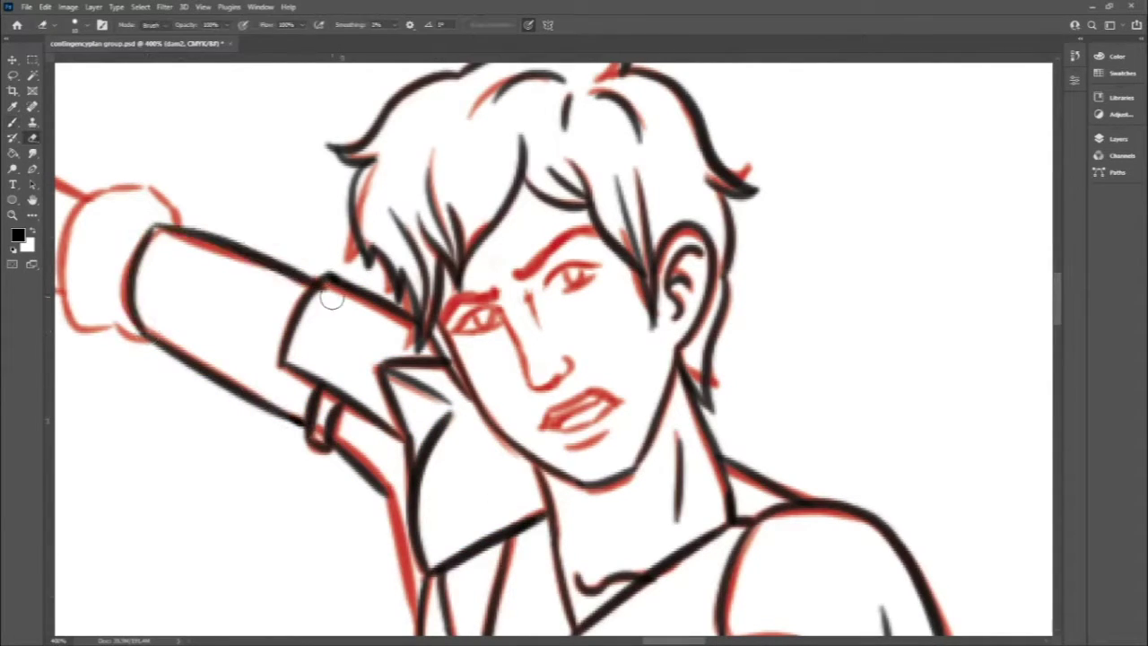
{"action": "key", "text": "b"}
Ink the face: nose, left eyebrow, both upper eyelids and the lips.
{"action": "scroll", "coordinate": [1032, 317], "scroll_direction": "down", "scroll_amount": 3}
{"action": "scroll", "coordinate": [1032, 317], "scroll_direction": "up", "scroll_amount": 4}
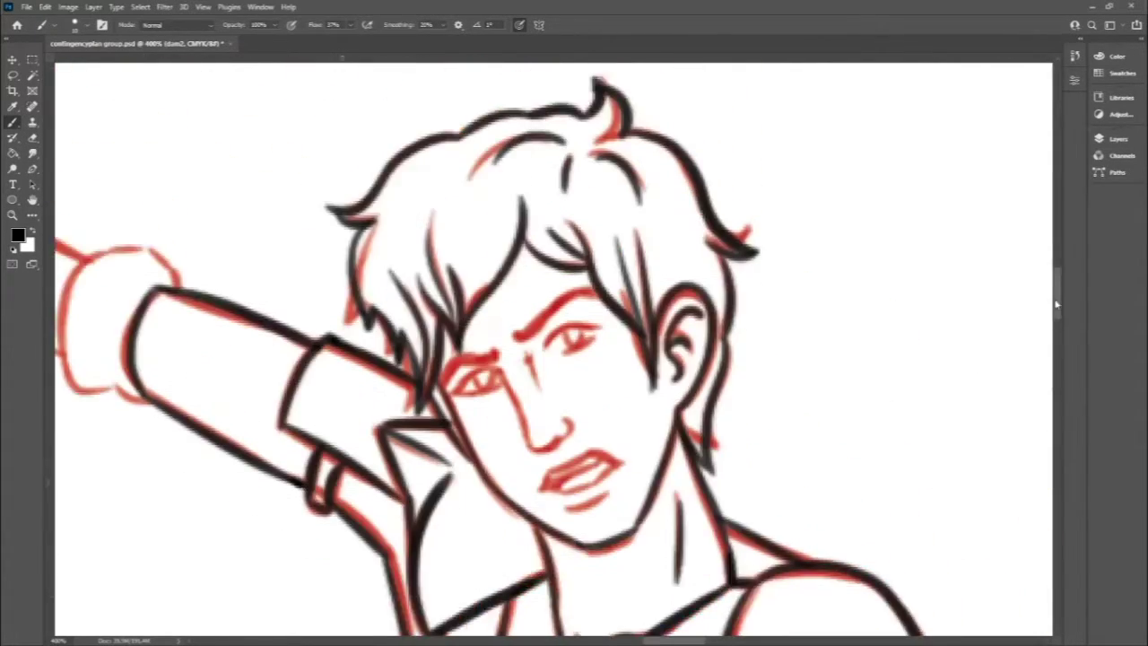
{"action": "scroll", "coordinate": [525, 441], "scroll_direction": "up", "scroll_amount": 1}
{"action": "left_click_drag", "start_coordinate": [486, 381], "coordinate": [570, 439]}
{"action": "left_click_drag", "start_coordinate": [528, 355], "coordinate": [537, 395]}
{"action": "left_click_drag", "start_coordinate": [505, 334], "coordinate": [608, 274]}
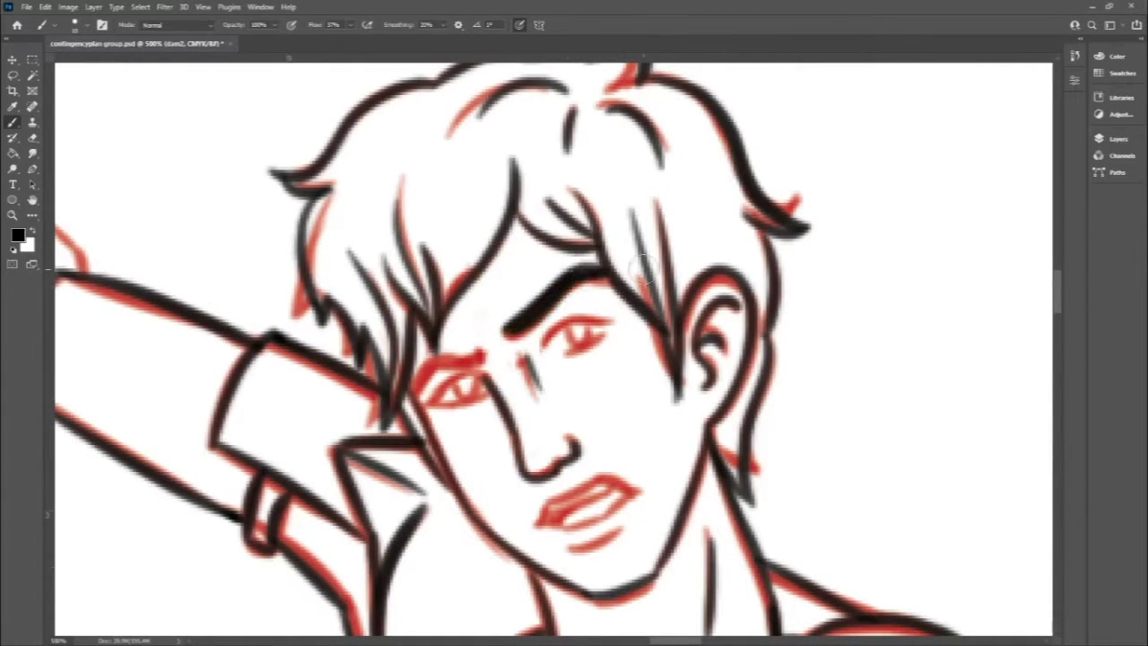
{"action": "left_click_drag", "start_coordinate": [429, 366], "coordinate": [477, 356]}
{"action": "left_click_drag", "start_coordinate": [564, 339], "coordinate": [613, 321]}
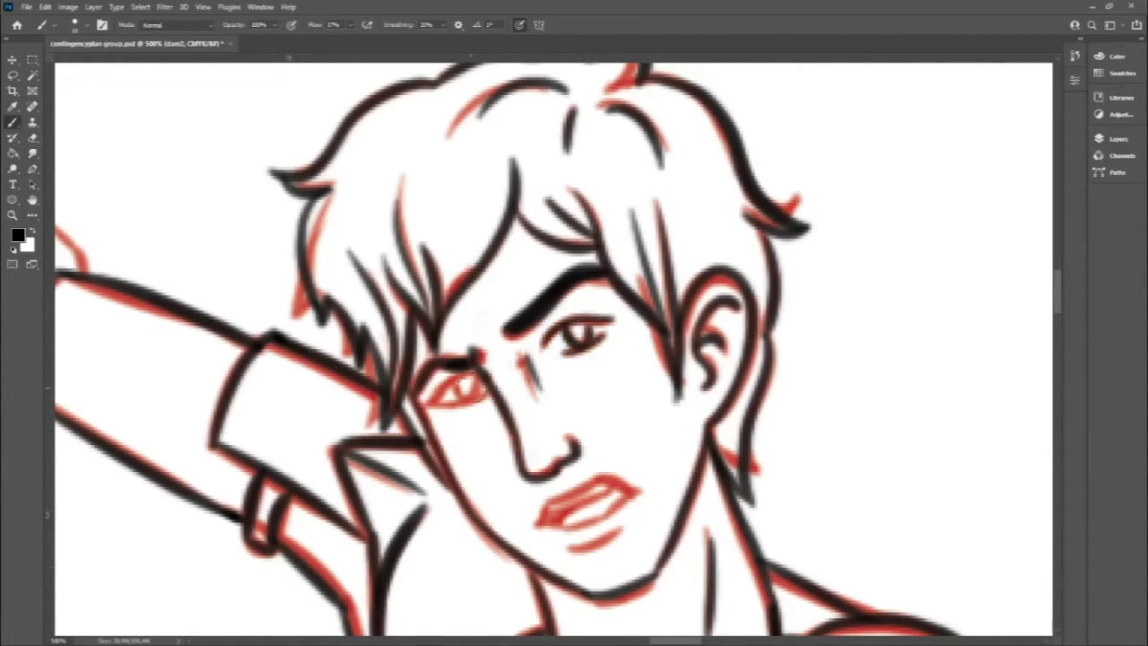
{"action": "mouse_move", "coordinate": [536, 518]}
{"action": "left_mouse_down"}
{"action": "mouse_move", "coordinate": [638, 490]}
{"action": "mouse_move", "coordinate": [633, 503]}
{"action": "left_mouse_up"}
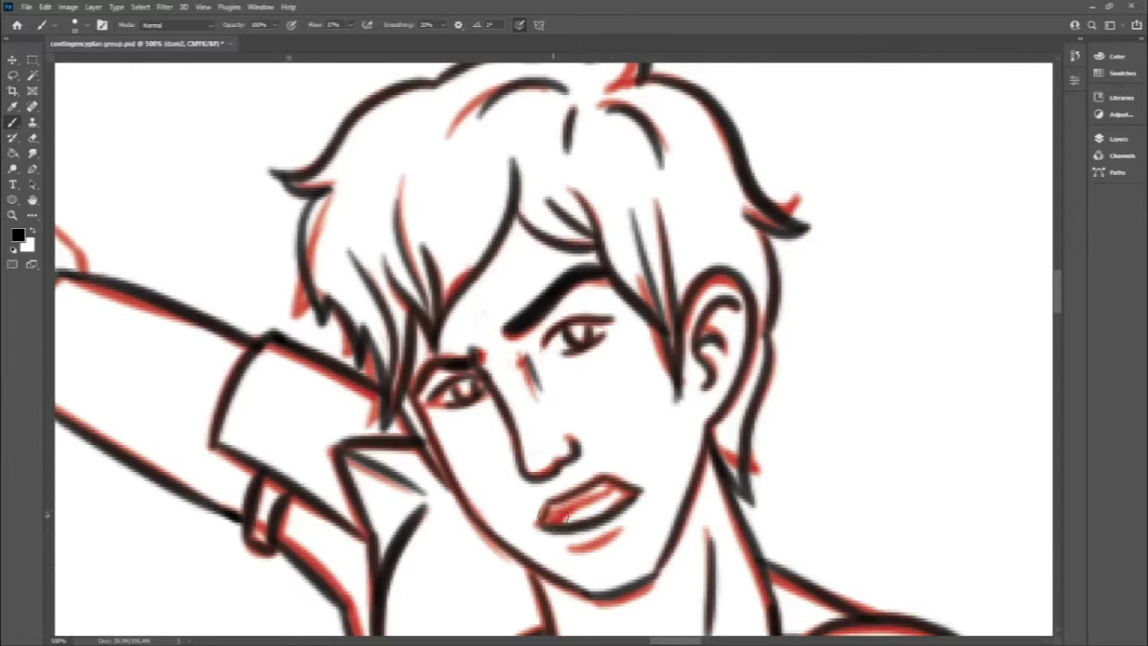
{"action": "left_click_drag", "start_coordinate": [552, 510], "coordinate": [625, 484]}
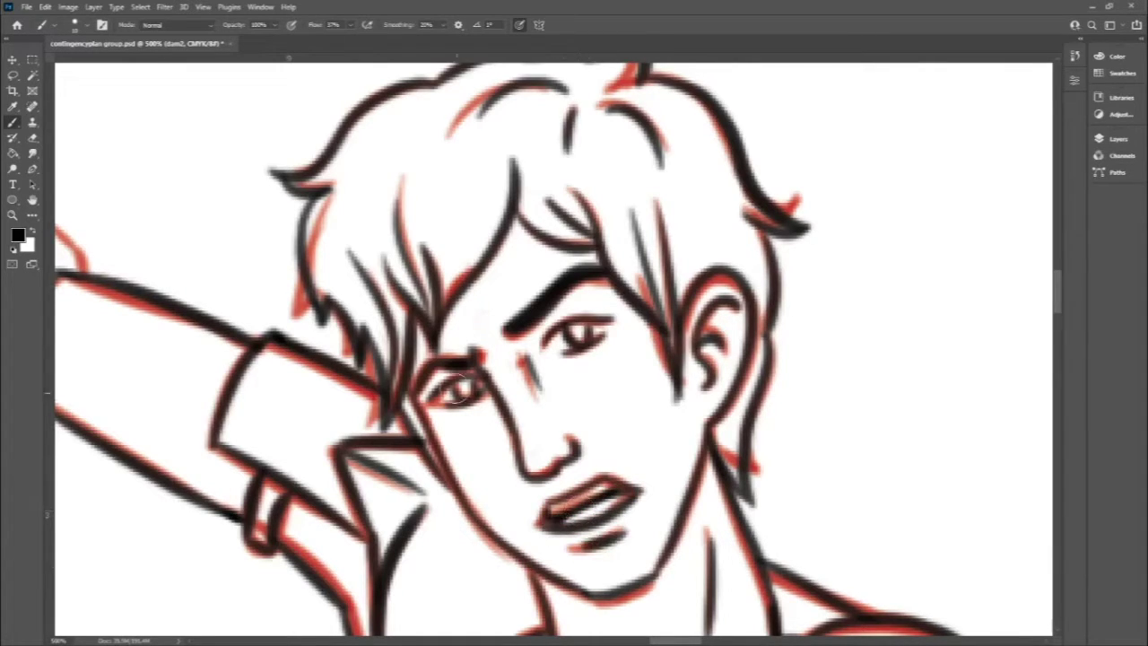
Ink the outstretched arm's edges, sleeve cuff and the hand's fingers.
{"action": "scroll", "coordinate": [480, 343], "scroll_direction": "down", "scroll_amount": 5}
{"action": "scroll", "coordinate": [359, 224], "scroll_direction": "up", "scroll_amount": 3}
{"action": "left_click_drag", "start_coordinate": [377, 175], "coordinate": [722, 341]}
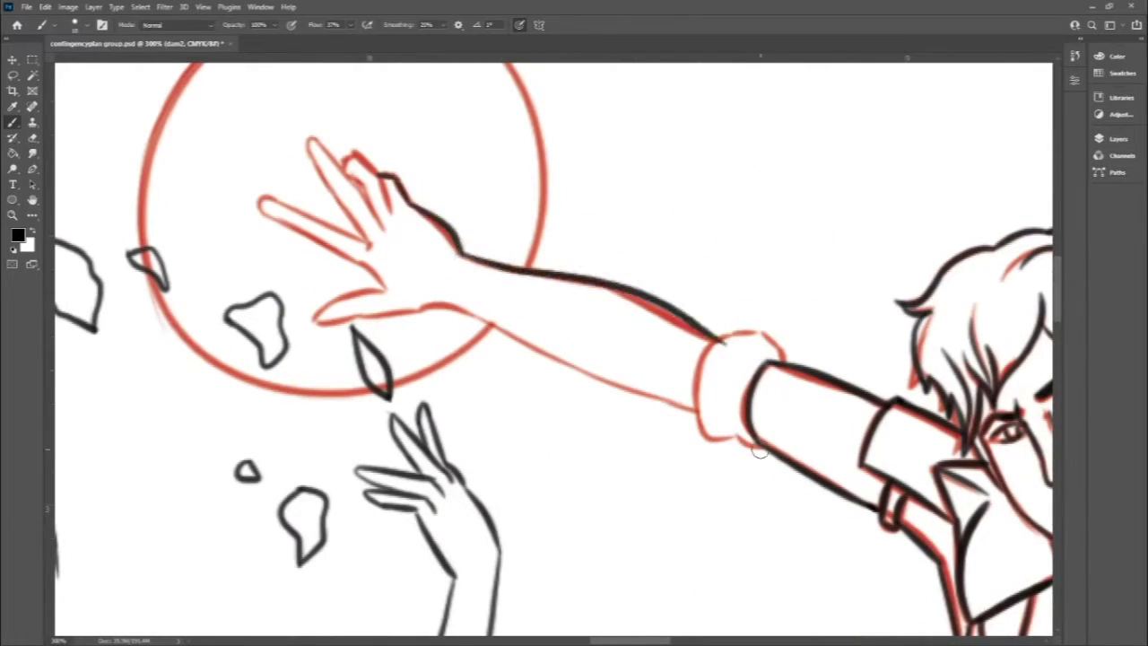
{"action": "left_click_drag", "start_coordinate": [789, 354], "coordinate": [758, 444]}
{"action": "left_click_drag", "start_coordinate": [422, 305], "coordinate": [691, 413]}
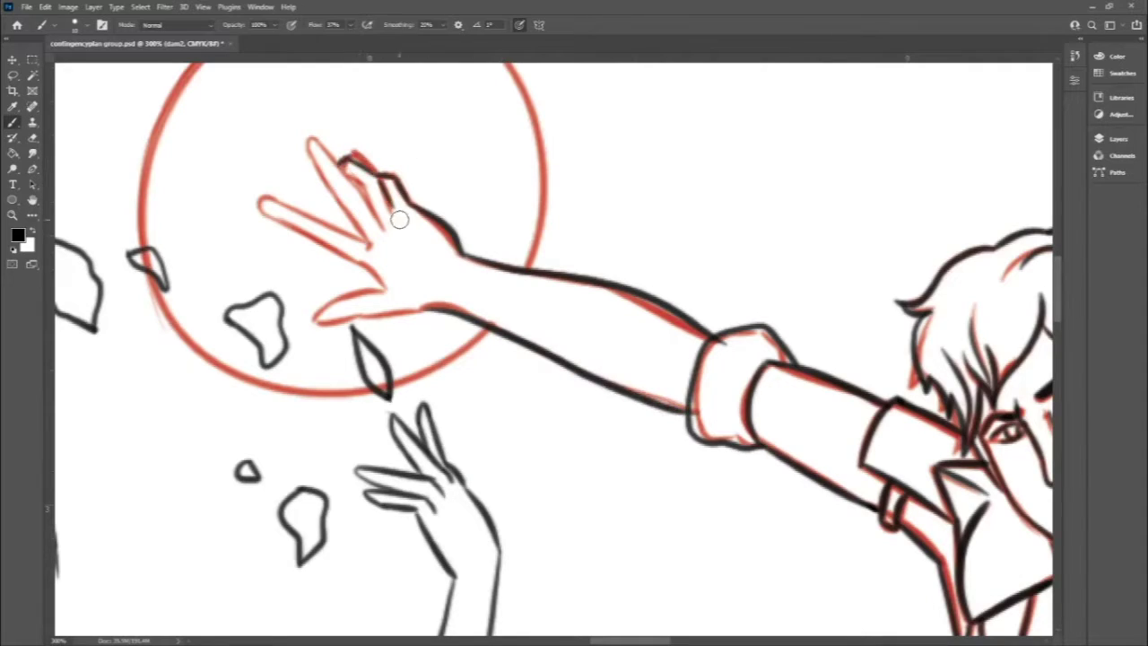
{"action": "left_click_drag", "start_coordinate": [310, 142], "coordinate": [368, 240]}
{"action": "mouse_move", "coordinate": [339, 165]}
{"action": "left_mouse_down"}
{"action": "mouse_move", "coordinate": [391, 232]}
{"action": "mouse_move", "coordinate": [303, 228]}
{"action": "mouse_move", "coordinate": [363, 248]}
{"action": "left_mouse_up"}
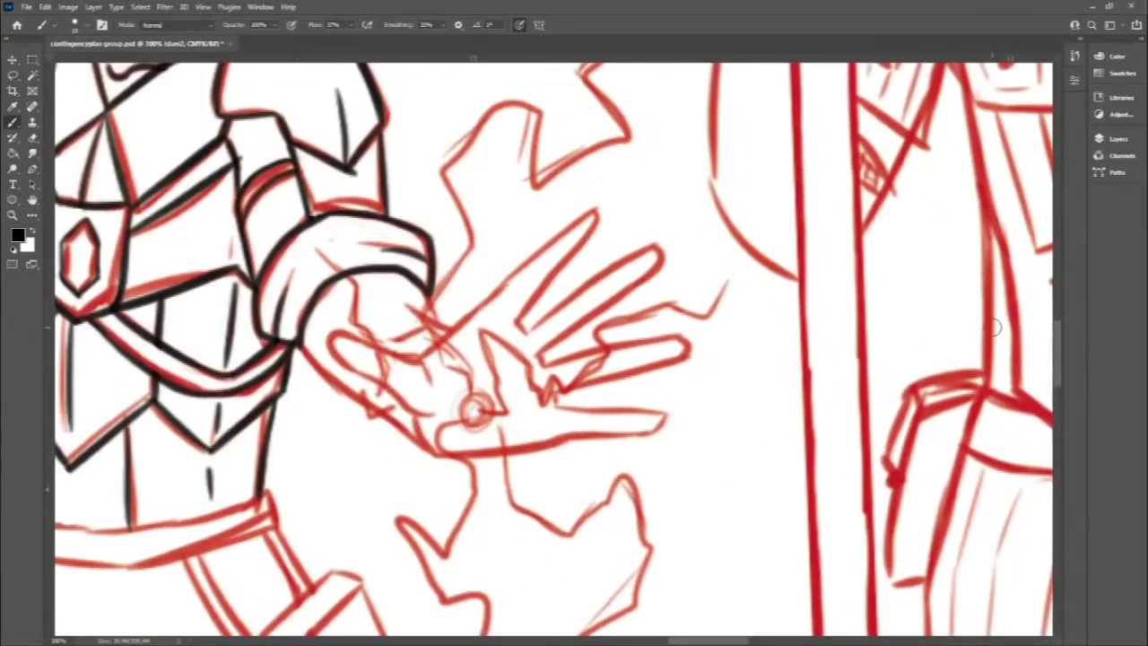
Ink the hand's palm edge, wrist, upper fingers and thumb, undoing one stroke.
{"action": "left_click_drag", "start_coordinate": [301, 350], "coordinate": [436, 451]}
{"action": "mouse_move", "coordinate": [432, 298]}
{"action": "left_mouse_down"}
{"action": "mouse_move", "coordinate": [445, 345]}
{"action": "mouse_move", "coordinate": [519, 330]}
{"action": "mouse_move", "coordinate": [578, 408]}
{"action": "left_mouse_up"}
{"action": "key", "text": "ctrl+z"}
{"action": "mouse_move", "coordinate": [653, 427]}
{"action": "left_mouse_down"}
{"action": "mouse_move", "coordinate": [434, 452]}
{"action": "mouse_move", "coordinate": [446, 367]}
{"action": "left_mouse_up"}
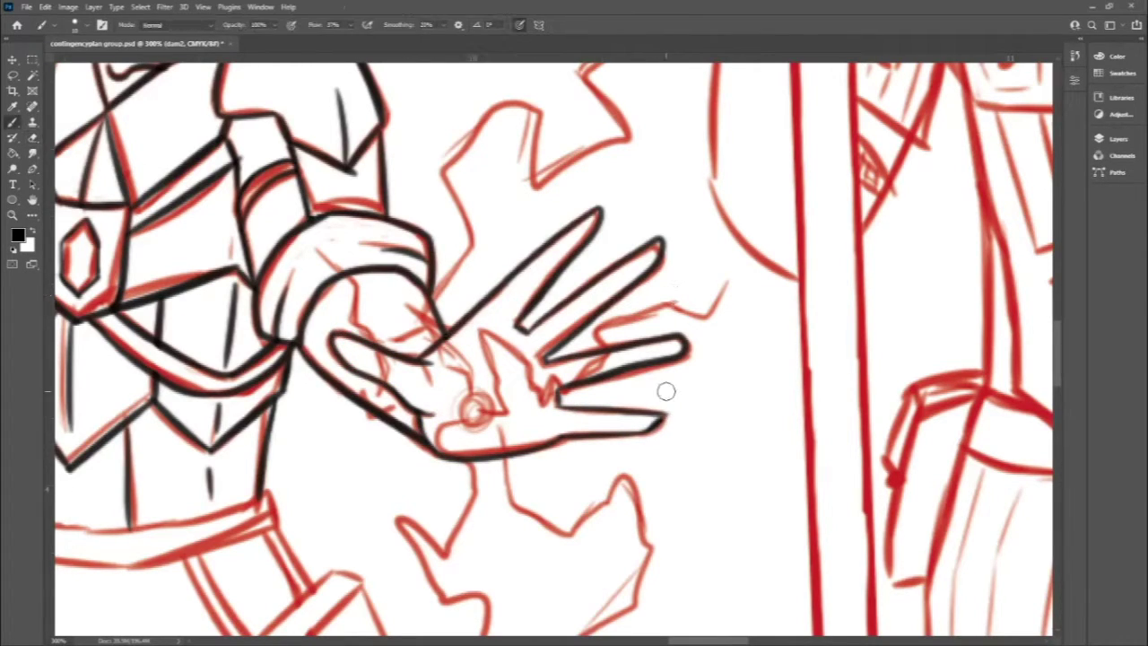
Ink the belt's top and bottom edges and end cap, plus the pouch flap and left side.
{"action": "left_click_drag", "start_coordinate": [664, 390], "coordinate": [1056, 269]}
{"action": "left_click_drag", "start_coordinate": [350, 375], "coordinate": [683, 399]}
{"action": "mouse_move", "coordinate": [333, 413]}
{"action": "left_mouse_down"}
{"action": "mouse_move", "coordinate": [682, 402]}
{"action": "mouse_move", "coordinate": [537, 403]}
{"action": "mouse_move", "coordinate": [537, 324]}
{"action": "left_mouse_up"}
{"action": "left_click_drag", "start_coordinate": [310, 323], "coordinate": [357, 260]}
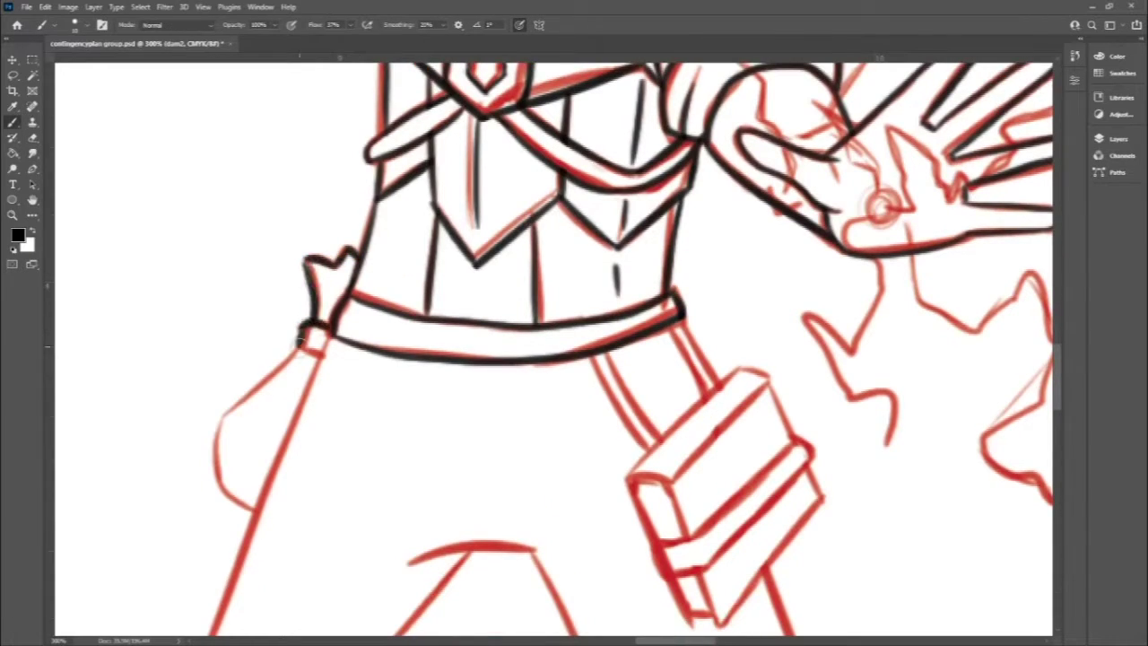
{"action": "left_click_drag", "start_coordinate": [301, 346], "coordinate": [261, 520]}
Finish and clean up the hip pouch outline, undoing a mistaken stroke.
{"action": "scroll", "coordinate": [1056, 363], "scroll_direction": "down", "scroll_amount": 3}
{"action": "left_click_drag", "start_coordinate": [318, 188], "coordinate": [171, 583]}
{"action": "left_click_drag", "start_coordinate": [399, 405], "coordinate": [538, 381]}
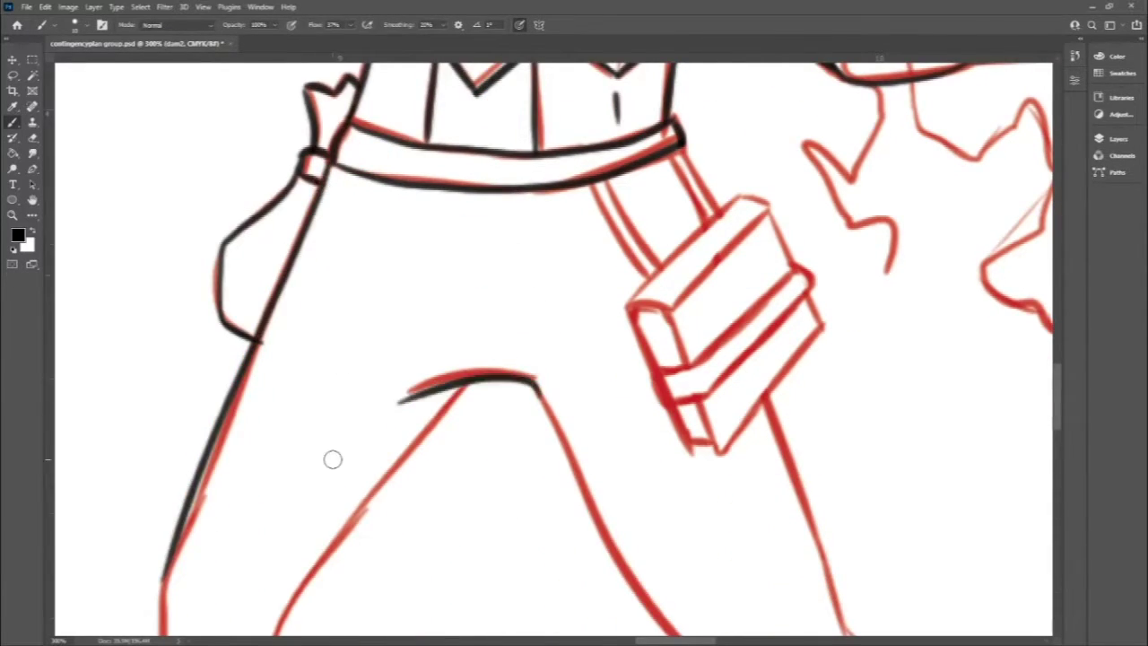
{"action": "scroll", "coordinate": [331, 458], "scroll_direction": "up", "scroll_amount": 3}
{"action": "left_click_drag", "start_coordinate": [669, 286], "coordinate": [722, 361]}
{"action": "left_click_drag", "start_coordinate": [628, 454], "coordinate": [728, 353]}
{"action": "key", "text": "ctrl+z"}
{"action": "mouse_move", "coordinate": [632, 448]}
{"action": "left_mouse_down"}
{"action": "mouse_move", "coordinate": [770, 349]}
{"action": "mouse_move", "coordinate": [826, 471]}
{"action": "mouse_move", "coordinate": [686, 610]}
{"action": "left_mouse_up"}
{"action": "left_click_drag", "start_coordinate": [826, 471], "coordinate": [718, 597]}
{"action": "key", "text": "e"}
{"action": "key", "text": "b"}
Ink the lines across the pouch front.
{"action": "scroll", "coordinate": [695, 485], "scroll_direction": "down", "scroll_amount": 3}
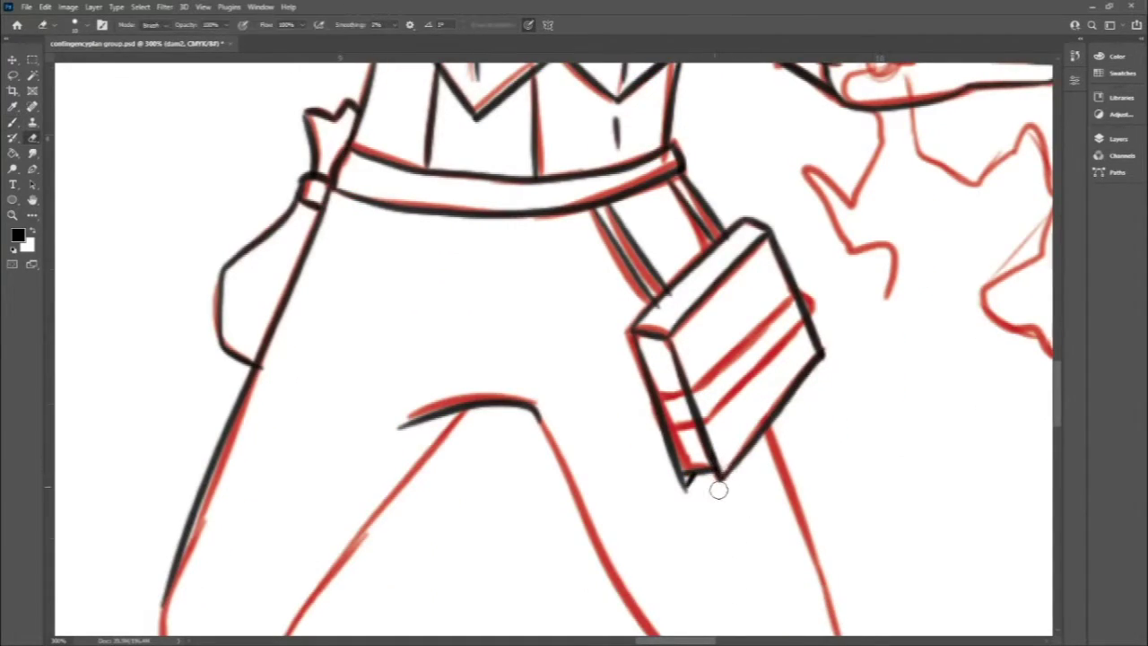
{"action": "left_click_drag", "start_coordinate": [689, 392], "coordinate": [811, 296]}
{"action": "left_click_drag", "start_coordinate": [707, 418], "coordinate": [814, 346]}
{"action": "key", "text": "e"}
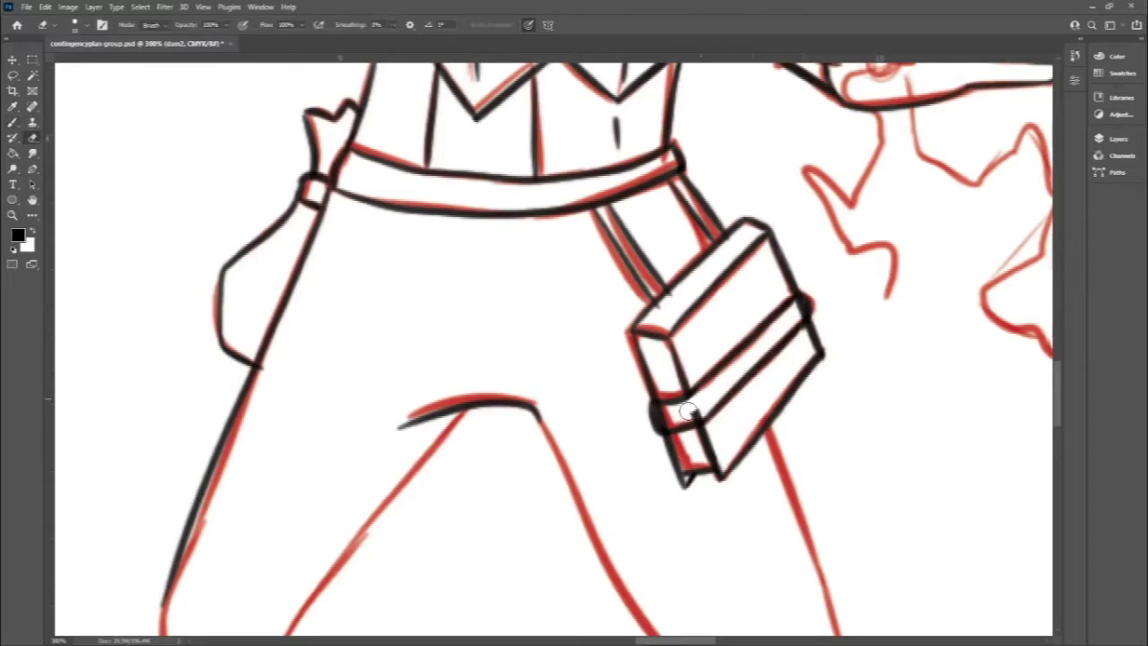
{"action": "key", "text": "b"}
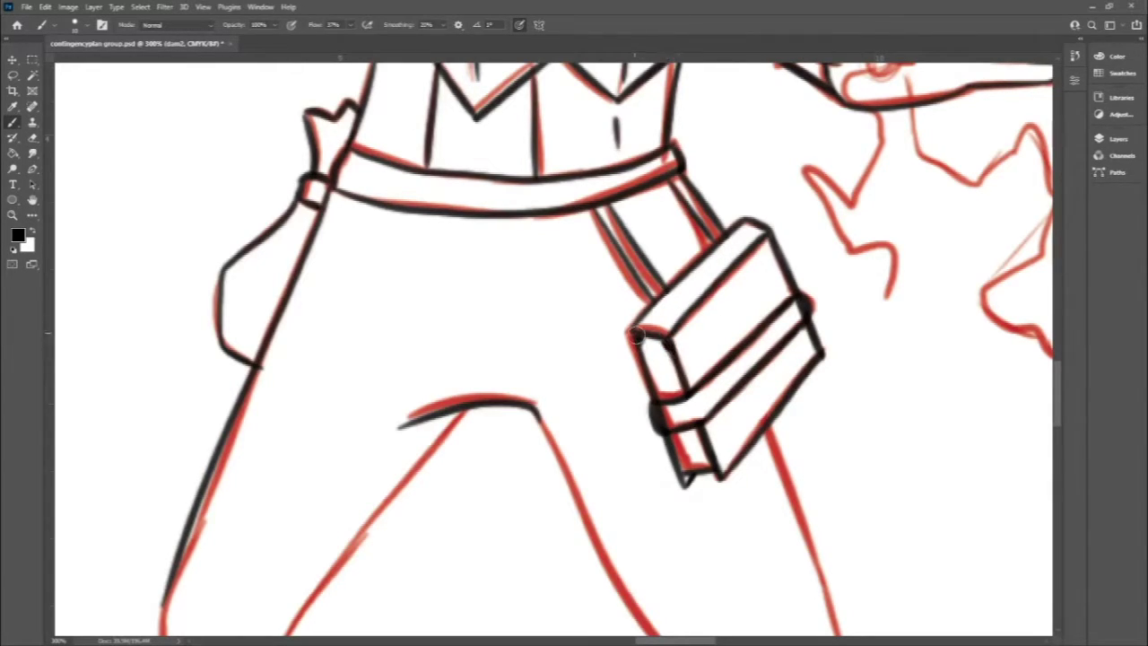
Trace the first leg's red outline in black.
{"action": "scroll", "coordinate": [1002, 306], "scroll_direction": "down", "scroll_amount": 1}
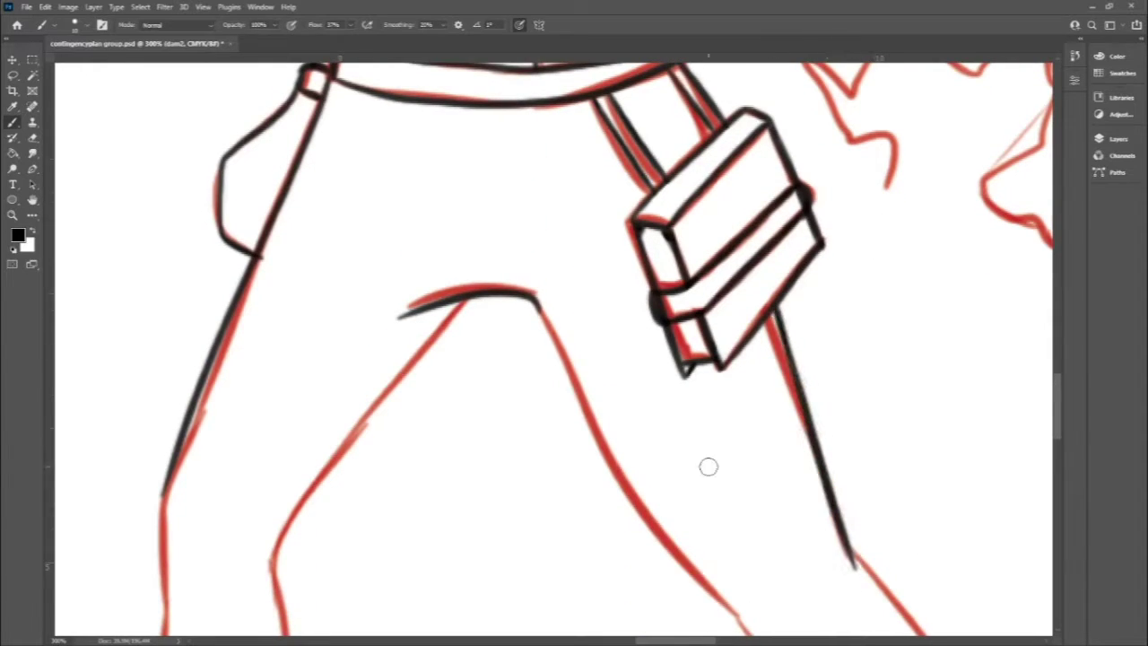
{"action": "scroll", "coordinate": [708, 464], "scroll_direction": "up", "scroll_amount": 3}
{"action": "mouse_move", "coordinate": [619, 67]}
{"action": "left_mouse_down"}
{"action": "mouse_move", "coordinate": [792, 251]}
{"action": "mouse_move", "coordinate": [938, 567]}
{"action": "left_mouse_up"}
{"action": "scroll", "coordinate": [944, 608], "scroll_direction": "down", "scroll_amount": 2}
{"action": "left_click_drag", "start_coordinate": [446, 125], "coordinate": [664, 498]}
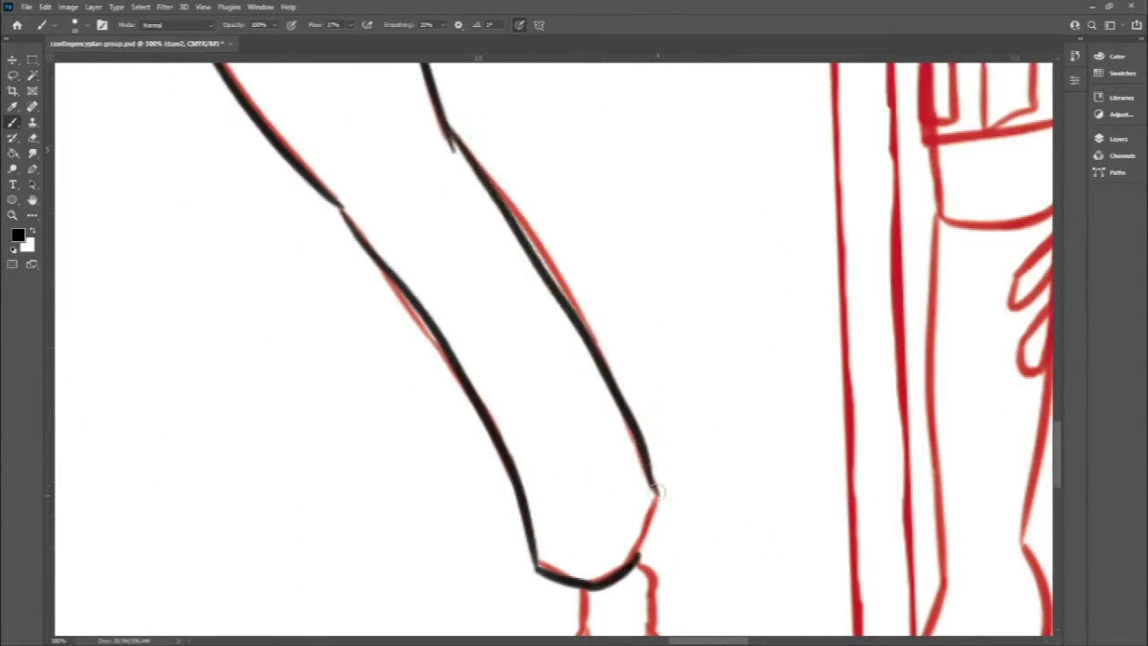
{"action": "left_click_drag", "start_coordinate": [664, 457], "coordinate": [633, 565]}
Ink the remaining leg lines, with a quick eraser correction.
{"action": "scroll", "coordinate": [662, 209], "scroll_direction": "up", "scroll_amount": 2}
{"action": "left_click_drag", "start_coordinate": [662, 209], "coordinate": [462, 503]}
{"action": "scroll", "coordinate": [362, 367], "scroll_direction": "down", "scroll_amount": 3}
{"action": "left_click_drag", "start_coordinate": [485, 229], "coordinate": [459, 520]}
{"action": "scroll", "coordinate": [459, 521], "scroll_direction": "down", "scroll_amount": 2}
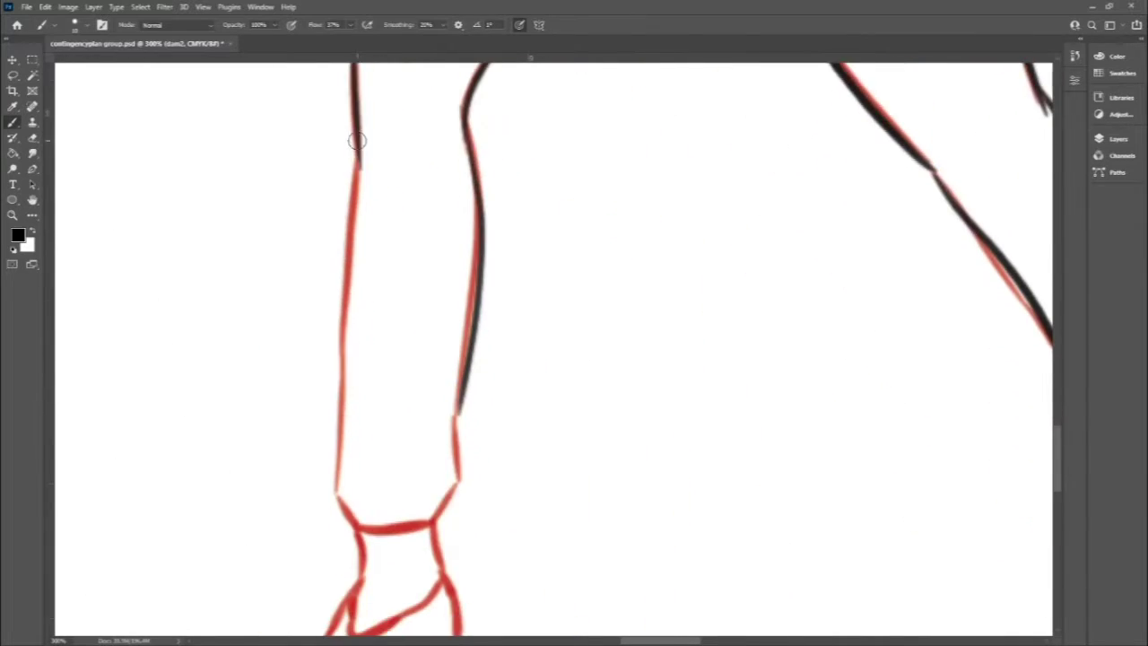
{"action": "left_click_drag", "start_coordinate": [355, 135], "coordinate": [471, 485]}
{"action": "key", "text": "e"}
{"action": "key", "text": "b"}
Ink the feet and shoes, including the other leg's ankle and shoe.
{"action": "scroll", "coordinate": [327, 468], "scroll_direction": "down", "scroll_amount": 3}
{"action": "mouse_move", "coordinate": [435, 341]}
{"action": "left_mouse_down"}
{"action": "mouse_move", "coordinate": [357, 418]}
{"action": "mouse_move", "coordinate": [453, 458]}
{"action": "left_mouse_up"}
{"action": "left_click_drag", "start_coordinate": [359, 395], "coordinate": [323, 453]}
{"action": "left_click_drag", "start_coordinate": [291, 498], "coordinate": [448, 458]}
{"action": "scroll", "coordinate": [678, 624], "scroll_direction": "right", "scroll_amount": 5}
{"action": "mouse_move", "coordinate": [628, 345]}
{"action": "left_mouse_down"}
{"action": "mouse_move", "coordinate": [587, 422]}
{"action": "mouse_move", "coordinate": [668, 484]}
{"action": "left_mouse_up"}
{"action": "scroll", "coordinate": [1061, 395], "scroll_direction": "down", "scroll_amount": 5}
{"action": "scroll", "coordinate": [1061, 394], "scroll_direction": "up", "scroll_amount": 2}
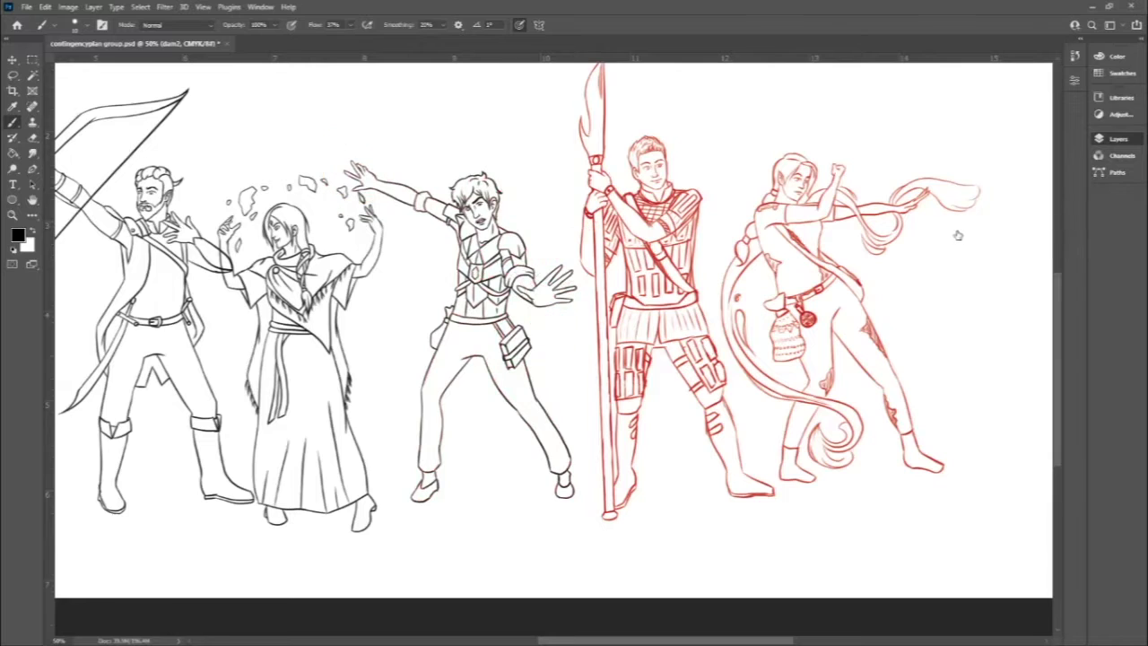
{"action": "key", "text": "e"}
{"action": "scroll", "coordinate": [381, 336], "scroll_direction": "up", "scroll_amount": 3}
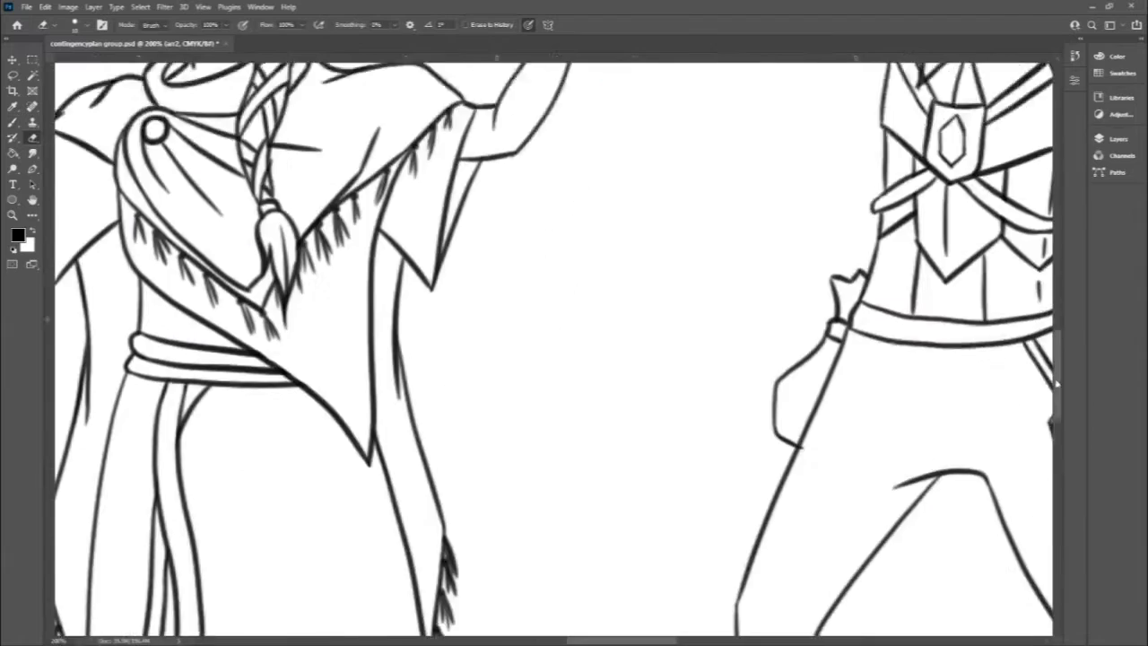
{"action": "scroll", "coordinate": [762, 452], "scroll_direction": "down", "scroll_amount": 5}
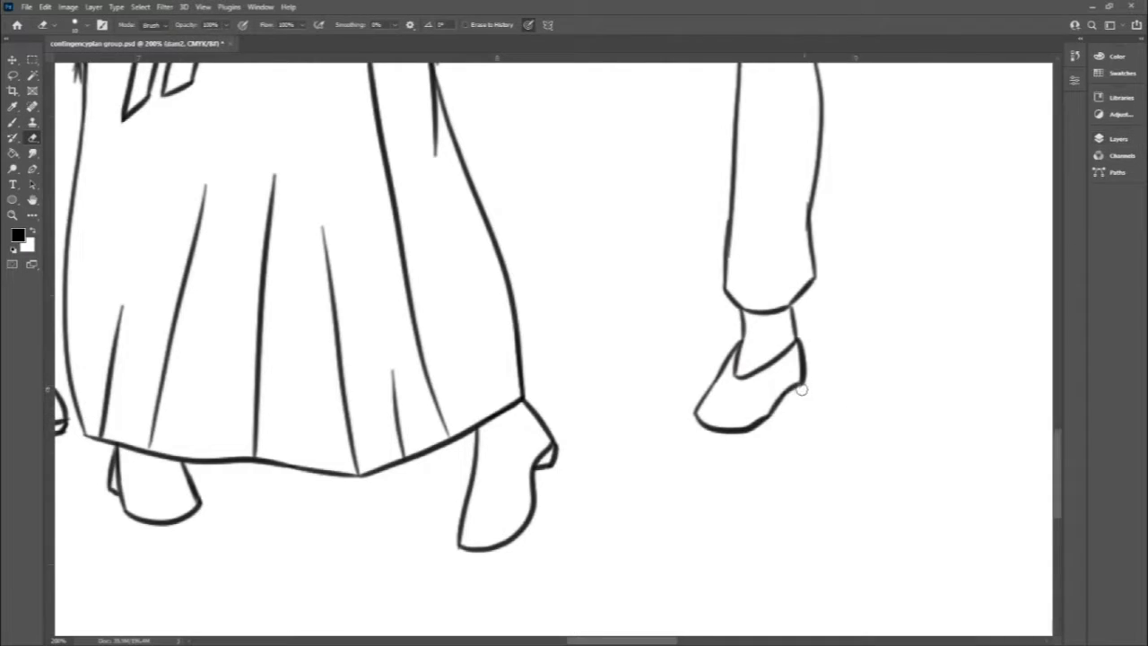
{"action": "scroll", "coordinate": [801, 390], "scroll_direction": "down", "scroll_amount": 4}
{"action": "scroll", "coordinate": [626, 356], "scroll_direction": "up", "scroll_amount": 4}
{"action": "key", "text": "b"}
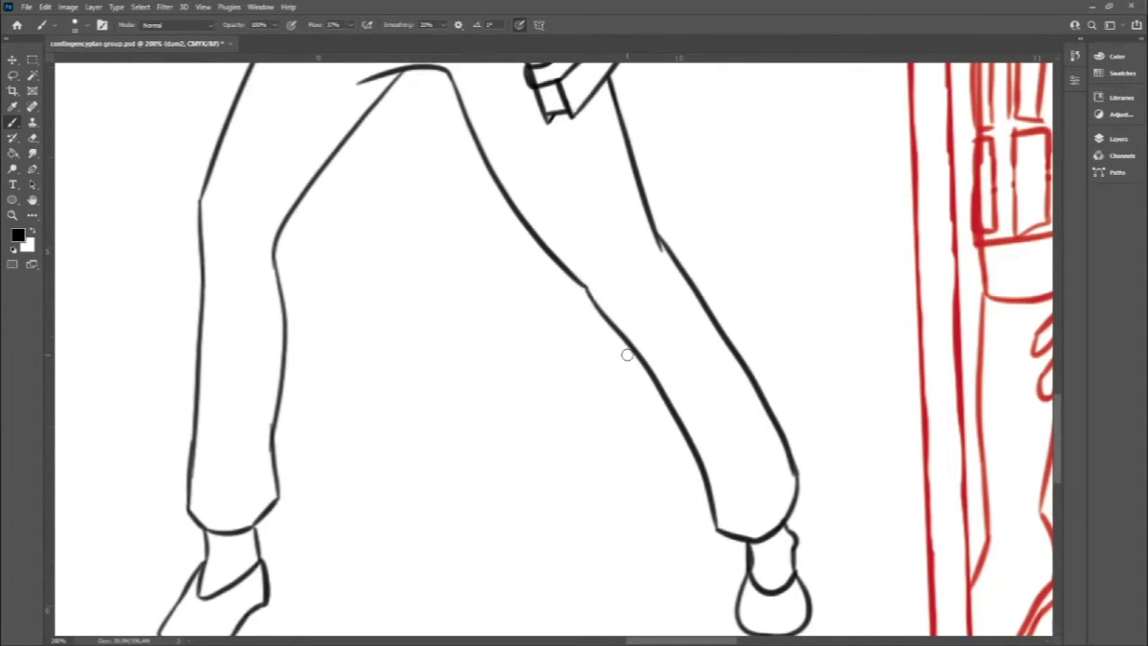
{"action": "scroll", "coordinate": [626, 355], "scroll_direction": "right", "scroll_amount": 3}
{"action": "key", "text": "e"}
{"action": "scroll", "coordinate": [561, 563], "scroll_direction": "down", "scroll_amount": 5}
Ink the left and lower edges of the lower gripping hand in black.
{"action": "scroll", "coordinate": [691, 260], "scroll_direction": "up", "scroll_amount": 5}
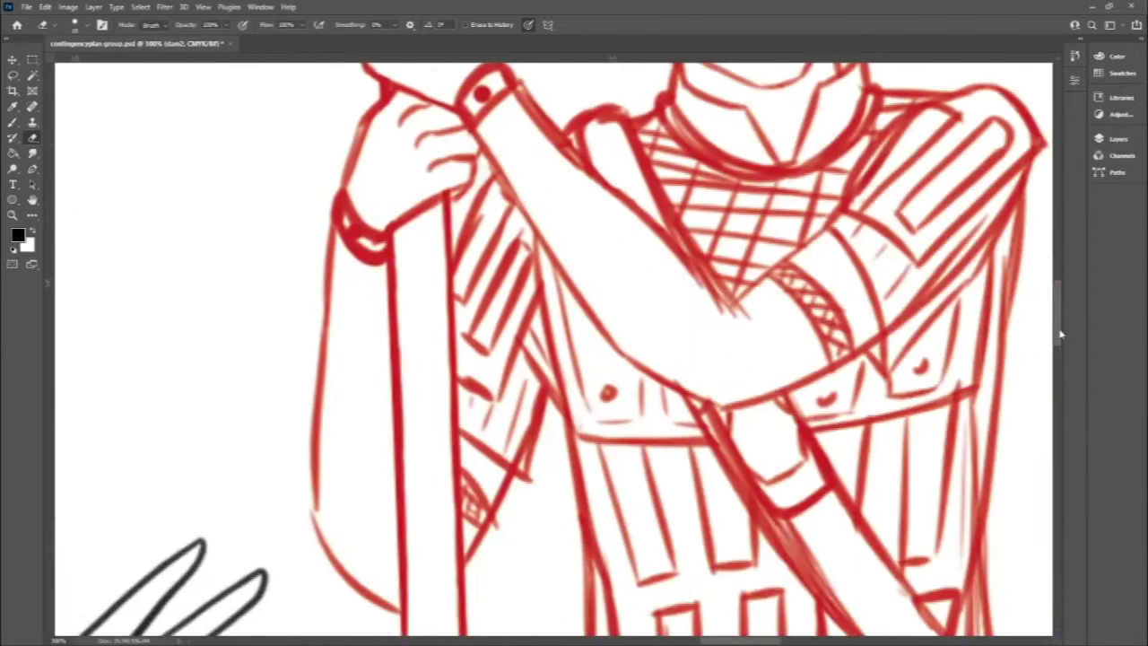
{"action": "scroll", "coordinate": [1019, 223], "scroll_direction": "up", "scroll_amount": 3}
{"action": "scroll", "coordinate": [433, 365], "scroll_direction": "down", "scroll_amount": 1}
{"action": "scroll", "coordinate": [433, 366], "scroll_direction": "up", "scroll_amount": 1}
{"action": "key", "text": "b"}
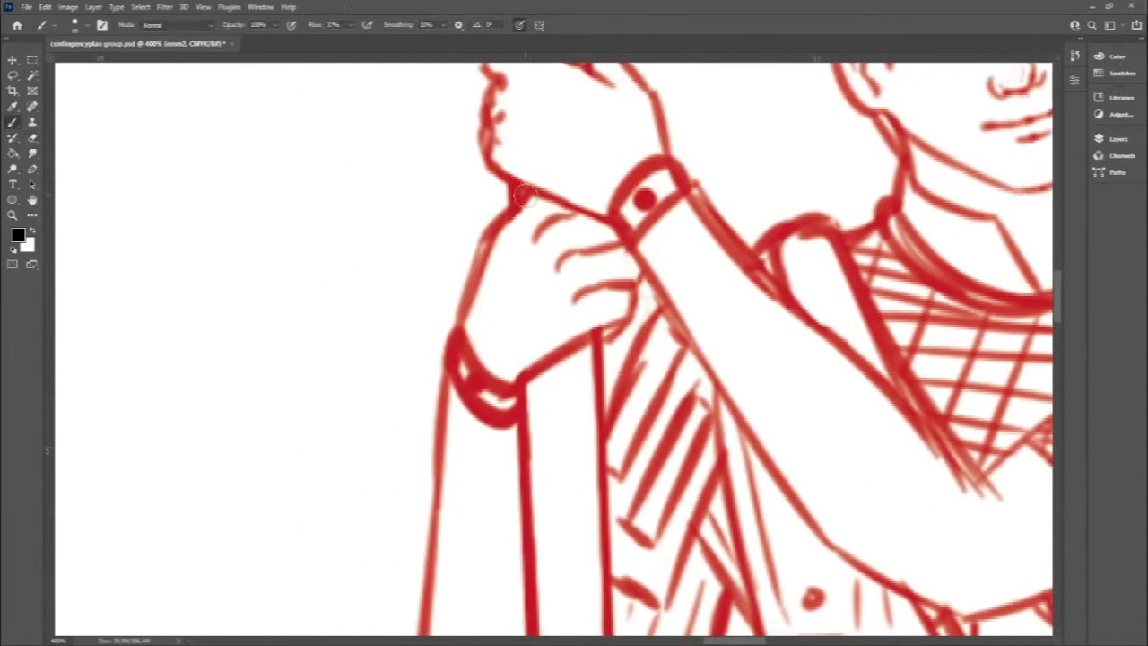
{"action": "left_click_drag", "start_coordinate": [531, 190], "coordinate": [456, 331]}
{"action": "left_click_drag", "start_coordinate": [635, 291], "coordinate": [525, 384]}
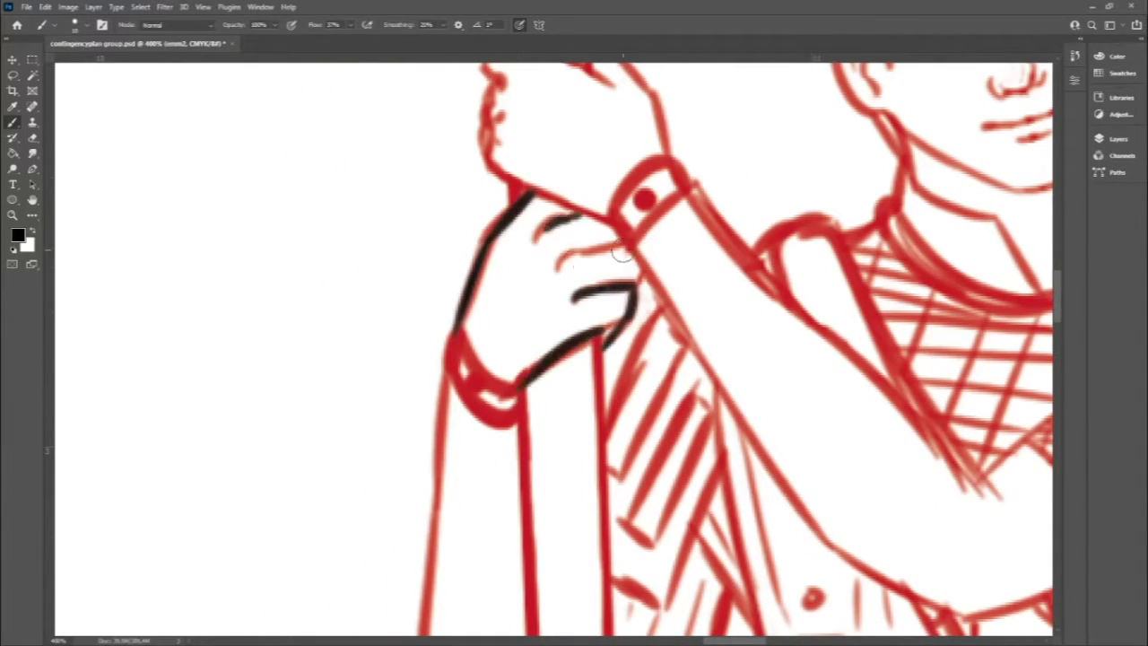
Outline the upper hand's left, lower and right edges and its wrist cuff in black.
{"action": "scroll", "coordinate": [658, 285], "scroll_direction": "up", "scroll_amount": 3}
{"action": "left_click_drag", "start_coordinate": [610, 220], "coordinate": [537, 191]}
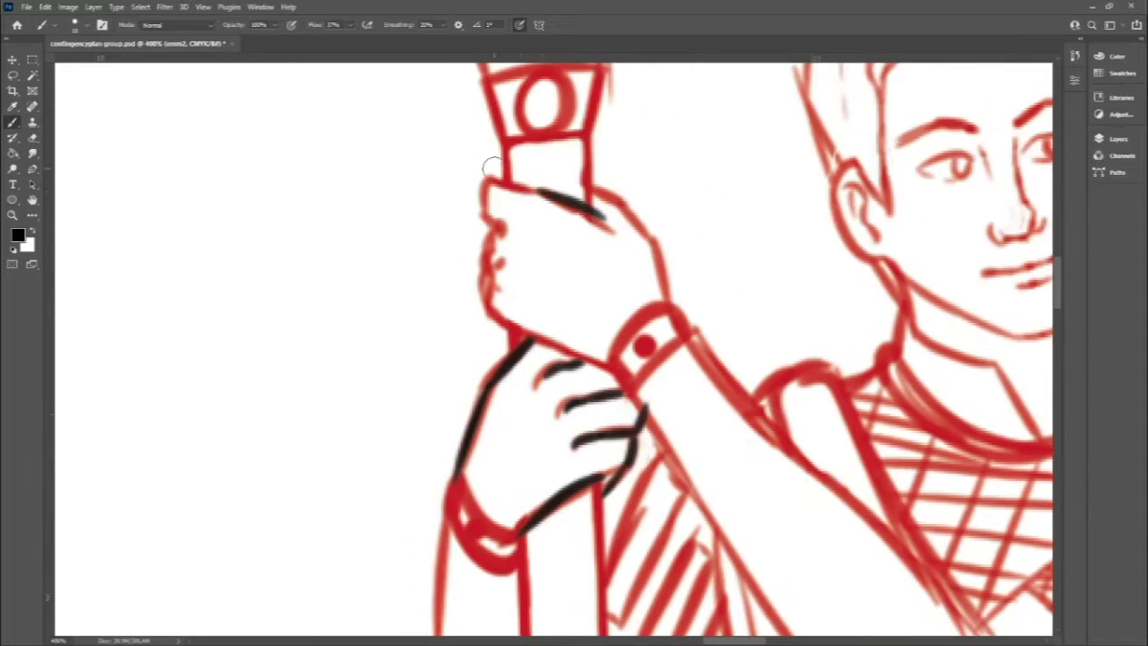
{"action": "left_click_drag", "start_coordinate": [496, 260], "coordinate": [629, 380]}
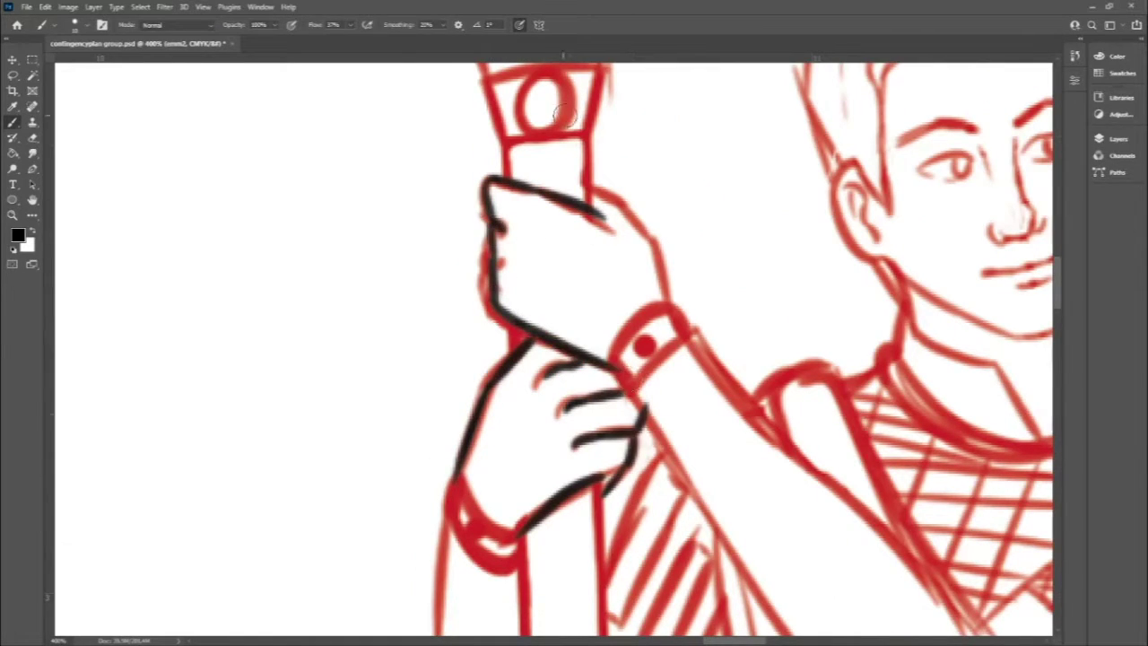
{"action": "left_click_drag", "start_coordinate": [592, 189], "coordinate": [668, 301]}
{"action": "mouse_move", "coordinate": [614, 346]}
{"action": "left_mouse_down"}
{"action": "mouse_move", "coordinate": [686, 314]}
{"action": "mouse_move", "coordinate": [628, 385]}
{"action": "left_mouse_up"}
{"action": "scroll", "coordinate": [628, 385], "scroll_direction": "down", "scroll_amount": 5}
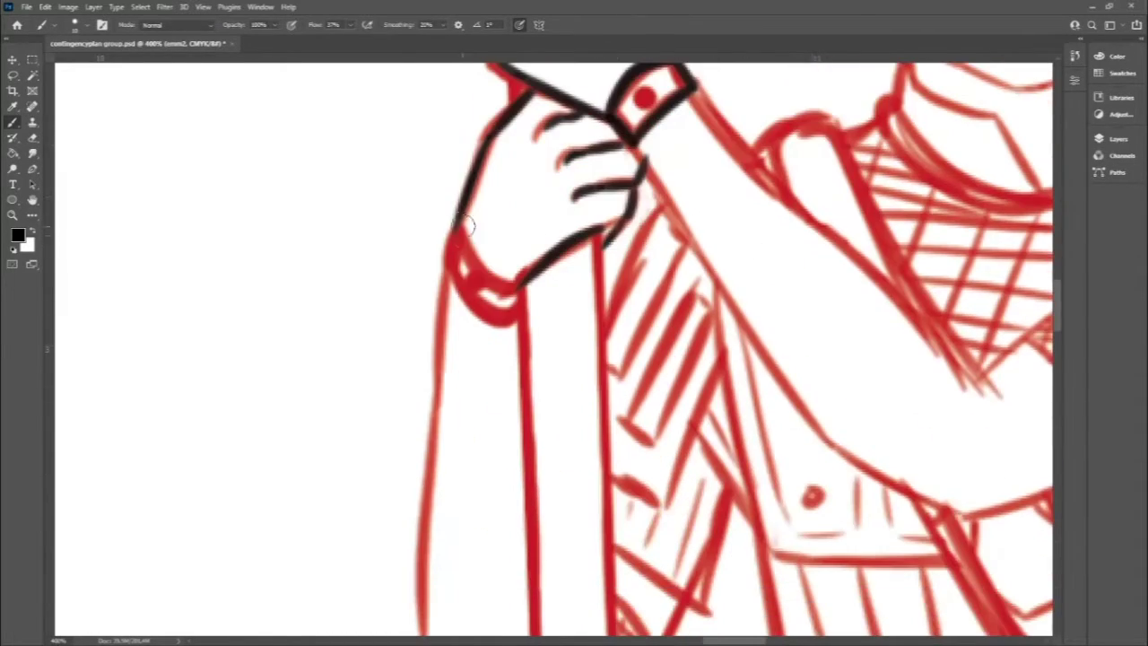
{"action": "mouse_move", "coordinate": [464, 226]}
{"action": "left_mouse_down"}
{"action": "mouse_move", "coordinate": [531, 289]}
{"action": "mouse_move", "coordinate": [531, 325]}
{"action": "left_mouse_up"}
Outline the sword guard above the hands, including its sides and top arc.
{"action": "scroll", "coordinate": [534, 305], "scroll_direction": "up", "scroll_amount": 4}
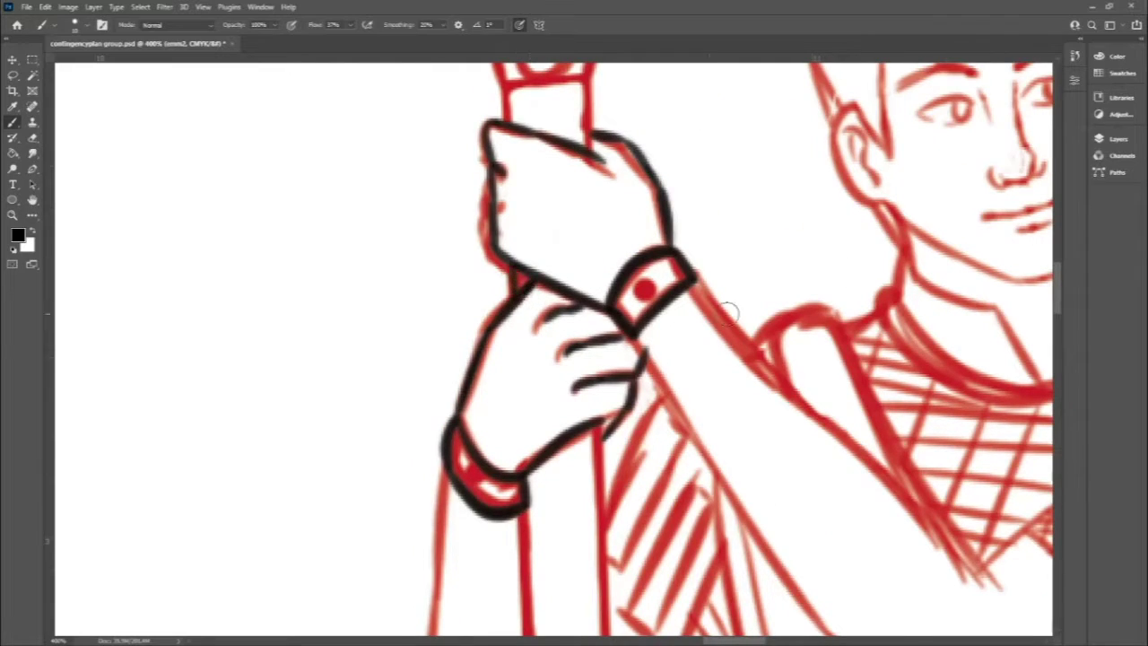
{"action": "scroll", "coordinate": [506, 412], "scroll_direction": "up", "scroll_amount": 6}
{"action": "left_click_drag", "start_coordinate": [501, 405], "coordinate": [589, 398]}
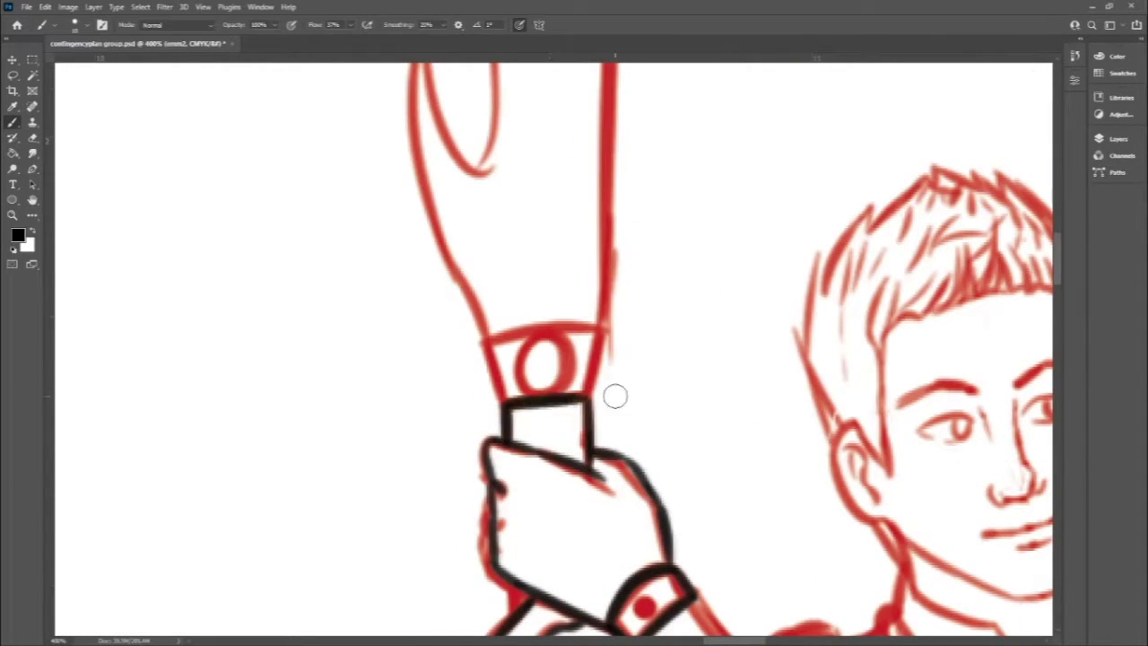
{"action": "left_click_drag", "start_coordinate": [600, 330], "coordinate": [588, 402]}
{"action": "mouse_move", "coordinate": [484, 341]}
{"action": "left_mouse_down"}
{"action": "mouse_move", "coordinate": [504, 405]}
{"action": "mouse_move", "coordinate": [603, 330]}
{"action": "left_mouse_up"}
{"action": "mouse_move", "coordinate": [520, 286]}
{"action": "left_mouse_down"}
{"action": "mouse_move", "coordinate": [569, 284]}
{"action": "mouse_move", "coordinate": [537, 319]}
{"action": "mouse_move", "coordinate": [571, 309]}
{"action": "mouse_move", "coordinate": [585, 320]}
{"action": "mouse_move", "coordinate": [571, 314]}
{"action": "left_mouse_up"}
Erase and rework the left side and top of the guard's pointed tip.
{"action": "key", "text": "e"}
{"action": "key", "text": "b"}
{"action": "key", "text": "e"}
{"action": "key", "text": "b"}
{"action": "left_click_drag", "start_coordinate": [543, 254], "coordinate": [574, 313]}
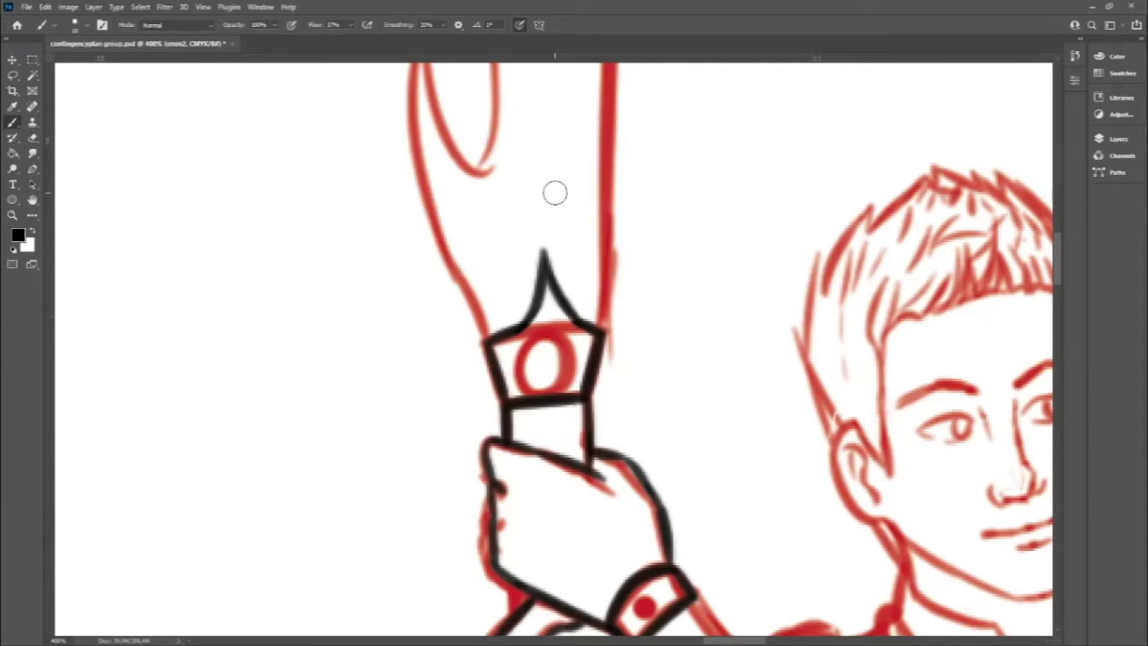
{"action": "key", "text": "e"}
{"action": "left_click_drag", "start_coordinate": [542, 254], "coordinate": [528, 288]}
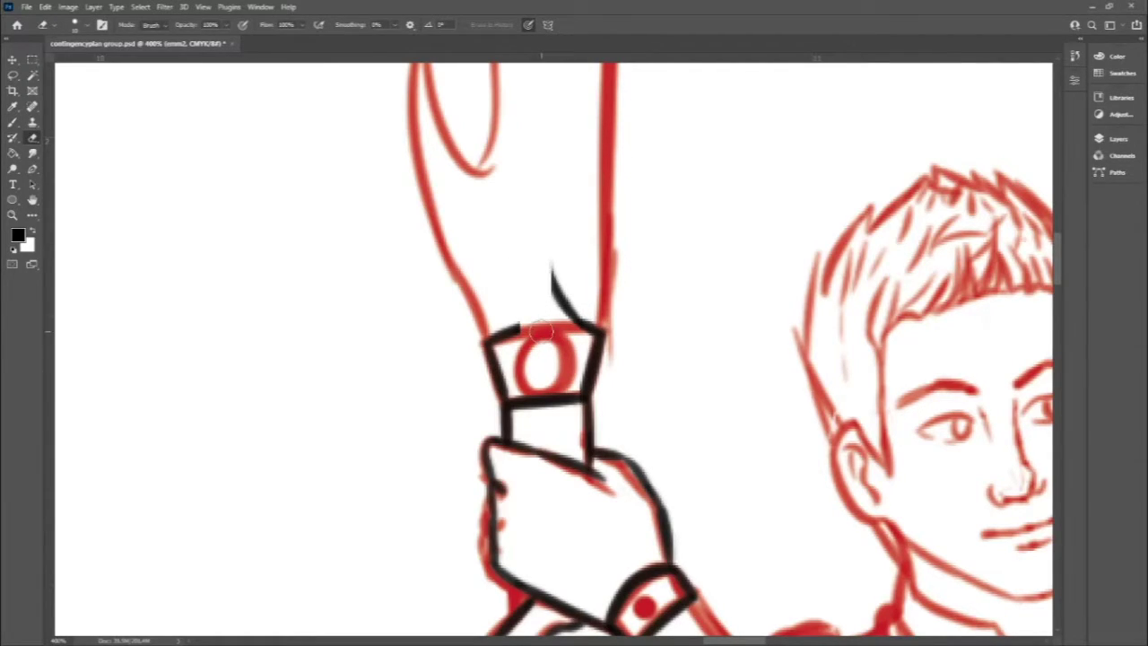
Re-ink the guard's top edge in one stroke, trim the tip, and zoom out to view the whole blade.
{"action": "key", "text": "b"}
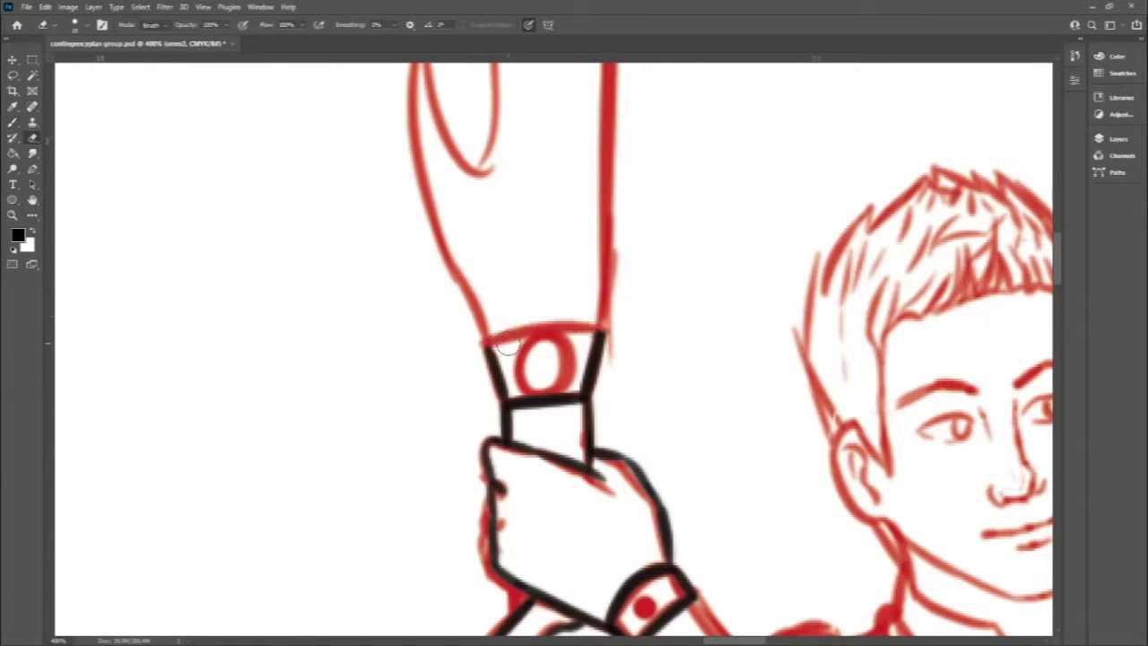
{"action": "mouse_move", "coordinate": [602, 328]}
{"action": "left_mouse_down"}
{"action": "mouse_move", "coordinate": [482, 345]}
{"action": "mouse_move", "coordinate": [581, 325]}
{"action": "mouse_move", "coordinate": [585, 346]}
{"action": "mouse_move", "coordinate": [540, 343]}
{"action": "left_mouse_up"}
{"action": "key", "text": "e"}
{"action": "key", "text": "b"}
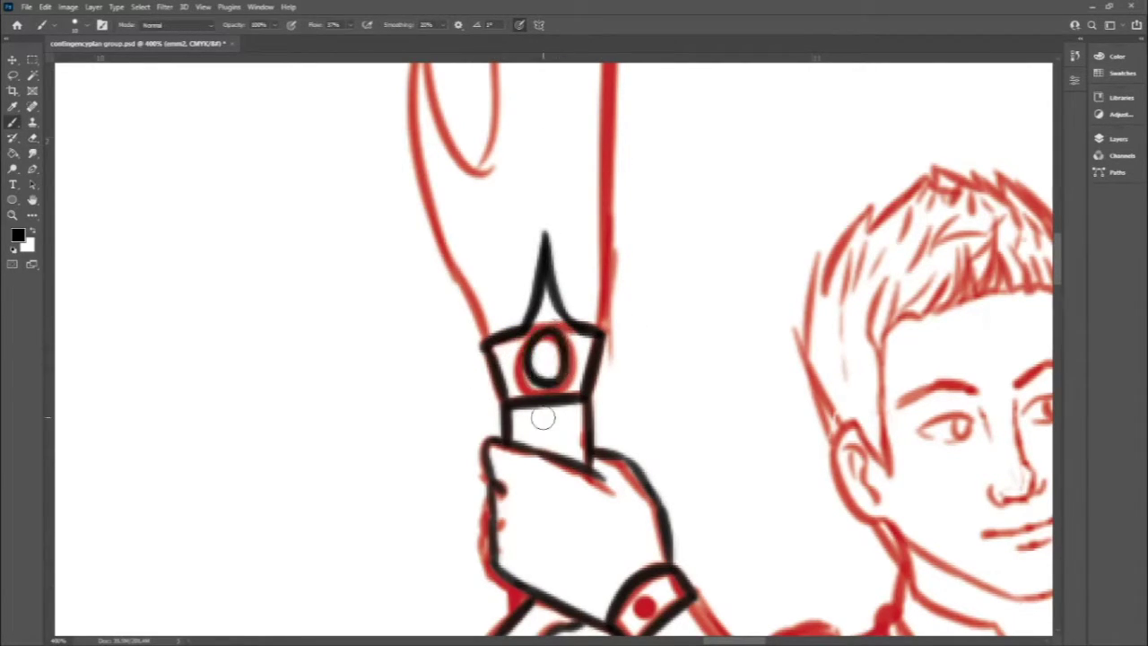
{"action": "key", "text": "ctrl+minus"}
{"action": "key", "text": "ctrl+minus"}
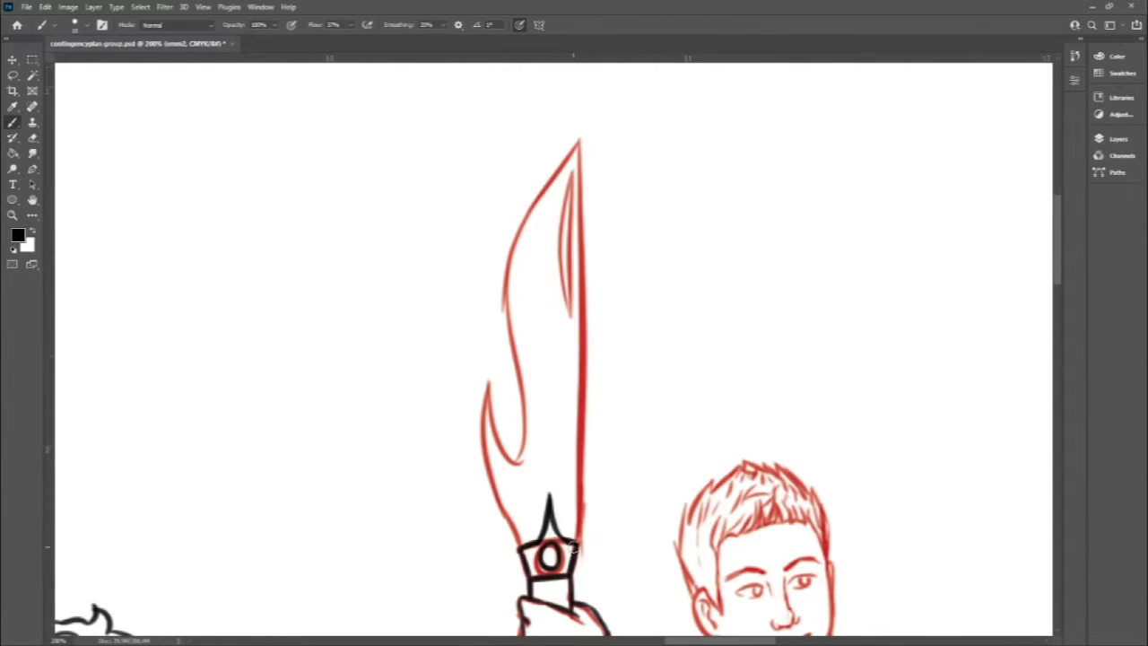
Ink the blade's right edge up to its tip in black.
{"action": "key", "text": "ctrl+z"}
{"action": "mouse_move", "coordinate": [574, 547]}
{"action": "left_mouse_down"}
{"action": "mouse_move", "coordinate": [582, 133]}
{"action": "mouse_move", "coordinate": [515, 323]}
{"action": "mouse_move", "coordinate": [520, 544]}
{"action": "left_mouse_up"}
{"action": "scroll", "coordinate": [519, 385], "scroll_direction": "down", "scroll_amount": 3}
{"action": "key", "text": "e"}
{"action": "key", "text": "b"}
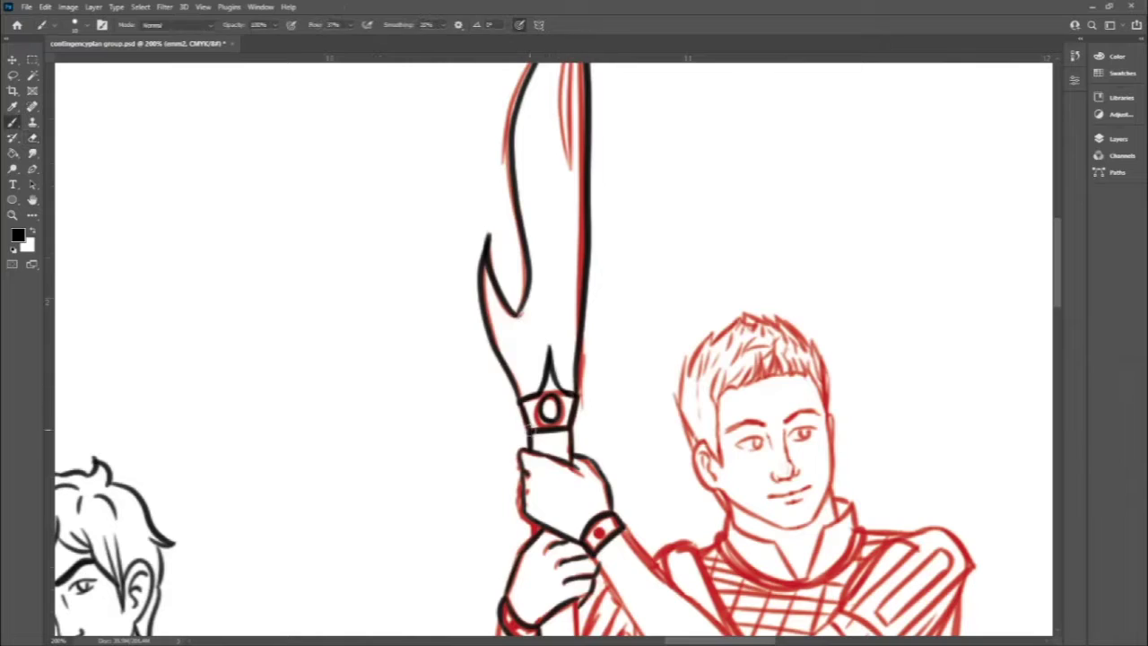
{"action": "scroll", "coordinate": [1002, 254], "scroll_direction": "up", "scroll_amount": 2}
{"action": "key", "text": "ctrl+plus"}
{"action": "scroll", "coordinate": [1003, 254], "scroll_direction": "up", "scroll_amount": 1}
{"action": "left_click_drag", "start_coordinate": [583, 106], "coordinate": [580, 327]}
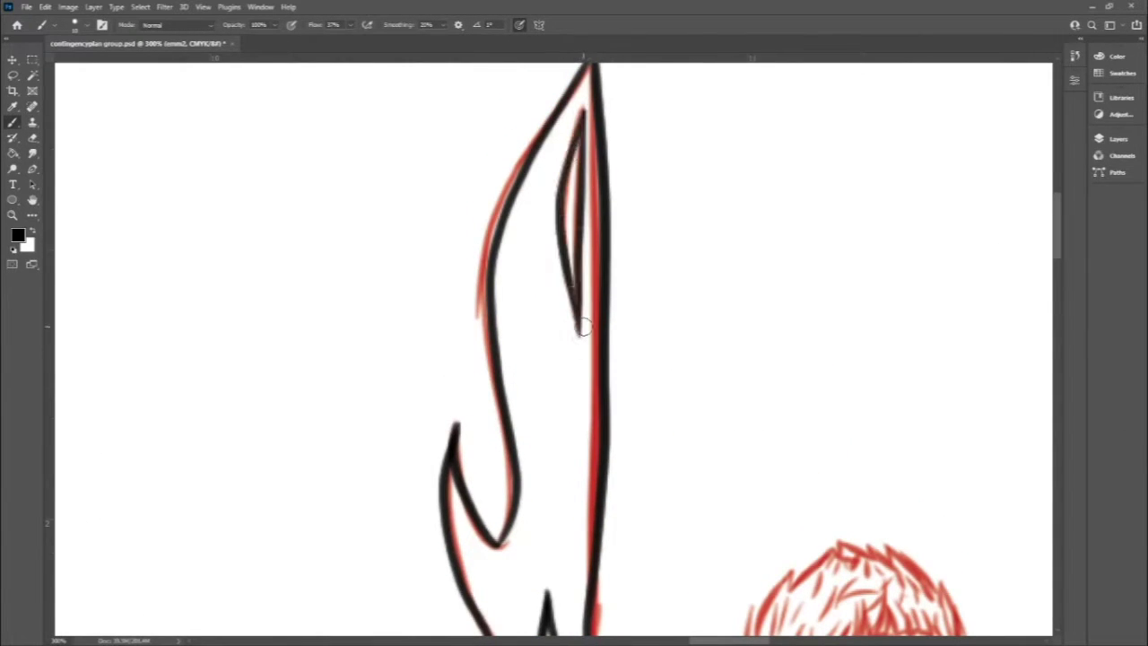
Undo the inner blade line and ink the long shaft lines beside the hand.
{"action": "key", "text": "ctrl+minus"}
{"action": "scroll", "coordinate": [574, 359], "scroll_direction": "up", "scroll_amount": 3}
{"action": "key", "text": "ctrl+plus"}
{"action": "key", "text": "ctrl+z"}
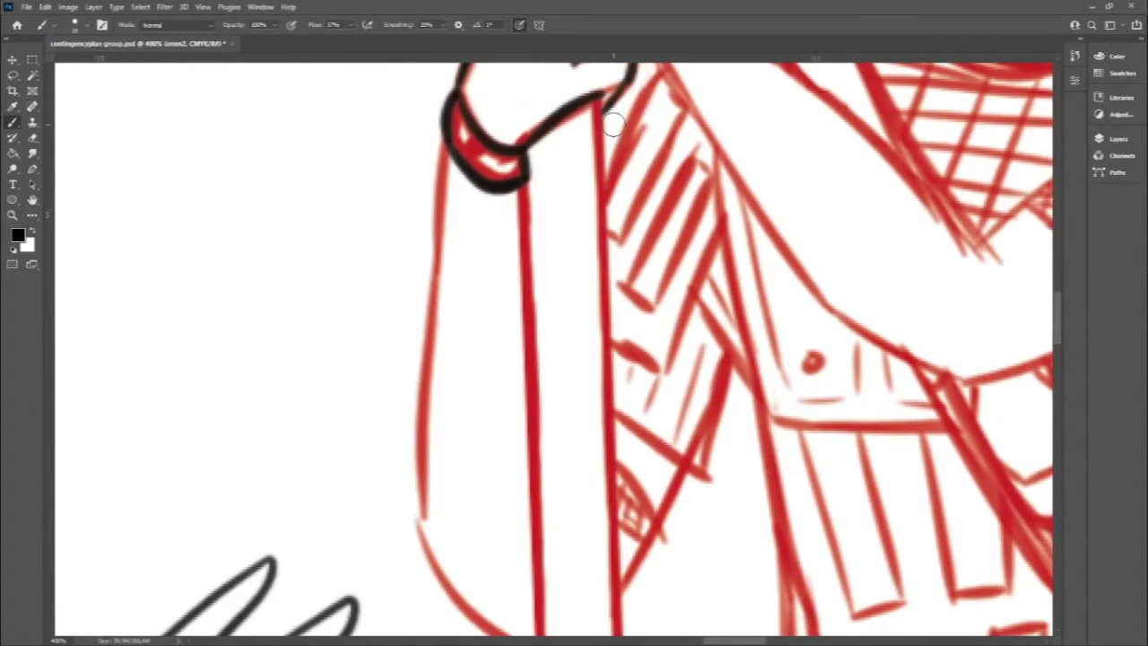
{"action": "left_click_drag", "start_coordinate": [612, 98], "coordinate": [614, 633]}
{"action": "left_click_drag", "start_coordinate": [528, 159], "coordinate": [540, 622]}
{"action": "scroll", "coordinate": [540, 538], "scroll_direction": "down", "scroll_amount": 2}
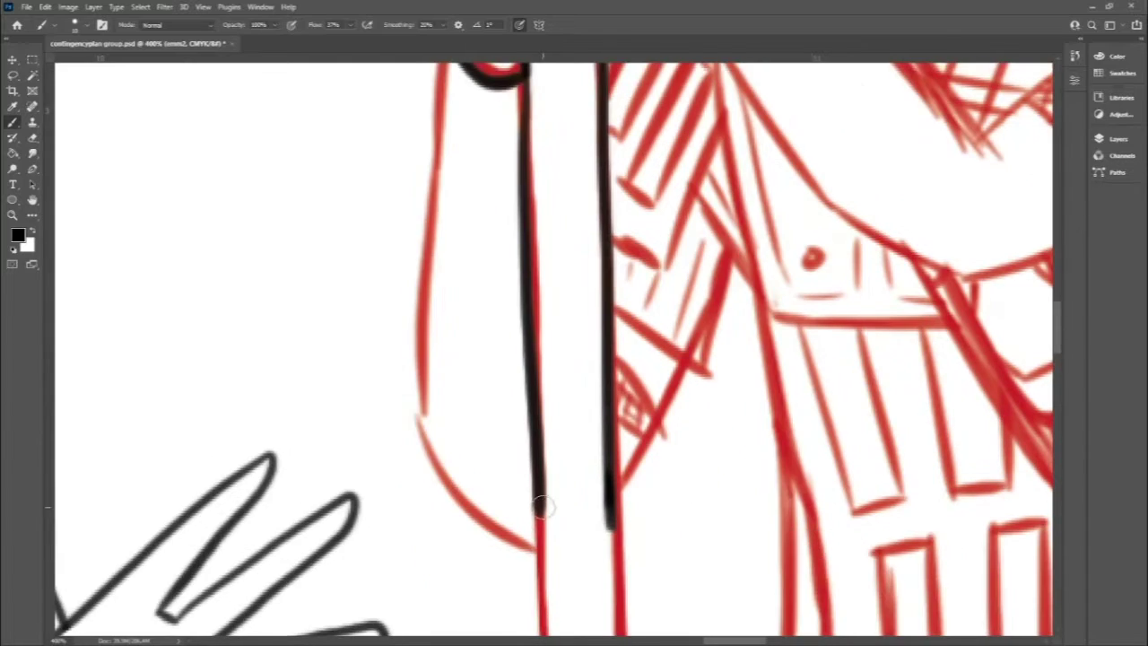
{"action": "left_click_drag", "start_coordinate": [534, 494], "coordinate": [542, 619]}
{"action": "scroll", "coordinate": [539, 359], "scroll_direction": "up", "scroll_amount": 1}
Ink the curve of the left sleeve and the strokes beside it.
{"action": "left_click_drag", "start_coordinate": [424, 90], "coordinate": [540, 610]}
{"action": "scroll", "coordinate": [969, 347], "scroll_direction": "down", "scroll_amount": 4}
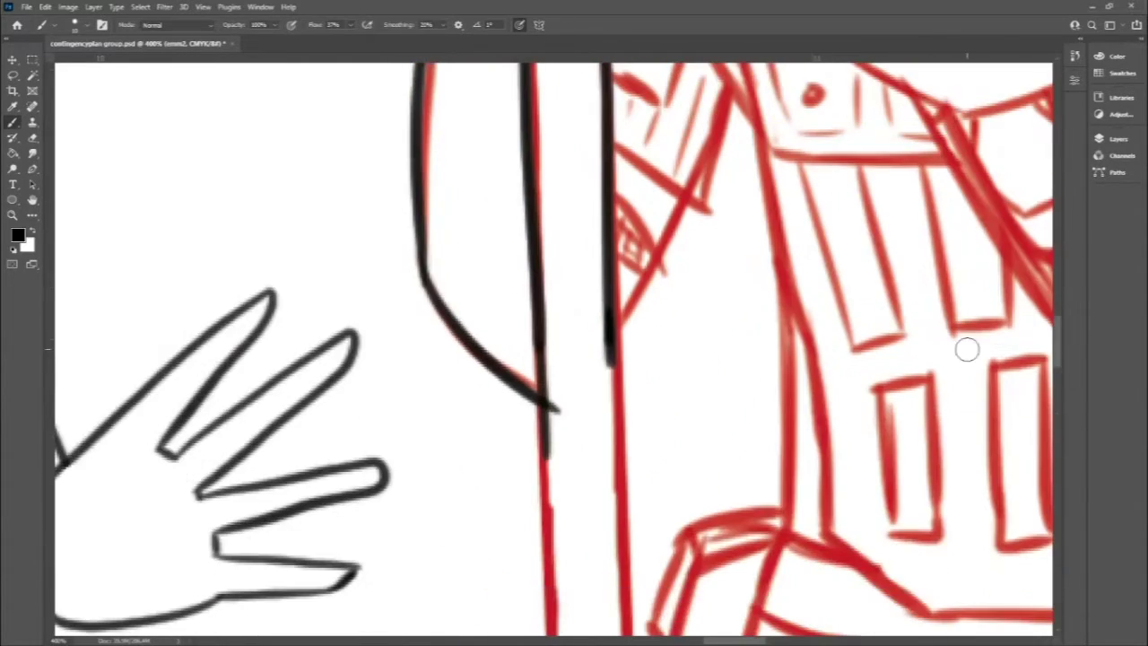
{"action": "key", "text": "e"}
{"action": "scroll", "coordinate": [1063, 361], "scroll_direction": "up", "scroll_amount": 5}
{"action": "key", "text": "b"}
{"action": "left_click_drag", "start_coordinate": [686, 538], "coordinate": [619, 408]}
{"action": "left_click_drag", "start_coordinate": [618, 296], "coordinate": [761, 336]}
{"action": "scroll", "coordinate": [691, 269], "scroll_direction": "up", "scroll_amount": 2}
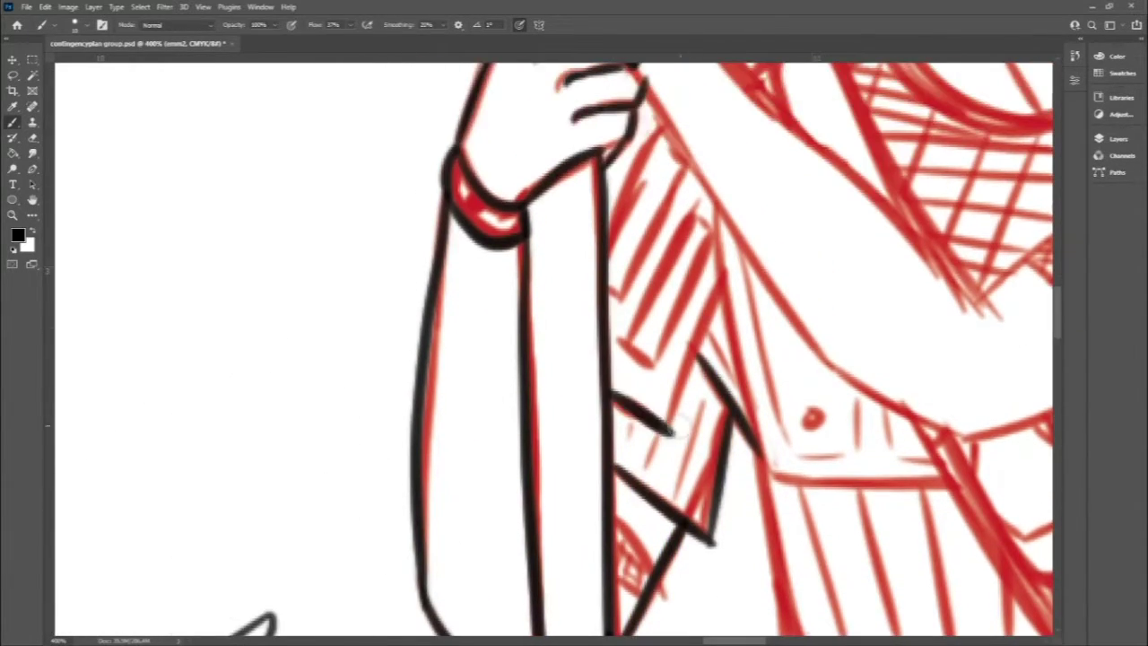
{"action": "left_click_drag", "start_coordinate": [727, 269], "coordinate": [669, 435]}
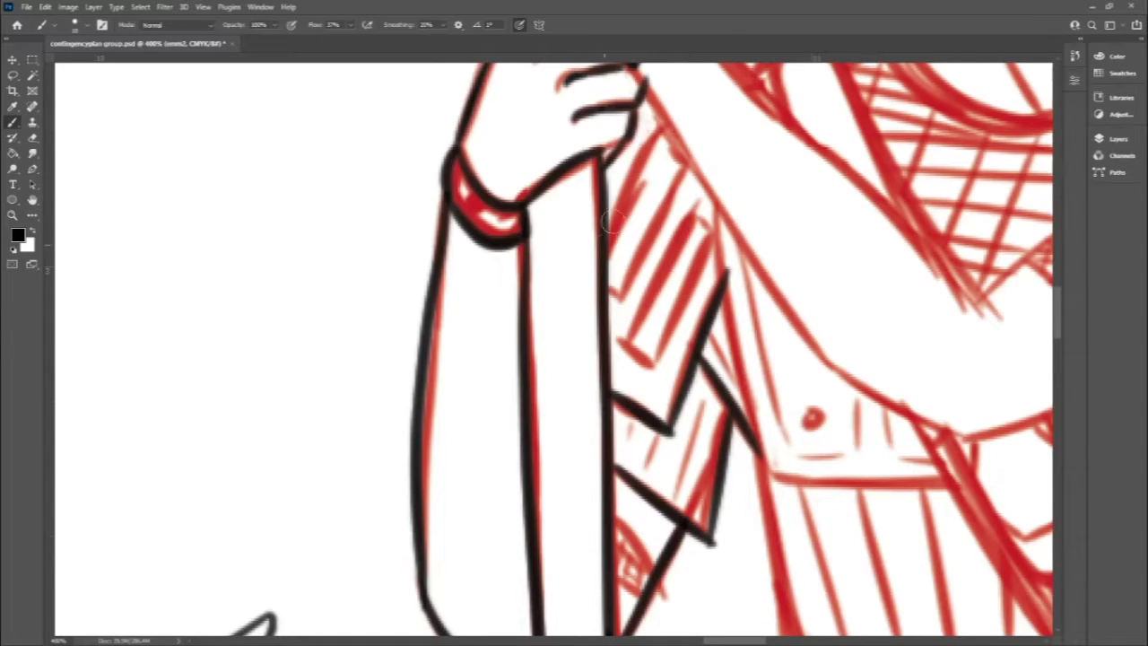
Ink the coat's tapered edge, shoulder curve, panel edge, two stripes, diagonal and pocket.
{"action": "left_click_drag", "start_coordinate": [608, 235], "coordinate": [668, 121]}
{"action": "left_click_drag", "start_coordinate": [686, 211], "coordinate": [729, 296]}
{"action": "left_click_drag", "start_coordinate": [675, 127], "coordinate": [983, 441]}
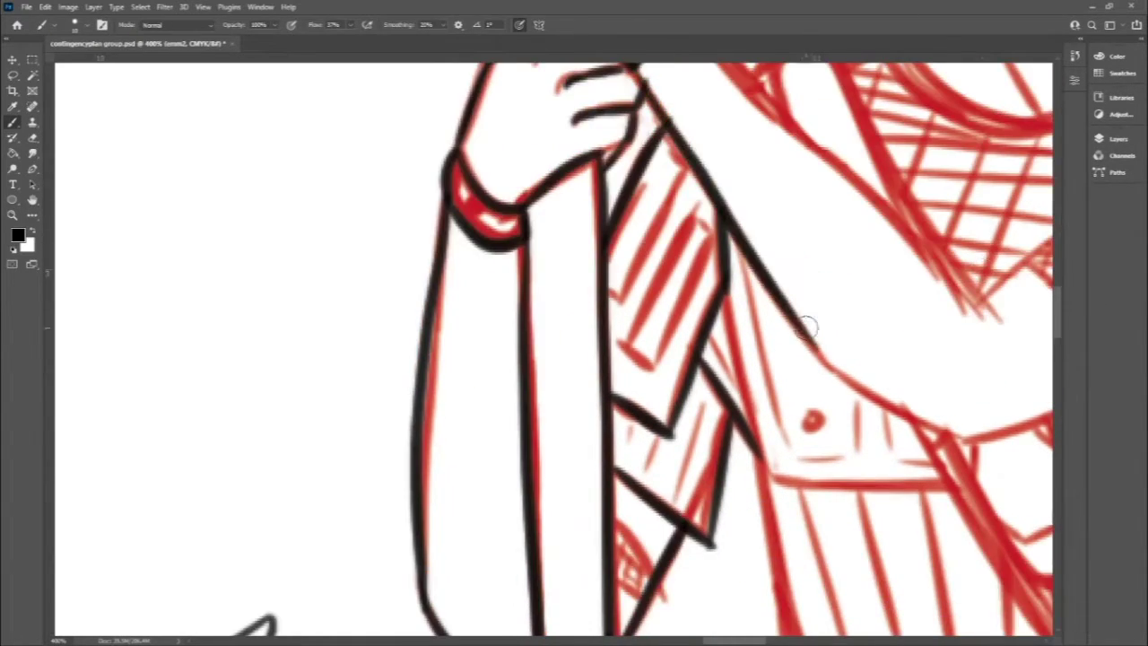
{"action": "left_click_drag", "start_coordinate": [695, 139], "coordinate": [612, 300]}
{"action": "mouse_move", "coordinate": [718, 205]}
{"action": "left_mouse_down"}
{"action": "mouse_move", "coordinate": [630, 348]}
{"action": "mouse_move", "coordinate": [710, 235]}
{"action": "mouse_move", "coordinate": [787, 473]}
{"action": "left_mouse_up"}
{"action": "scroll", "coordinate": [710, 235], "scroll_direction": "down", "scroll_amount": 4}
{"action": "scroll", "coordinate": [710, 235], "scroll_direction": "up", "scroll_amount": 3}
{"action": "left_click_drag", "start_coordinate": [767, 439], "coordinate": [1051, 441]}
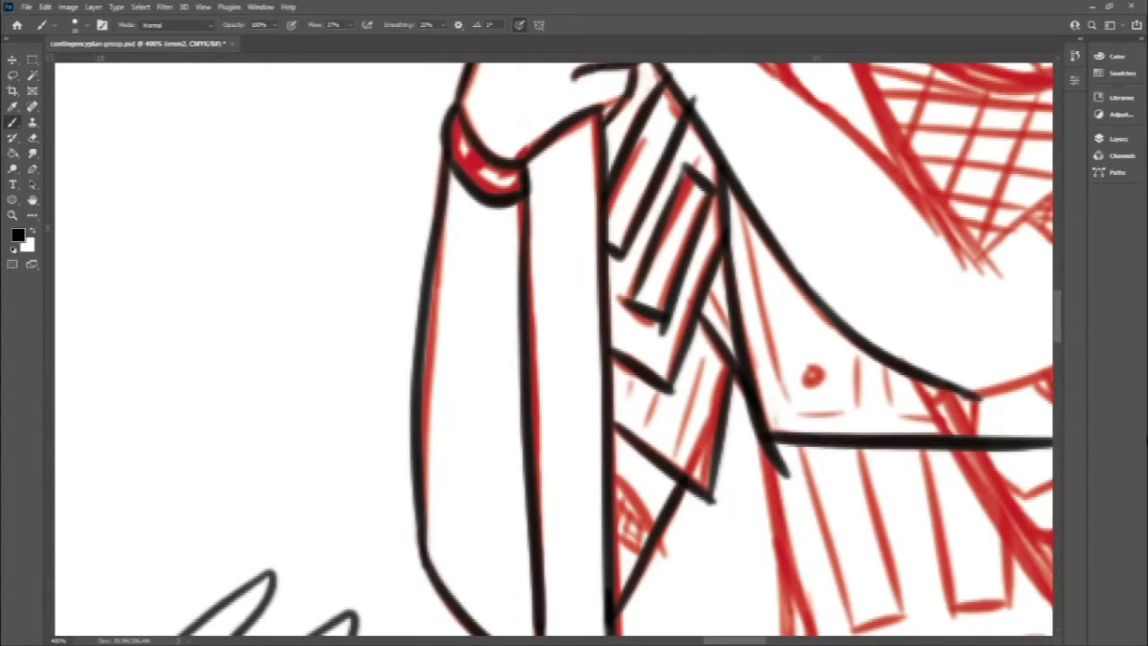
{"action": "left_click_drag", "start_coordinate": [753, 295], "coordinate": [856, 339]}
Ink the long lines running down the coat.
{"action": "scroll", "coordinate": [754, 163], "scroll_direction": "down", "scroll_amount": 5}
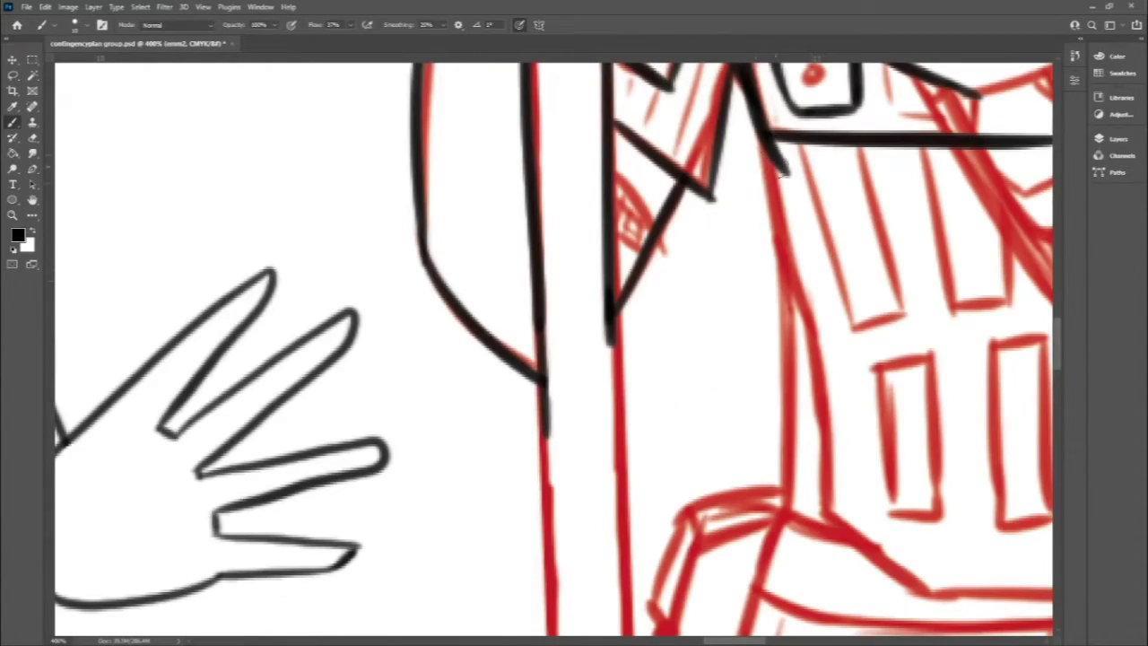
{"action": "left_click_drag", "start_coordinate": [782, 173], "coordinate": [830, 518]}
{"action": "left_click_drag", "start_coordinate": [781, 235], "coordinate": [788, 534]}
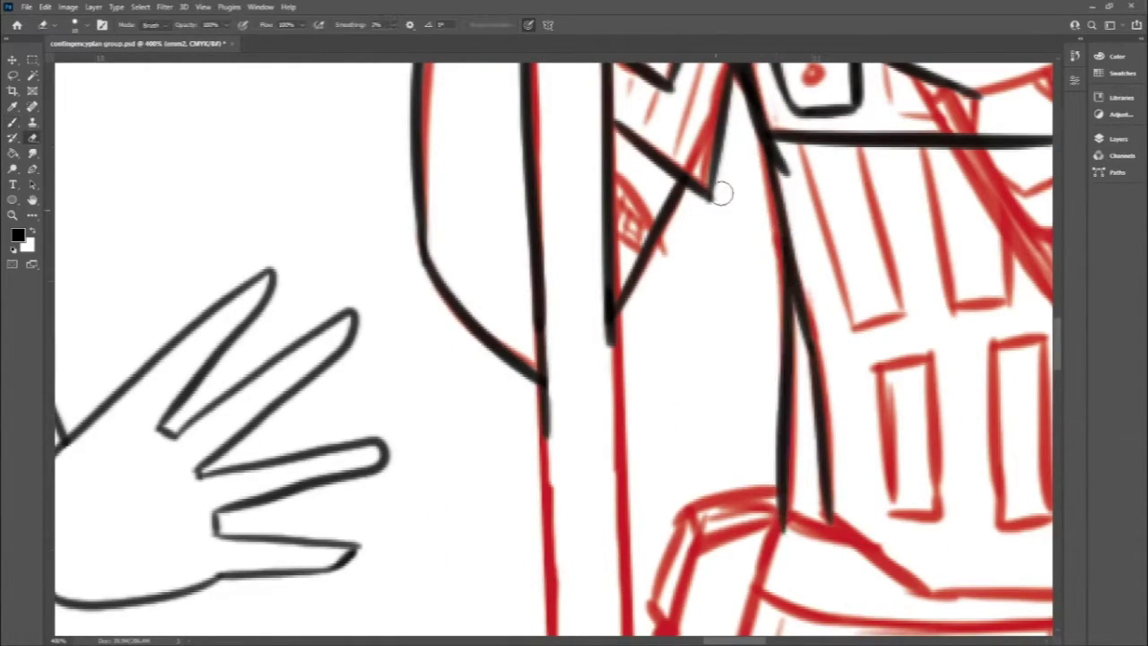
{"action": "scroll", "coordinate": [723, 192], "scroll_direction": "down", "scroll_amount": 3}
{"action": "mouse_move", "coordinate": [787, 334]}
{"action": "left_mouse_down"}
{"action": "mouse_move", "coordinate": [671, 485]}
{"action": "mouse_move", "coordinate": [783, 377]}
{"action": "left_mouse_up"}
{"action": "scroll", "coordinate": [782, 376], "scroll_direction": "down", "scroll_amount": 4}
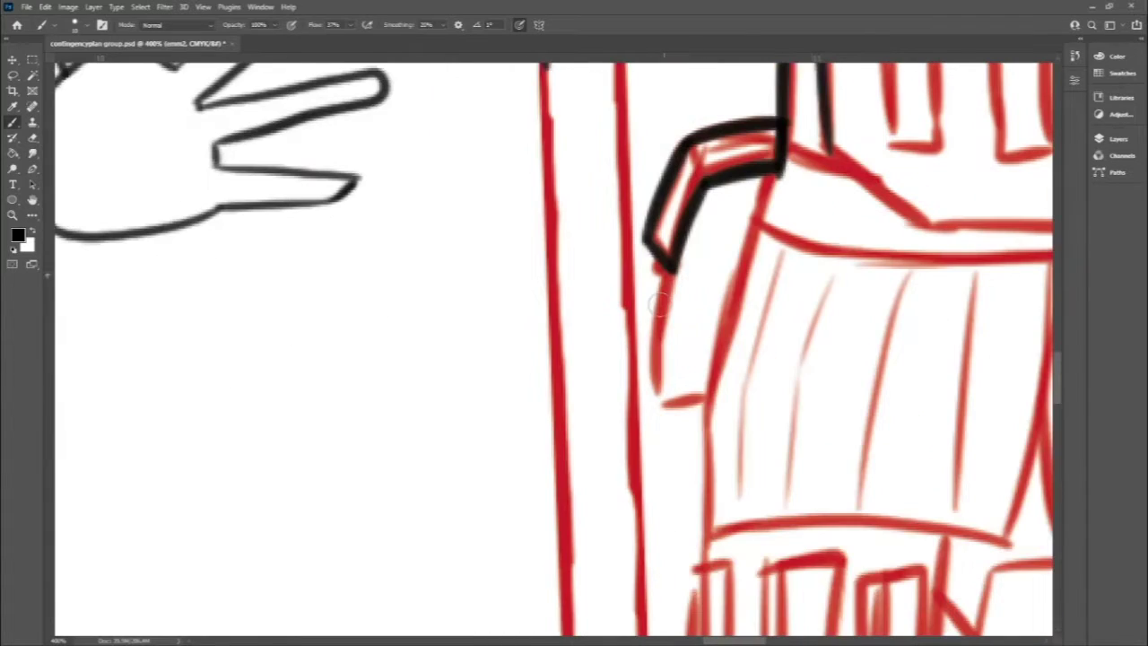
Add the crossing strokes and final long line on the coat panel.
{"action": "left_click_drag", "start_coordinate": [648, 260], "coordinate": [722, 411]}
{"action": "left_click_drag", "start_coordinate": [777, 175], "coordinate": [713, 440]}
{"action": "left_click_drag", "start_coordinate": [709, 561], "coordinate": [778, 175]}
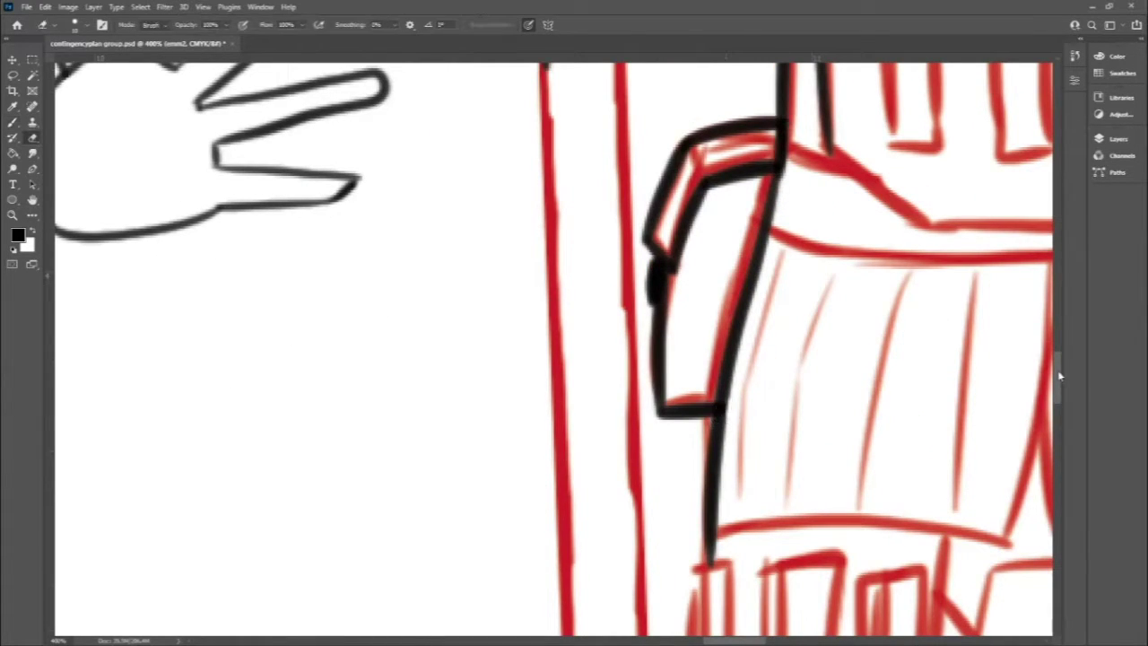
{"action": "scroll", "coordinate": [636, 192], "scroll_direction": "up", "scroll_amount": 2}
{"action": "scroll", "coordinate": [807, 296], "scroll_direction": "up", "scroll_amount": 2}
{"action": "scroll", "coordinate": [1027, 404], "scroll_direction": "down", "scroll_amount": 1}
{"action": "left_click_drag", "start_coordinate": [628, 619], "coordinate": [614, 148]}
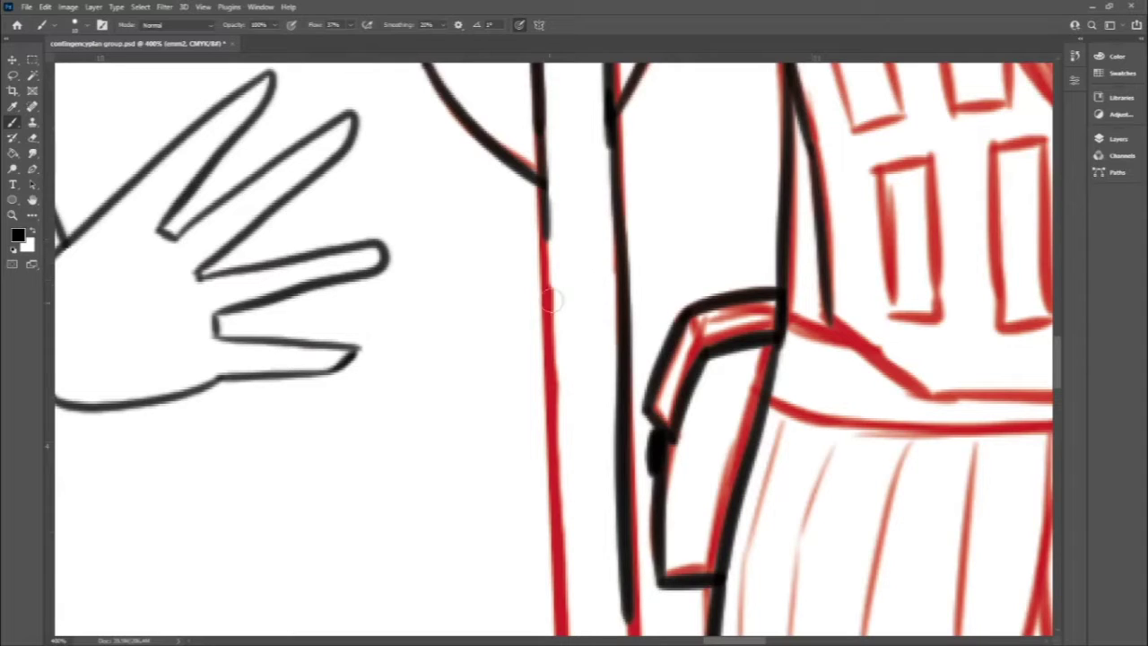
Trace the left pole line, redoing the misplaced pole strokes.
{"action": "left_click_drag", "start_coordinate": [543, 216], "coordinate": [560, 619]}
{"action": "scroll", "coordinate": [674, 520], "scroll_direction": "down", "scroll_amount": 4}
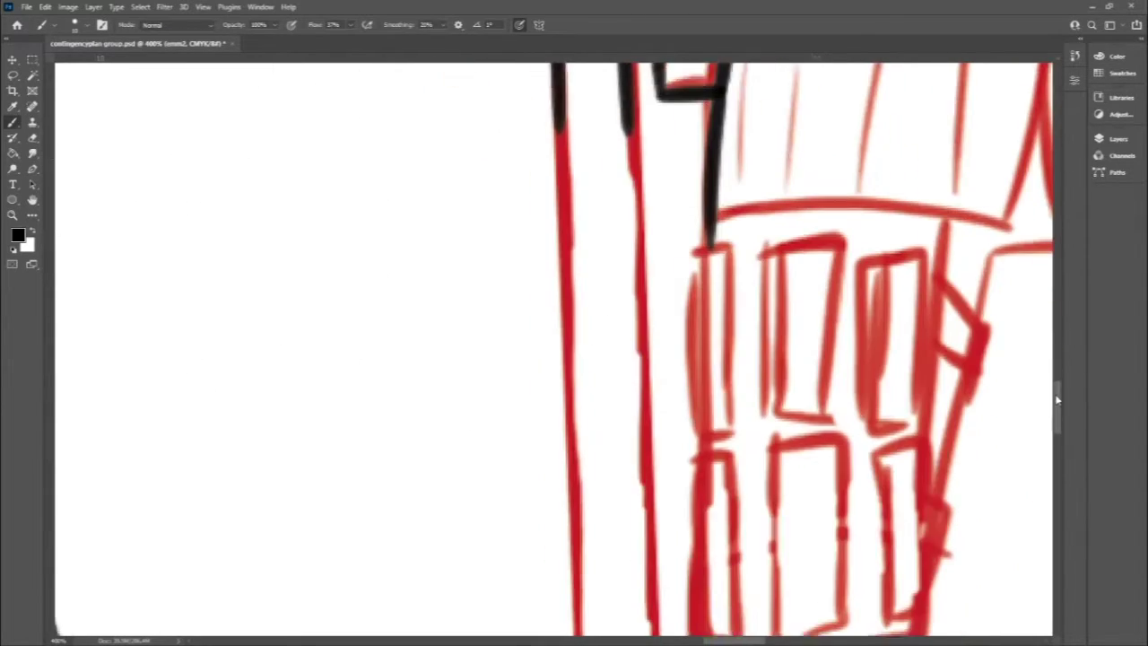
{"action": "left_click_drag", "start_coordinate": [628, 117], "coordinate": [644, 617]}
{"action": "key", "text": "ctrl+z"}
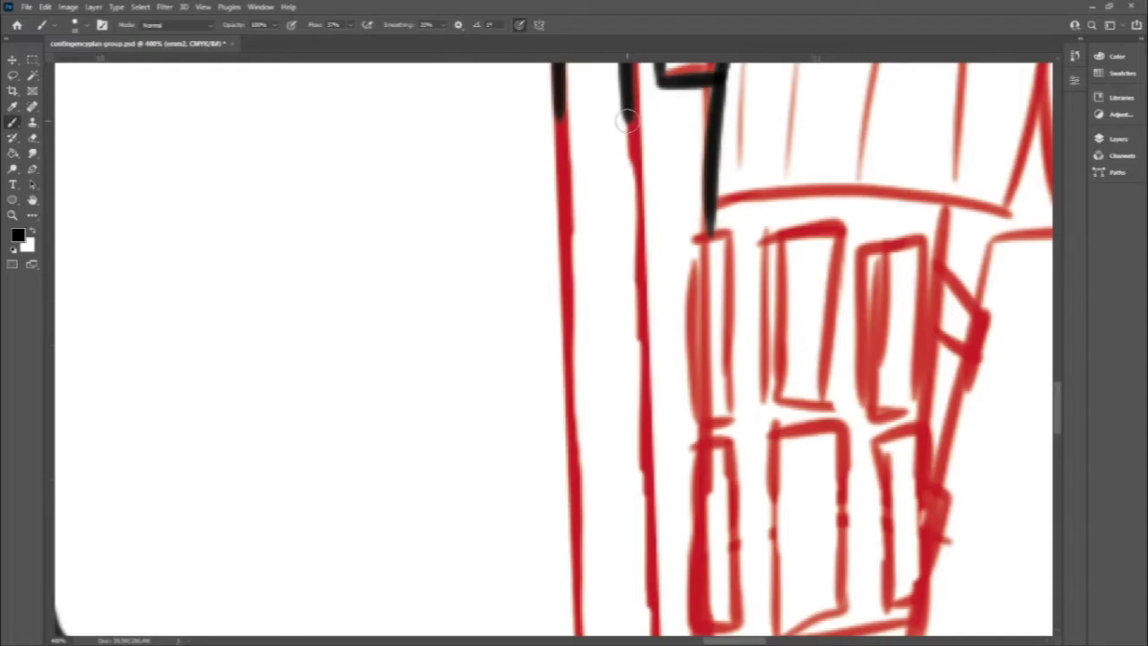
{"action": "left_click_drag", "start_coordinate": [560, 89], "coordinate": [578, 628]}
{"action": "key", "text": "ctrl+z"}
{"action": "left_click_drag", "start_coordinate": [563, 83], "coordinate": [582, 628]}
{"action": "left_click_drag", "start_coordinate": [629, 86], "coordinate": [655, 628]}
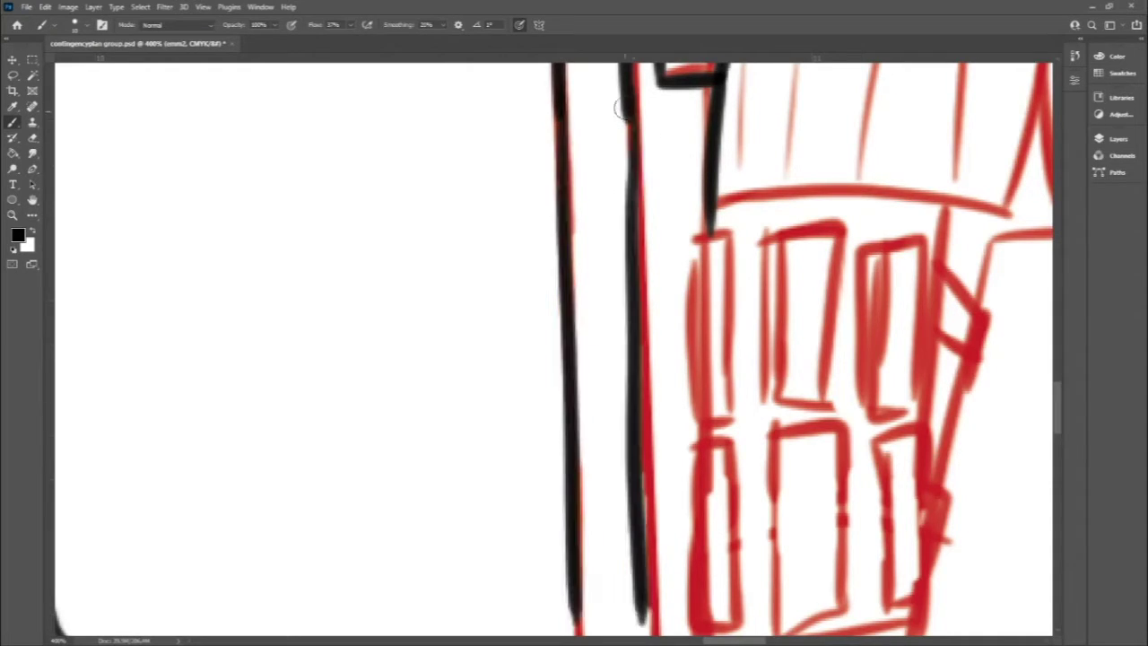
{"action": "scroll", "coordinate": [1005, 455], "scroll_direction": "down", "scroll_amount": 5}
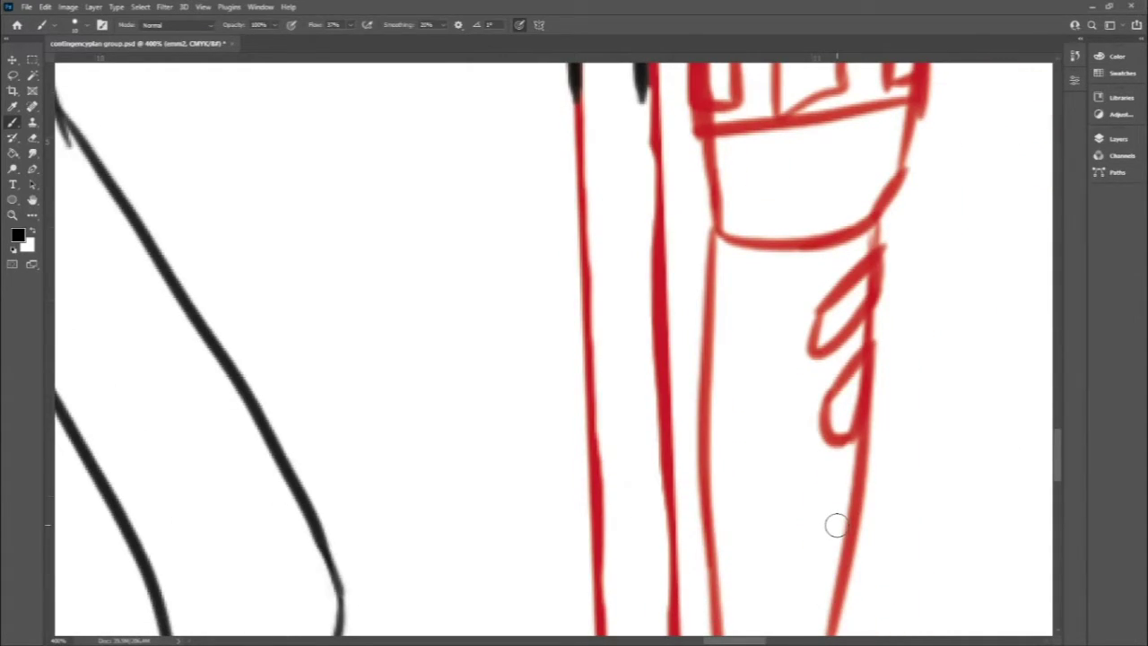
Ink the remaining parallel lines of the pole shaft.
{"action": "left_click_drag", "start_coordinate": [655, 83], "coordinate": [672, 606]}
{"action": "key", "text": "ctrl+z"}
{"action": "left_click_drag", "start_coordinate": [574, 88], "coordinate": [599, 609]}
{"action": "scroll", "coordinate": [600, 609], "scroll_direction": "down", "scroll_amount": 5}
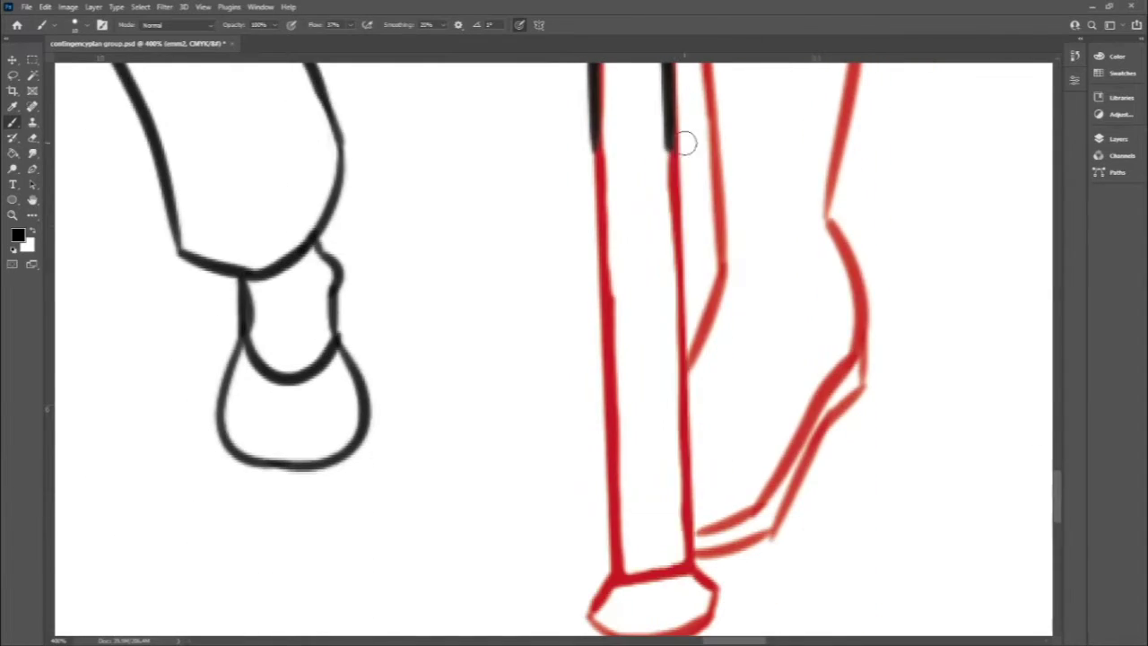
{"action": "left_click_drag", "start_coordinate": [671, 137], "coordinate": [691, 606]}
{"action": "left_click_drag", "start_coordinate": [596, 126], "coordinate": [617, 608]}
{"action": "scroll", "coordinate": [1002, 485], "scroll_direction": "down", "scroll_amount": 1}
Trace the pole's foot outline in black, erasing stray marks.
{"action": "left_click_drag", "start_coordinate": [615, 458], "coordinate": [697, 453]}
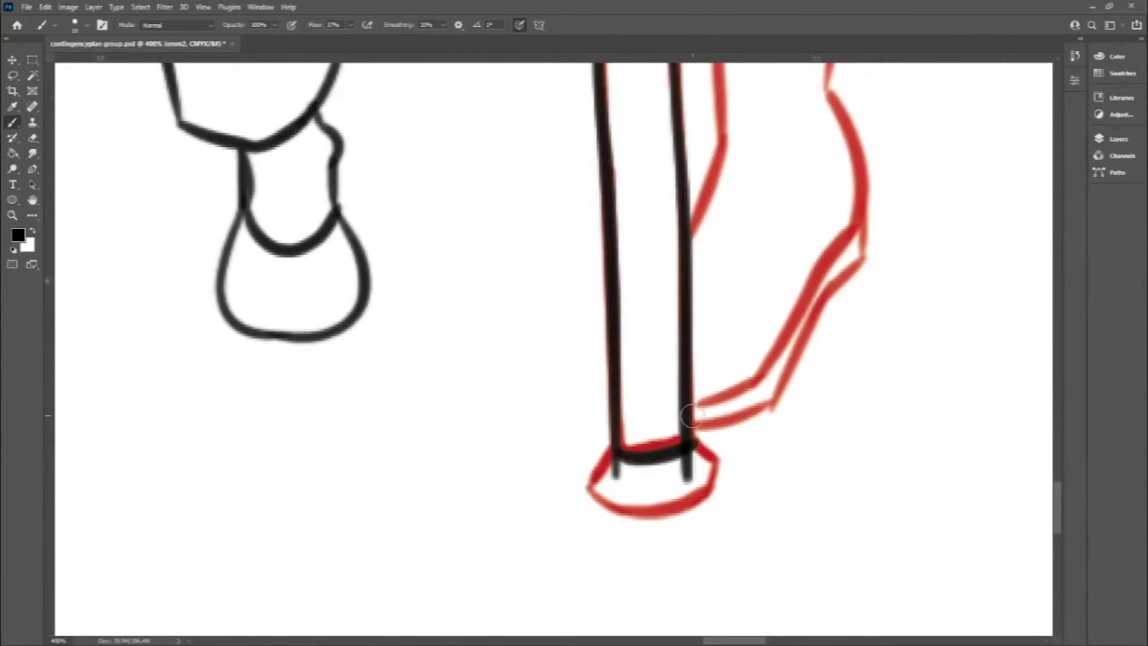
{"action": "key", "text": "e"}
{"action": "key", "text": "b"}
{"action": "mouse_move", "coordinate": [597, 455]}
{"action": "left_mouse_down"}
{"action": "mouse_move", "coordinate": [696, 476]}
{"action": "mouse_move", "coordinate": [721, 463]}
{"action": "left_mouse_up"}
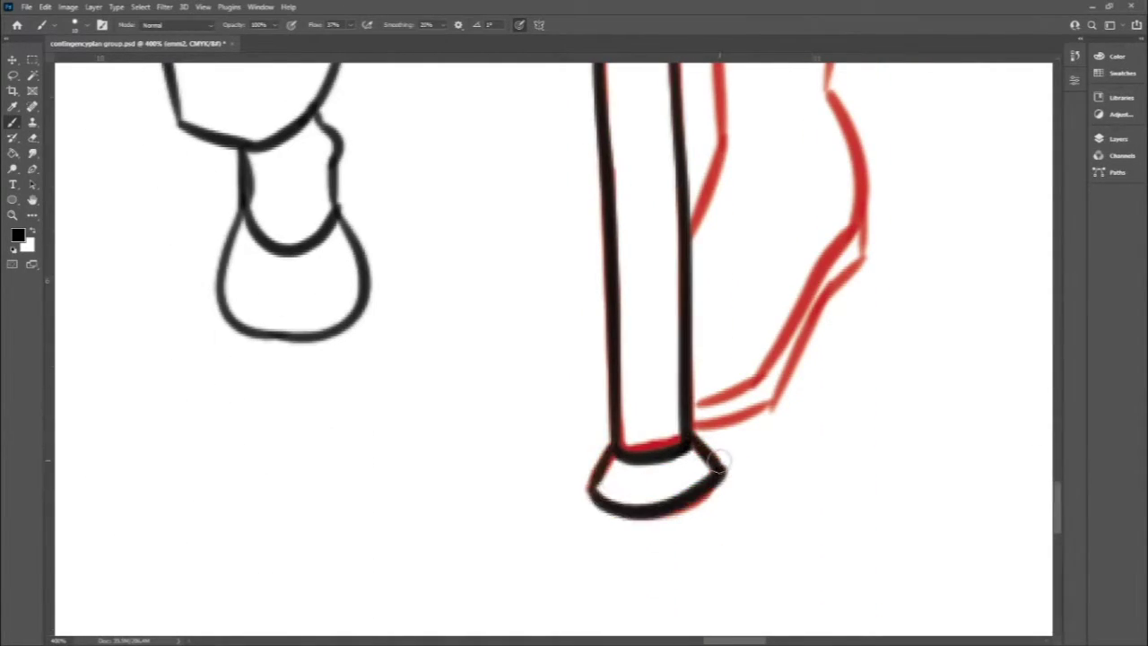
{"action": "scroll", "coordinate": [671, 459], "scroll_direction": "up", "scroll_amount": 5}
{"action": "scroll", "coordinate": [947, 245], "scroll_direction": "right", "scroll_amount": 2}
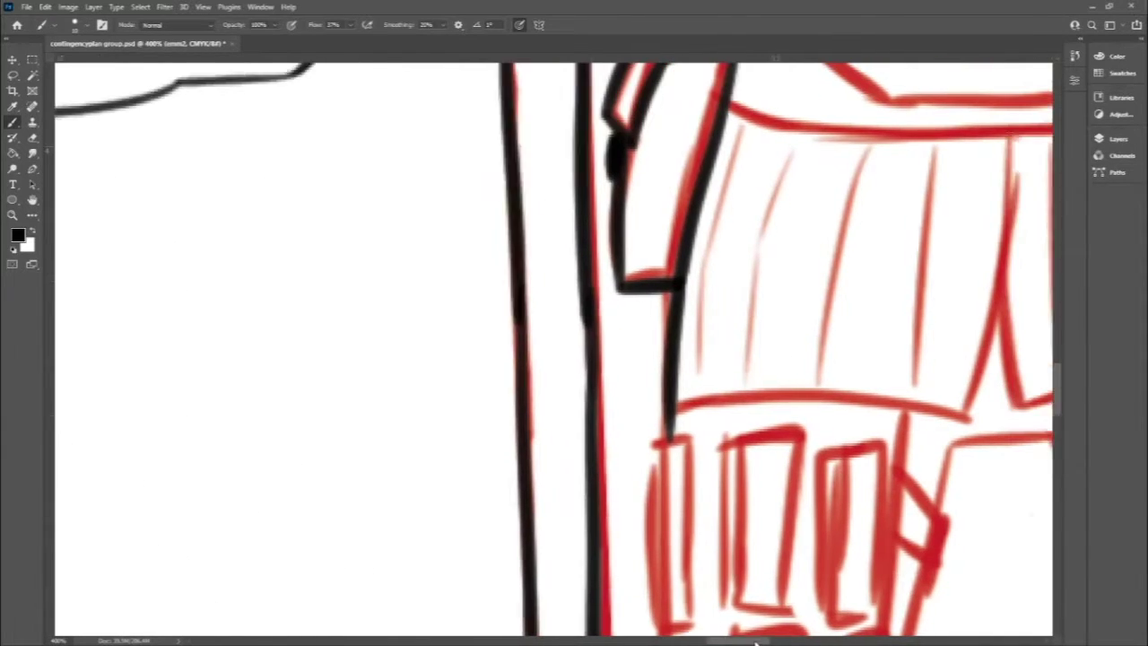
Ink the box's bottom edge, sides and the red bracket on its right.
{"action": "left_click_drag", "start_coordinate": [877, 136], "coordinate": [531, 415]}
{"action": "scroll", "coordinate": [1061, 374], "scroll_direction": "down", "scroll_amount": 5}
{"action": "left_click_drag", "start_coordinate": [533, 549], "coordinate": [746, 525]}
{"action": "left_click_drag", "start_coordinate": [769, 106], "coordinate": [752, 528]}
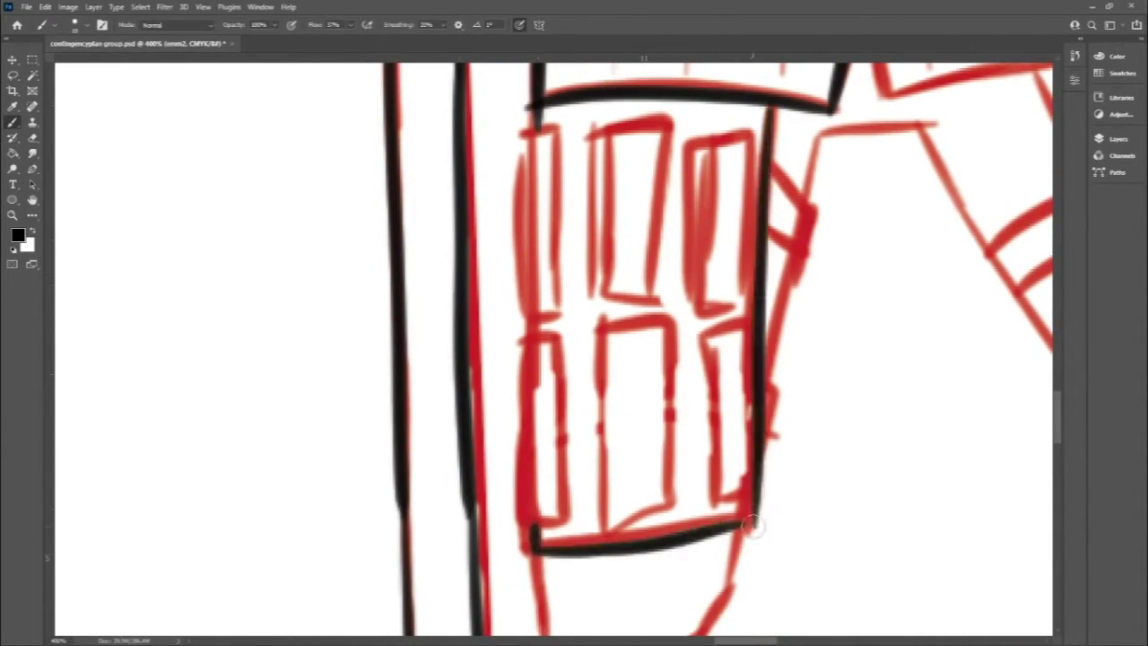
{"action": "left_click_drag", "start_coordinate": [770, 170], "coordinate": [795, 266]}
{"action": "left_click_drag", "start_coordinate": [764, 387], "coordinate": [776, 413]}
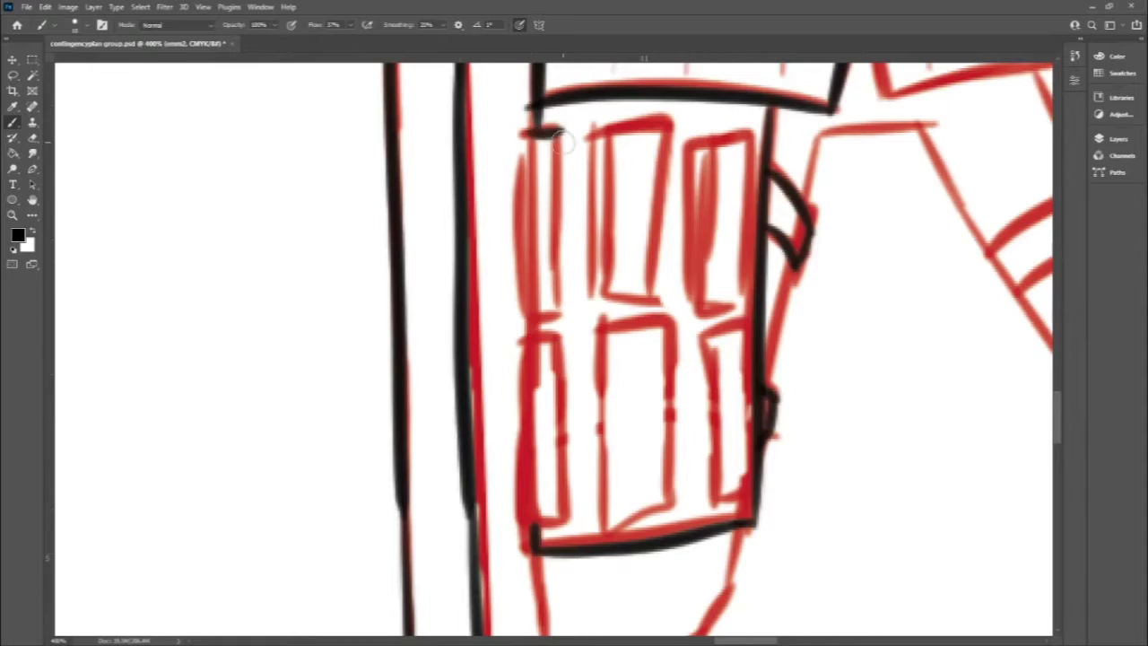
{"action": "left_click_drag", "start_coordinate": [533, 133], "coordinate": [549, 334]}
Outline the narrow top-left panel of the armour piece.
{"action": "key", "text": "e"}
{"action": "scroll", "coordinate": [534, 341], "scroll_direction": "down", "scroll_amount": 3}
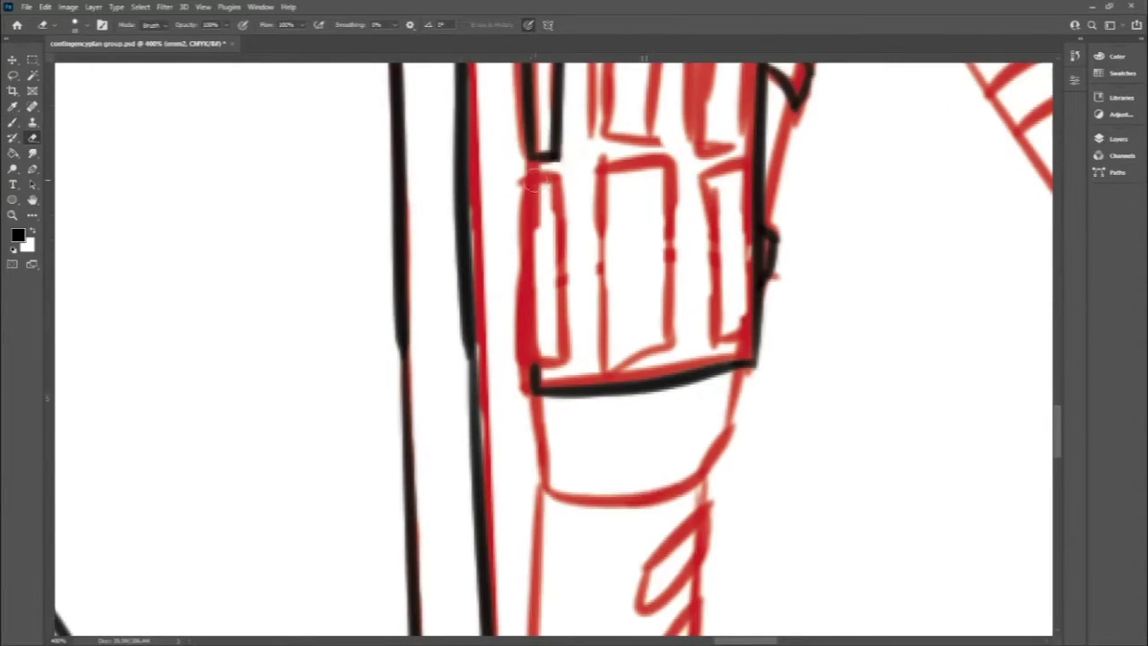
{"action": "key", "text": "b"}
{"action": "mouse_move", "coordinate": [535, 178]}
{"action": "left_mouse_down"}
{"action": "mouse_move", "coordinate": [537, 361]}
{"action": "mouse_move", "coordinate": [535, 173]}
{"action": "left_mouse_up"}
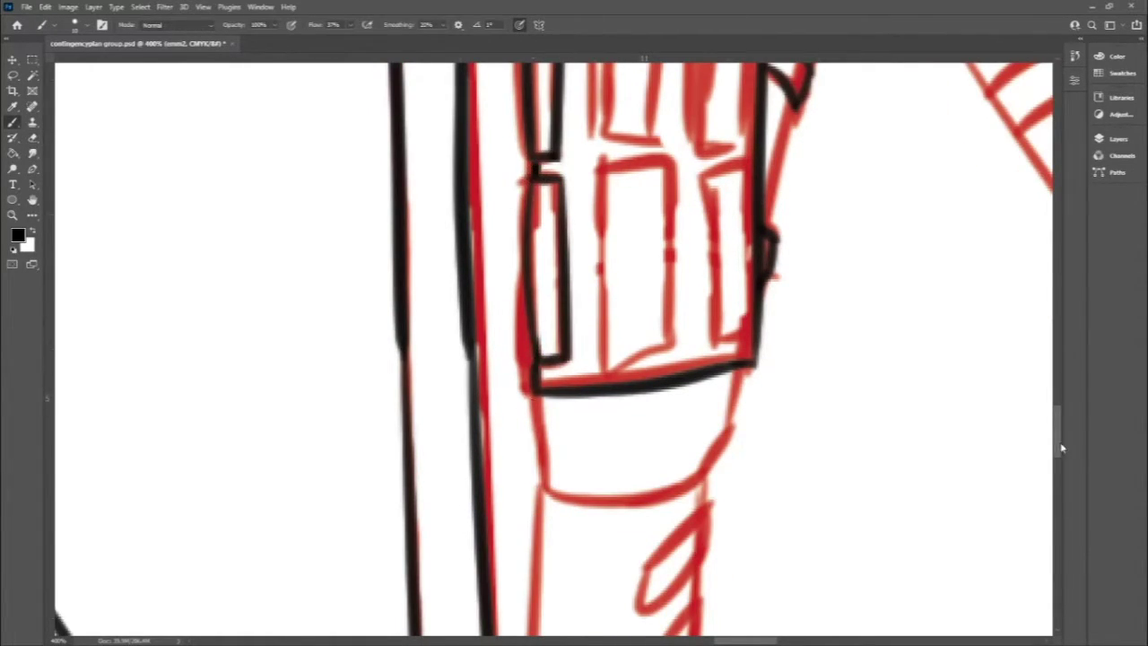
{"action": "scroll", "coordinate": [1062, 447], "scroll_direction": "up", "scroll_amount": 3}
{"action": "left_click_drag", "start_coordinate": [597, 332], "coordinate": [656, 332]}
{"action": "scroll", "coordinate": [1041, 395], "scroll_direction": "down", "scroll_amount": 2}
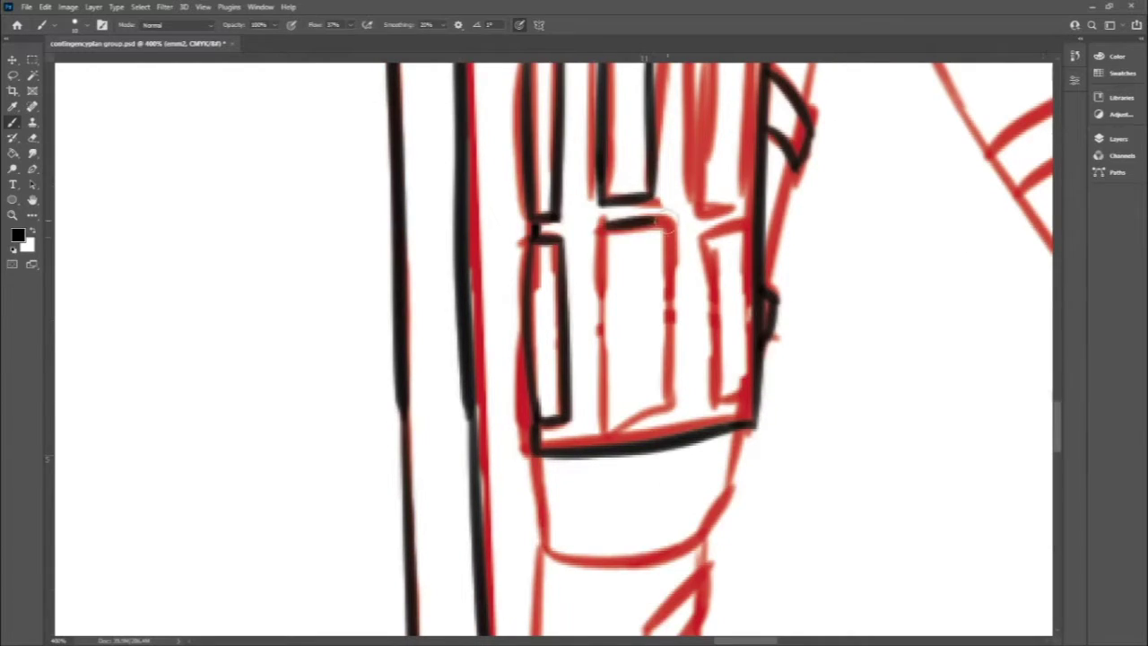
Outline the upper-right panel of the armour piece.
{"action": "left_click_drag", "start_coordinate": [669, 223], "coordinate": [663, 409]}
{"action": "left_click_drag", "start_coordinate": [601, 226], "coordinate": [606, 422]}
{"action": "mouse_move", "coordinate": [694, 226]}
{"action": "left_mouse_down"}
{"action": "mouse_move", "coordinate": [700, 395]}
{"action": "mouse_move", "coordinate": [750, 413]}
{"action": "left_mouse_up"}
{"action": "scroll", "coordinate": [755, 254], "scroll_direction": "up", "scroll_amount": 3}
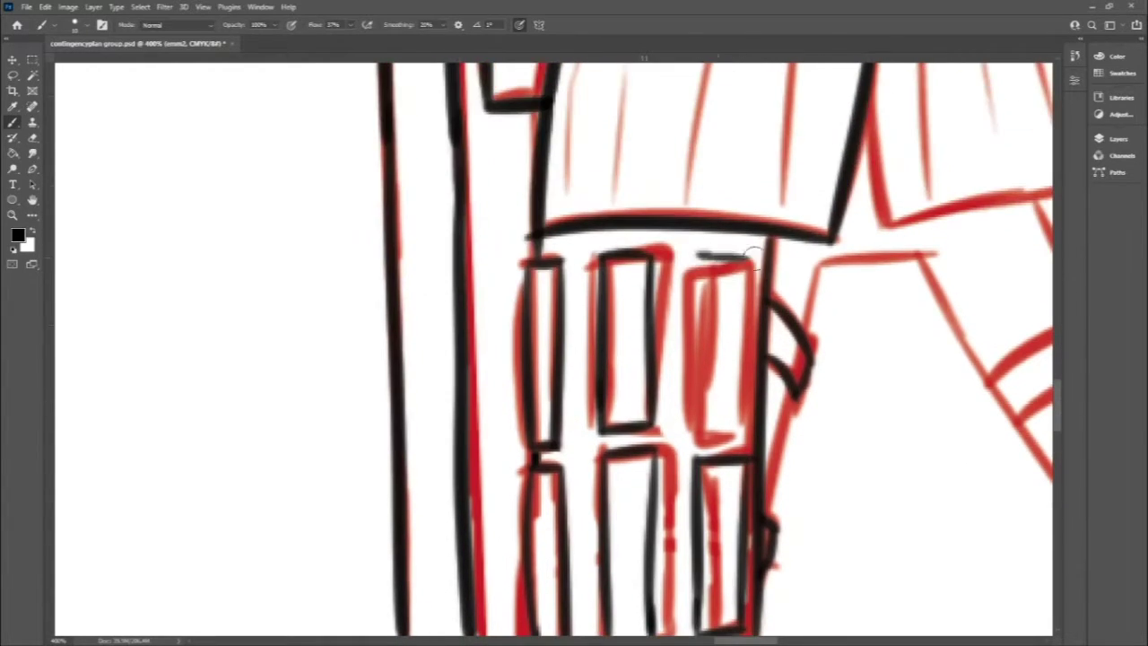
{"action": "mouse_move", "coordinate": [754, 254]}
{"action": "left_mouse_down"}
{"action": "mouse_move", "coordinate": [684, 442]}
{"action": "mouse_move", "coordinate": [700, 429]}
{"action": "left_mouse_up"}
Clean stray ink and add a small dab and lower strokes on the armour piece.
{"action": "key", "text": "e"}
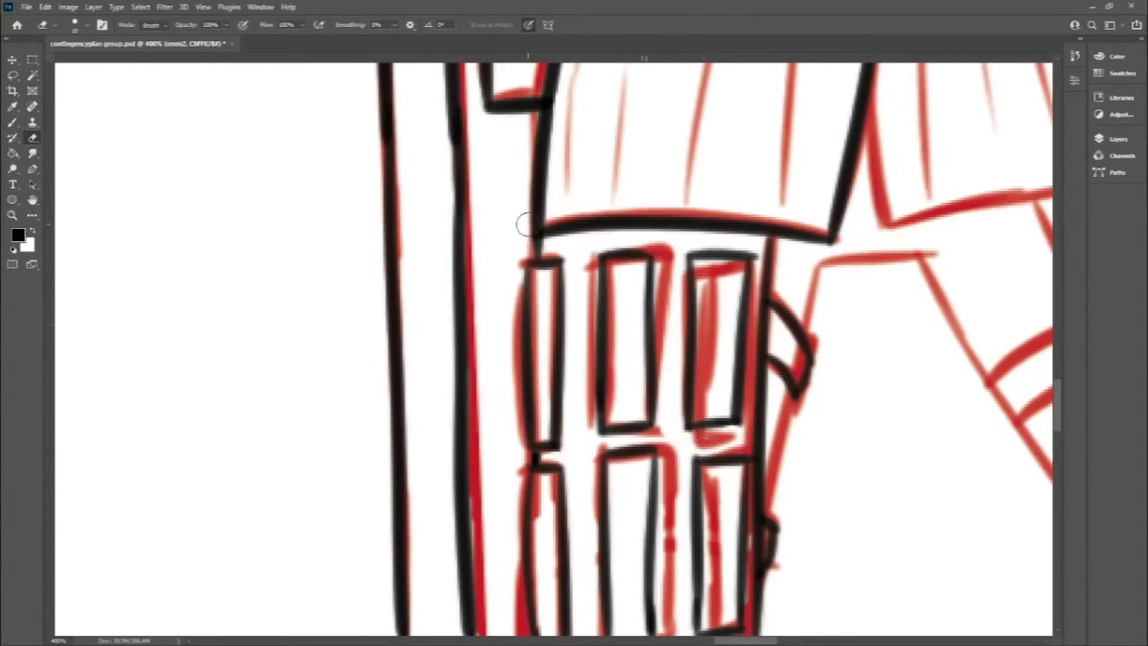
{"action": "key", "text": "b"}
{"action": "left_click", "coordinate": [627, 283]}
{"action": "mouse_move", "coordinate": [818, 266]}
{"action": "left_mouse_down"}
{"action": "mouse_move", "coordinate": [924, 255]}
{"action": "mouse_move", "coordinate": [802, 343]}
{"action": "mouse_move", "coordinate": [724, 449]}
{"action": "left_mouse_up"}
{"action": "scroll", "coordinate": [808, 341], "scroll_direction": "down", "scroll_amount": 3}
{"action": "scroll", "coordinate": [807, 341], "scroll_direction": "down", "scroll_amount": 3}
{"action": "left_click_drag", "start_coordinate": [537, 386], "coordinate": [674, 489]}
{"action": "scroll", "coordinate": [717, 269], "scroll_direction": "down", "scroll_amount": 7}
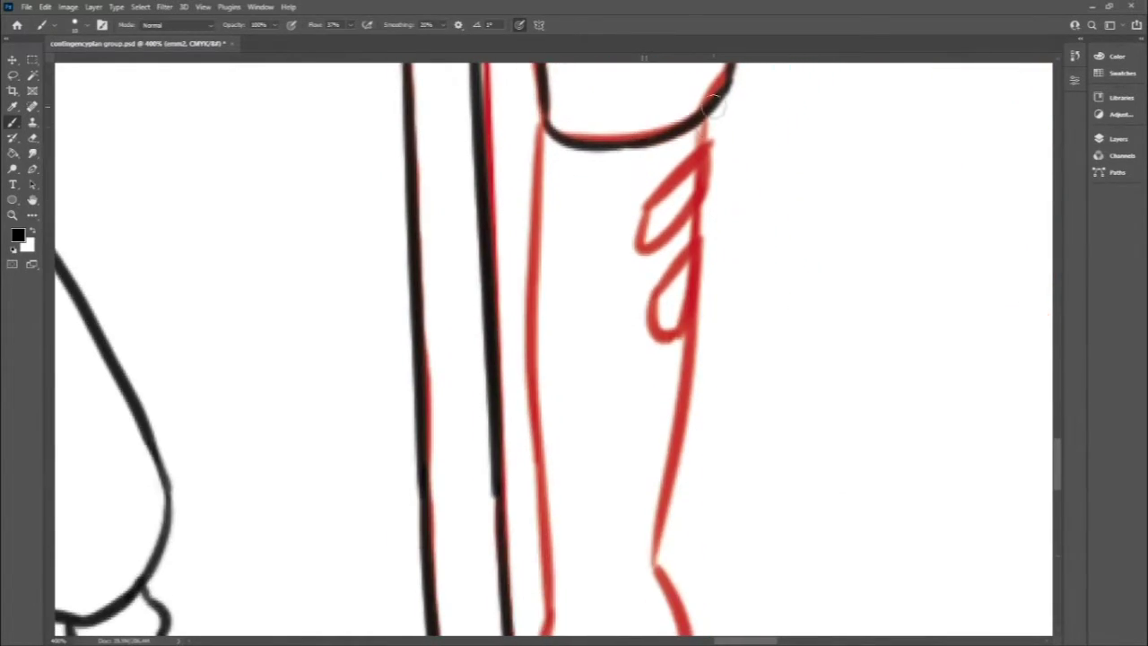
Ink the leg and boot lines below the armour piece.
{"action": "left_click_drag", "start_coordinate": [713, 98], "coordinate": [650, 251]}
{"action": "left_click_drag", "start_coordinate": [705, 224], "coordinate": [668, 332]}
{"action": "scroll", "coordinate": [668, 370], "scroll_direction": "down", "scroll_amount": 3}
{"action": "left_click_drag", "start_coordinate": [682, 259], "coordinate": [689, 542]}
{"action": "scroll", "coordinate": [700, 315], "scroll_direction": "up", "scroll_amount": 3}
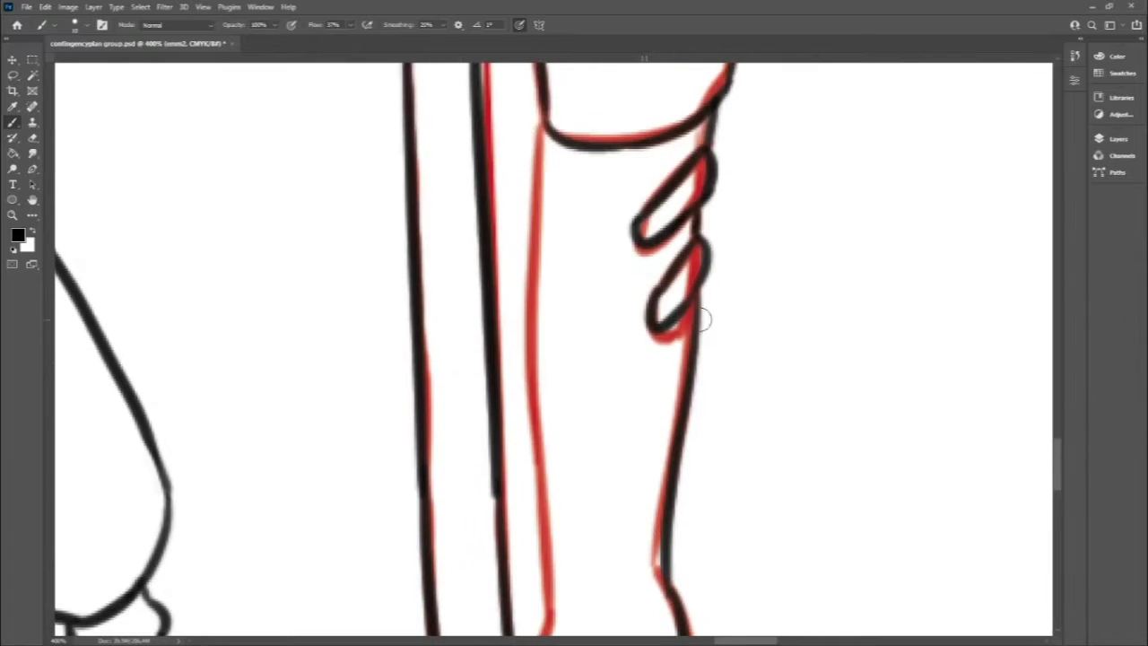
{"action": "mouse_move", "coordinate": [542, 121]}
{"action": "left_mouse_down"}
{"action": "mouse_move", "coordinate": [521, 530]}
{"action": "mouse_move", "coordinate": [628, 410]}
{"action": "left_mouse_up"}
{"action": "scroll", "coordinate": [538, 449], "scroll_direction": "down", "scroll_amount": 5}
{"action": "scroll", "coordinate": [556, 430], "scroll_direction": "down", "scroll_amount": 2}
{"action": "left_click_drag", "start_coordinate": [683, 328], "coordinate": [520, 530]}
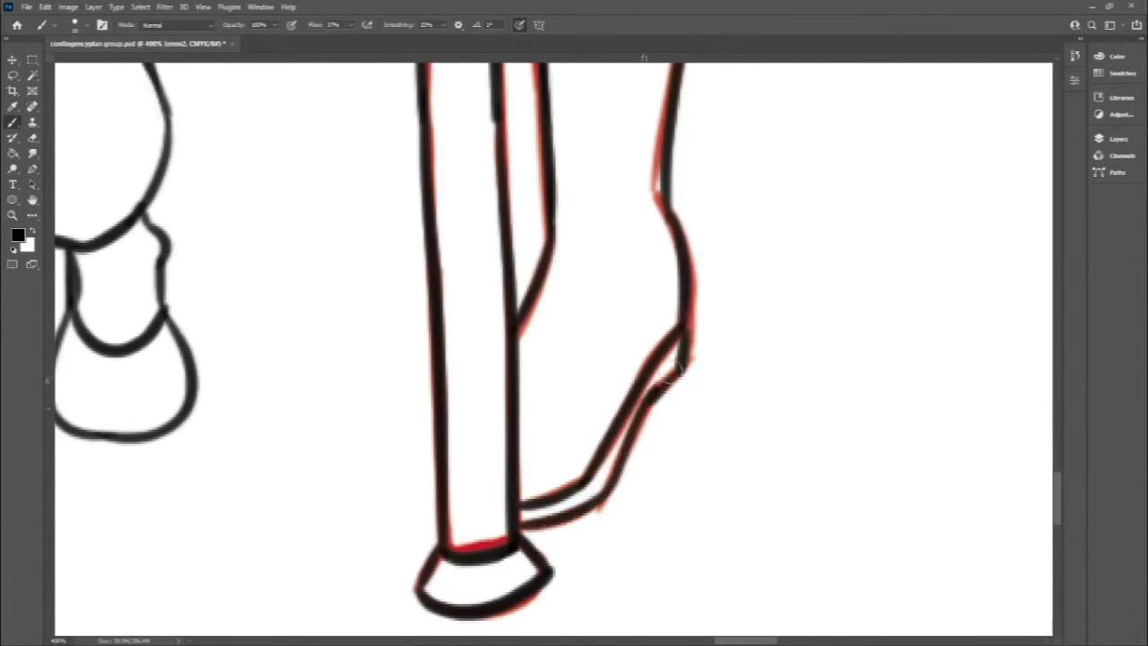
{"action": "scroll", "coordinate": [730, 423], "scroll_direction": "up", "scroll_amount": 5}
{"action": "scroll", "coordinate": [1041, 503], "scroll_direction": "up", "scroll_amount": 5}
Ink the diagonal arm line, the boot's bottom curve and two pairs of cuff lines.
{"action": "left_click_drag", "start_coordinate": [431, 583], "coordinate": [314, 429]}
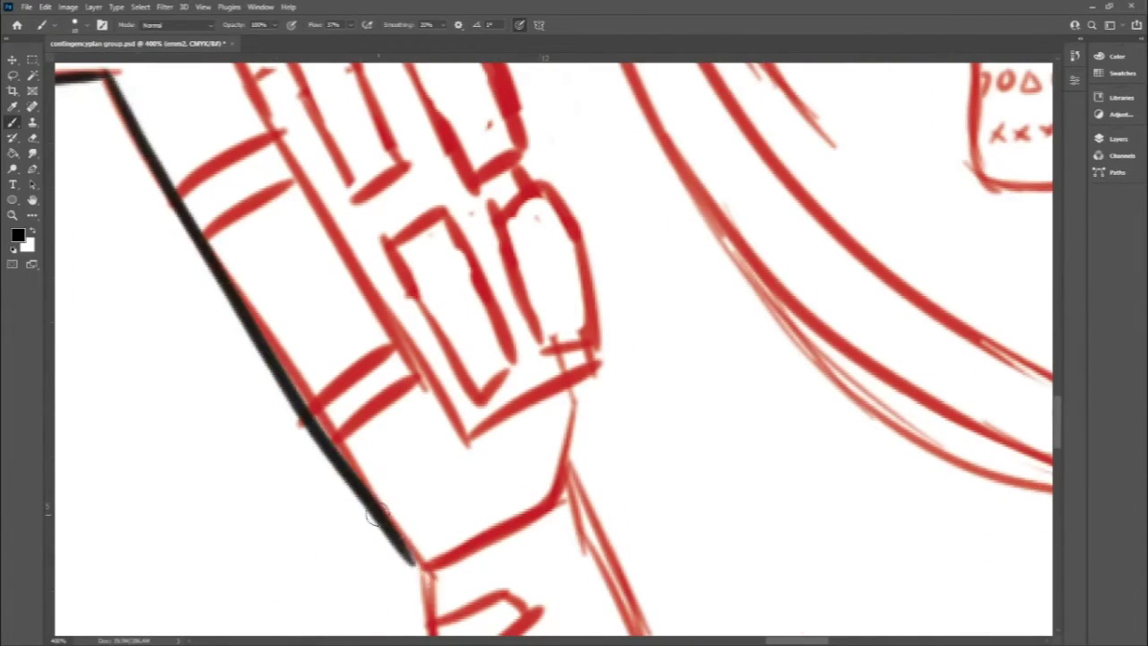
{"action": "left_click_drag", "start_coordinate": [579, 381], "coordinate": [429, 570]}
{"action": "mouse_move", "coordinate": [202, 238]}
{"action": "left_mouse_down"}
{"action": "mouse_move", "coordinate": [273, 136]}
{"action": "mouse_move", "coordinate": [292, 182]}
{"action": "left_mouse_up"}
{"action": "left_click_drag", "start_coordinate": [323, 449], "coordinate": [399, 343]}
{"action": "mouse_move", "coordinate": [336, 440]}
{"action": "left_mouse_down"}
{"action": "mouse_move", "coordinate": [435, 370]}
{"action": "mouse_move", "coordinate": [594, 365]}
{"action": "left_mouse_up"}
Trace the V under the hand and the three gauntlet rectangles in black.
{"action": "mouse_move", "coordinate": [384, 244]}
{"action": "left_mouse_down"}
{"action": "mouse_move", "coordinate": [439, 216]}
{"action": "mouse_move", "coordinate": [518, 363]}
{"action": "left_mouse_up"}
{"action": "left_click_drag", "start_coordinate": [392, 247], "coordinate": [480, 393]}
{"action": "left_click_drag", "start_coordinate": [339, 163], "coordinate": [395, 310]}
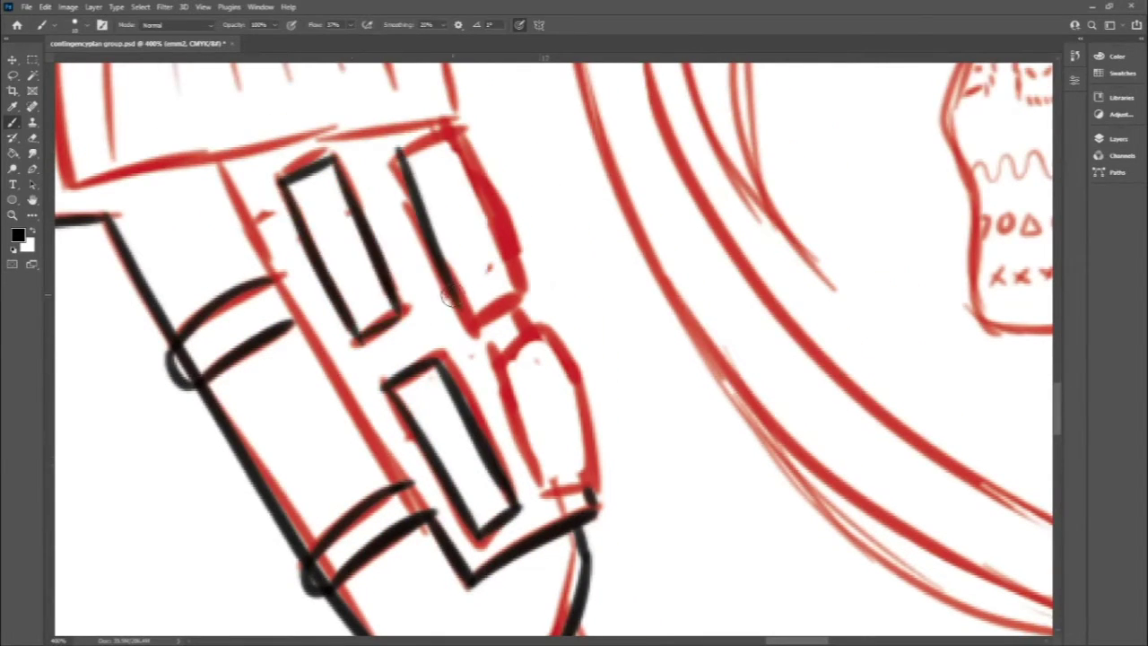
{"action": "left_click_drag", "start_coordinate": [462, 134], "coordinate": [519, 289]}
{"action": "left_click_drag", "start_coordinate": [489, 339], "coordinate": [594, 513]}
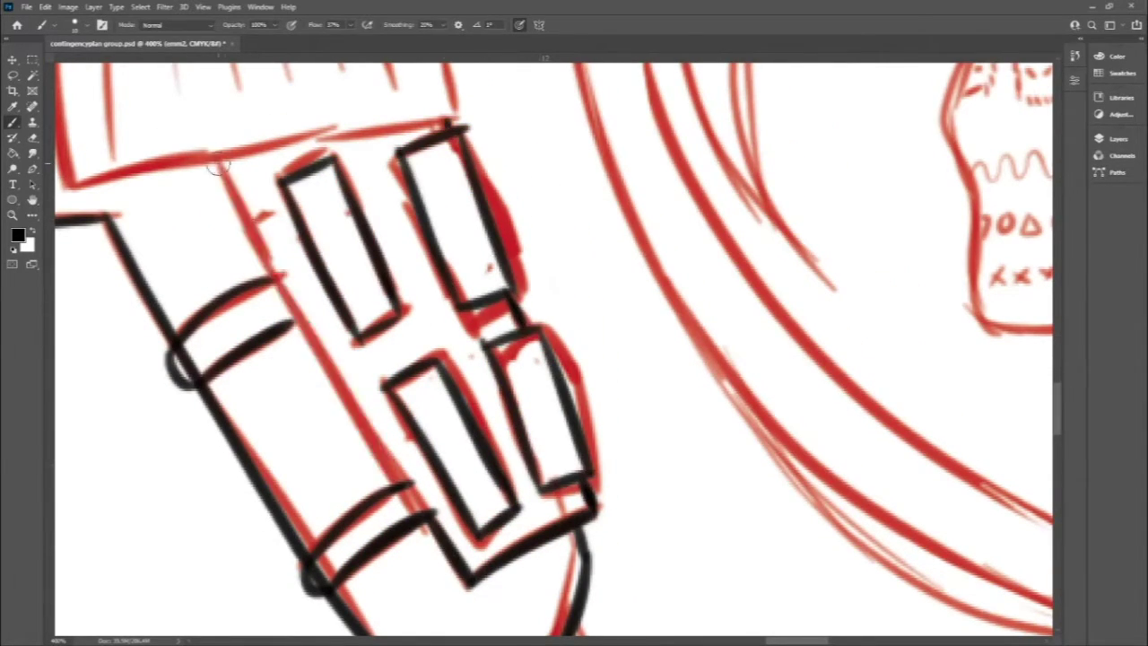
{"action": "left_click_drag", "start_coordinate": [220, 166], "coordinate": [444, 552]}
Ink the tunic's lower edge, clean stray ink, and trace both red waist curves.
{"action": "scroll", "coordinate": [533, 252], "scroll_direction": "up", "scroll_amount": 5}
{"action": "left_click_drag", "start_coordinate": [368, 121], "coordinate": [467, 381]}
{"action": "key", "text": "e"}
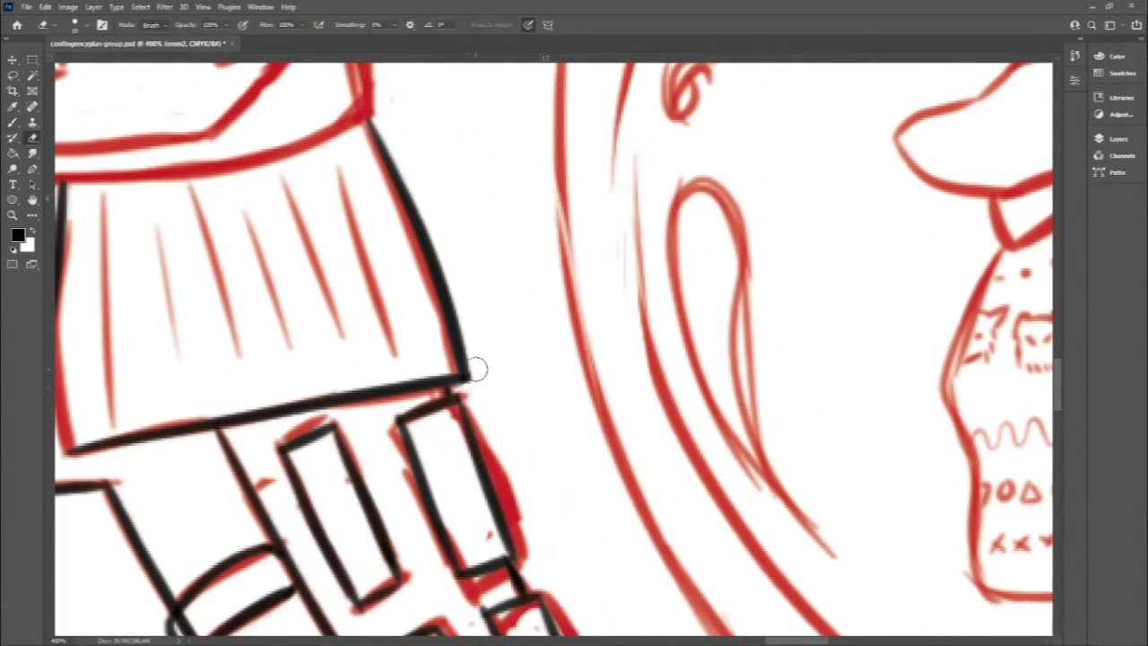
{"action": "scroll", "coordinate": [386, 377], "scroll_direction": "left", "scroll_amount": 4}
{"action": "key", "text": "b"}
{"action": "scroll", "coordinate": [251, 394], "scroll_direction": "up", "scroll_amount": 5}
{"action": "scroll", "coordinate": [226, 380], "scroll_direction": "left", "scroll_amount": 4}
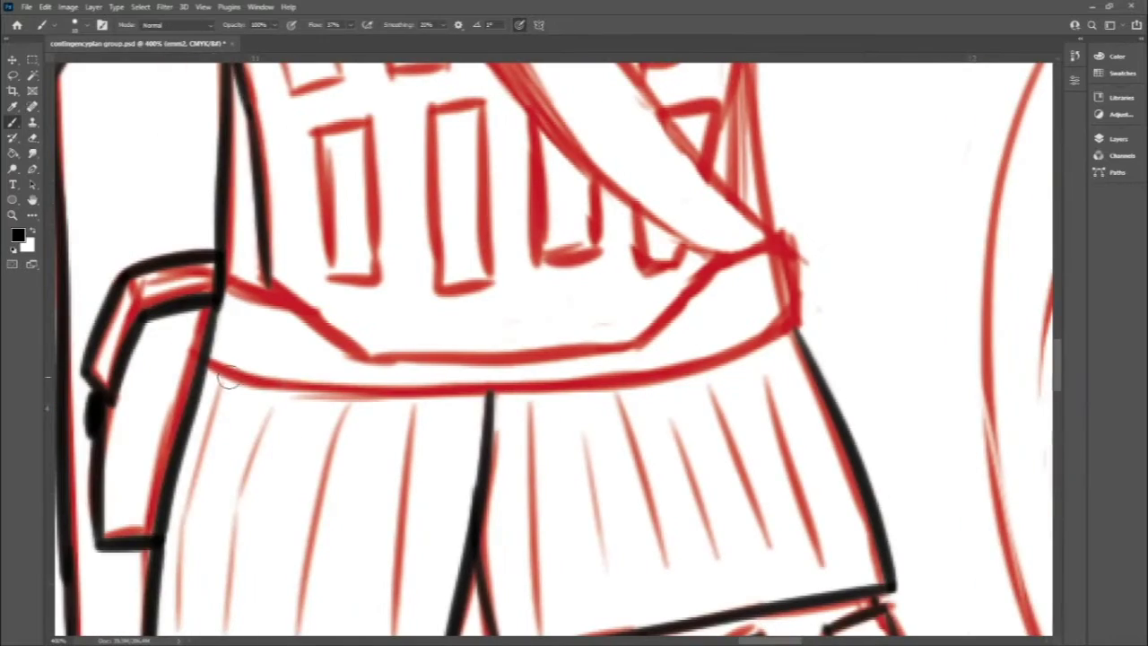
{"action": "left_click_drag", "start_coordinate": [212, 366], "coordinate": [778, 240]}
{"action": "mouse_move", "coordinate": [225, 307]}
{"action": "left_mouse_down"}
{"action": "mouse_move", "coordinate": [375, 355]}
{"action": "mouse_move", "coordinate": [718, 260]}
{"action": "left_mouse_up"}
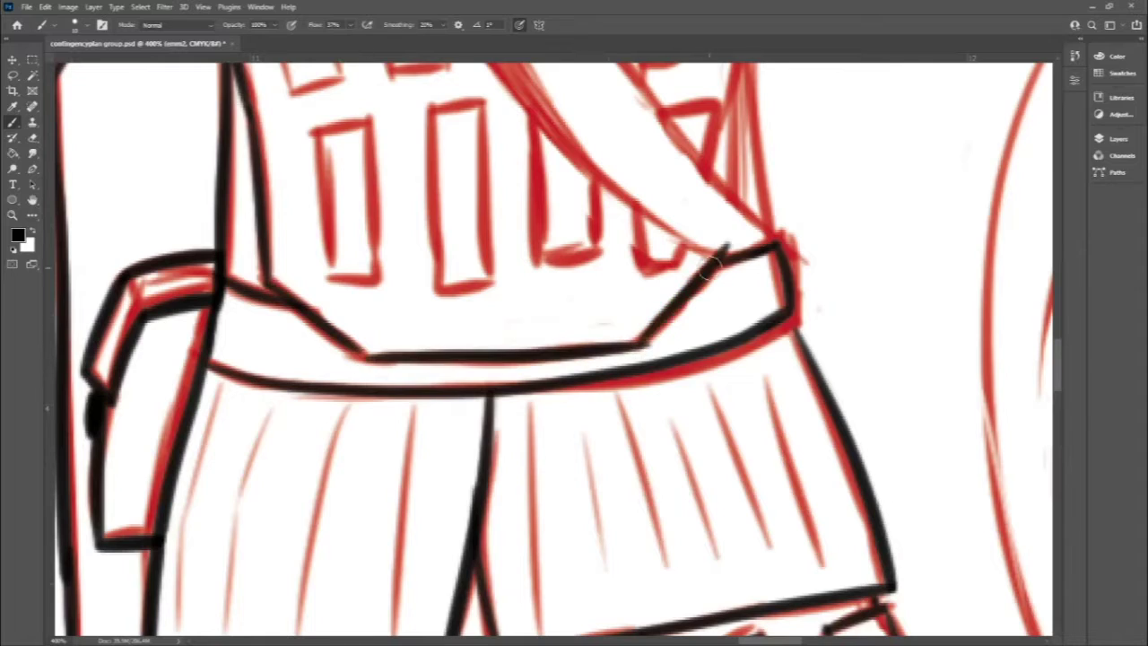
Erase stray ink, then ink four vertical skirt lines below the waist.
{"action": "key", "text": "e"}
{"action": "scroll", "coordinate": [698, 259], "scroll_direction": "down", "scroll_amount": 5}
{"action": "key", "text": "b"}
{"action": "left_click_drag", "start_coordinate": [529, 185], "coordinate": [543, 408]}
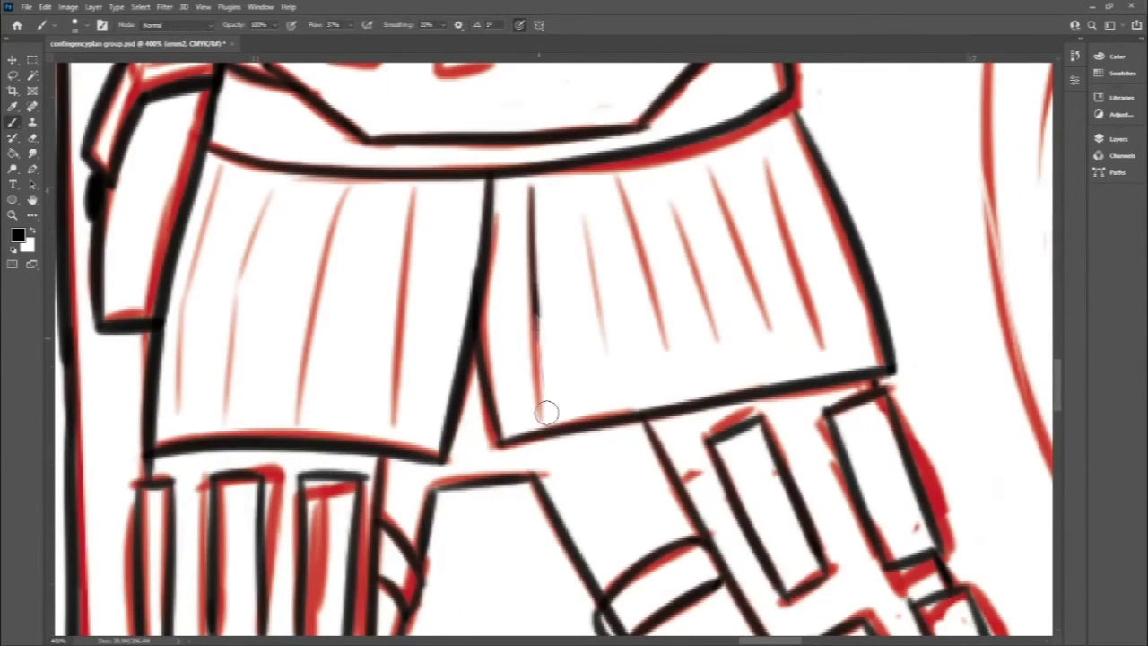
{"action": "left_click_drag", "start_coordinate": [628, 188], "coordinate": [675, 382]}
{"action": "left_click_drag", "start_coordinate": [348, 184], "coordinate": [299, 420]}
{"action": "left_click_drag", "start_coordinate": [271, 187], "coordinate": [235, 289]}
Ink the belt and strap lines higher up on the figure.
{"action": "scroll", "coordinate": [223, 176], "scroll_direction": "up", "scroll_amount": 4}
{"action": "scroll", "coordinate": [431, 269], "scroll_direction": "up", "scroll_amount": 2}
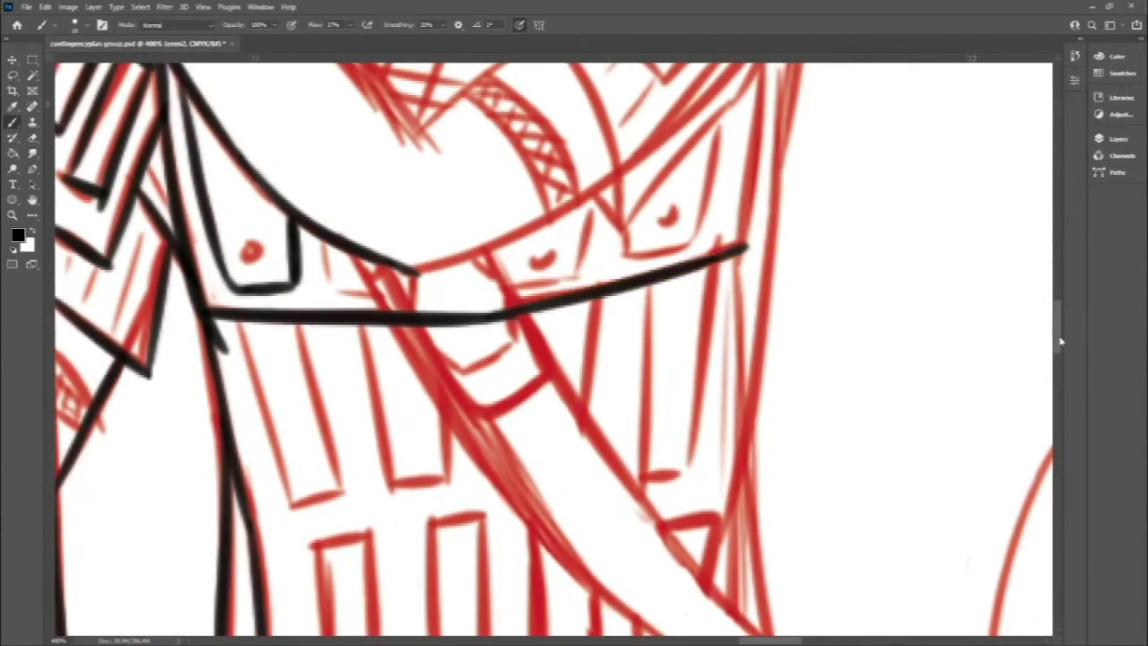
{"action": "scroll", "coordinate": [430, 269], "scroll_direction": "up", "scroll_amount": 2}
{"action": "left_click_drag", "start_coordinate": [413, 462], "coordinate": [655, 319]}
{"action": "left_click_drag", "start_coordinate": [417, 319], "coordinate": [569, 204]}
{"action": "scroll", "coordinate": [646, 141], "scroll_direction": "up", "scroll_amount": 2}
{"action": "left_click_drag", "start_coordinate": [135, 130], "coordinate": [415, 411]}
{"action": "mouse_move", "coordinate": [547, 316]}
{"action": "left_mouse_down"}
{"action": "mouse_move", "coordinate": [619, 484]}
{"action": "mouse_move", "coordinate": [753, 346]}
{"action": "mouse_move", "coordinate": [812, 228]}
{"action": "left_mouse_up"}
Ink the shoulder pad's edges, inner rectangle and short hatch strokes beneath it.
{"action": "key", "text": "e"}
{"action": "key", "text": "b"}
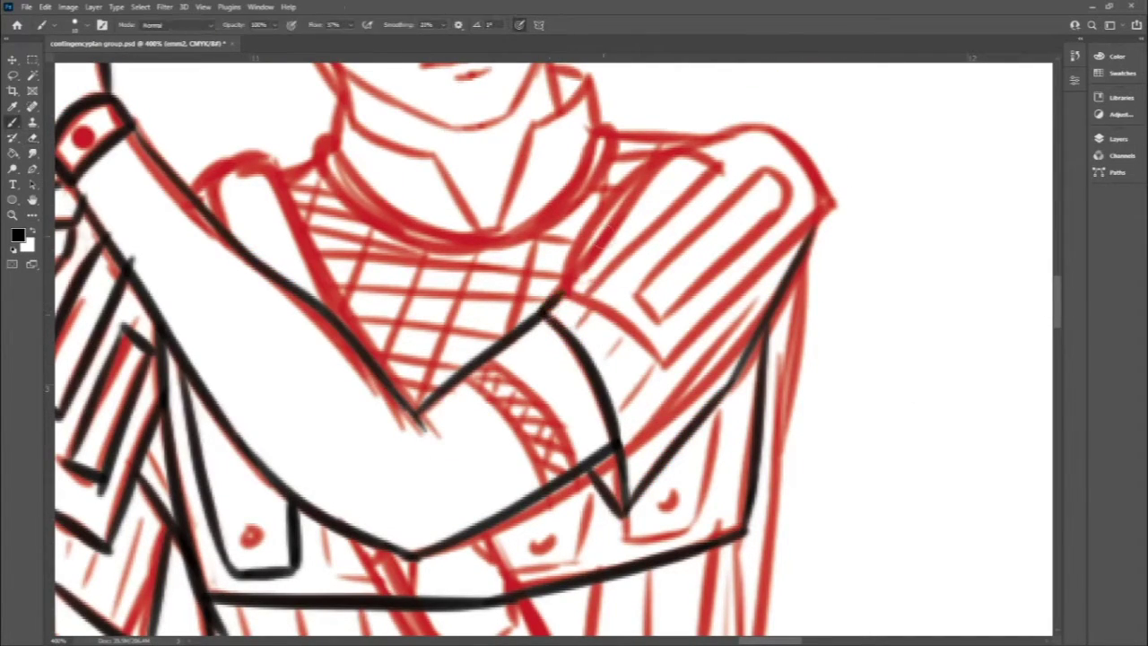
{"action": "mouse_move", "coordinate": [552, 292]}
{"action": "left_mouse_down"}
{"action": "mouse_move", "coordinate": [834, 207]}
{"action": "mouse_move", "coordinate": [557, 296]}
{"action": "left_mouse_up"}
{"action": "left_click_drag", "start_coordinate": [637, 296], "coordinate": [794, 184]}
{"action": "left_click_drag", "start_coordinate": [794, 184], "coordinate": [669, 318]}
{"action": "left_click_drag", "start_coordinate": [592, 251], "coordinate": [740, 148]}
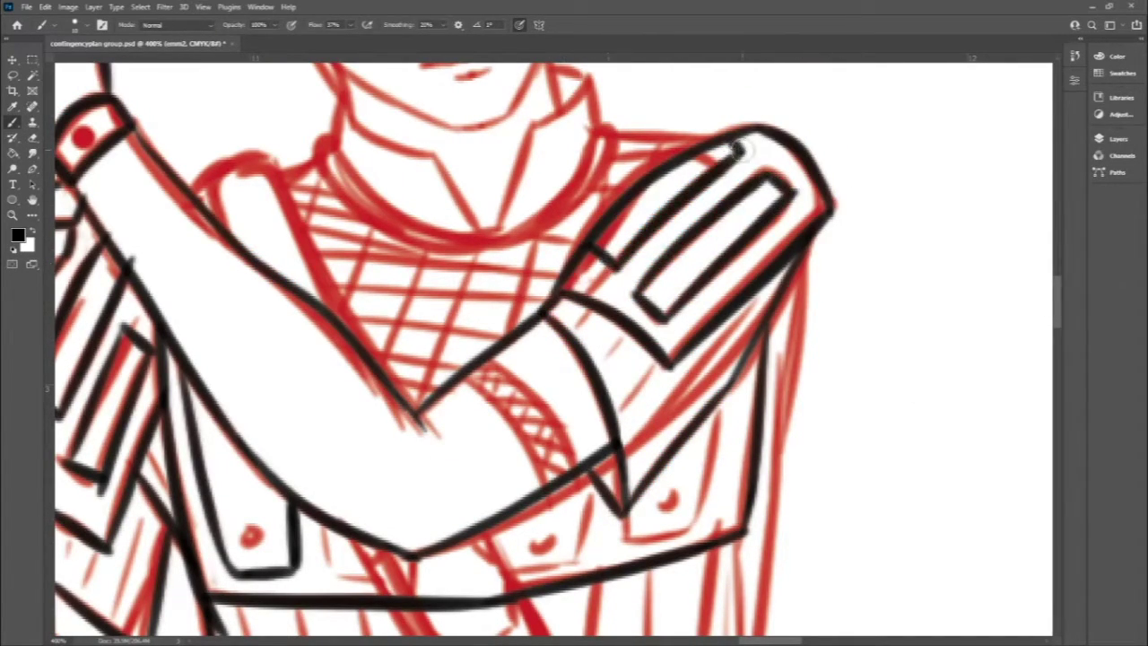
{"action": "left_click_drag", "start_coordinate": [731, 340], "coordinate": [637, 454]}
{"action": "left_click_drag", "start_coordinate": [654, 373], "coordinate": [628, 408]}
{"action": "left_click_drag", "start_coordinate": [628, 346], "coordinate": [611, 359]}
{"action": "left_click_drag", "start_coordinate": [749, 131], "coordinate": [318, 152]}
Trace the collar, the arm's upper edge and a short stroke at the hand top.
{"action": "left_click_drag", "start_coordinate": [610, 139], "coordinate": [587, 224]}
{"action": "scroll", "coordinate": [575, 215], "scroll_direction": "up", "scroll_amount": 3}
{"action": "mouse_move", "coordinate": [332, 202]}
{"action": "left_mouse_down"}
{"action": "mouse_move", "coordinate": [440, 261]}
{"action": "mouse_move", "coordinate": [489, 332]}
{"action": "left_mouse_up"}
{"action": "left_click_drag", "start_coordinate": [588, 184], "coordinate": [507, 332]}
{"action": "left_click_drag", "start_coordinate": [226, 307], "coordinate": [372, 471]}
{"action": "left_click_drag", "start_coordinate": [198, 292], "coordinate": [219, 280]}
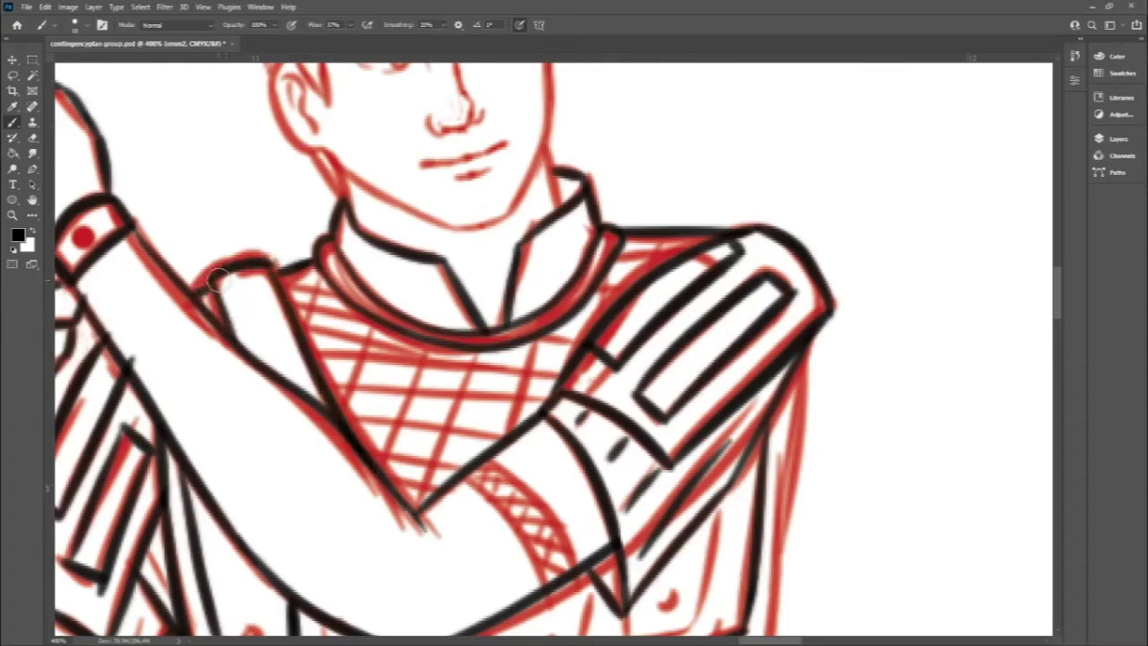
Add the cuff hatching and ink lines around the vest and sash area.
{"action": "scroll", "coordinate": [521, 359], "scroll_direction": "down", "scroll_amount": 3}
{"action": "left_click_drag", "start_coordinate": [489, 291], "coordinate": [570, 394]}
{"action": "left_click_drag", "start_coordinate": [471, 301], "coordinate": [522, 331]}
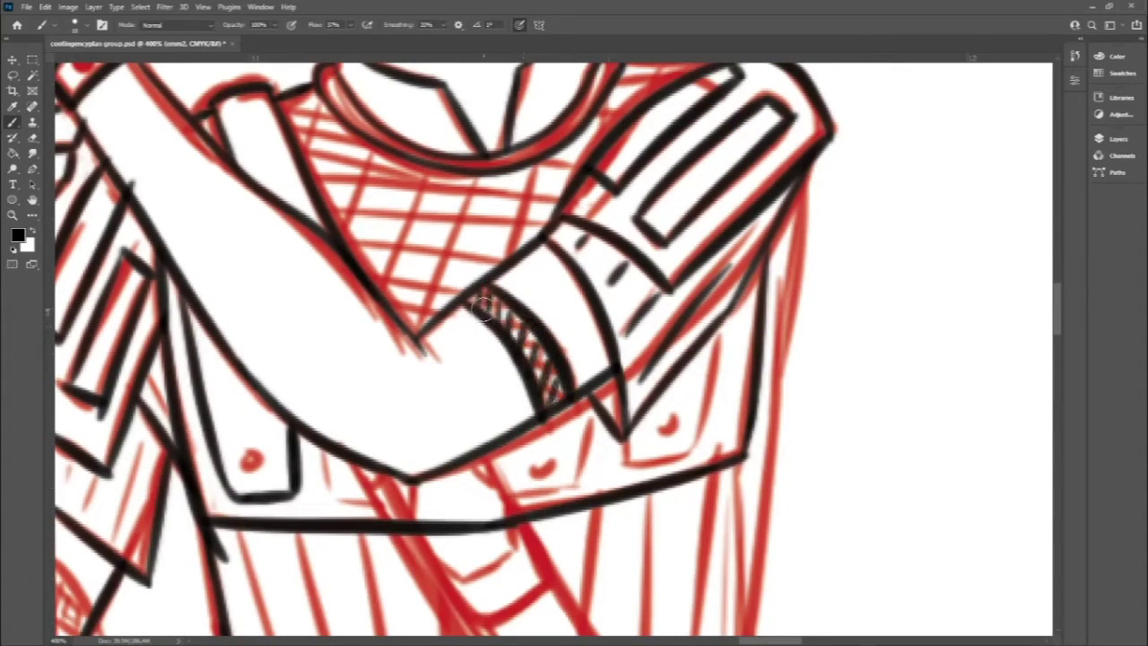
{"action": "mouse_move", "coordinate": [533, 446]}
{"action": "left_mouse_down"}
{"action": "mouse_move", "coordinate": [334, 489]}
{"action": "mouse_move", "coordinate": [553, 377]}
{"action": "left_mouse_up"}
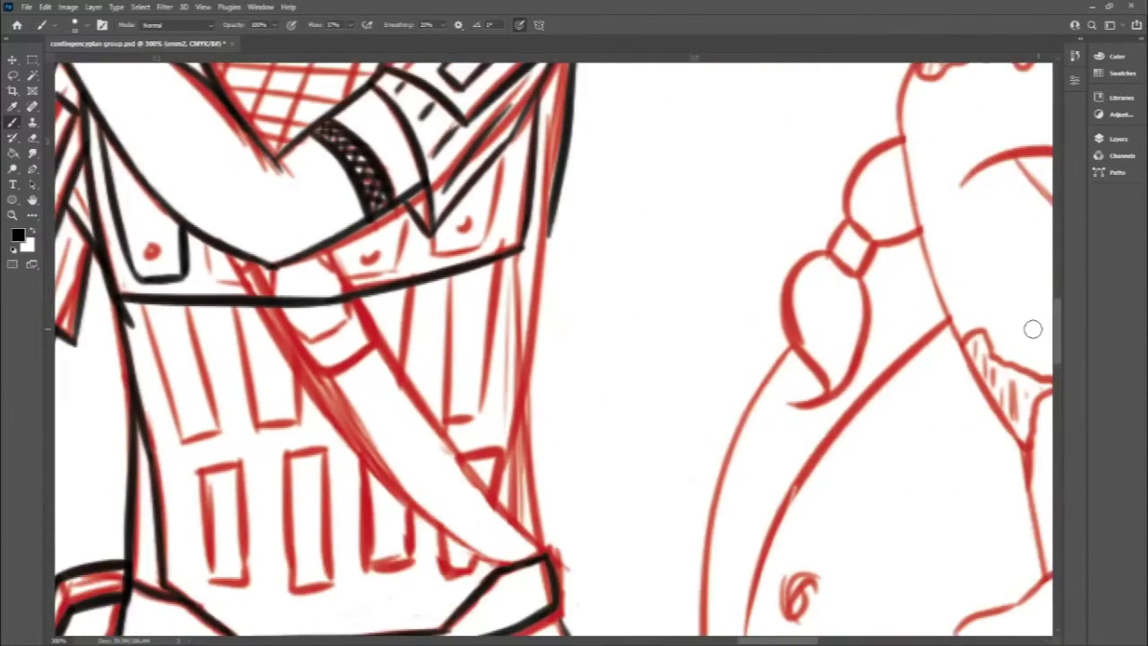
{"action": "left_click_drag", "start_coordinate": [549, 217], "coordinate": [538, 564]}
{"action": "left_click_drag", "start_coordinate": [513, 465], "coordinate": [501, 509]}
{"action": "scroll", "coordinate": [513, 414], "scroll_direction": "down", "scroll_amount": 2}
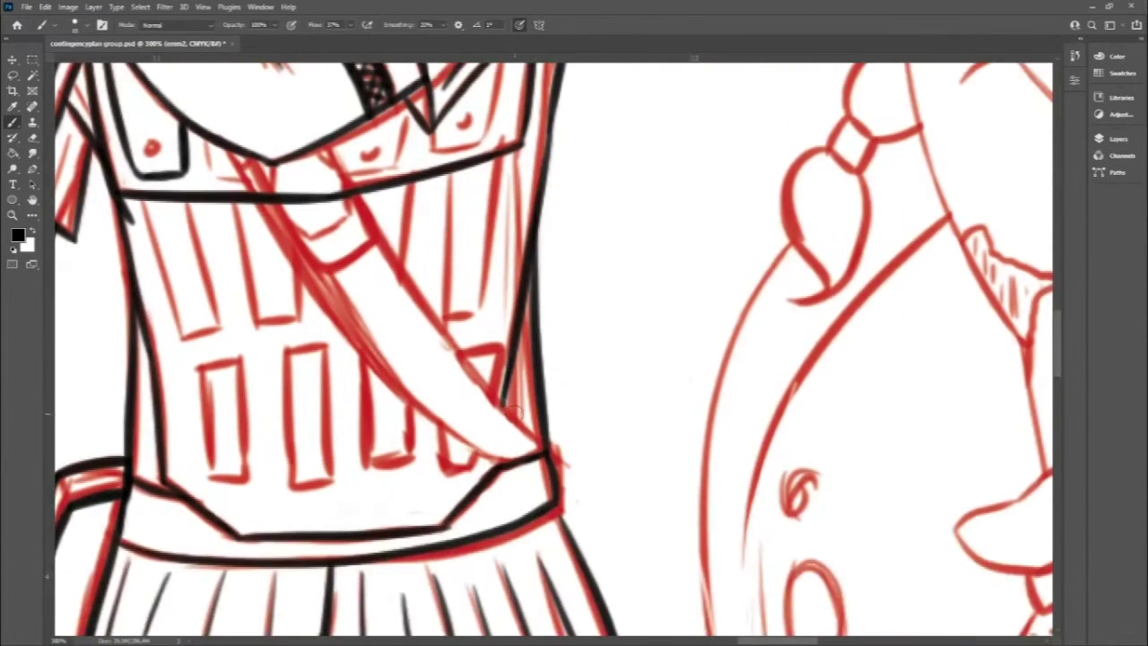
Ink both edges of the diagonal sash and erase the stray line crossing it.
{"action": "left_click_drag", "start_coordinate": [247, 159], "coordinate": [498, 467]}
{"action": "left_click_drag", "start_coordinate": [328, 149], "coordinate": [556, 441]}
{"action": "key", "text": "e"}
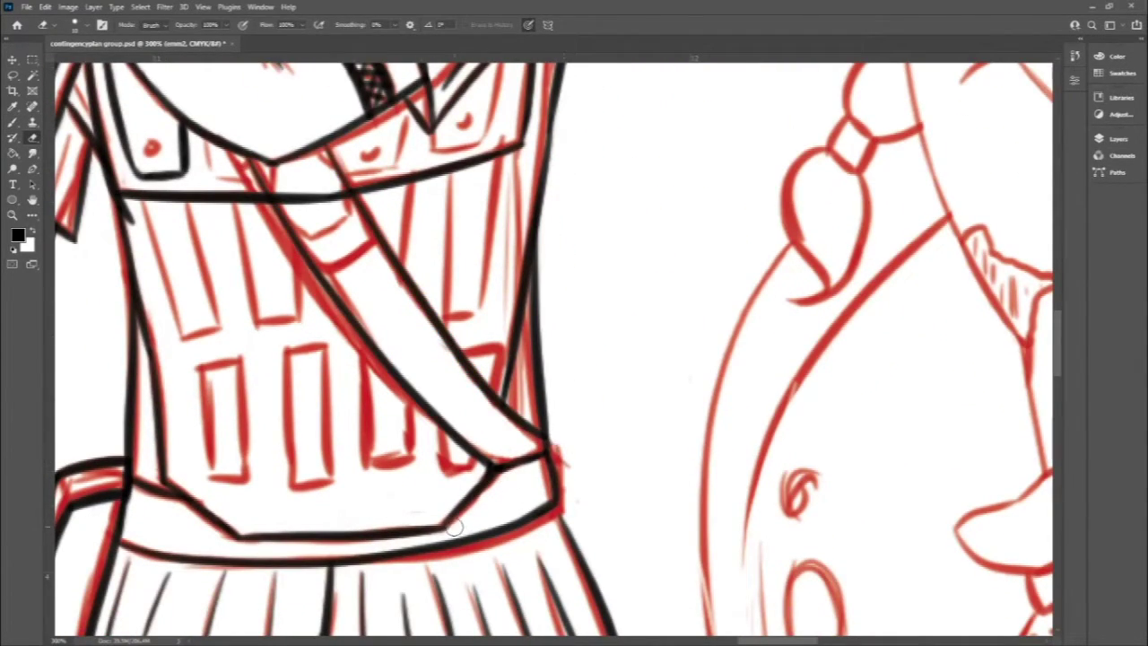
{"action": "left_click_drag", "start_coordinate": [280, 193], "coordinate": [345, 192]}
{"action": "key", "text": "b"}
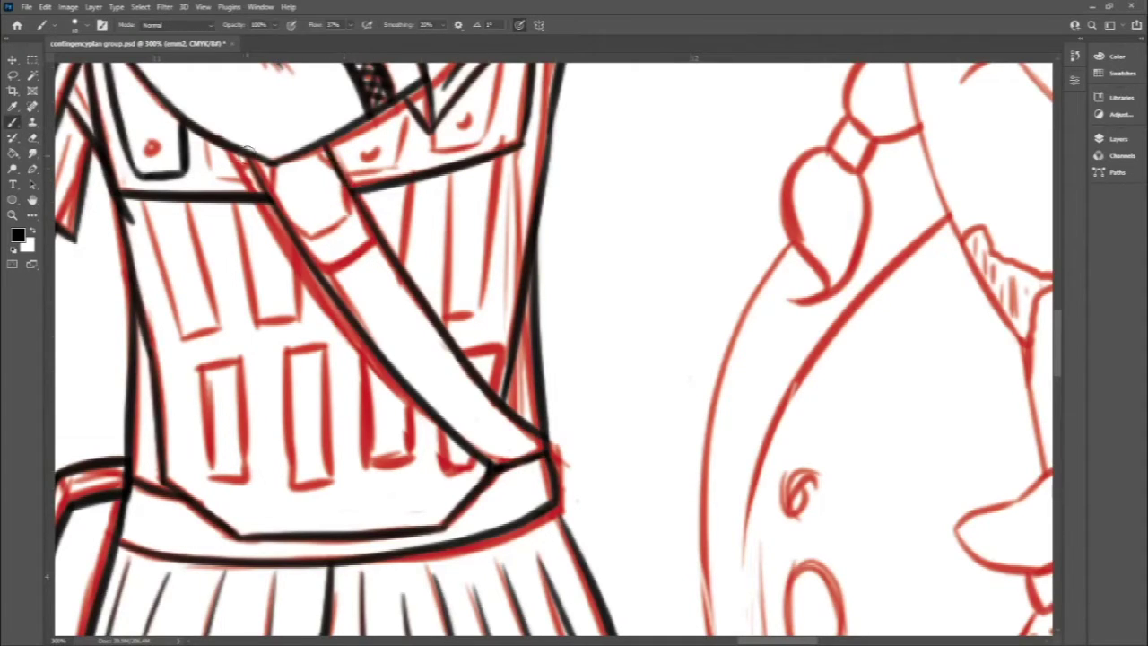
Ink five vertical pleat lines on the tunic skirt.
{"action": "scroll", "coordinate": [1057, 332], "scroll_direction": "down", "scroll_amount": 1}
{"action": "left_click_drag", "start_coordinate": [454, 121], "coordinate": [486, 249]}
{"action": "left_click_drag", "start_coordinate": [492, 139], "coordinate": [485, 260]}
{"action": "left_click_drag", "start_coordinate": [411, 121], "coordinate": [415, 221]}
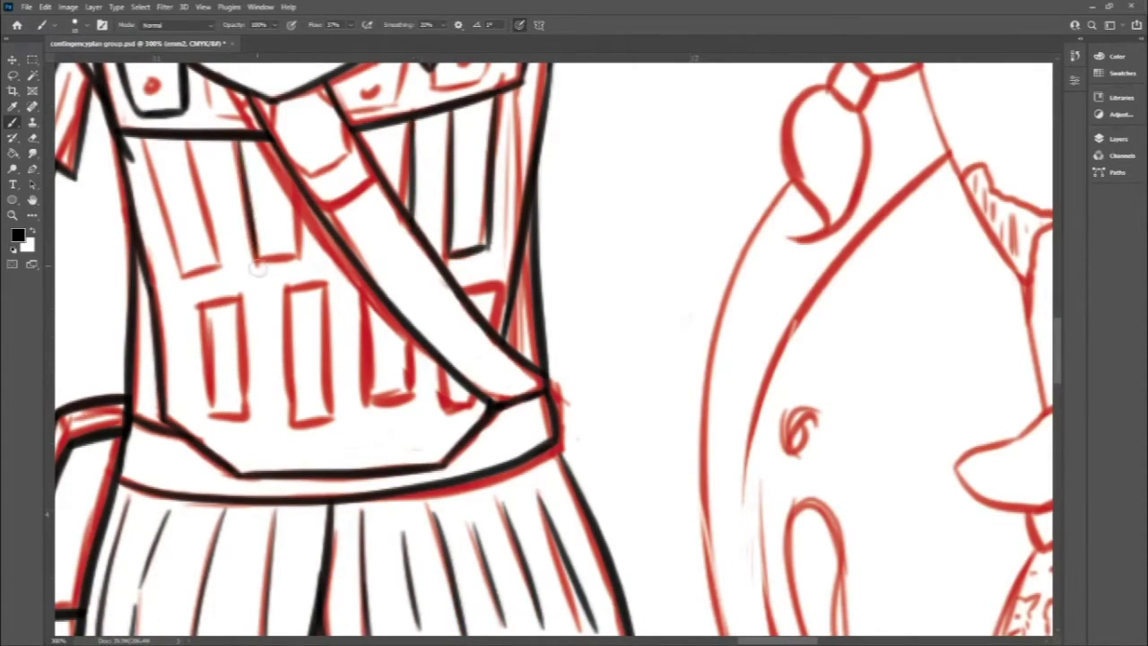
{"action": "left_click_drag", "start_coordinate": [148, 139], "coordinate": [184, 274]}
{"action": "left_click_drag", "start_coordinate": [193, 144], "coordinate": [242, 341]}
{"action": "scroll", "coordinate": [220, 269], "scroll_direction": "down", "scroll_amount": 1}
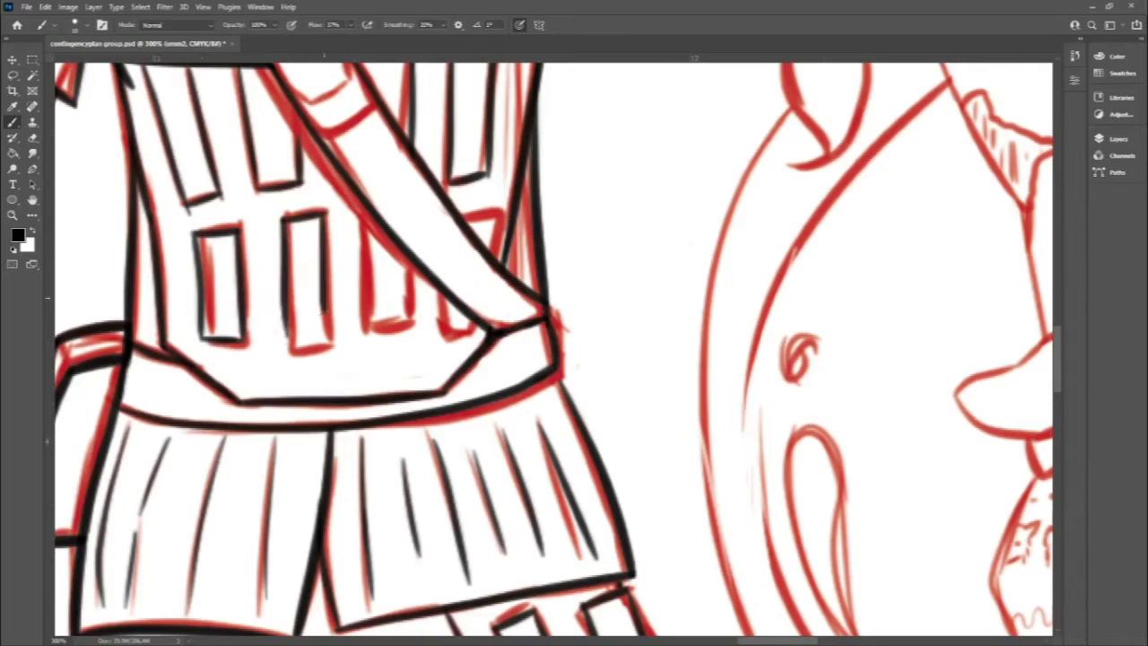
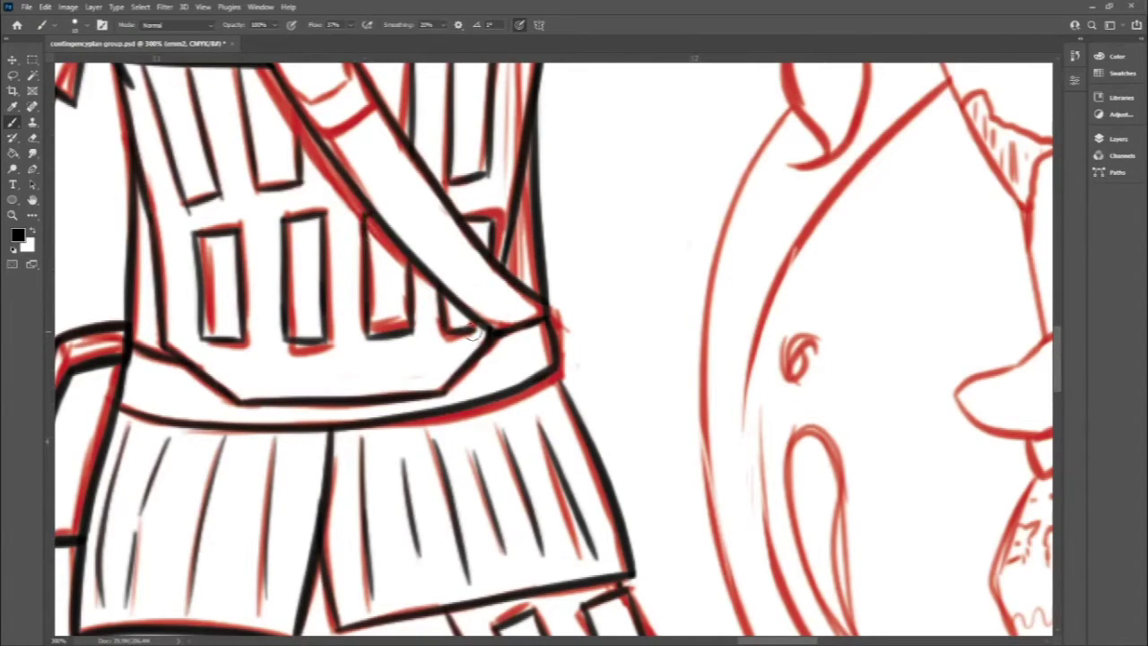
Zoom in on the spearman's chest and ink diagonal black hatch lines over the red sketch.
{"action": "scroll", "coordinate": [504, 288], "scroll_direction": "up", "scroll_amount": 2}
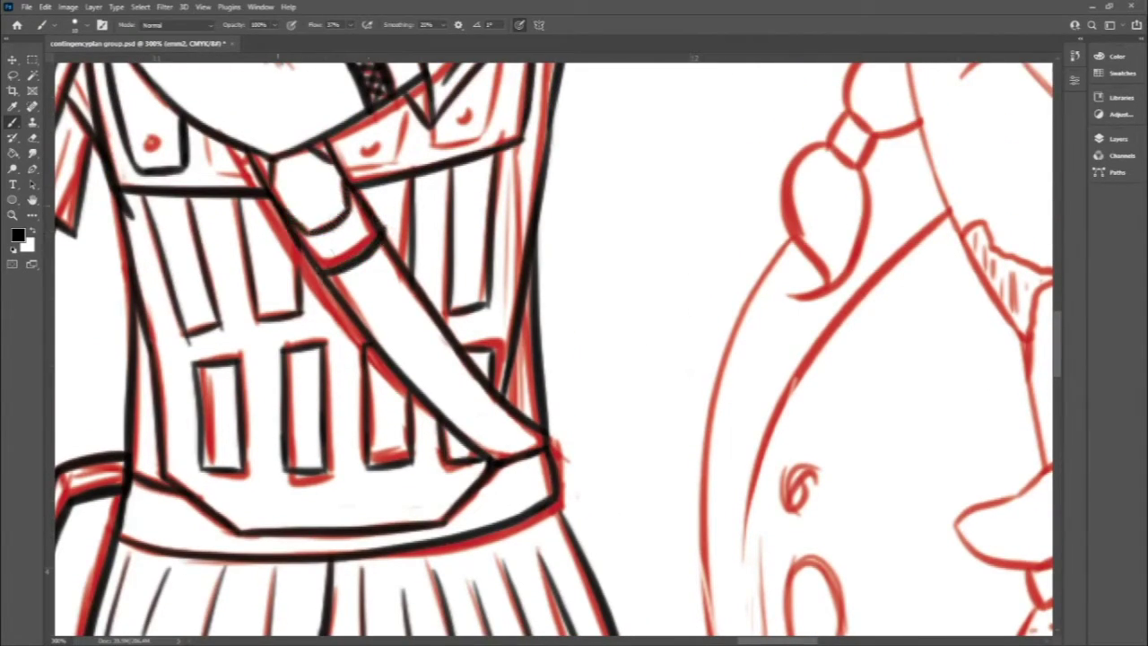
{"action": "scroll", "coordinate": [628, 224], "scroll_direction": "up", "scroll_amount": 3}
{"action": "scroll", "coordinate": [897, 269], "scroll_direction": "left", "scroll_amount": 4}
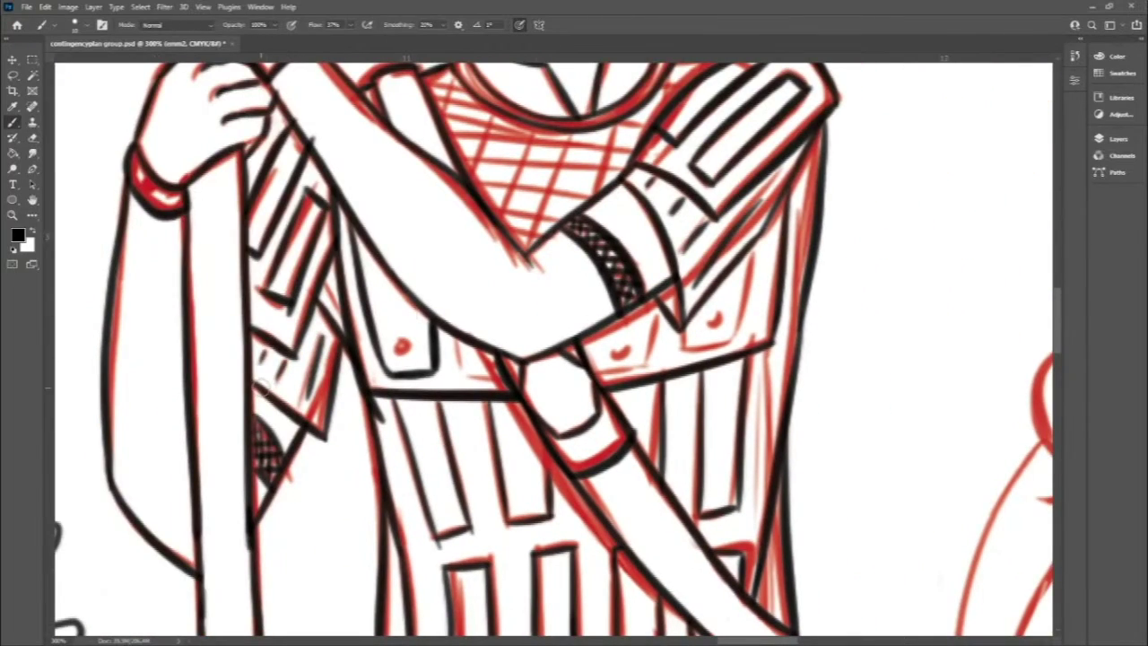
{"action": "scroll", "coordinate": [993, 294], "scroll_direction": "up", "scroll_amount": 1}
{"action": "key", "text": "ctrl+plus"}
{"action": "left_click_drag", "start_coordinate": [422, 217], "coordinate": [404, 284]}
{"action": "left_click_drag", "start_coordinate": [475, 260], "coordinate": [447, 352]}
{"action": "left_click_drag", "start_coordinate": [534, 289], "coordinate": [482, 413]}
{"action": "left_click_drag", "start_coordinate": [596, 301], "coordinate": [521, 452]}
{"action": "left_click_drag", "start_coordinate": [639, 288], "coordinate": [621, 369]}
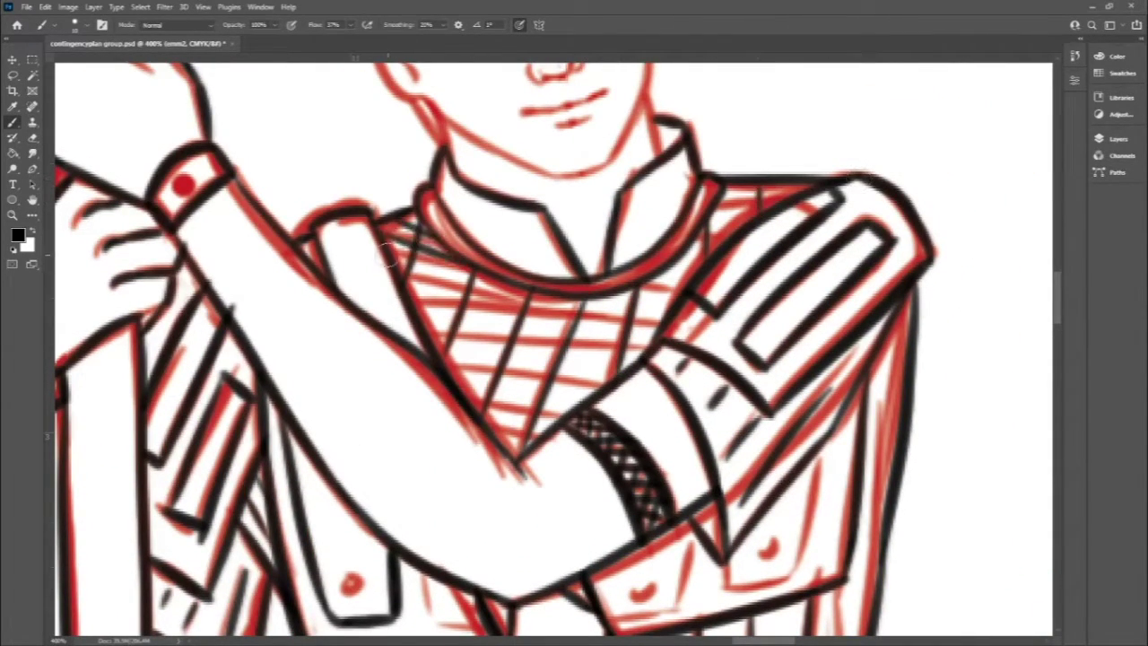
Add more hatch lines running down from the collar and hatch strokes on the right shoulder.
{"action": "left_click_drag", "start_coordinate": [403, 267], "coordinate": [646, 334]}
{"action": "left_click_drag", "start_coordinate": [422, 327], "coordinate": [592, 402]}
{"action": "left_click_drag", "start_coordinate": [453, 375], "coordinate": [574, 427]}
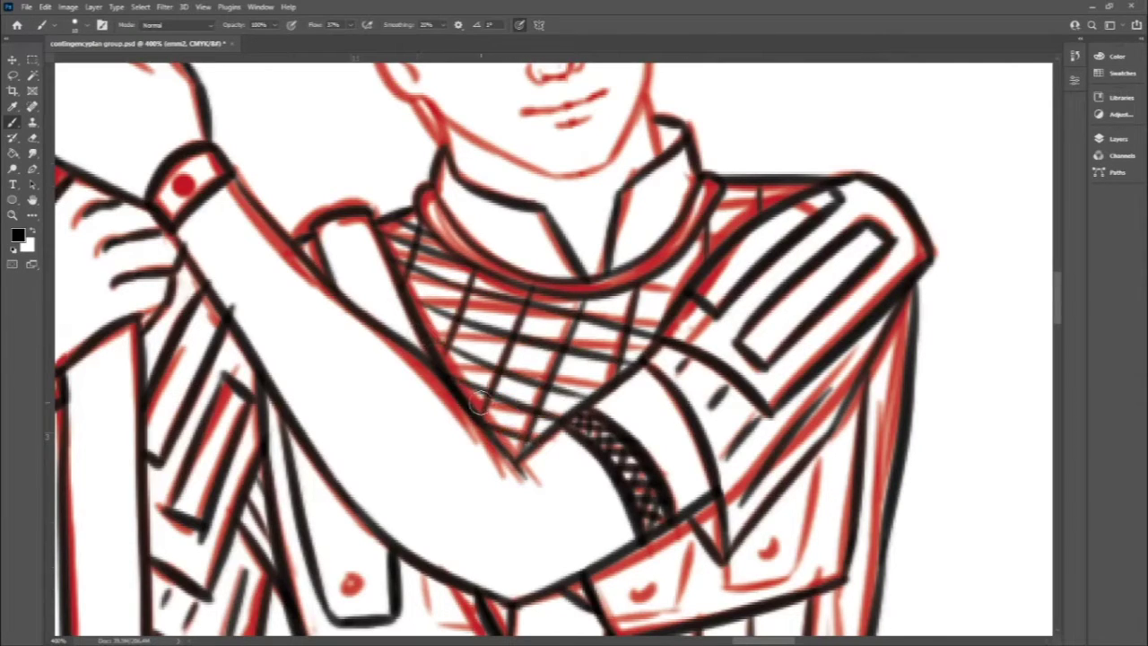
{"action": "key", "text": "e"}
{"action": "left_click_drag", "start_coordinate": [706, 220], "coordinate": [794, 257]}
{"action": "key", "text": "b"}
{"action": "scroll", "coordinate": [568, 236], "scroll_direction": "down", "scroll_amount": 5}
Outline the right shoulder armour box in black and dot the torso panels.
{"action": "left_click_drag", "start_coordinate": [812, 136], "coordinate": [790, 260]}
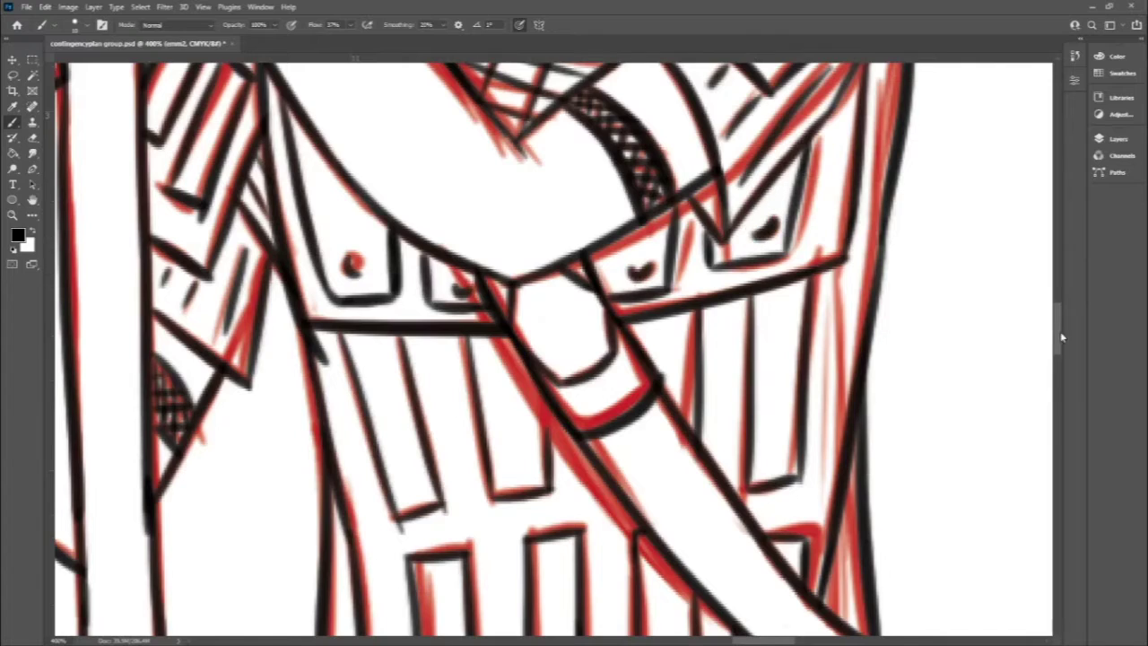
{"action": "scroll", "coordinate": [1061, 337], "scroll_direction": "down", "scroll_amount": 3}
{"action": "left_click", "coordinate": [517, 354]}
{"action": "left_click", "coordinate": [773, 352]}
{"action": "scroll", "coordinate": [1023, 313], "scroll_direction": "down", "scroll_amount": 2}
{"action": "left_click", "coordinate": [555, 363]}
Trace both edges of the spearman's leg in black ink.
{"action": "scroll", "coordinate": [767, 471], "scroll_direction": "down", "scroll_amount": 3}
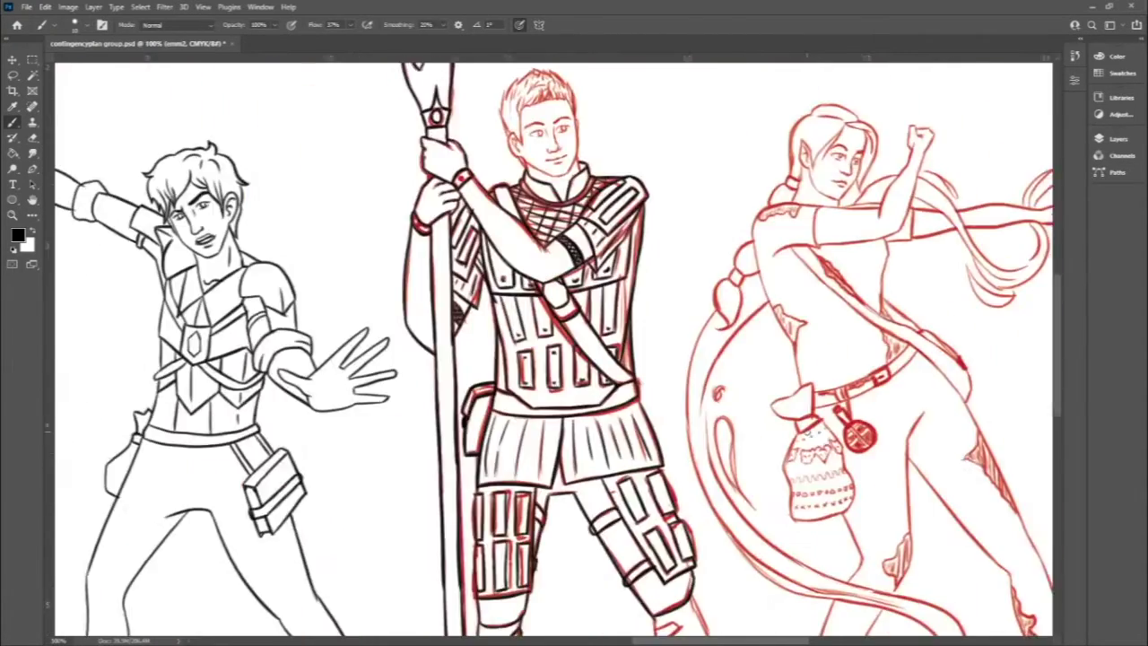
{"action": "scroll", "coordinate": [603, 215], "scroll_direction": "down", "scroll_amount": 2}
{"action": "scroll", "coordinate": [602, 215], "scroll_direction": "up", "scroll_amount": 3}
{"action": "scroll", "coordinate": [602, 215], "scroll_direction": "up", "scroll_amount": 2}
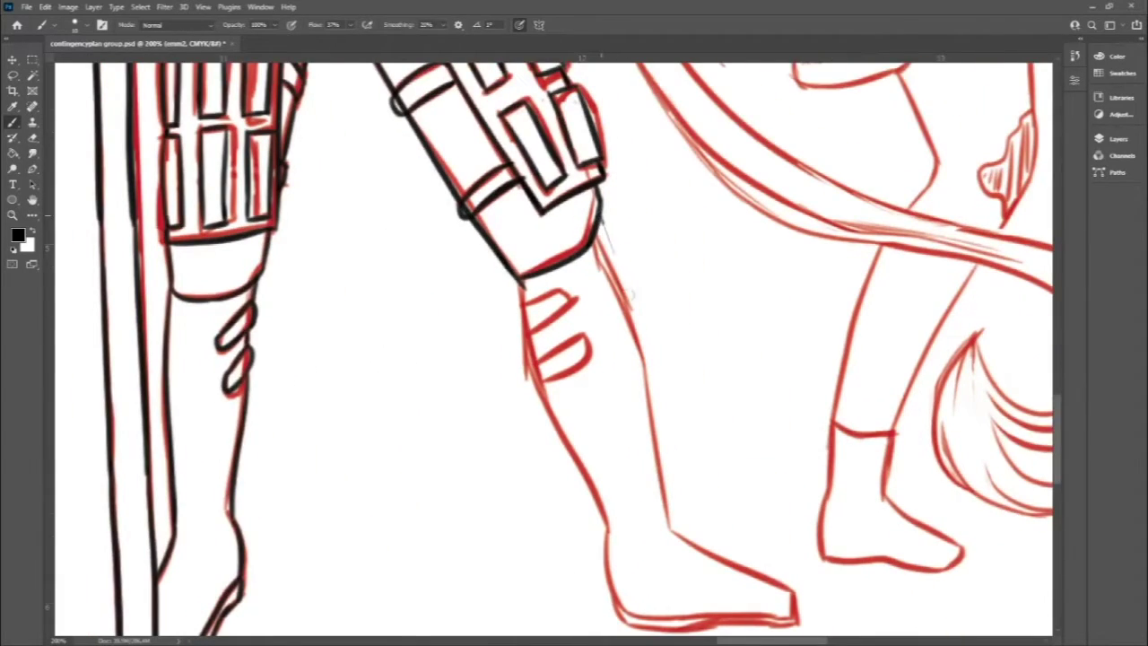
{"action": "left_click_drag", "start_coordinate": [599, 226], "coordinate": [686, 547]}
{"action": "left_click_drag", "start_coordinate": [522, 283], "coordinate": [605, 583]}
Ink the top and bottom of the foot and a short boot-strap stroke.
{"action": "scroll", "coordinate": [606, 584], "scroll_direction": "up", "scroll_amount": 1}
{"action": "left_click_drag", "start_coordinate": [668, 493], "coordinate": [919, 493]}
{"action": "left_click_drag", "start_coordinate": [752, 378], "coordinate": [913, 457]}
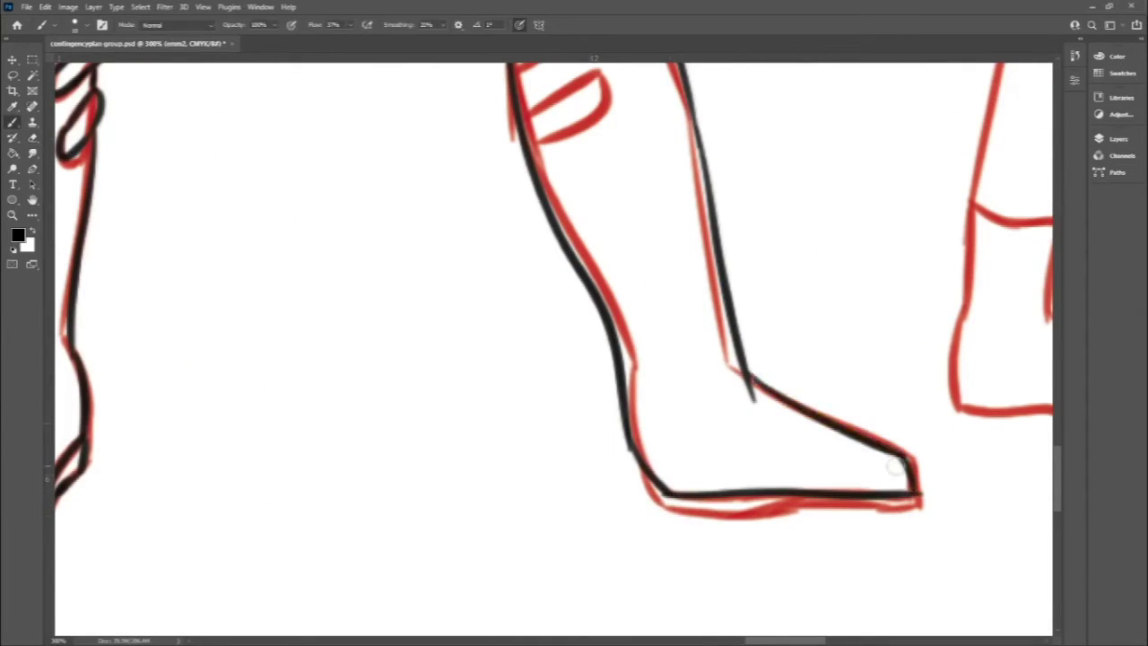
{"action": "left_click_drag", "start_coordinate": [915, 503], "coordinate": [660, 503]}
{"action": "scroll", "coordinate": [502, 266], "scroll_direction": "up", "scroll_amount": 3}
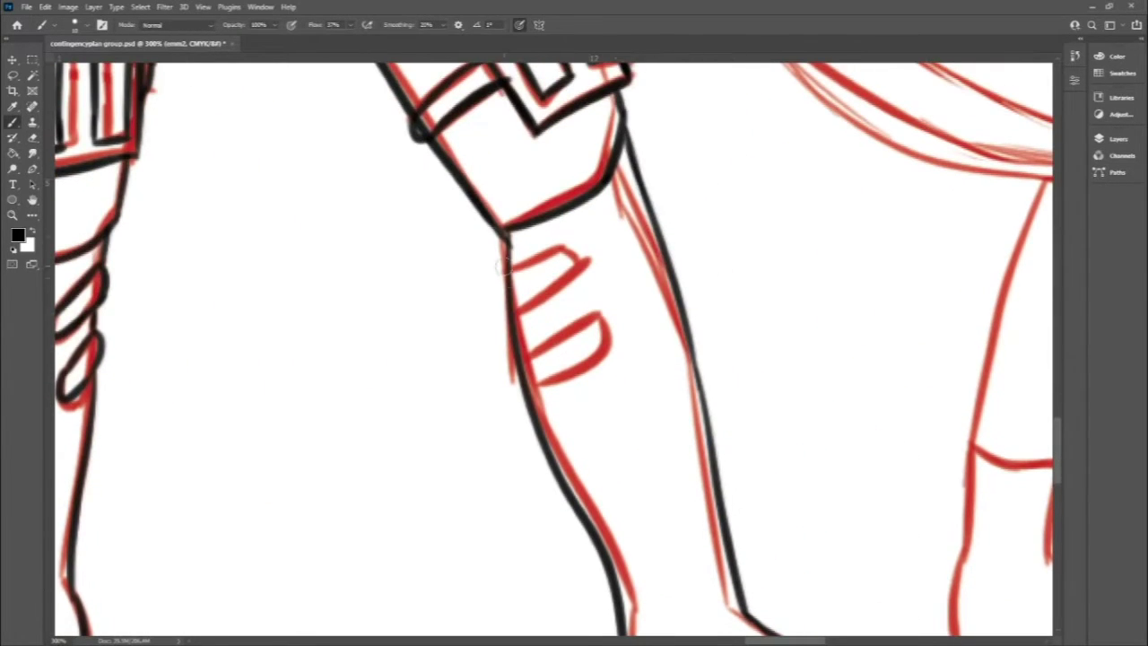
{"action": "left_click_drag", "start_coordinate": [536, 351], "coordinate": [543, 384]}
{"action": "scroll", "coordinate": [595, 291], "scroll_direction": "up", "scroll_amount": 3}
Clean stray ink off the leg armour with the Eraser, then return to the Brush.
{"action": "key", "text": "e"}
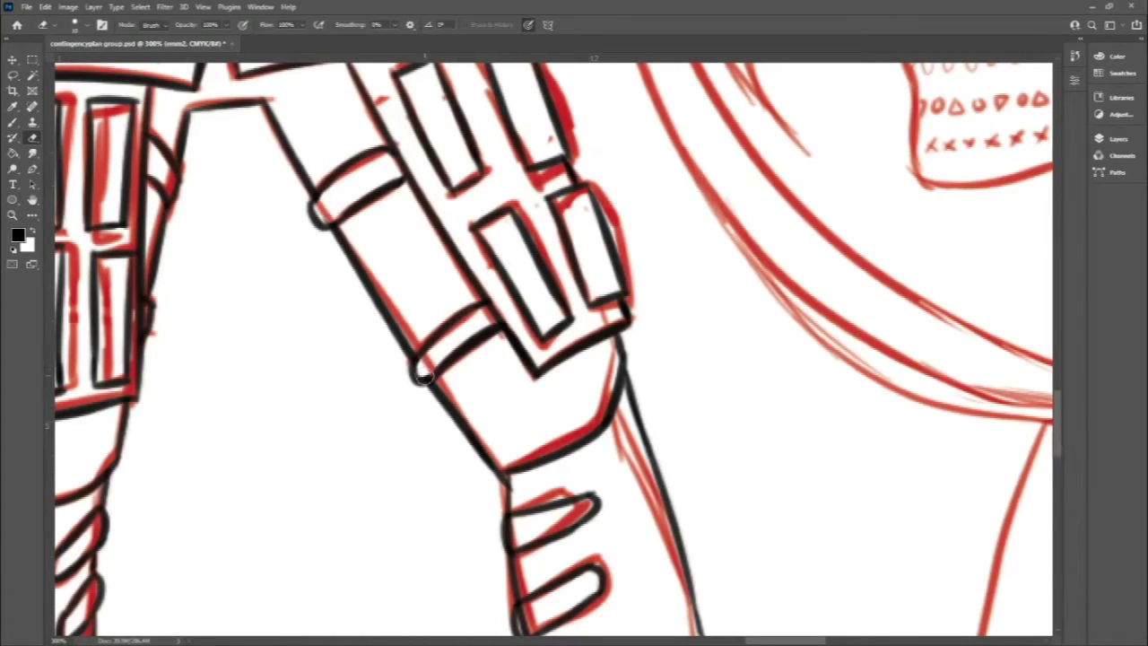
{"action": "scroll", "coordinate": [521, 475], "scroll_direction": "down", "scroll_amount": 3}
{"action": "scroll", "coordinate": [524, 381], "scroll_direction": "up", "scroll_amount": 1}
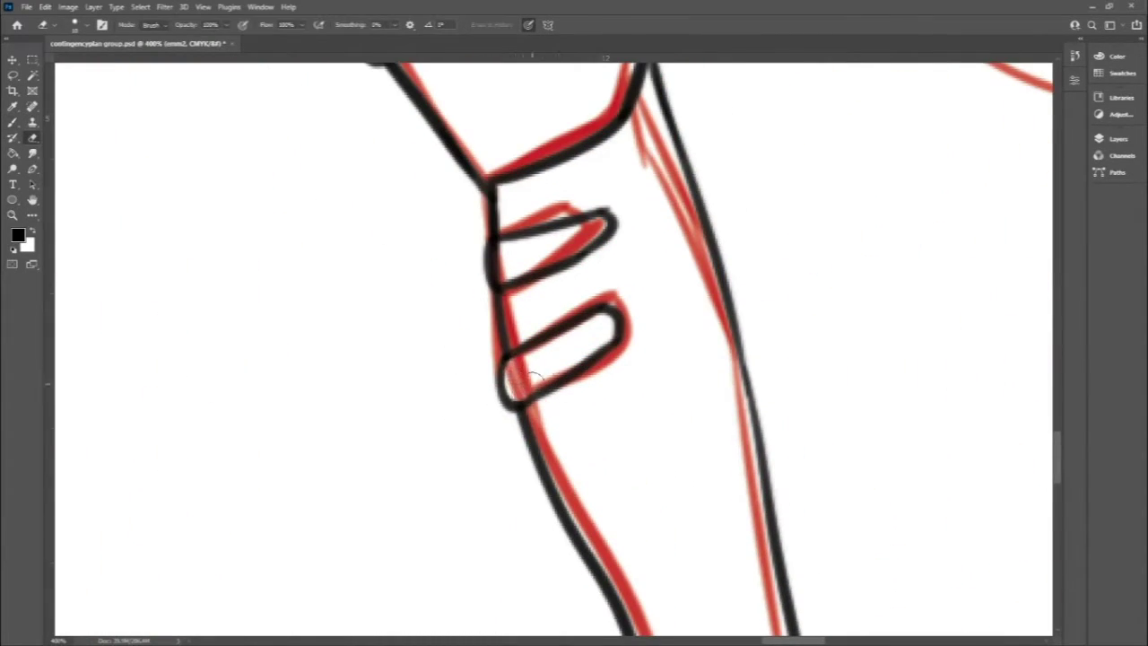
{"action": "scroll", "coordinate": [634, 176], "scroll_direction": "down", "scroll_amount": 3}
{"action": "scroll", "coordinate": [628, 359], "scroll_direction": "up", "scroll_amount": 5}
{"action": "scroll", "coordinate": [679, 544], "scroll_direction": "up", "scroll_amount": 2}
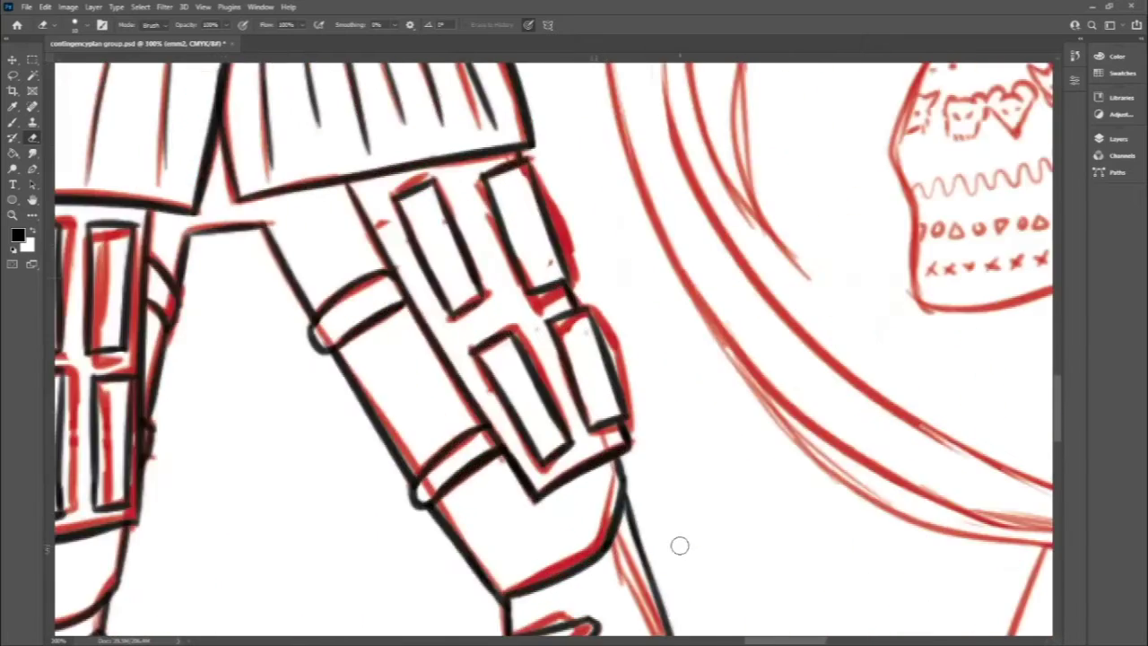
{"action": "scroll", "coordinate": [679, 544], "scroll_direction": "up", "scroll_amount": 1}
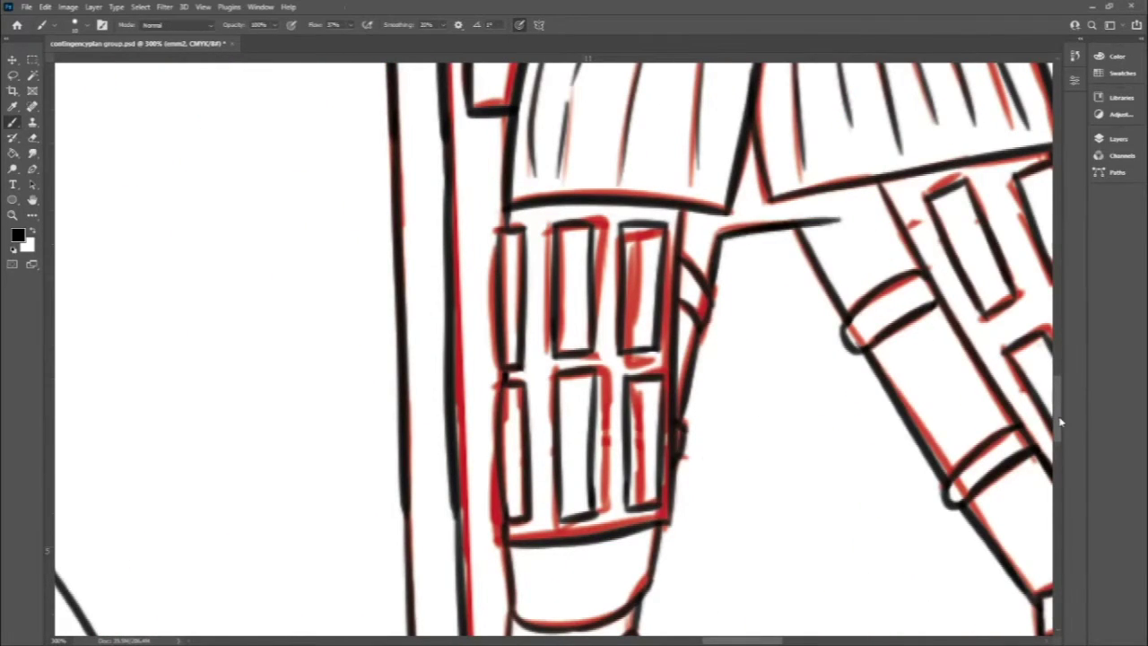
{"action": "scroll", "coordinate": [712, 462], "scroll_direction": "up", "scroll_amount": 5}
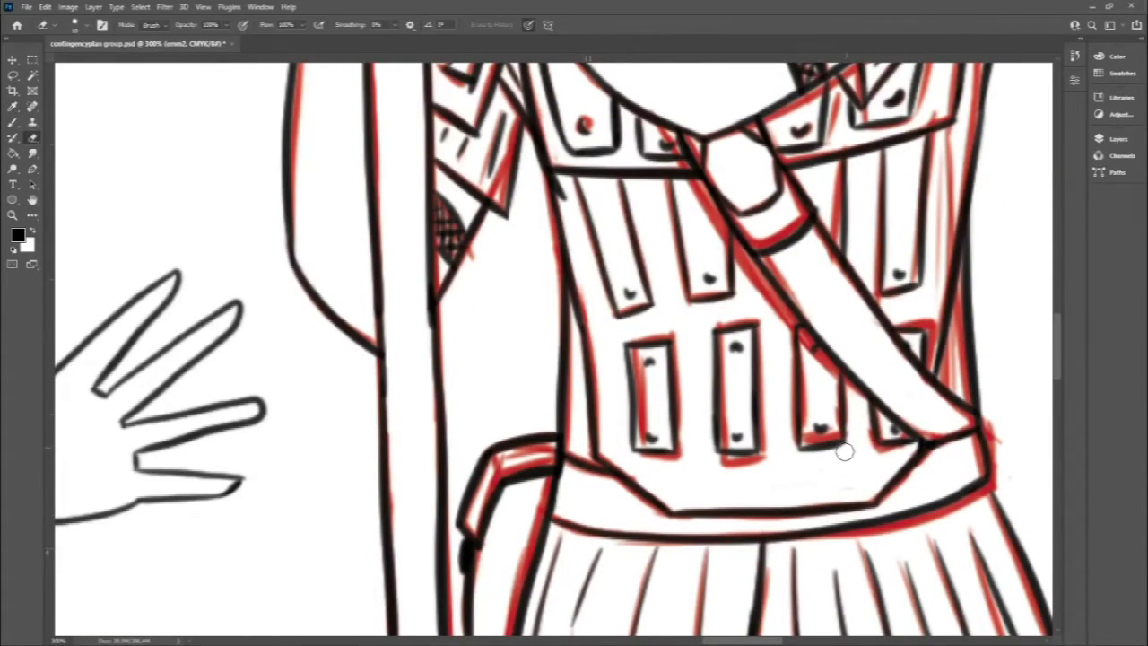
{"action": "scroll", "coordinate": [845, 451], "scroll_direction": "up", "scroll_amount": 3}
{"action": "scroll", "coordinate": [845, 452], "scroll_direction": "up", "scroll_amount": 2}
{"action": "key", "text": "b"}
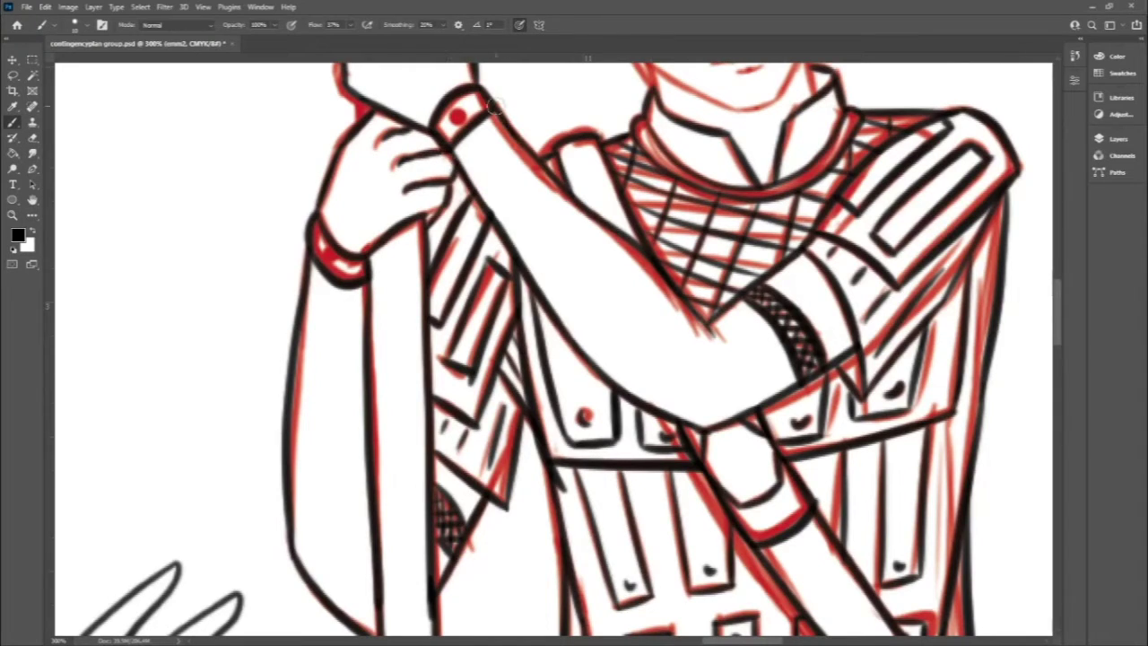
{"action": "scroll", "coordinate": [491, 106], "scroll_direction": "up", "scroll_amount": 5}
{"action": "scroll", "coordinate": [492, 106], "scroll_direction": "up", "scroll_amount": 3}
{"action": "scroll", "coordinate": [732, 260], "scroll_direction": "down", "scroll_amount": 5}
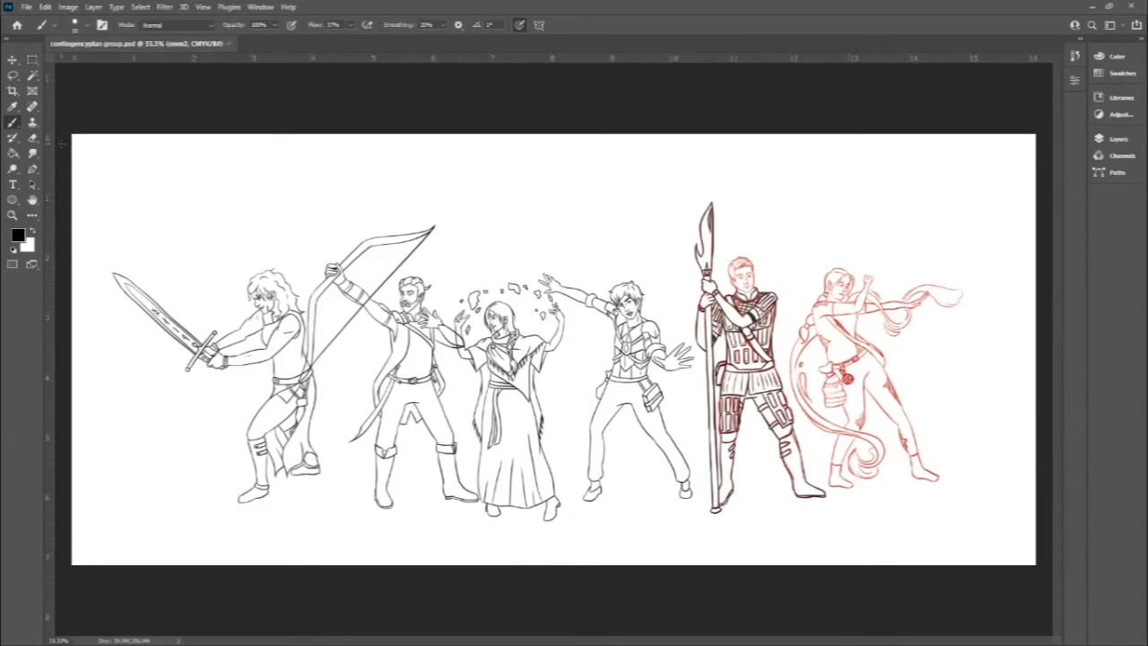
Outline the ear and sideburn in black ink.
{"action": "scroll", "coordinate": [745, 278], "scroll_direction": "up", "scroll_amount": 3}
{"action": "scroll", "coordinate": [628, 233], "scroll_direction": "up", "scroll_amount": 2}
{"action": "scroll", "coordinate": [567, 232], "scroll_direction": "up", "scroll_amount": 2}
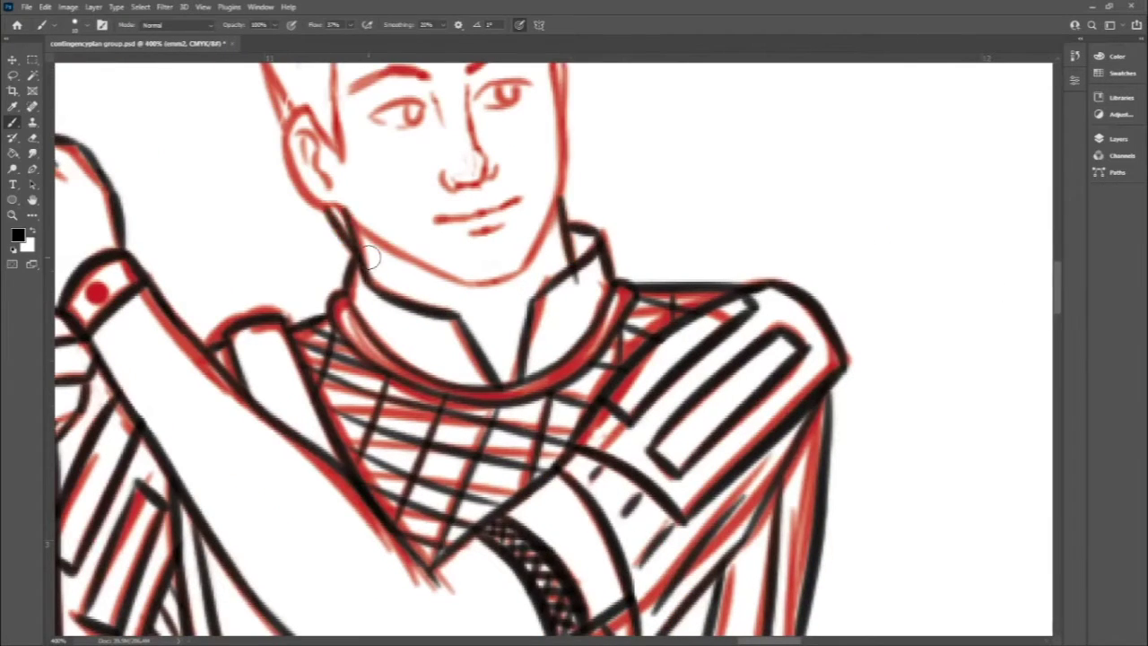
{"action": "scroll", "coordinate": [371, 257], "scroll_direction": "up", "scroll_amount": 3}
{"action": "scroll", "coordinate": [583, 270], "scroll_direction": "up", "scroll_amount": 1}
{"action": "mouse_move", "coordinate": [594, 230]}
{"action": "left_mouse_down"}
{"action": "mouse_move", "coordinate": [585, 301]}
{"action": "mouse_move", "coordinate": [641, 364]}
{"action": "left_mouse_up"}
{"action": "left_click_drag", "start_coordinate": [632, 117], "coordinate": [642, 310]}
{"action": "left_click_drag", "start_coordinate": [592, 261], "coordinate": [633, 305]}
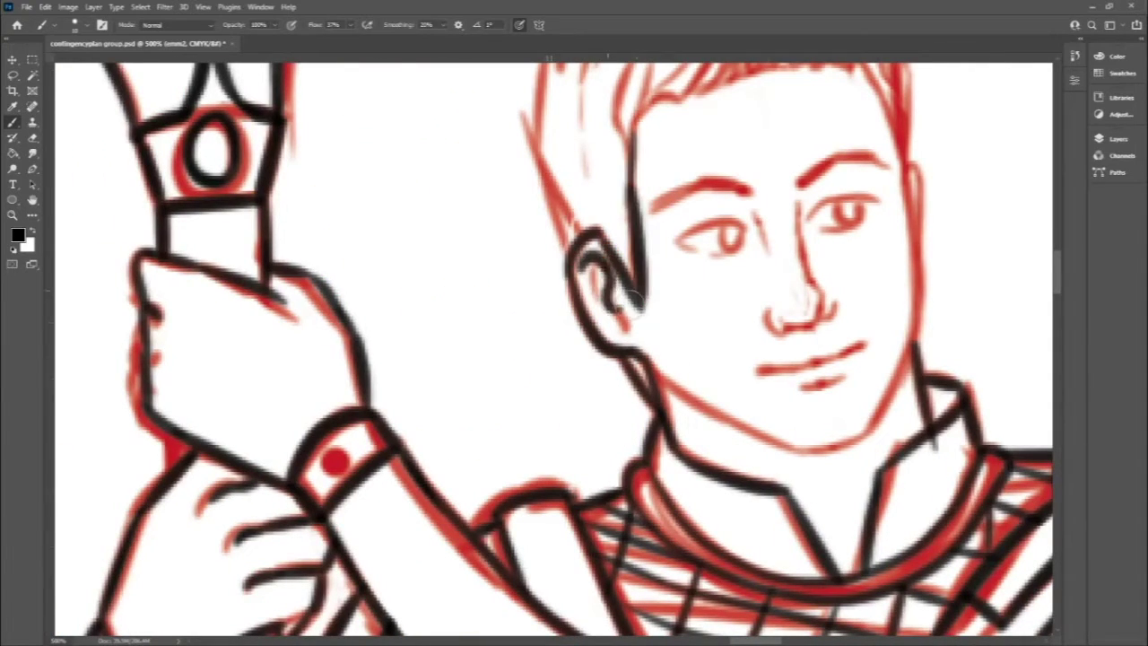
Ink the left side and top of the hair.
{"action": "left_click_drag", "start_coordinate": [1060, 286], "coordinate": [1060, 260]}
{"action": "left_click_drag", "start_coordinate": [529, 296], "coordinate": [559, 159]}
{"action": "left_click_drag", "start_coordinate": [548, 219], "coordinate": [633, 112]}
{"action": "left_click_drag", "start_coordinate": [1060, 257], "coordinate": [1060, 224]}
{"action": "mouse_move", "coordinate": [689, 287]}
{"action": "left_mouse_down"}
{"action": "mouse_move", "coordinate": [790, 296]}
{"action": "mouse_move", "coordinate": [853, 367]}
{"action": "left_mouse_up"}
Trace the right side of the hair, spiky fringe strokes and the face's right edge.
{"action": "left_click_drag", "start_coordinate": [869, 301], "coordinate": [915, 506]}
{"action": "left_click_drag", "start_coordinate": [632, 471], "coordinate": [745, 323]}
{"action": "left_click_drag", "start_coordinate": [736, 400], "coordinate": [776, 314]}
{"action": "left_click_drag", "start_coordinate": [789, 386], "coordinate": [728, 406]}
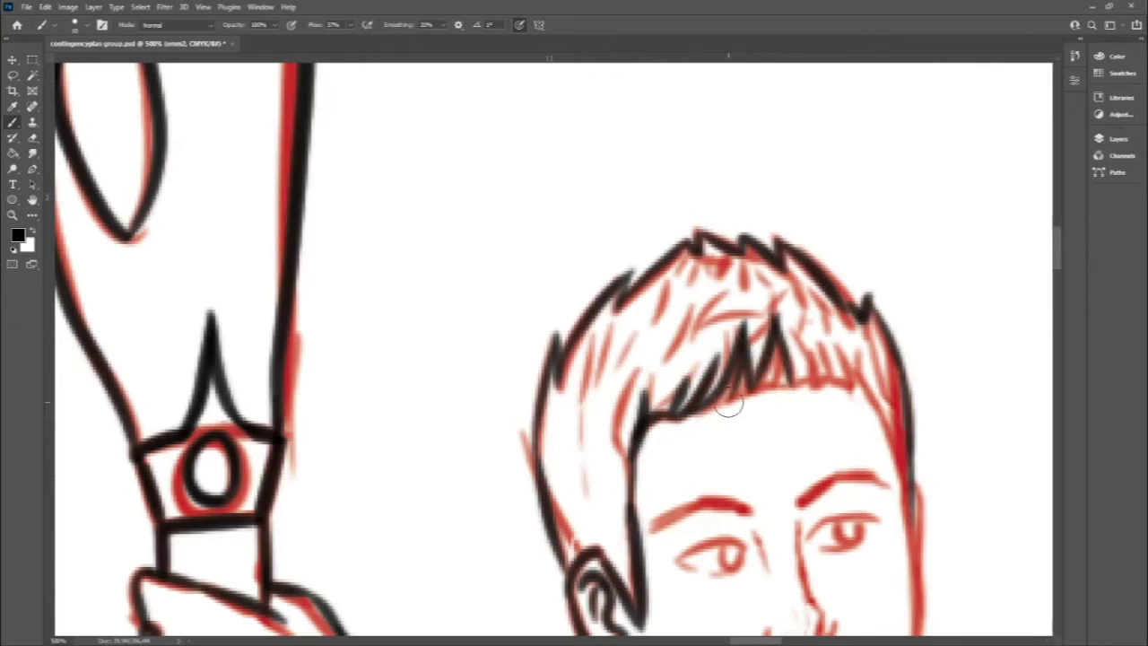
{"action": "left_click_drag", "start_coordinate": [795, 393], "coordinate": [860, 358]}
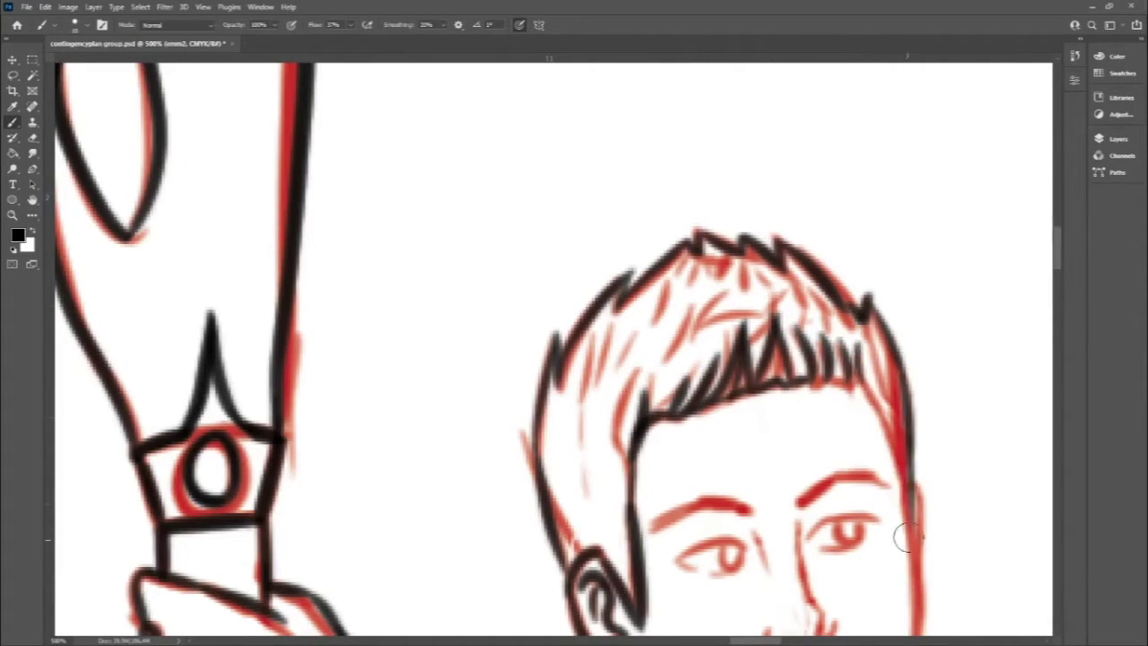
{"action": "left_click_drag", "start_coordinate": [906, 536], "coordinate": [835, 405]}
Ink the jawline toward the chin, extra hair strands and the right eyebrow.
{"action": "scroll", "coordinate": [836, 404], "scroll_direction": "down", "scroll_amount": 5}
{"action": "left_click_drag", "start_coordinate": [919, 117], "coordinate": [893, 323]}
{"action": "mouse_move", "coordinate": [647, 269]}
{"action": "left_mouse_down"}
{"action": "mouse_move", "coordinate": [789, 357]}
{"action": "mouse_move", "coordinate": [884, 330]}
{"action": "left_mouse_up"}
{"action": "left_click_drag", "start_coordinate": [669, 290], "coordinate": [774, 346]}
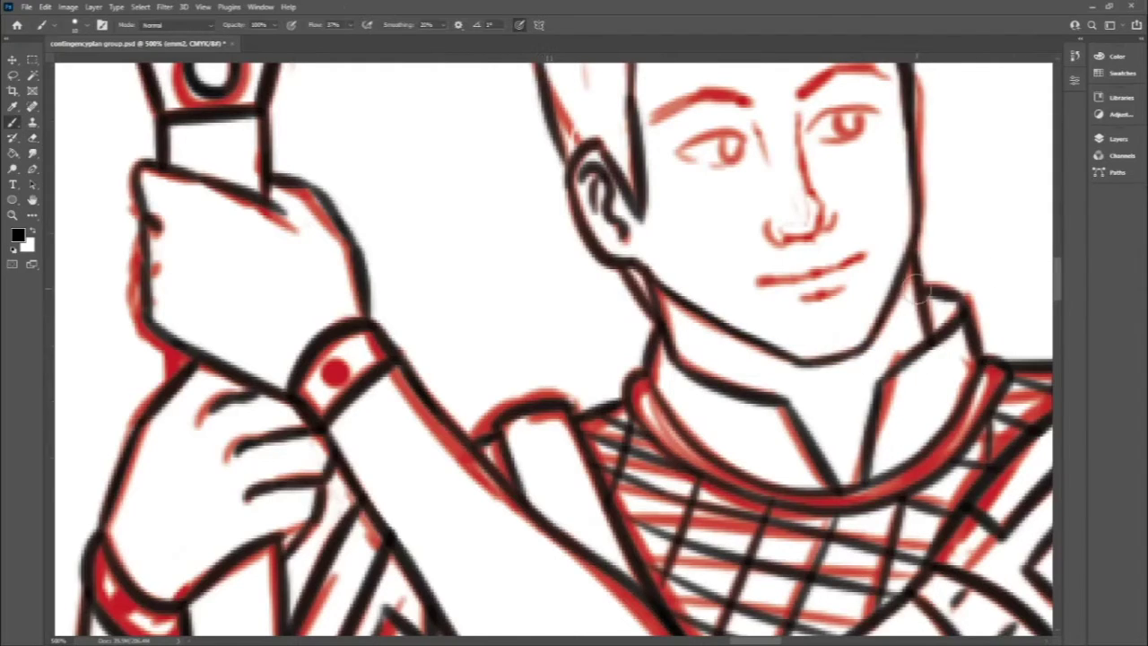
{"action": "scroll", "coordinate": [913, 359], "scroll_direction": "up", "scroll_amount": 3}
{"action": "scroll", "coordinate": [912, 359], "scroll_direction": "up", "scroll_amount": 4}
{"action": "left_click_drag", "start_coordinate": [599, 308], "coordinate": [769, 231]}
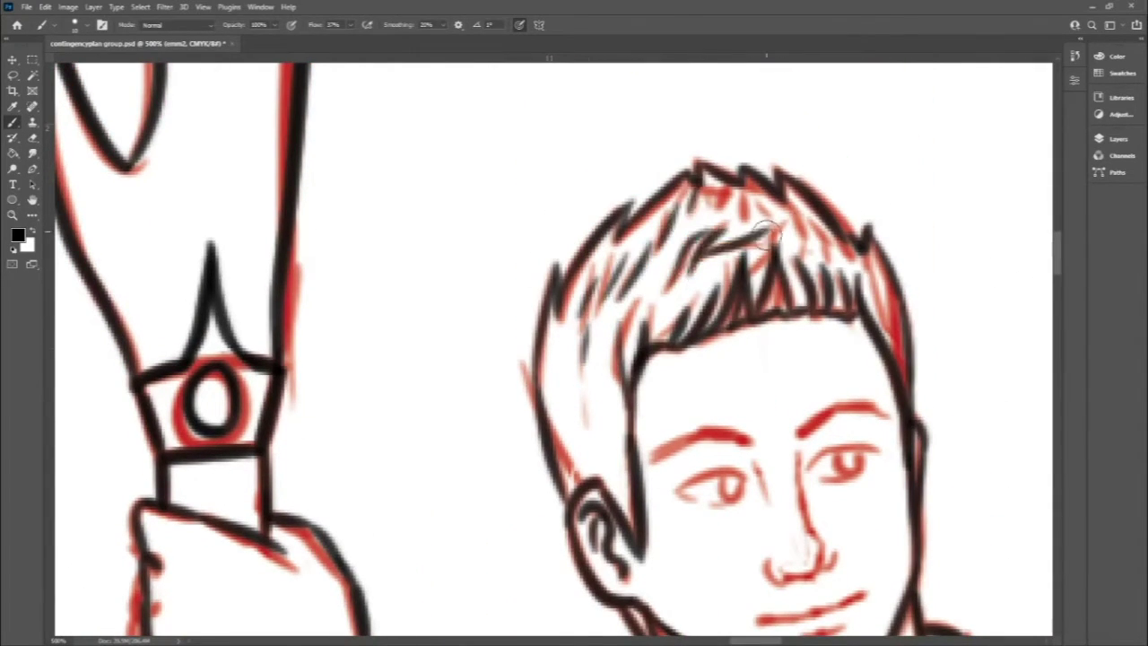
{"action": "scroll", "coordinate": [1058, 257], "scroll_direction": "down", "scroll_amount": 2}
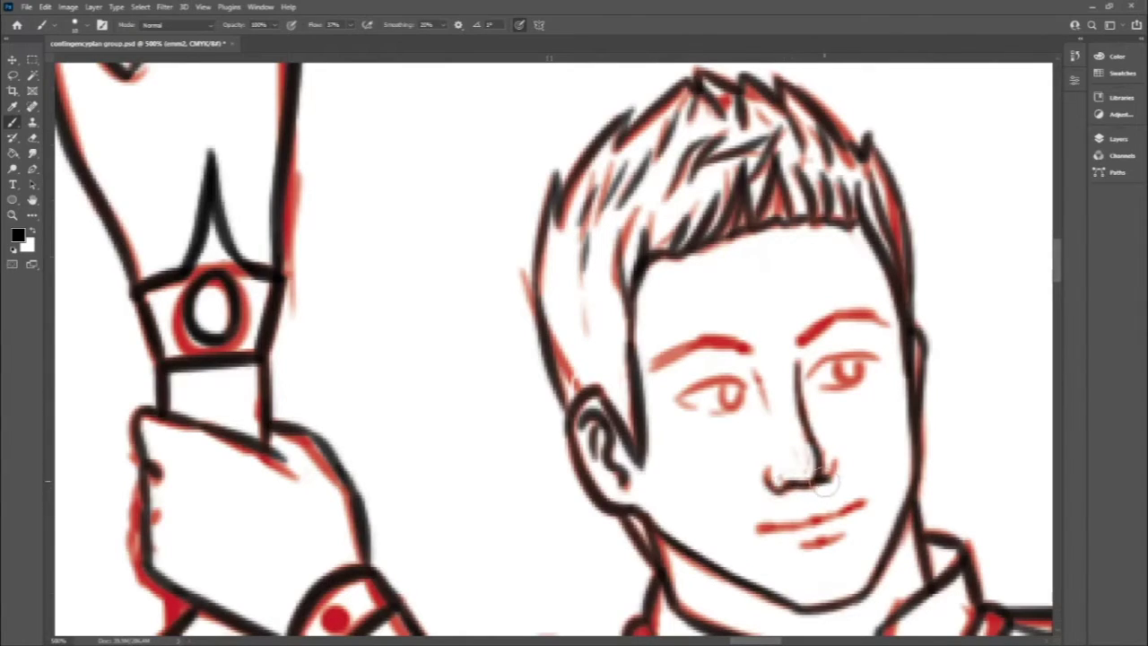
{"action": "left_click_drag", "start_coordinate": [796, 345], "coordinate": [890, 324]}
{"action": "scroll", "coordinate": [660, 348], "scroll_direction": "down", "scroll_amount": 2}
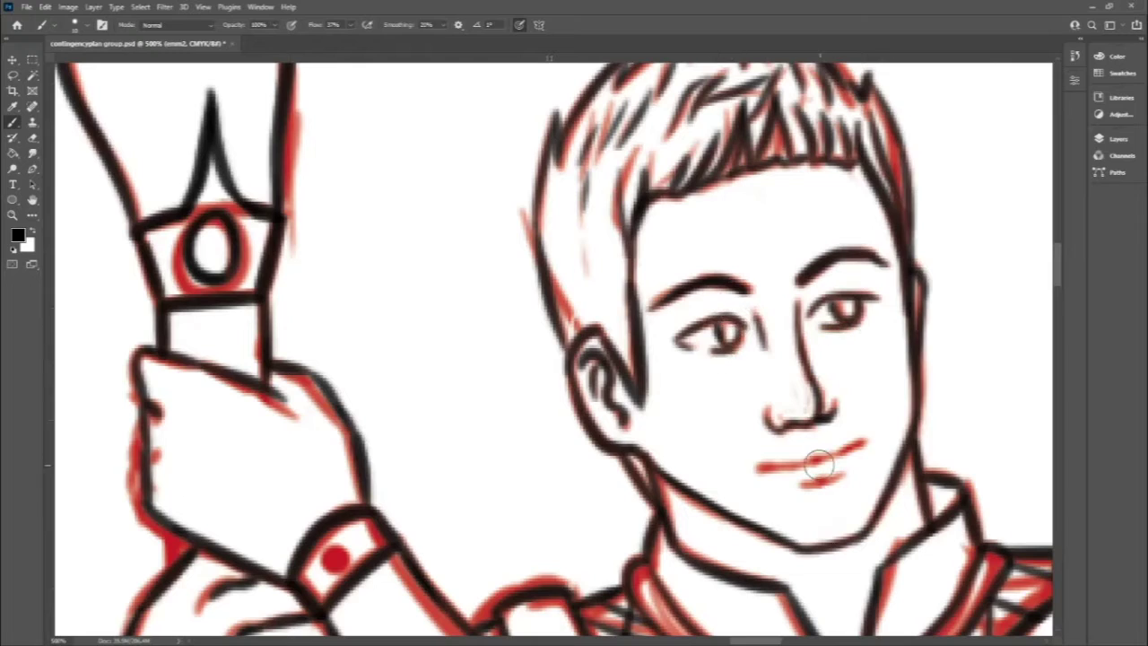
Undo the left eye's ink lines and redraw the eye outline in black.
{"action": "key", "text": "ctrl+minus"}
{"action": "key", "text": "ctrl+minus"}
{"action": "key", "text": "ctrl+minus"}
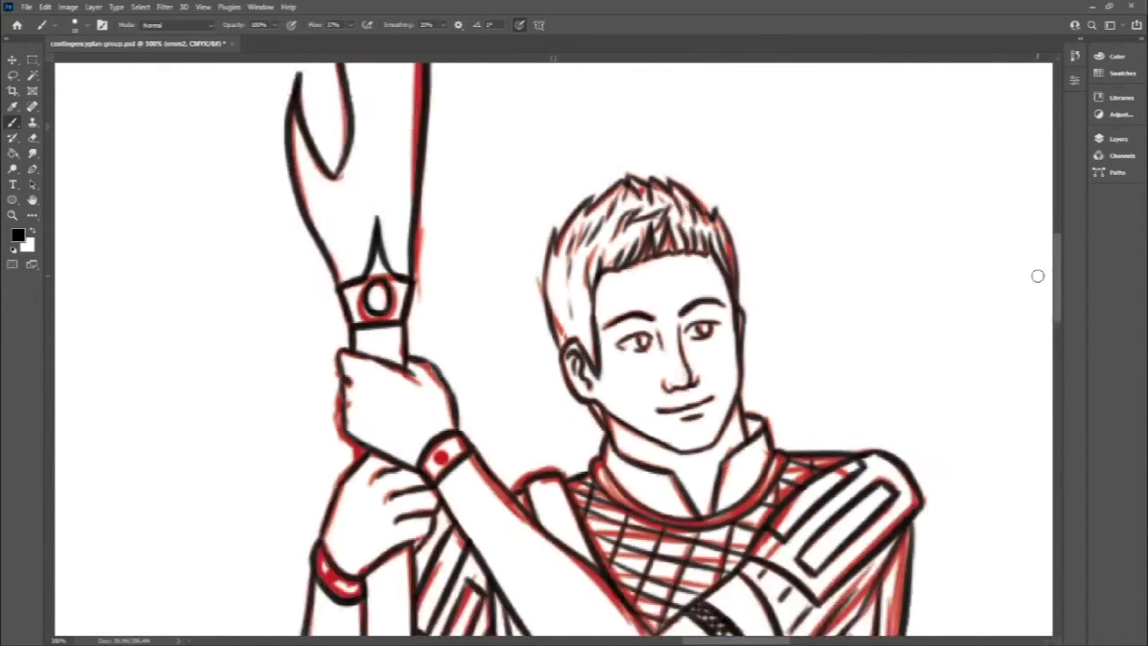
{"action": "key", "text": "ctrl+minus"}
{"action": "key", "text": "ctrl+minus"}
{"action": "key", "text": "ctrl+minus"}
{"action": "key", "text": "ctrl+minus"}
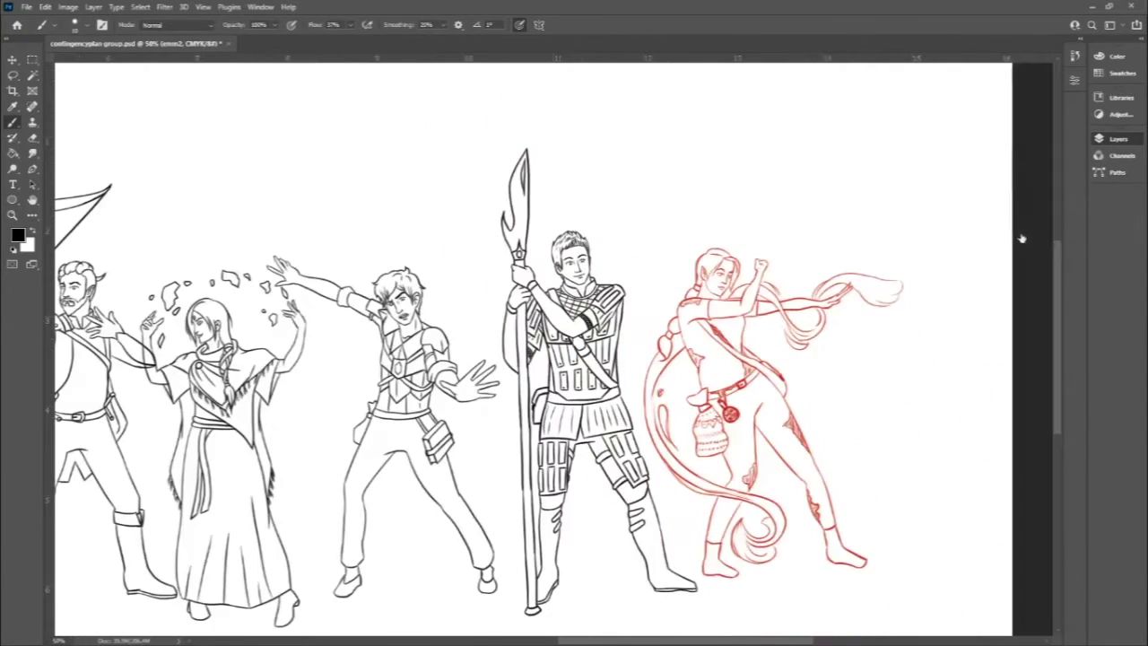
{"action": "key", "text": "ctrl+plus"}
{"action": "key", "text": "ctrl+plus"}
{"action": "key", "text": "ctrl+plus"}
{"action": "key", "text": "ctrl+plus"}
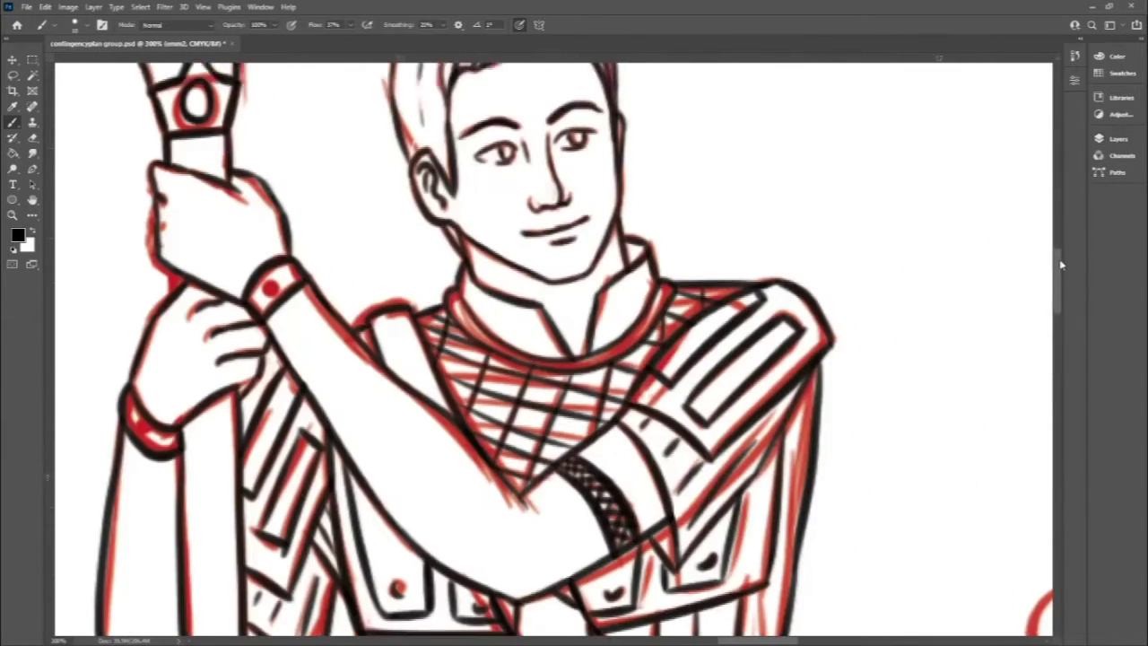
{"action": "key", "text": "ctrl+plus"}
{"action": "key", "text": "ctrl+plus"}
{"action": "key", "text": "ctrl+z"}
{"action": "left_click_drag", "start_coordinate": [423, 235], "coordinate": [483, 229]}
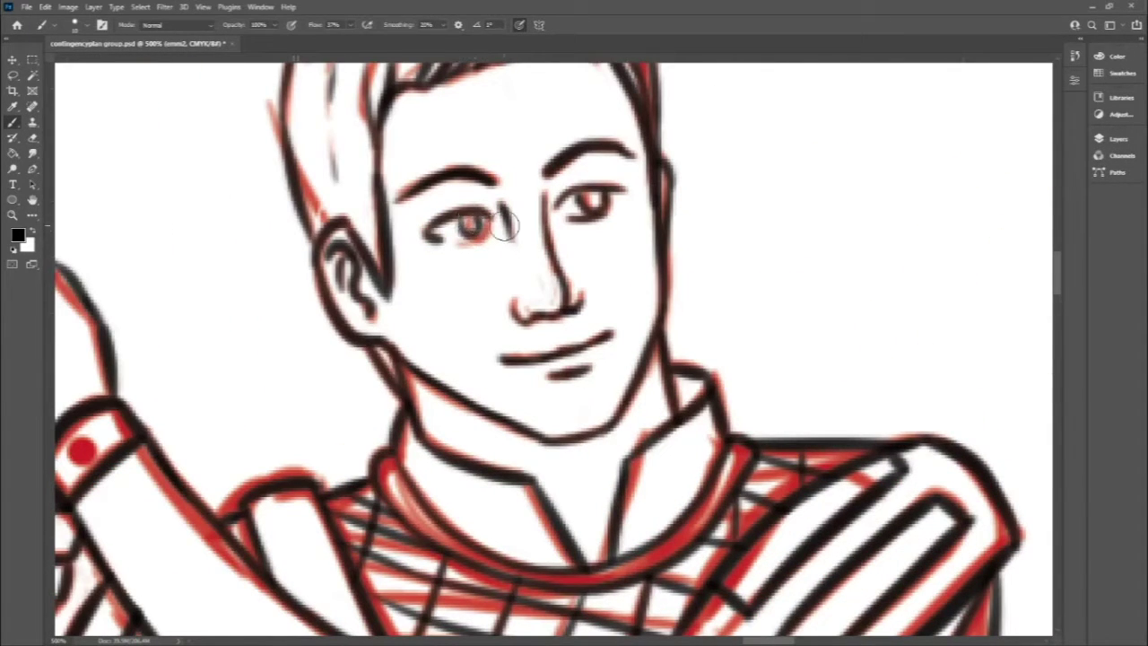
Tidy stray armour lines with the Eraser, then zoom in on the elf girl's face.
{"action": "key", "text": "ctrl+minus"}
{"action": "key", "text": "ctrl+minus"}
{"action": "key", "text": "ctrl+minus"}
{"action": "key", "text": "ctrl+minus"}
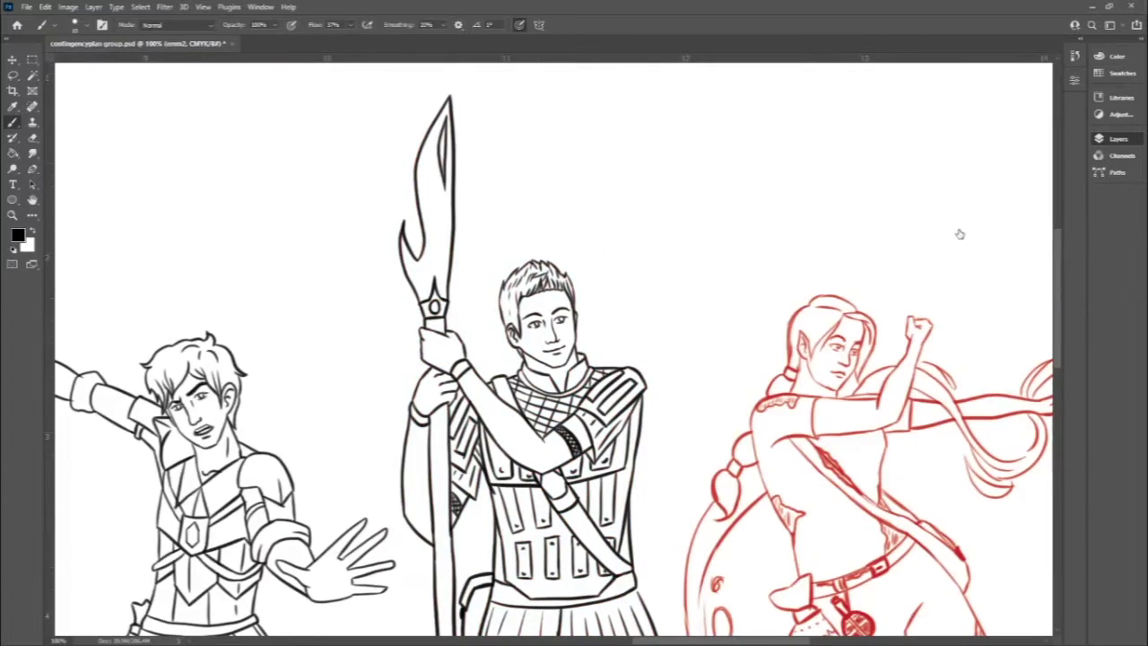
{"action": "key", "text": "ctrl+plus"}
{"action": "key", "text": "ctrl+plus"}
{"action": "key", "text": "ctrl+plus"}
{"action": "key", "text": "ctrl+plus"}
{"action": "key", "text": "e"}
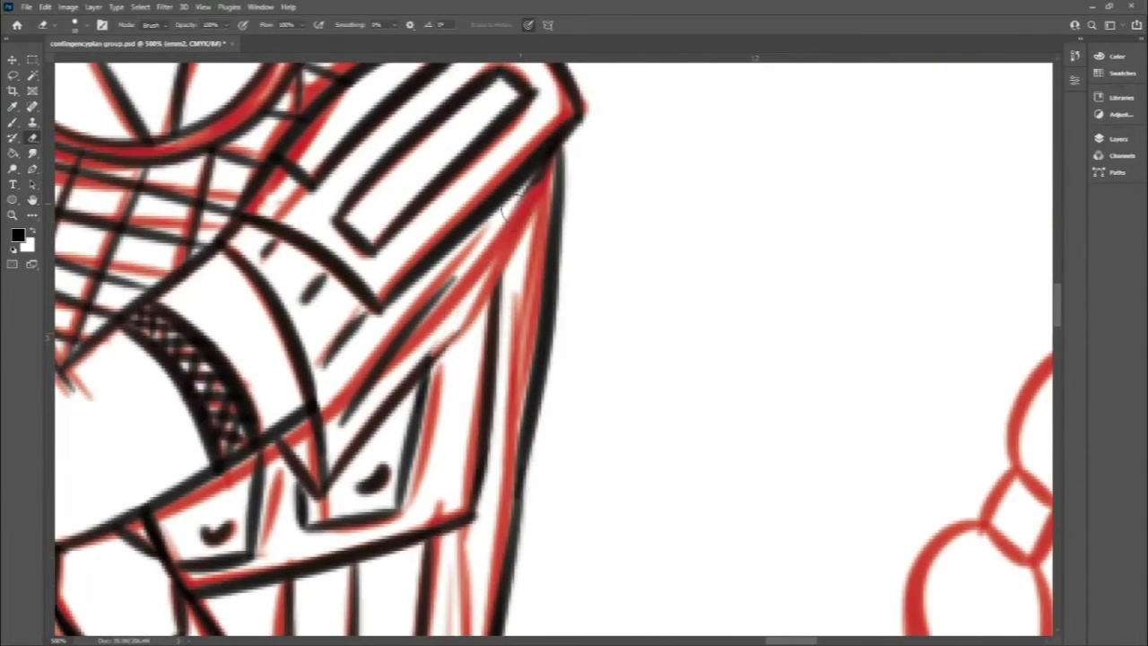
{"action": "key", "text": "b"}
{"action": "key", "text": "ctrl+minus"}
{"action": "key", "text": "ctrl+minus"}
{"action": "key", "text": "ctrl+minus"}
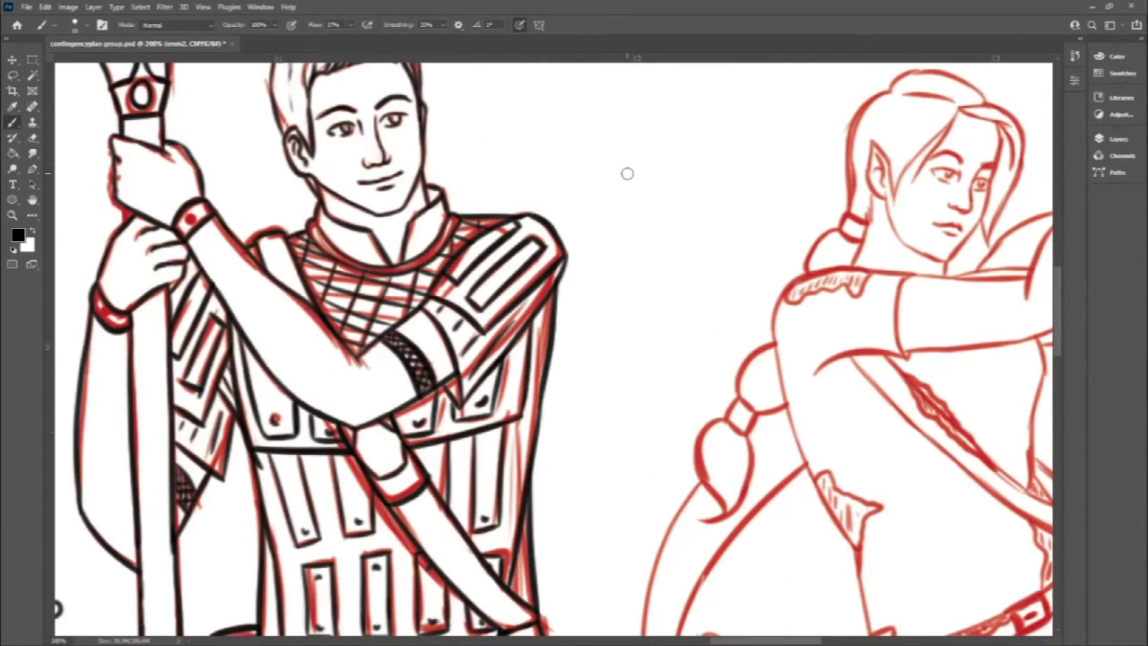
{"action": "key", "text": "ctrl+minus"}
{"action": "key", "text": "ctrl+minus"}
{"action": "scroll", "coordinate": [953, 231], "scroll_direction": "down", "scroll_amount": 2}
{"action": "scroll", "coordinate": [953, 230], "scroll_direction": "up", "scroll_amount": 2}
{"action": "scroll", "coordinate": [710, 607], "scroll_direction": "down", "scroll_amount": 1}
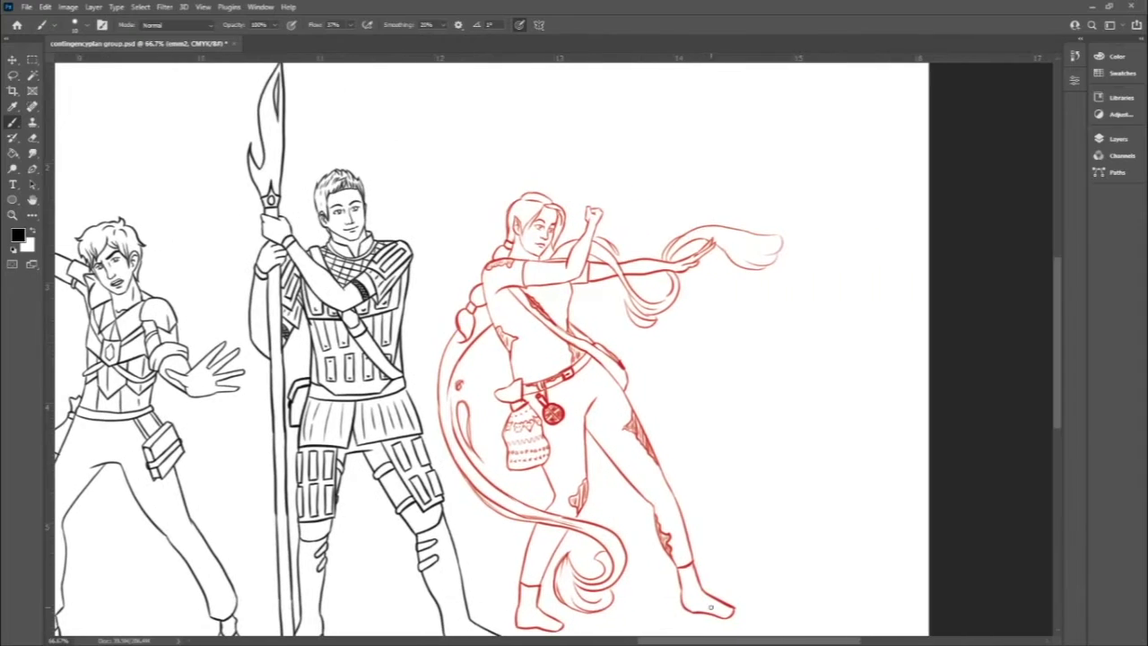
{"action": "key", "text": "ctrl+plus"}
{"action": "key", "text": "ctrl+plus"}
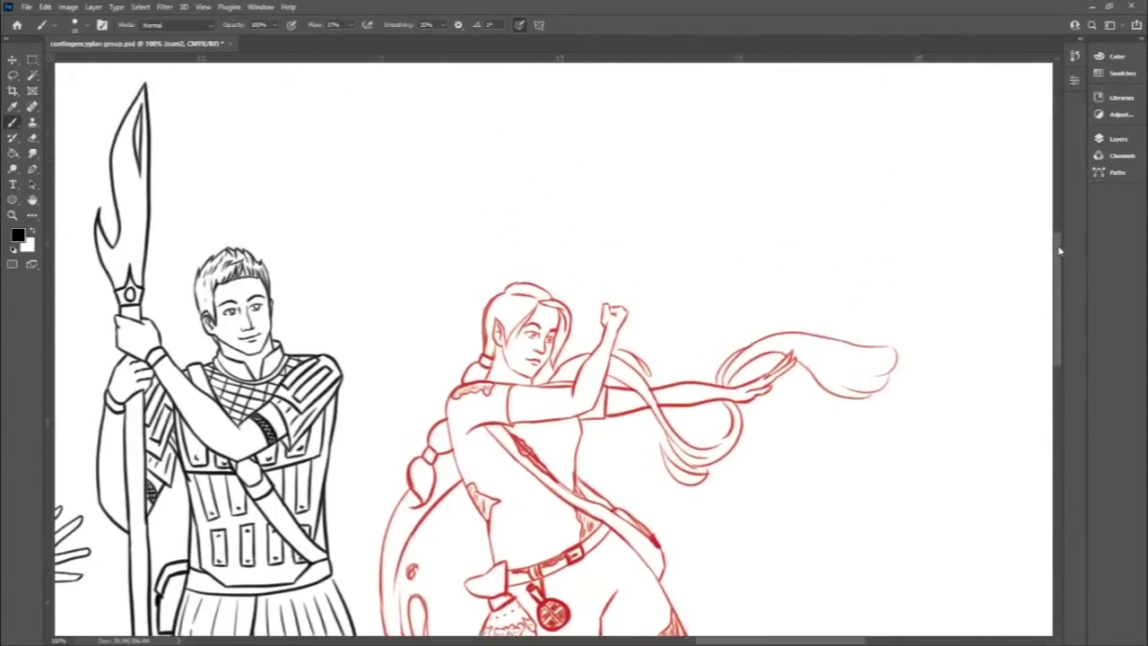
{"action": "key", "text": "ctrl+plus"}
{"action": "key", "text": "ctrl+plus"}
Ink the elf girl's hair outline, bangs, ear strand, jaw and left face contour.
{"action": "mouse_move", "coordinate": [357, 232]}
{"action": "left_mouse_down"}
{"action": "mouse_move", "coordinate": [549, 262]}
{"action": "mouse_move", "coordinate": [554, 555]}
{"action": "left_mouse_up"}
{"action": "mouse_move", "coordinate": [499, 280]}
{"action": "left_mouse_down"}
{"action": "mouse_move", "coordinate": [570, 310]}
{"action": "mouse_move", "coordinate": [585, 410]}
{"action": "left_mouse_up"}
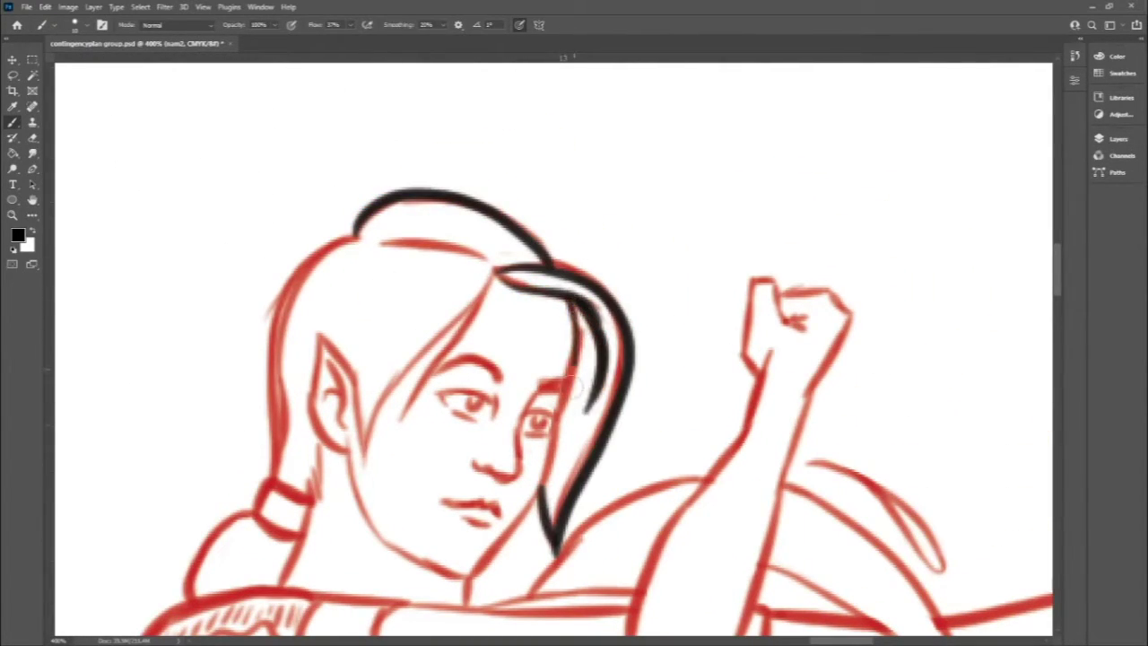
{"action": "left_click_drag", "start_coordinate": [477, 576], "coordinate": [437, 560]}
{"action": "left_click_drag", "start_coordinate": [348, 455], "coordinate": [388, 544]}
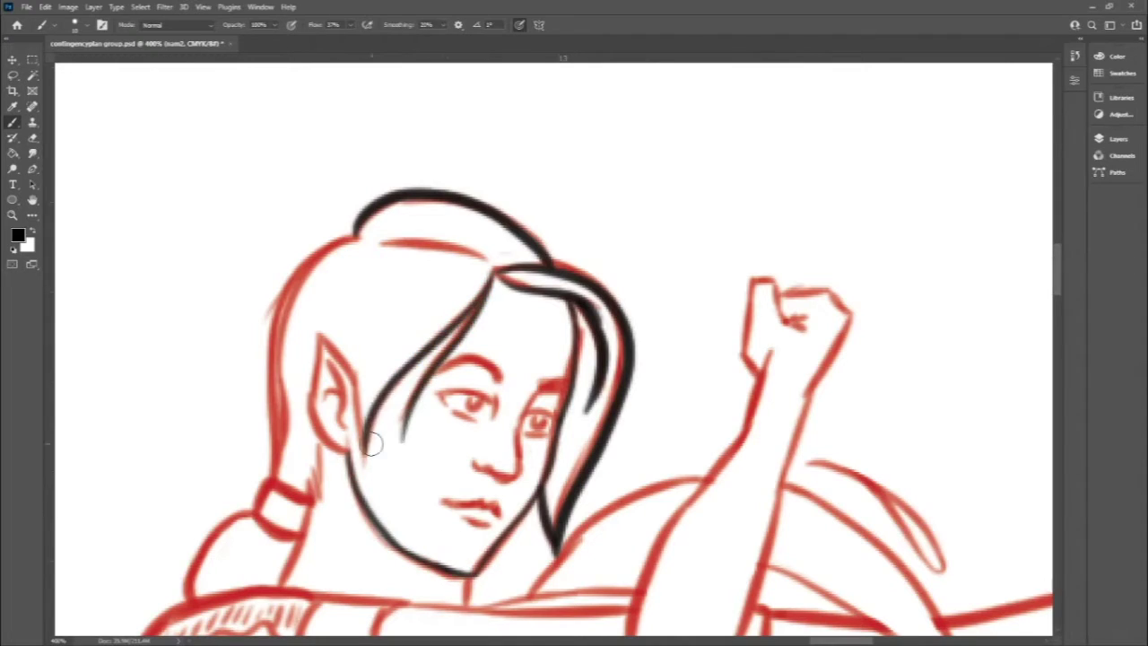
{"action": "left_click_drag", "start_coordinate": [494, 269], "coordinate": [363, 453]}
{"action": "mouse_move", "coordinate": [358, 236]}
{"action": "left_mouse_down"}
{"action": "mouse_move", "coordinate": [272, 484]}
{"action": "mouse_move", "coordinate": [484, 260]}
{"action": "left_mouse_up"}
{"action": "left_click_drag", "start_coordinate": [357, 357], "coordinate": [366, 453]}
Continue inking the strokes running down from her head over the red sketch.
{"action": "scroll", "coordinate": [357, 439], "scroll_direction": "down", "scroll_amount": 5}
{"action": "mouse_move", "coordinate": [323, 270]}
{"action": "left_mouse_down"}
{"action": "mouse_move", "coordinate": [312, 341]}
{"action": "mouse_move", "coordinate": [255, 359]}
{"action": "left_mouse_up"}
{"action": "left_click_drag", "start_coordinate": [328, 331], "coordinate": [278, 408]}
{"action": "left_click_drag", "start_coordinate": [260, 341], "coordinate": [184, 426]}
{"action": "scroll", "coordinate": [861, 291], "scroll_direction": "down", "scroll_amount": 5}
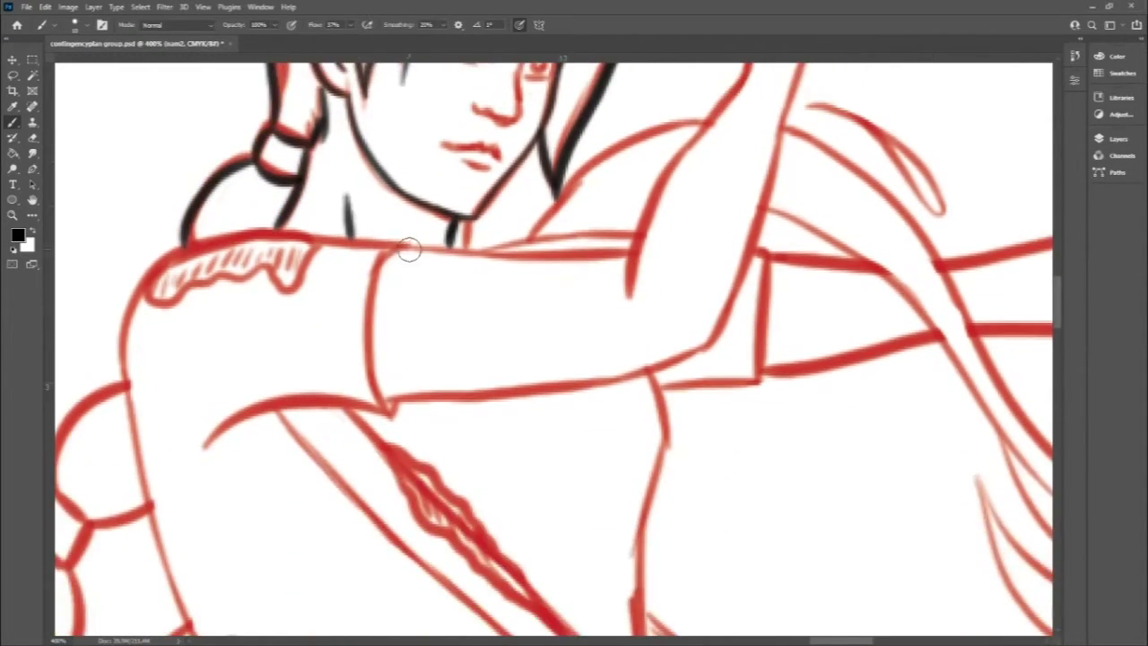
{"action": "mouse_move", "coordinate": [409, 244]}
{"action": "left_mouse_down"}
{"action": "mouse_move", "coordinate": [188, 628]}
{"action": "mouse_move", "coordinate": [345, 426]}
{"action": "mouse_move", "coordinate": [198, 467]}
{"action": "left_mouse_up"}
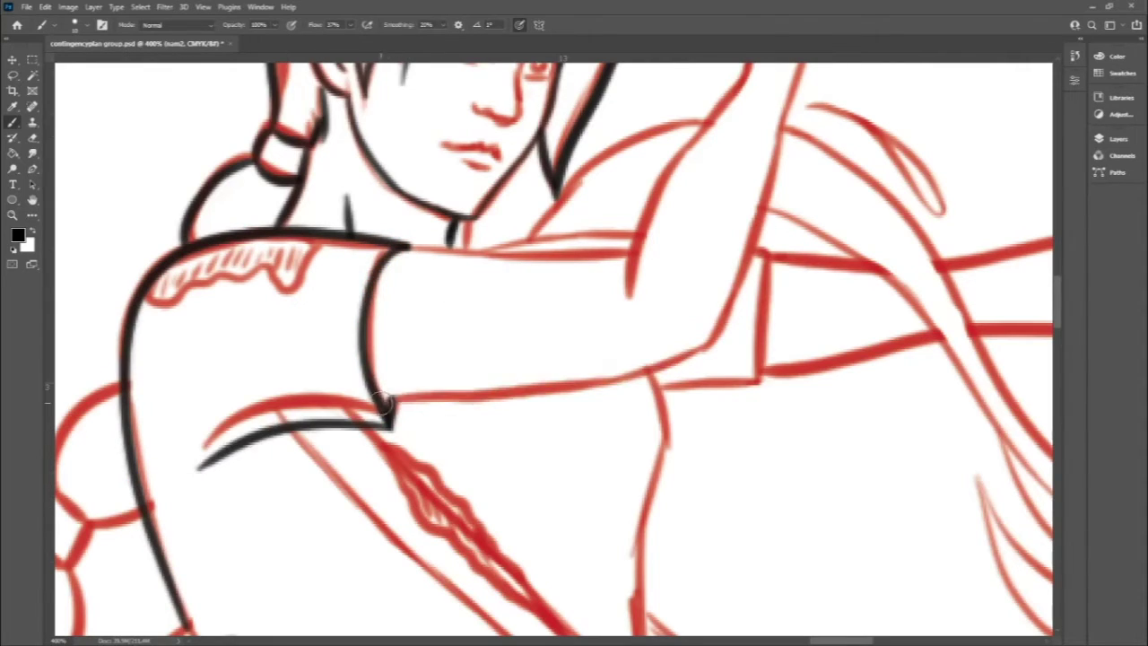
{"action": "left_click_drag", "start_coordinate": [386, 408], "coordinate": [731, 318]}
{"action": "scroll", "coordinate": [731, 318], "scroll_direction": "up", "scroll_amount": 5}
{"action": "mouse_move", "coordinate": [628, 476]}
{"action": "left_mouse_down"}
{"action": "mouse_move", "coordinate": [762, 202]}
{"action": "mouse_move", "coordinate": [774, 116]}
{"action": "left_mouse_up"}
Ink the raised arm's right edge, sleeve top, forearm and shoulder curve.
{"action": "left_click_drag", "start_coordinate": [843, 157], "coordinate": [749, 530]}
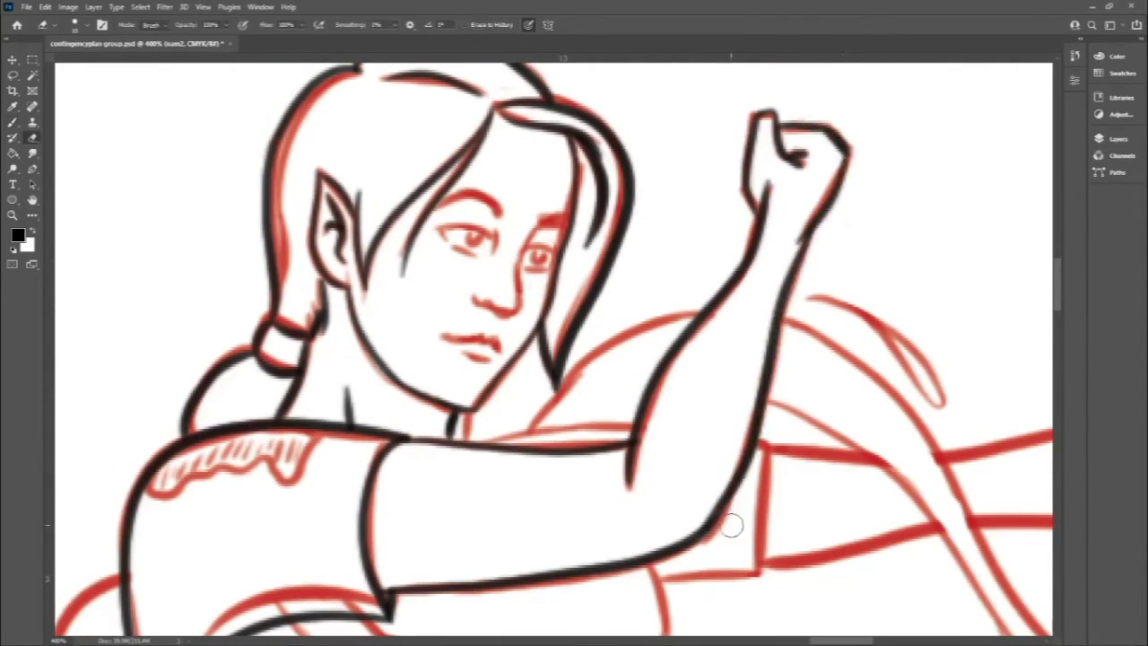
{"action": "left_click_drag", "start_coordinate": [484, 438], "coordinate": [632, 432]}
{"action": "left_click_drag", "start_coordinate": [767, 444], "coordinate": [758, 572]}
{"action": "left_click_drag", "start_coordinate": [534, 421], "coordinate": [708, 307]}
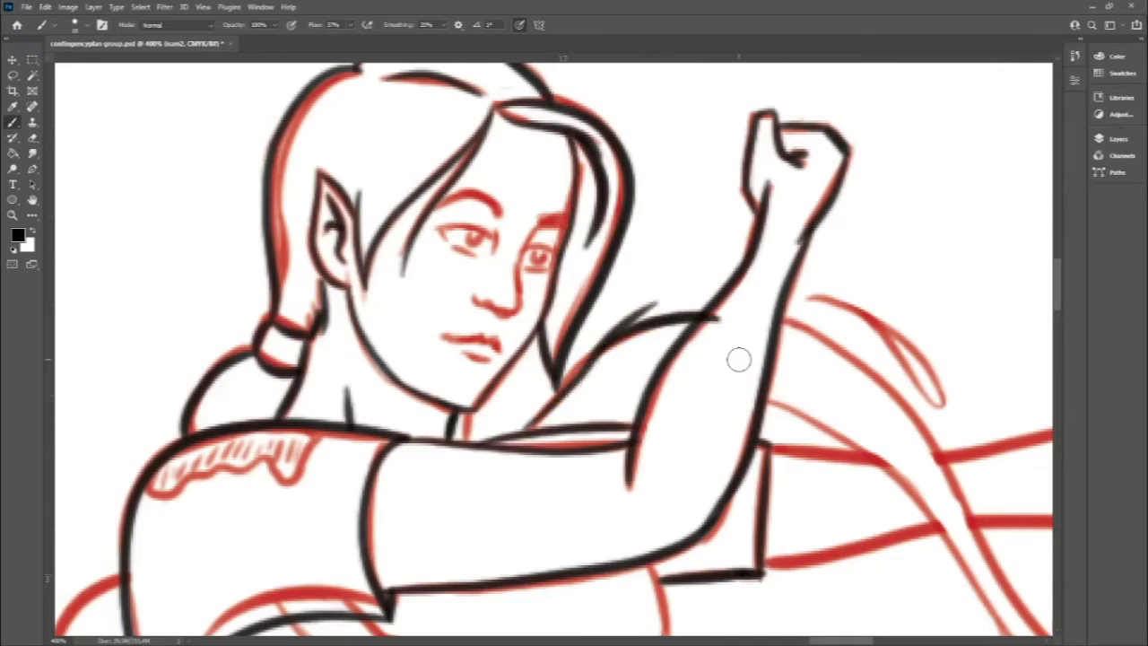
Ink the ponytail's round bun, small ring and curled end.
{"action": "scroll", "coordinate": [1038, 295], "scroll_direction": "down", "scroll_amount": 10}
{"action": "scroll", "coordinate": [1038, 295], "scroll_direction": "down", "scroll_amount": 10}
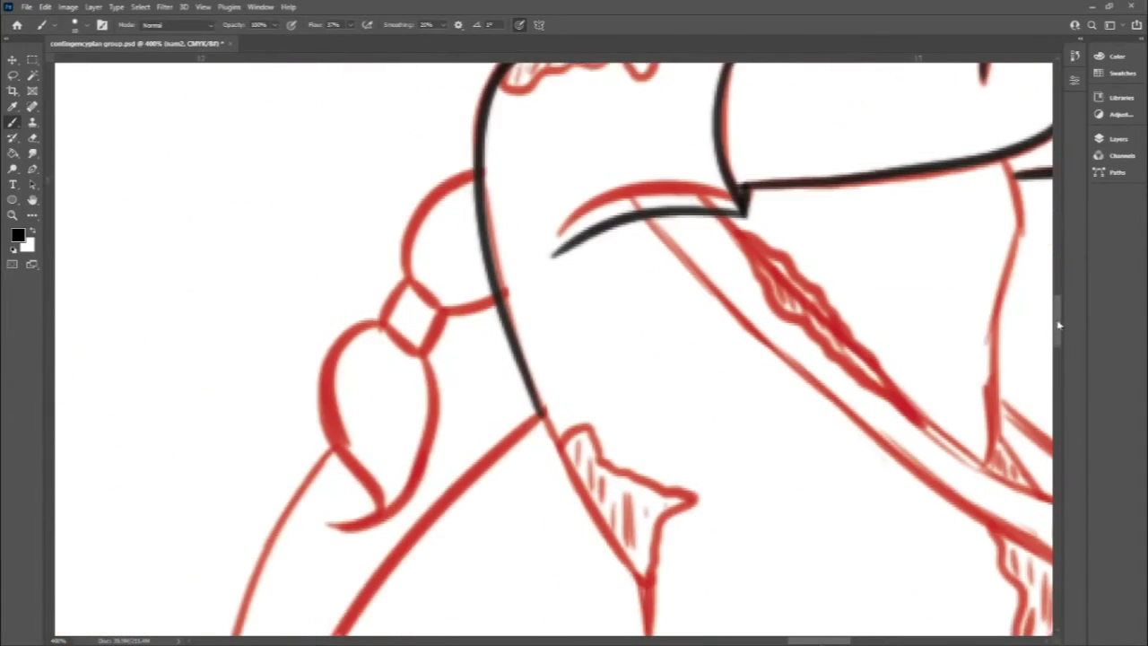
{"action": "left_click_drag", "start_coordinate": [476, 181], "coordinate": [507, 301]}
{"action": "left_click_drag", "start_coordinate": [404, 291], "coordinate": [448, 323]}
{"action": "left_click_drag", "start_coordinate": [386, 331], "coordinate": [332, 536]}
{"action": "left_click_drag", "start_coordinate": [437, 364], "coordinate": [372, 537]}
Ink further black lines lower down the elf's figure.
{"action": "scroll", "coordinate": [1046, 375], "scroll_direction": "down", "scroll_amount": 2}
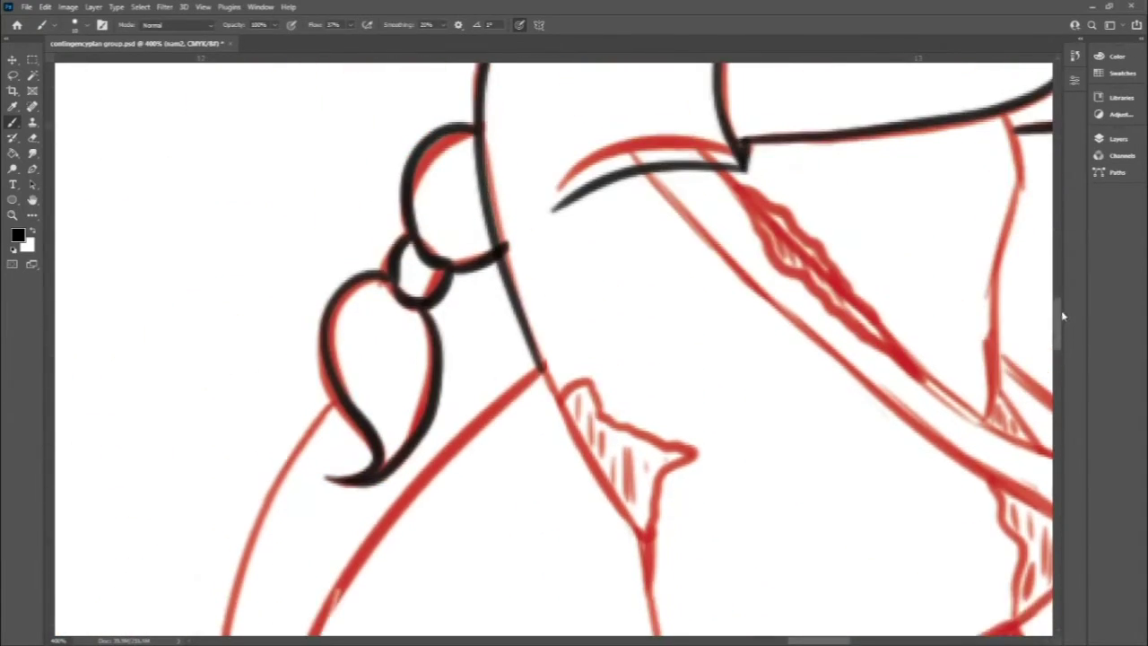
{"action": "scroll", "coordinate": [1045, 375], "scroll_direction": "up", "scroll_amount": 1}
{"action": "scroll", "coordinate": [1046, 375], "scroll_direction": "down", "scroll_amount": 4}
{"action": "left_click_drag", "start_coordinate": [539, 260], "coordinate": [668, 617]}
{"action": "scroll", "coordinate": [1047, 375], "scroll_direction": "down", "scroll_amount": 5}
{"action": "mouse_move", "coordinate": [679, 384]}
{"action": "left_mouse_down"}
{"action": "mouse_move", "coordinate": [588, 466]}
{"action": "mouse_move", "coordinate": [714, 525]}
{"action": "mouse_move", "coordinate": [664, 439]}
{"action": "left_mouse_up"}
{"action": "scroll", "coordinate": [714, 525], "scroll_direction": "down", "scroll_amount": 3}
Review the full characters zoomed out, then add more ink strokes.
{"action": "key", "text": "e"}
{"action": "key", "text": "ctrl+1"}
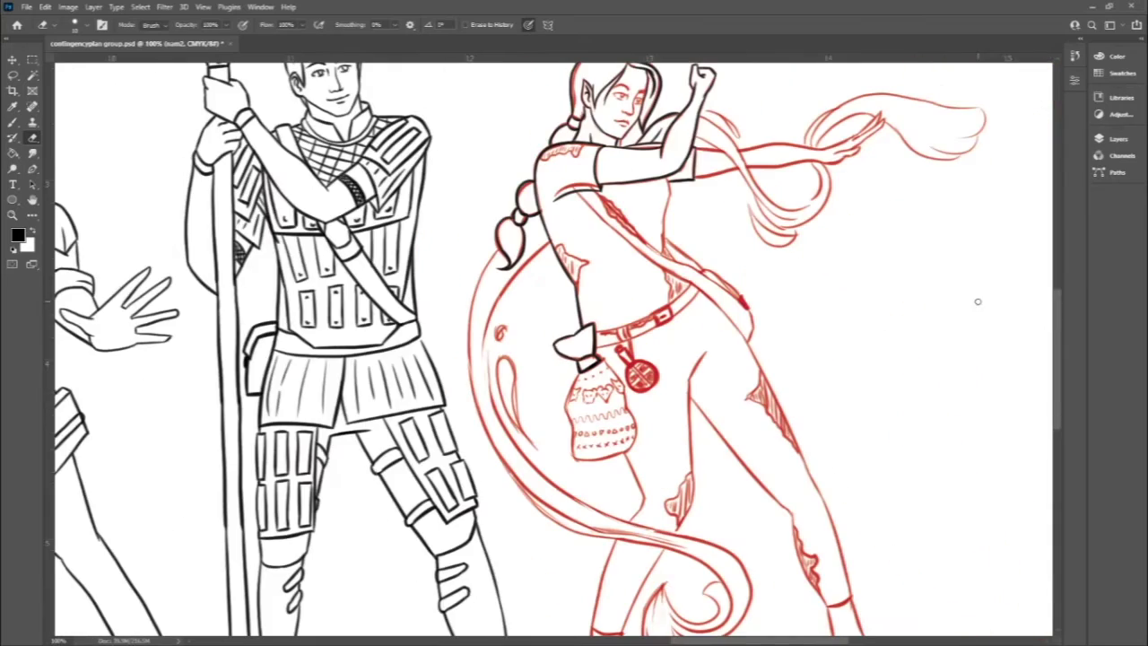
{"action": "key", "text": "b"}
{"action": "left_click_drag", "start_coordinate": [556, 240], "coordinate": [479, 362]}
{"action": "scroll", "coordinate": [475, 395], "scroll_direction": "down", "scroll_amount": 2}
{"action": "left_click_drag", "start_coordinate": [693, 578], "coordinate": [653, 463]}
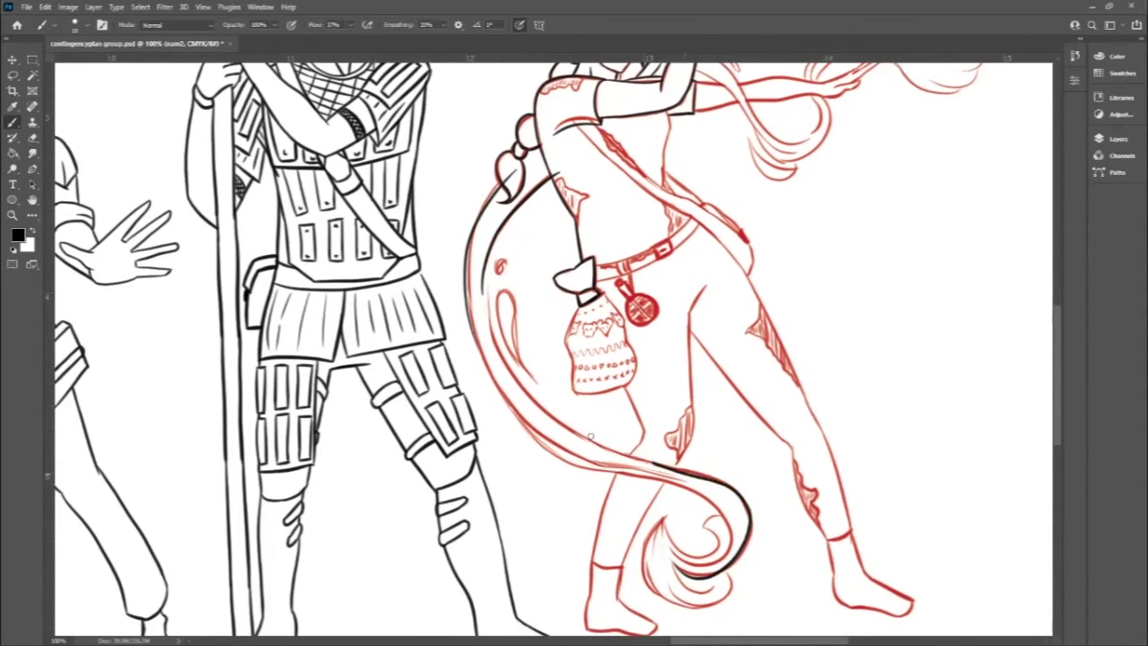
Ink the band holding the pouch and erase a stray stub past the neckline.
{"action": "key", "text": "ctrl+plus"}
{"action": "key", "text": "ctrl+plus"}
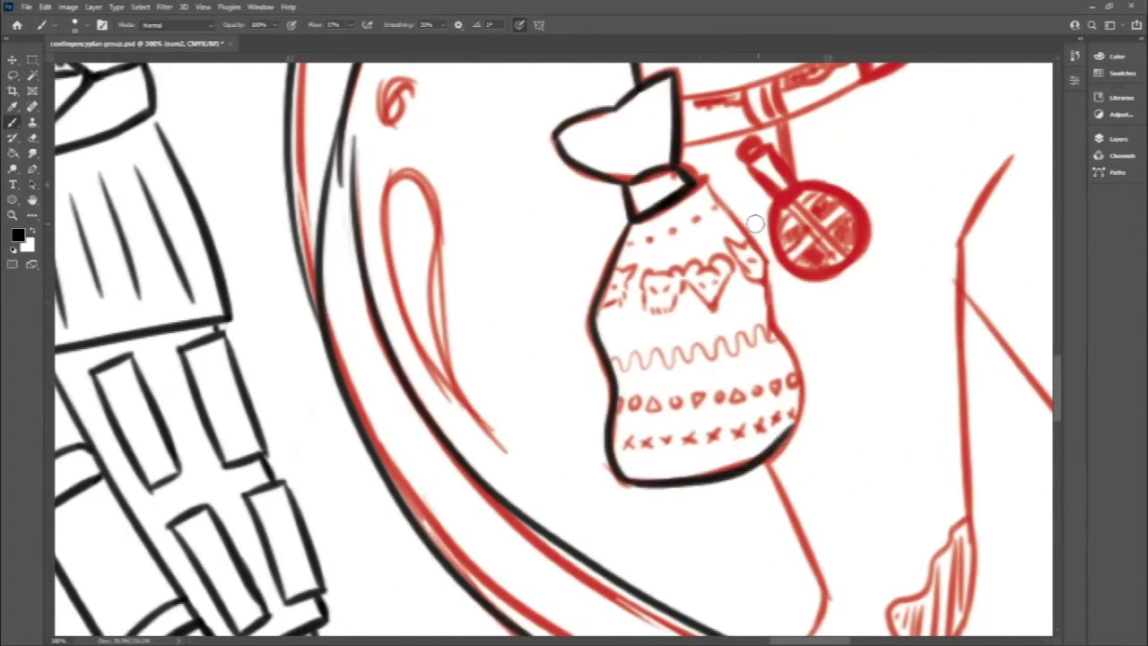
{"action": "scroll", "coordinate": [1062, 371], "scroll_direction": "up", "scroll_amount": 3}
{"action": "left_click_drag", "start_coordinate": [683, 342], "coordinate": [992, 192]}
{"action": "key", "text": "e"}
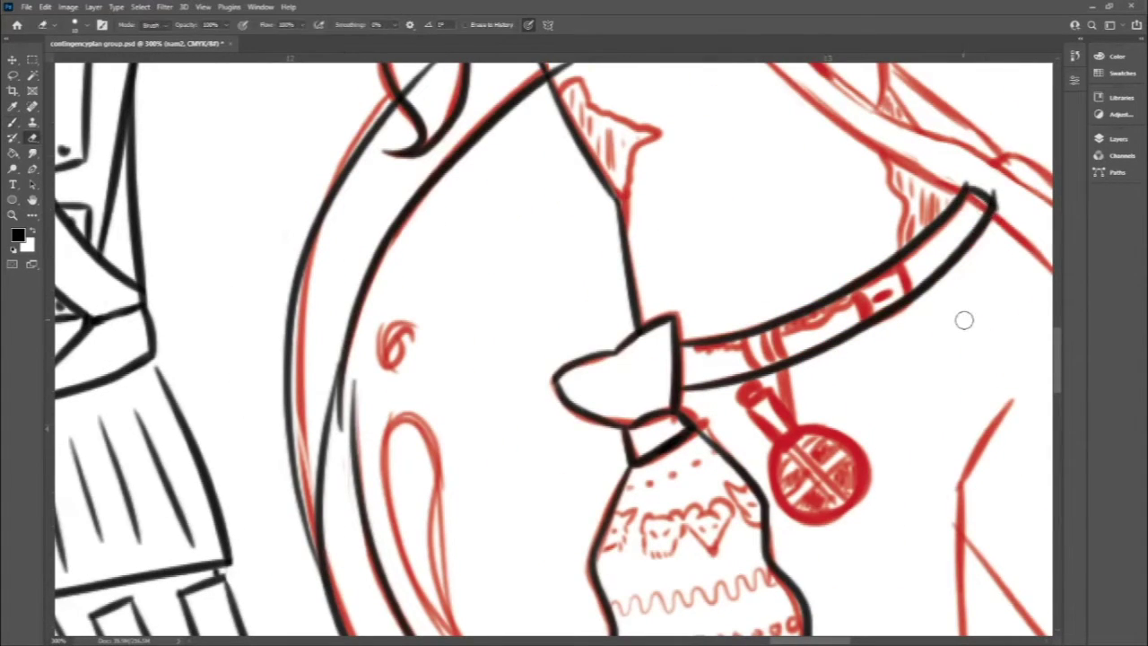
{"action": "scroll", "coordinate": [628, 359], "scroll_direction": "up", "scroll_amount": 1}
{"action": "scroll", "coordinate": [628, 359], "scroll_direction": "down", "scroll_amount": 5}
{"action": "scroll", "coordinate": [417, 314], "scroll_direction": "up", "scroll_amount": 8}
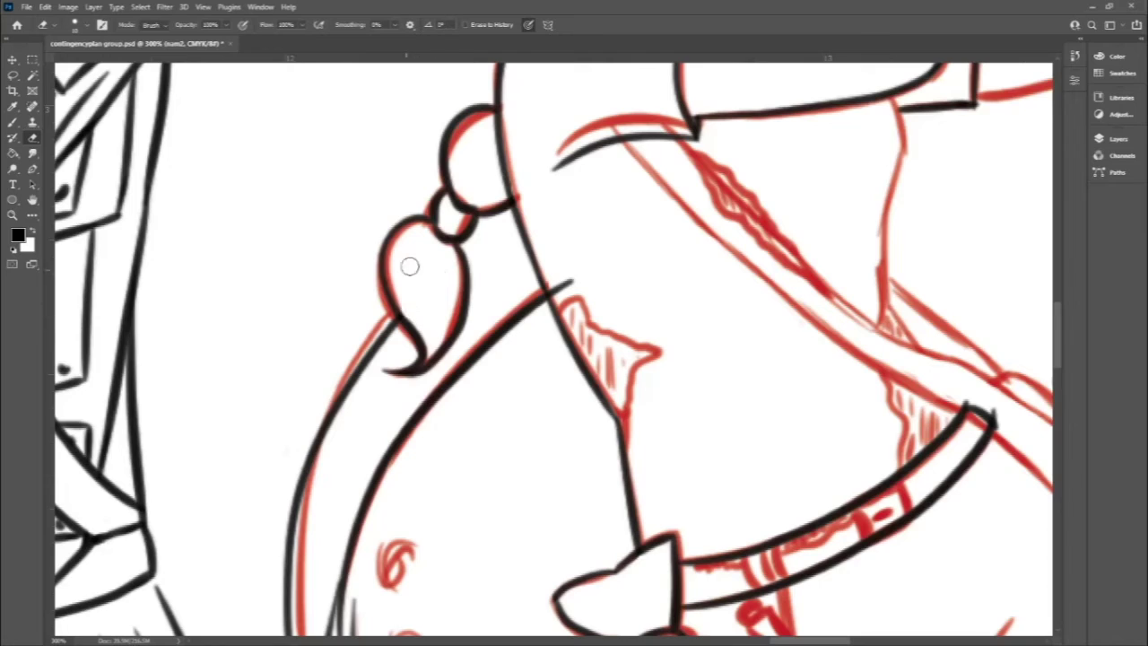
{"action": "left_click_drag", "start_coordinate": [571, 281], "coordinate": [550, 287]}
Outline the round red charm in black with an X across it.
{"action": "scroll", "coordinate": [1002, 422], "scroll_direction": "up", "scroll_amount": 2}
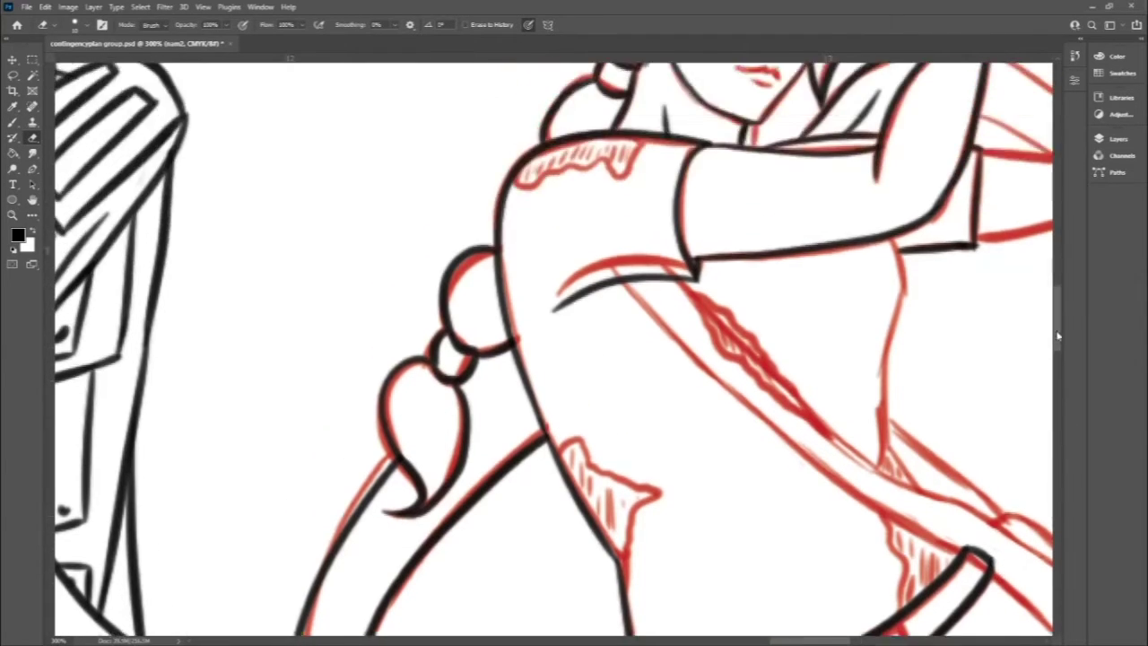
{"action": "scroll", "coordinate": [1002, 422], "scroll_direction": "down", "scroll_amount": 5}
{"action": "scroll", "coordinate": [1002, 422], "scroll_direction": "right", "scroll_amount": 3}
{"action": "key", "text": "b"}
{"action": "scroll", "coordinate": [1038, 410], "scroll_direction": "down", "scroll_amount": 5}
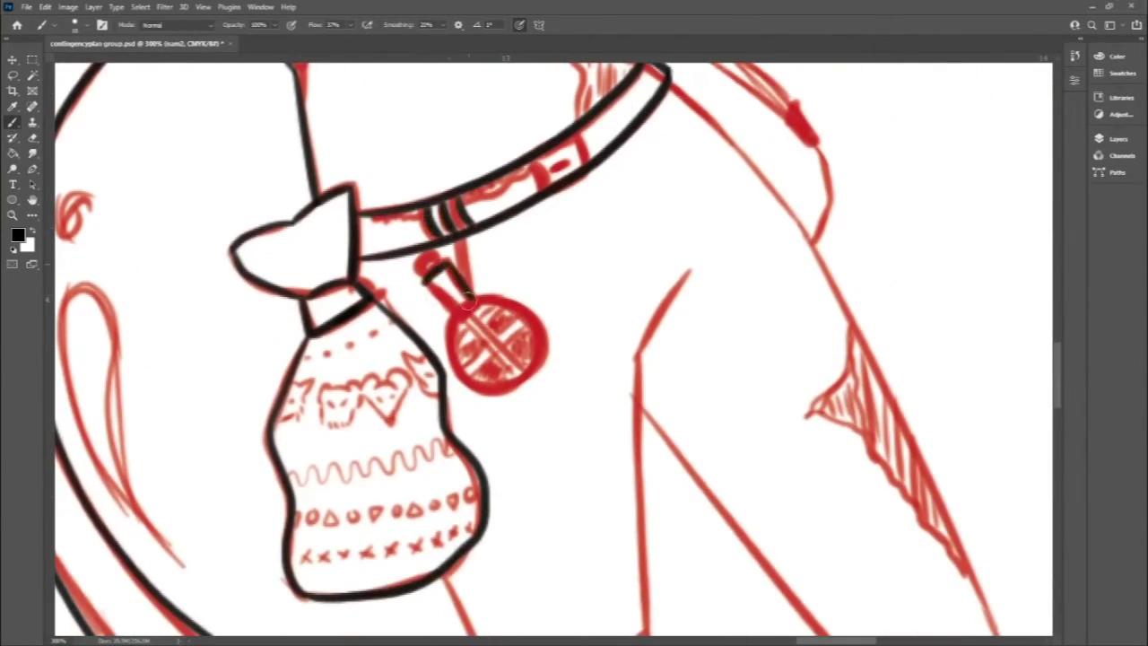
{"action": "left_click_drag", "start_coordinate": [489, 296], "coordinate": [468, 403]}
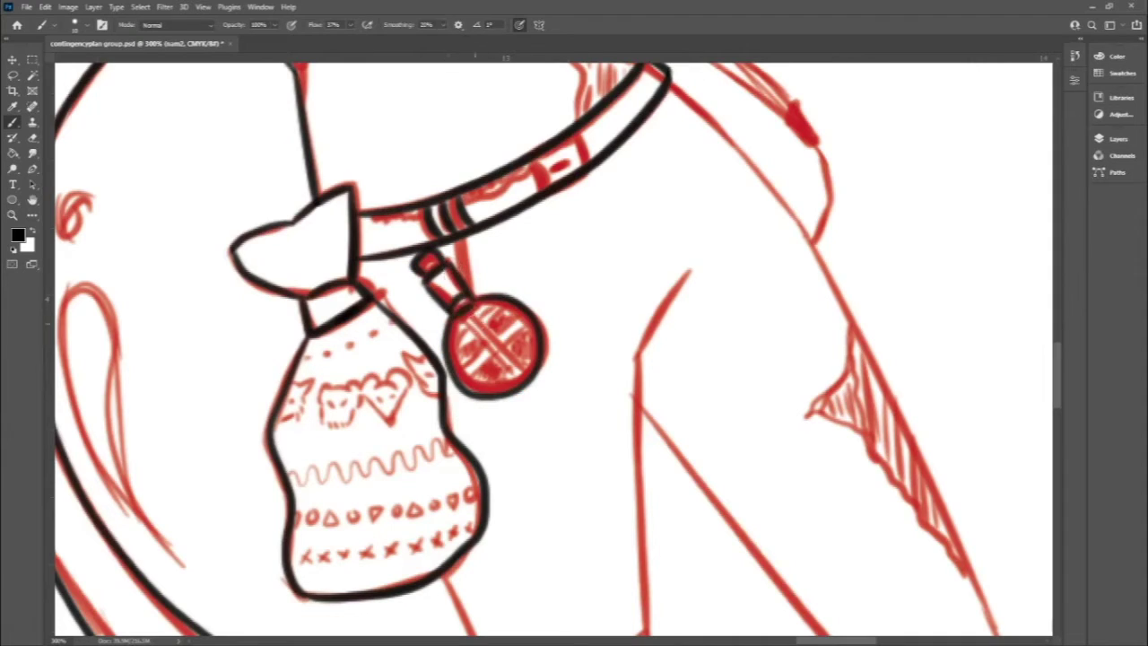
{"action": "left_click_drag", "start_coordinate": [469, 311], "coordinate": [526, 394]}
{"action": "left_click_drag", "start_coordinate": [452, 361], "coordinate": [521, 321]}
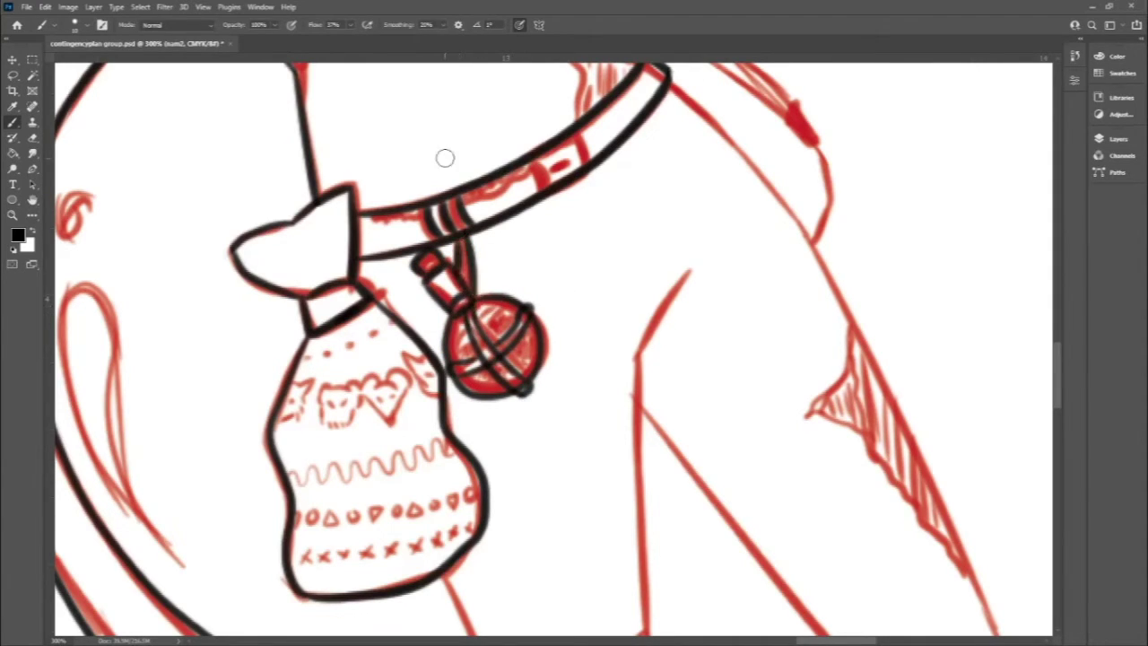
Ink the upper and lower edges of the strap.
{"action": "scroll", "coordinate": [1043, 351], "scroll_direction": "up", "scroll_amount": 5}
{"action": "left_click_drag", "start_coordinate": [825, 566], "coordinate": [359, 121]}
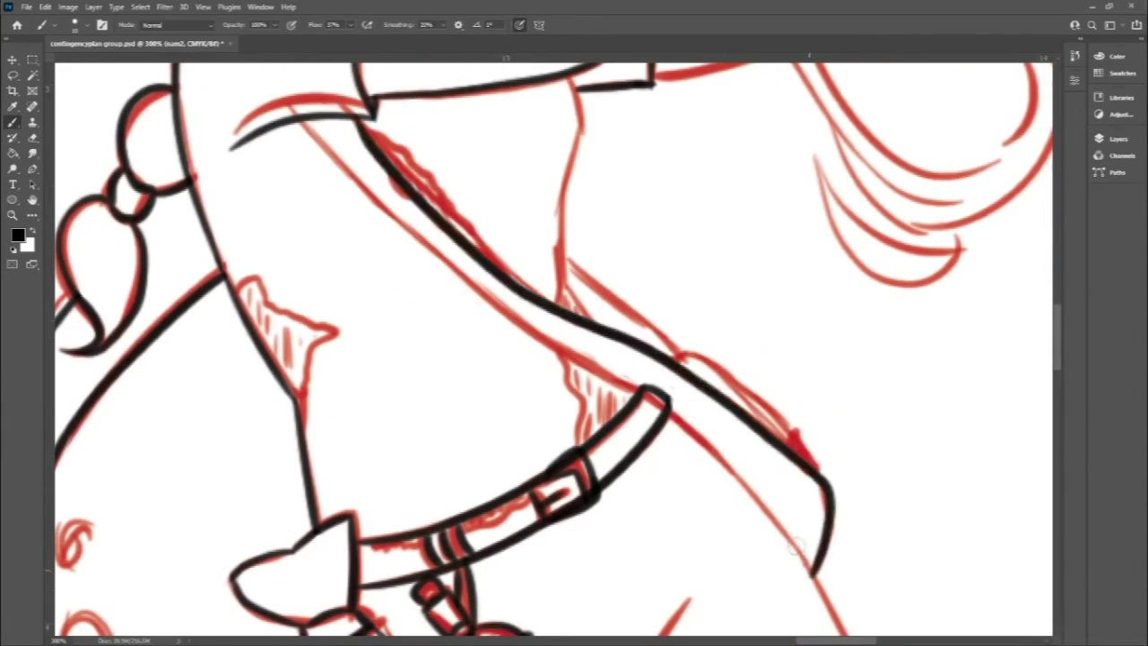
{"action": "left_click_drag", "start_coordinate": [296, 99], "coordinate": [807, 538]}
{"action": "key", "text": "ctrl+plus"}
{"action": "key", "text": "e"}
{"action": "scroll", "coordinate": [1008, 458], "scroll_direction": "up", "scroll_amount": 5}
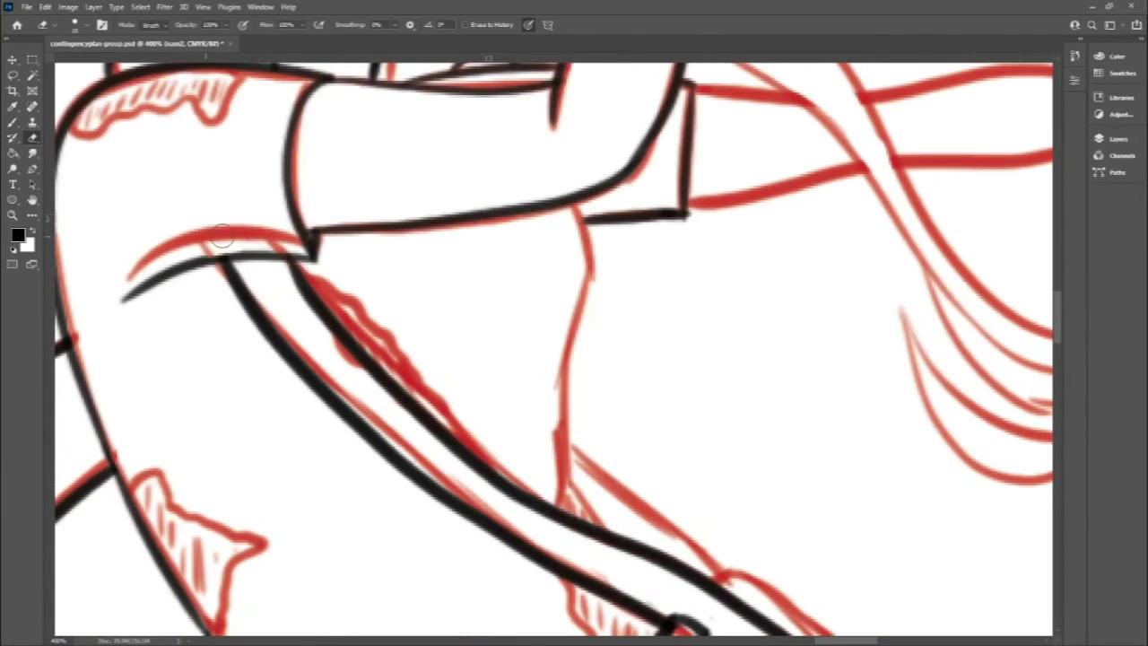
{"action": "scroll", "coordinate": [1007, 458], "scroll_direction": "down", "scroll_amount": 7}
Ink the strap lines above the belt through to its pointed end.
{"action": "key", "text": "b"}
{"action": "left_click_drag", "start_coordinate": [561, 112], "coordinate": [718, 264]}
{"action": "left_click_drag", "start_coordinate": [558, 169], "coordinate": [603, 217]}
{"action": "left_click_drag", "start_coordinate": [720, 279], "coordinate": [928, 435]}
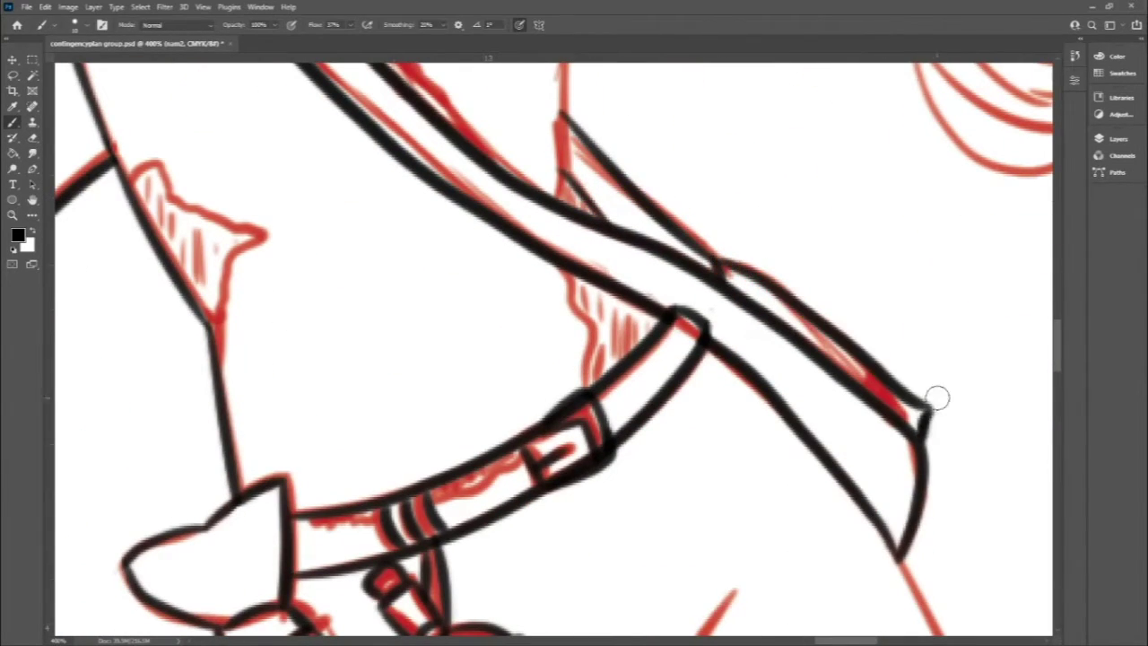
{"action": "key", "text": "ctrl+minus"}
{"action": "scroll", "coordinate": [530, 428], "scroll_direction": "down", "scroll_amount": 5}
{"action": "left_click_drag", "start_coordinate": [1058, 403], "coordinate": [1060, 429]}
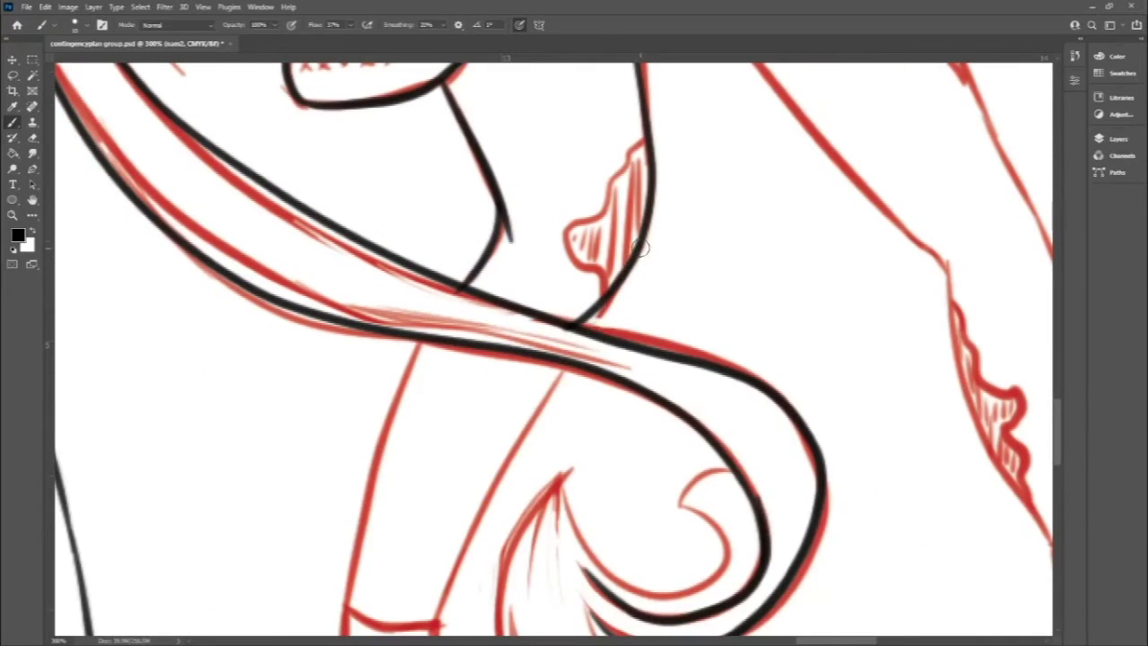
{"action": "left_click_drag", "start_coordinate": [588, 309], "coordinate": [538, 399]}
Erase stray ink at the strap tip and ink nearby lines.
{"action": "key", "text": "e"}
{"action": "scroll", "coordinate": [585, 319], "scroll_direction": "down", "scroll_amount": 3}
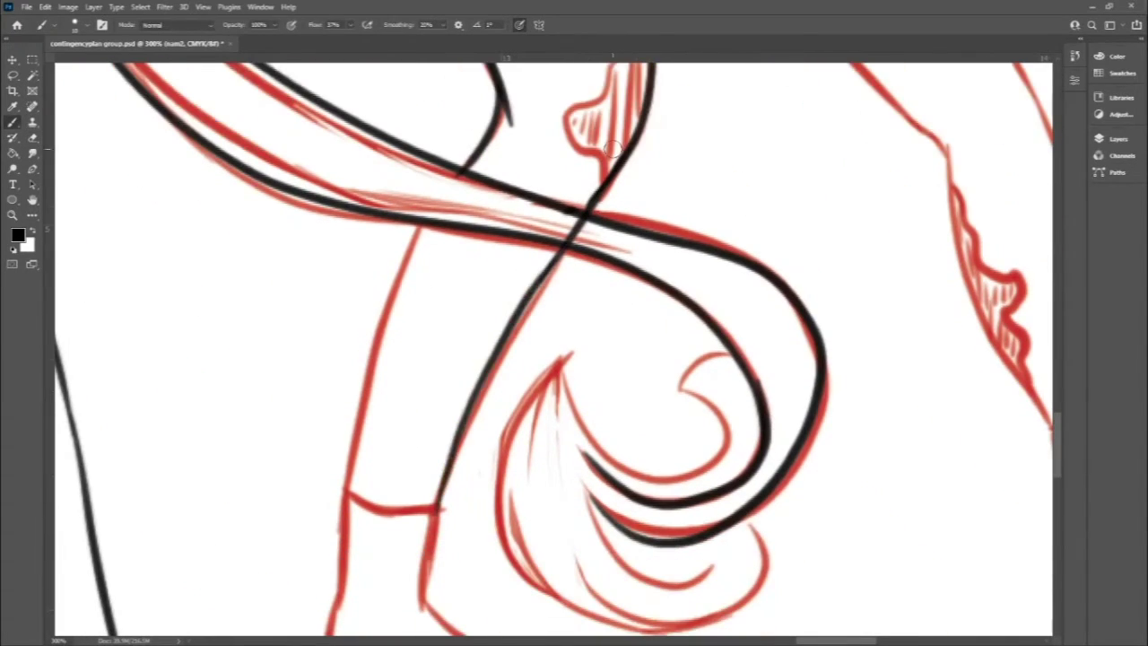
{"action": "left_click_drag", "start_coordinate": [1057, 416], "coordinate": [1057, 442]}
{"action": "key", "text": "b"}
{"action": "left_click_drag", "start_coordinate": [348, 278], "coordinate": [334, 471]}
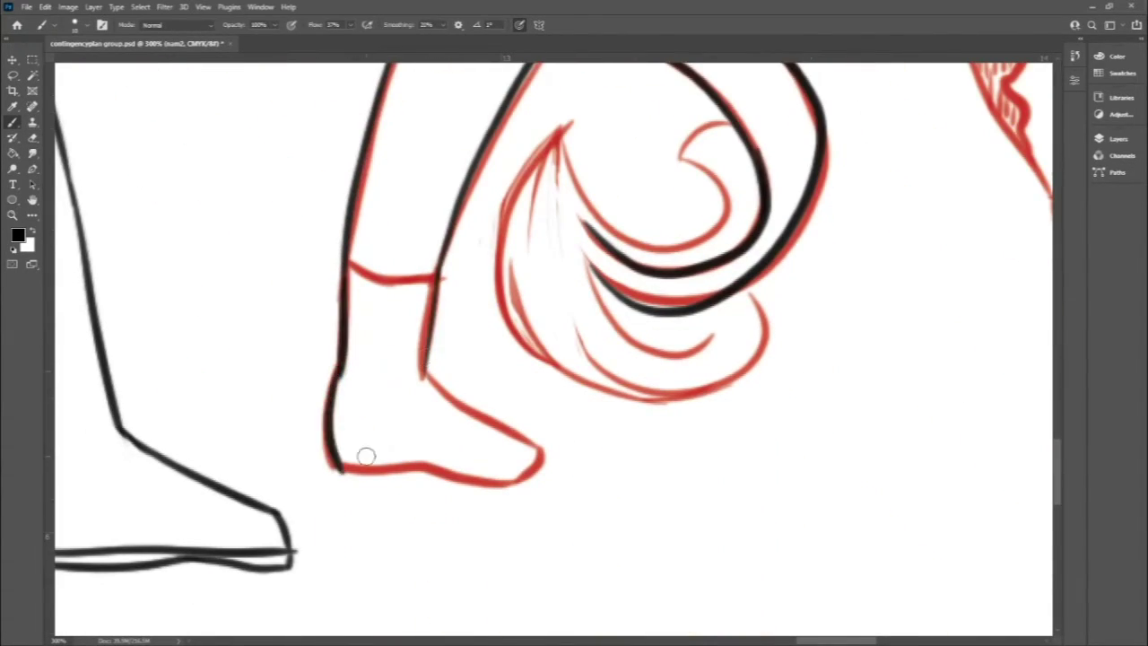
{"action": "left_click_drag", "start_coordinate": [422, 375], "coordinate": [339, 474]}
{"action": "scroll", "coordinate": [628, 269], "scroll_direction": "up", "scroll_amount": 2}
Undo a bad inner swirl stroke and redraw the remaining curls and strap tip.
{"action": "mouse_move", "coordinate": [565, 204]}
{"action": "left_mouse_down"}
{"action": "mouse_move", "coordinate": [707, 321]}
{"action": "mouse_move", "coordinate": [599, 284]}
{"action": "mouse_move", "coordinate": [718, 305]}
{"action": "left_mouse_up"}
{"action": "key", "text": "ctrl+z"}
{"action": "left_click_drag", "start_coordinate": [564, 205], "coordinate": [545, 440]}
{"action": "left_click_drag", "start_coordinate": [517, 341], "coordinate": [668, 476]}
{"action": "left_click_drag", "start_coordinate": [587, 359], "coordinate": [762, 377]}
{"action": "left_click_drag", "start_coordinate": [538, 206], "coordinate": [567, 359]}
{"action": "left_click_drag", "start_coordinate": [1056, 456], "coordinate": [1058, 401]}
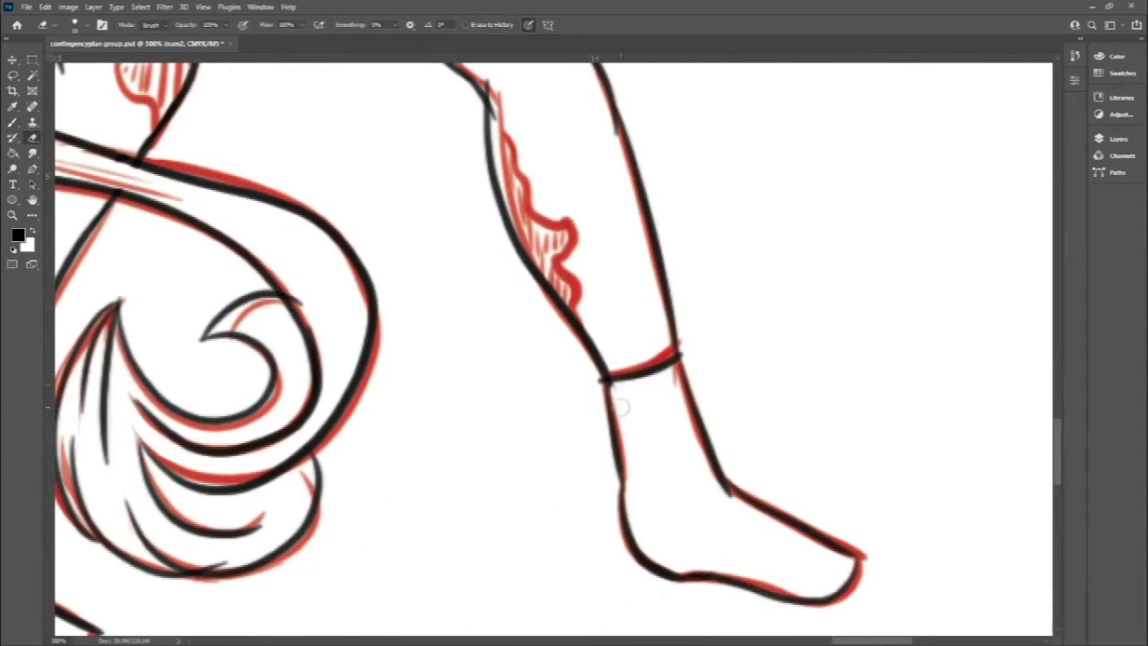
{"action": "scroll", "coordinate": [493, 327], "scroll_direction": "up", "scroll_amount": 5}
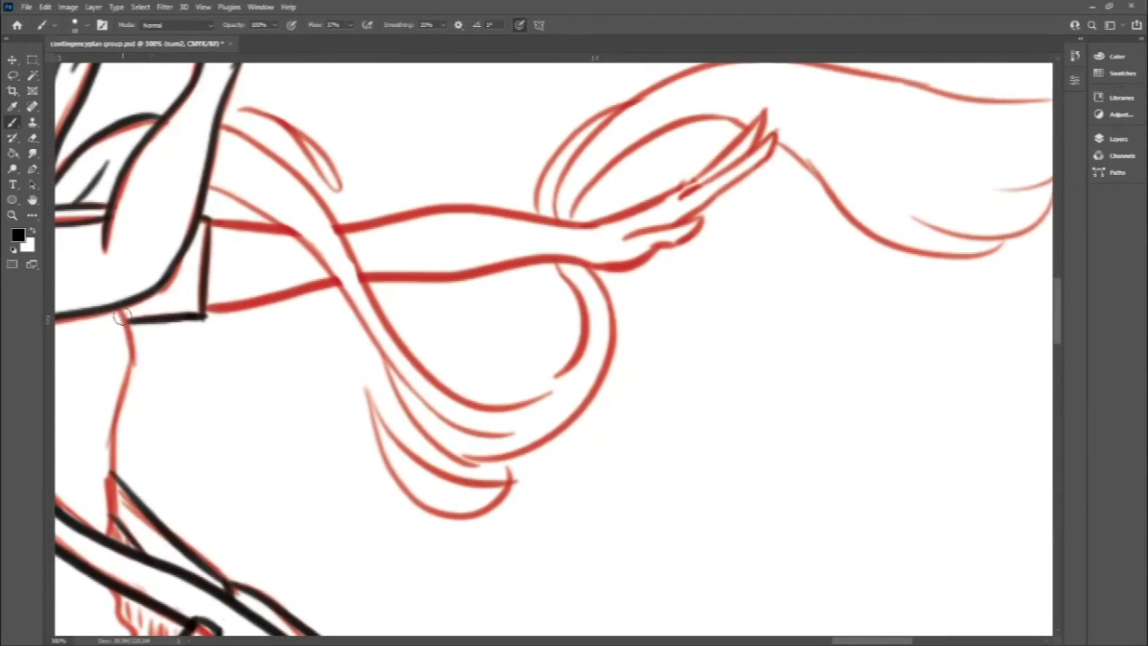
Ink the arm's upper and lower lines and the hair loop and strands beneath it.
{"action": "left_click_drag", "start_coordinate": [207, 224], "coordinate": [649, 202]}
{"action": "left_click_drag", "start_coordinate": [205, 310], "coordinate": [628, 263]}
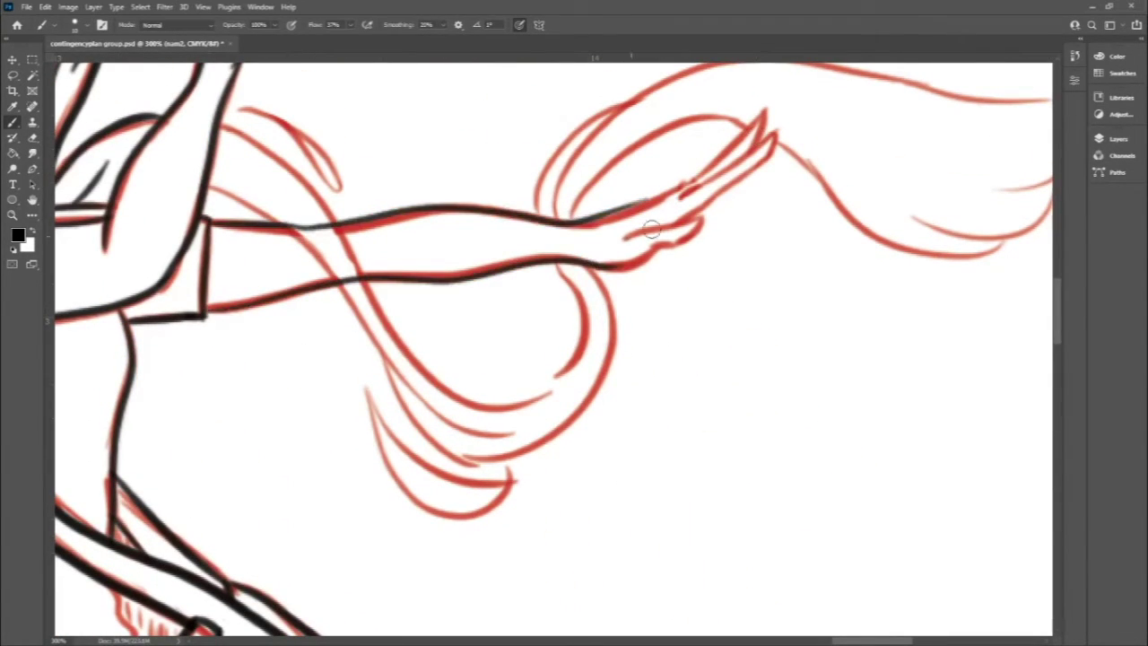
{"action": "left_click_drag", "start_coordinate": [235, 133], "coordinate": [530, 402]}
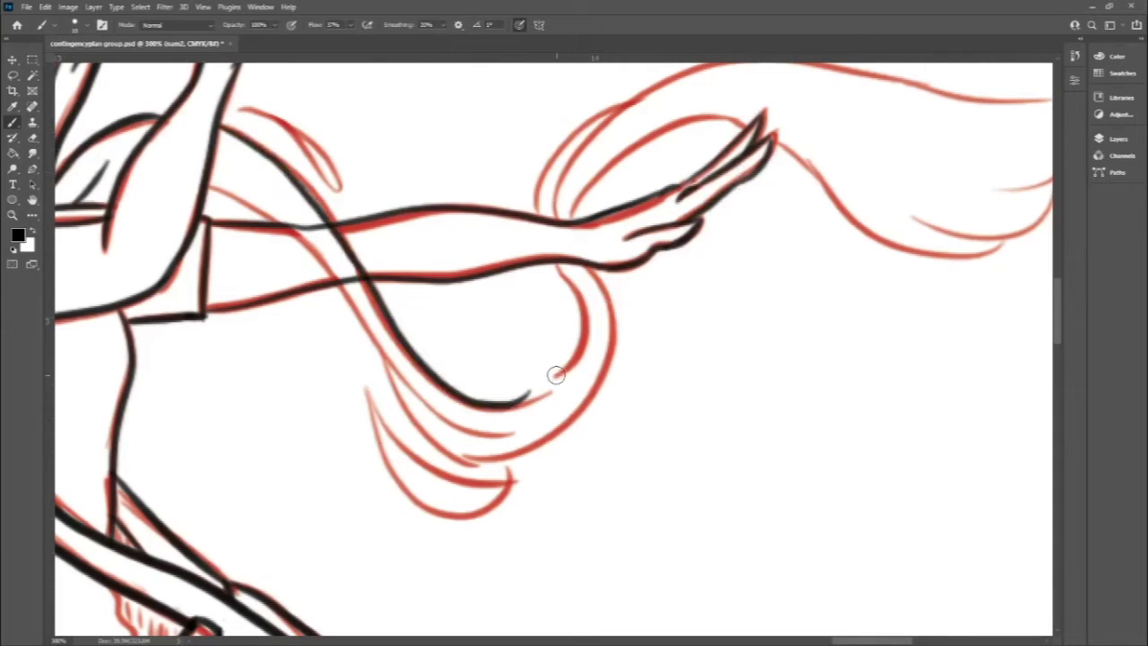
{"action": "left_click_drag", "start_coordinate": [574, 264], "coordinate": [554, 377]}
{"action": "left_click_drag", "start_coordinate": [206, 190], "coordinate": [492, 453]}
{"action": "left_click_drag", "start_coordinate": [388, 358], "coordinate": [533, 436]}
{"action": "left_click_drag", "start_coordinate": [574, 246], "coordinate": [560, 444]}
{"action": "left_click_drag", "start_coordinate": [368, 386], "coordinate": [530, 480]}
Ink the small curl above the arm and the lower hair strand tips.
{"action": "left_click_drag", "start_coordinate": [242, 109], "coordinate": [339, 187]}
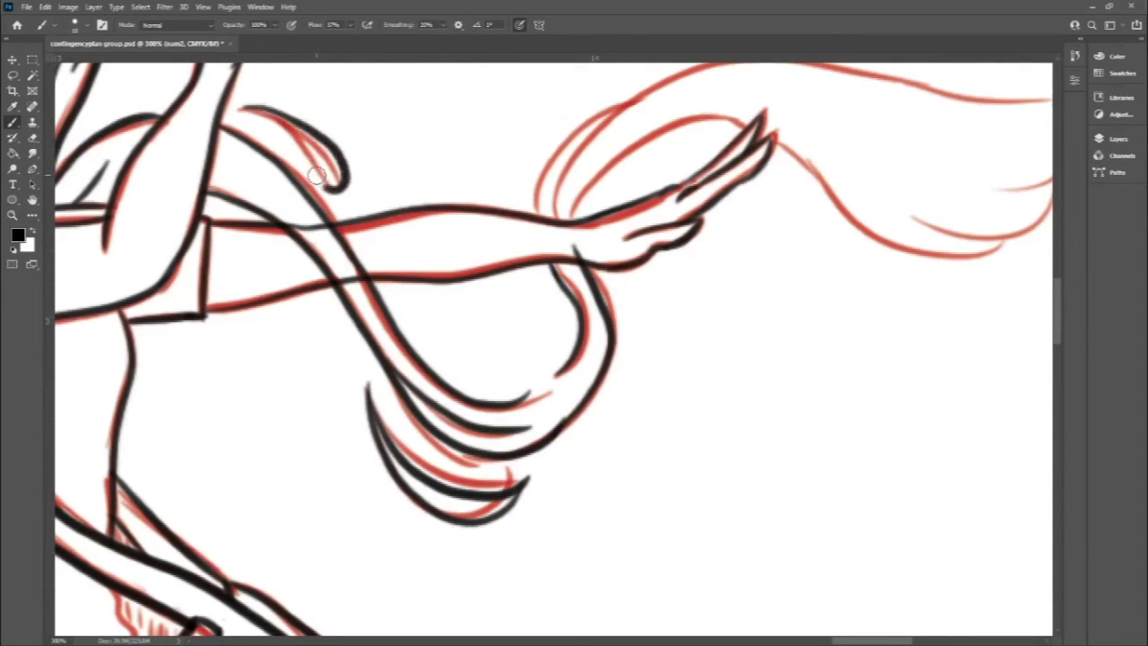
{"action": "left_click_drag", "start_coordinate": [536, 213], "coordinate": [732, 72]}
{"action": "scroll", "coordinate": [757, 69], "scroll_direction": "up", "scroll_amount": 3}
{"action": "left_click_drag", "start_coordinate": [538, 328], "coordinate": [763, 225]}
{"action": "left_click_drag", "start_coordinate": [570, 332], "coordinate": [808, 296]}
{"action": "scroll", "coordinate": [644, 451], "scroll_direction": "right", "scroll_amount": 4}
Trace the top, tip and underside of the long flowing tail.
{"action": "mouse_move", "coordinate": [503, 184]}
{"action": "left_mouse_down"}
{"action": "mouse_move", "coordinate": [924, 208]}
{"action": "mouse_move", "coordinate": [824, 305]}
{"action": "mouse_move", "coordinate": [902, 305]}
{"action": "left_mouse_up"}
{"action": "key", "text": "ctrl+z"}
{"action": "left_click_drag", "start_coordinate": [628, 257], "coordinate": [871, 363]}
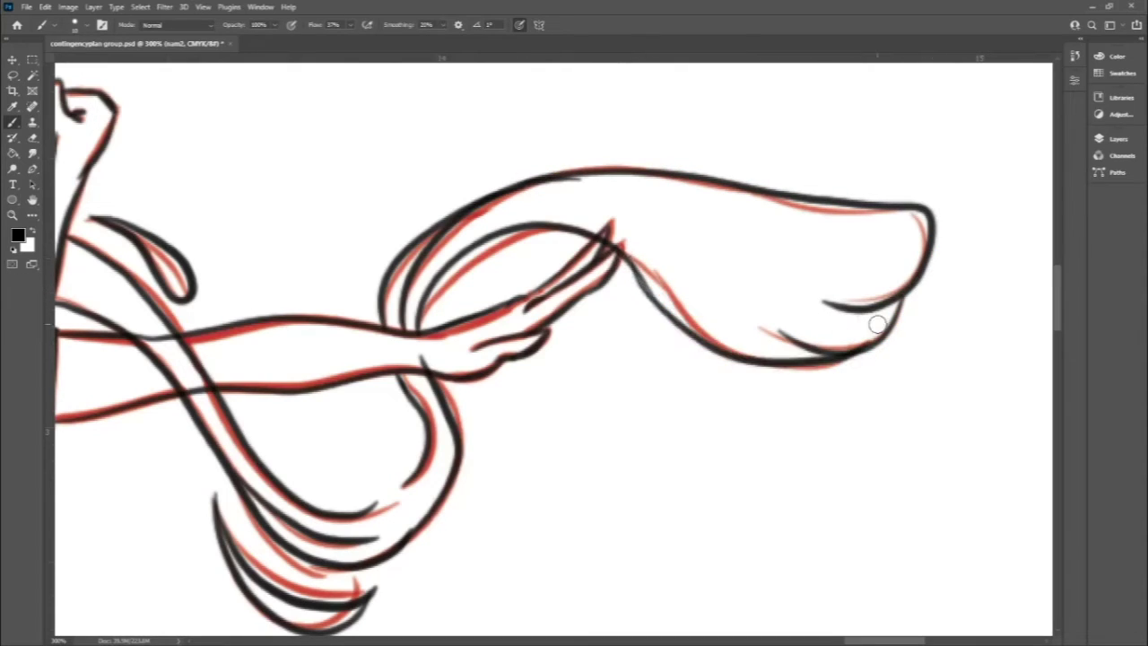
{"action": "scroll", "coordinate": [538, 296], "scroll_direction": "up", "scroll_amount": 2}
{"action": "key", "text": "e"}
{"action": "scroll", "coordinate": [347, 371], "scroll_direction": "down", "scroll_amount": 2}
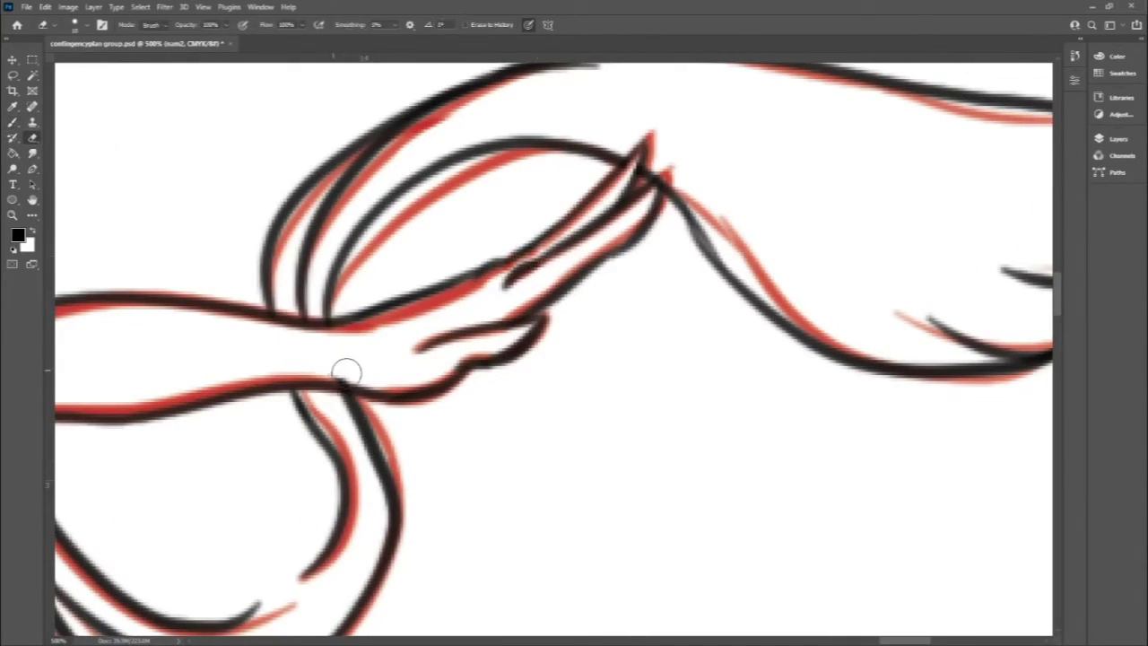
{"action": "scroll", "coordinate": [493, 377], "scroll_direction": "down", "scroll_amount": 3}
{"action": "scroll", "coordinate": [493, 377], "scroll_direction": "down", "scroll_amount": 1}
Ink the elf's eyebrows, eyes, upper lip and mouth.
{"action": "key", "text": "b"}
{"action": "scroll", "coordinate": [407, 190], "scroll_direction": "up", "scroll_amount": 5}
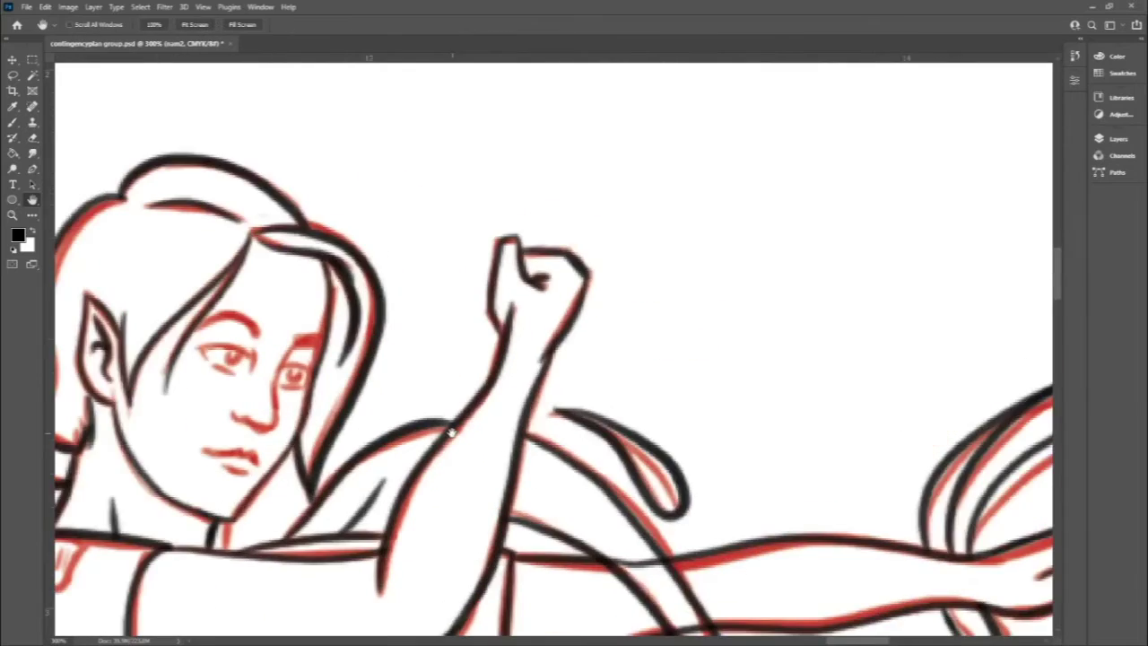
{"action": "left_click_drag", "start_coordinate": [254, 311], "coordinate": [316, 316]}
{"action": "left_click_drag", "start_coordinate": [363, 346], "coordinate": [399, 339]}
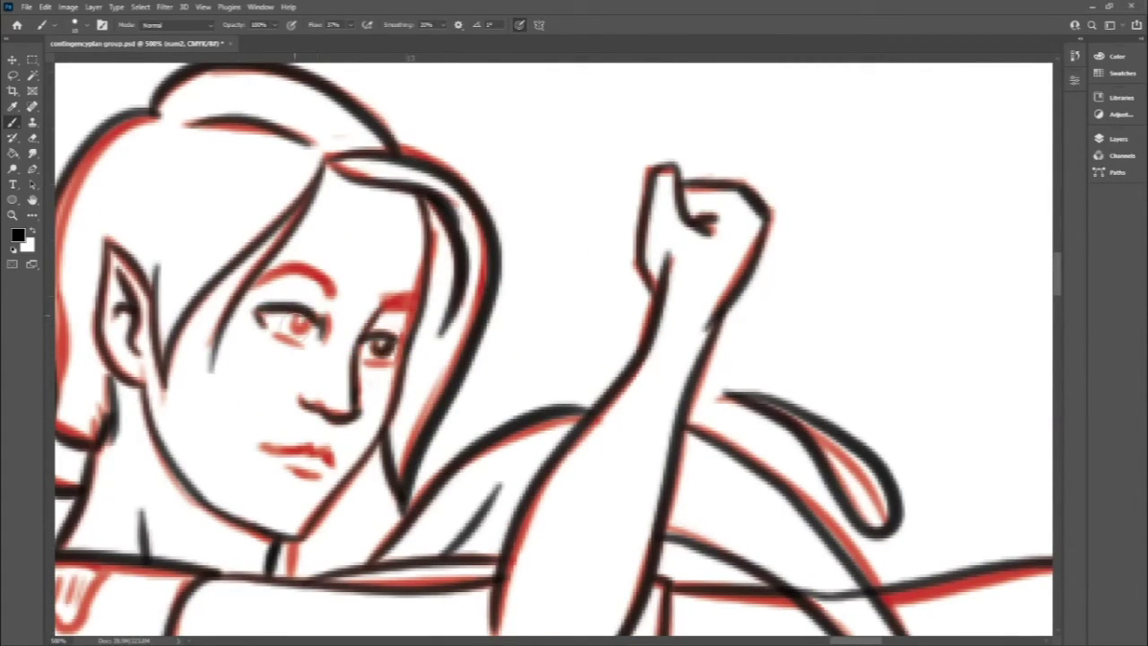
{"action": "left_click_drag", "start_coordinate": [269, 332], "coordinate": [305, 346]}
{"action": "left_click_drag", "start_coordinate": [260, 275], "coordinate": [333, 292]}
{"action": "left_click_drag", "start_coordinate": [377, 302], "coordinate": [420, 292]}
{"action": "mouse_move", "coordinate": [258, 444]}
{"action": "left_mouse_down"}
{"action": "mouse_move", "coordinate": [337, 457]}
{"action": "mouse_move", "coordinate": [327, 465]}
{"action": "left_mouse_up"}
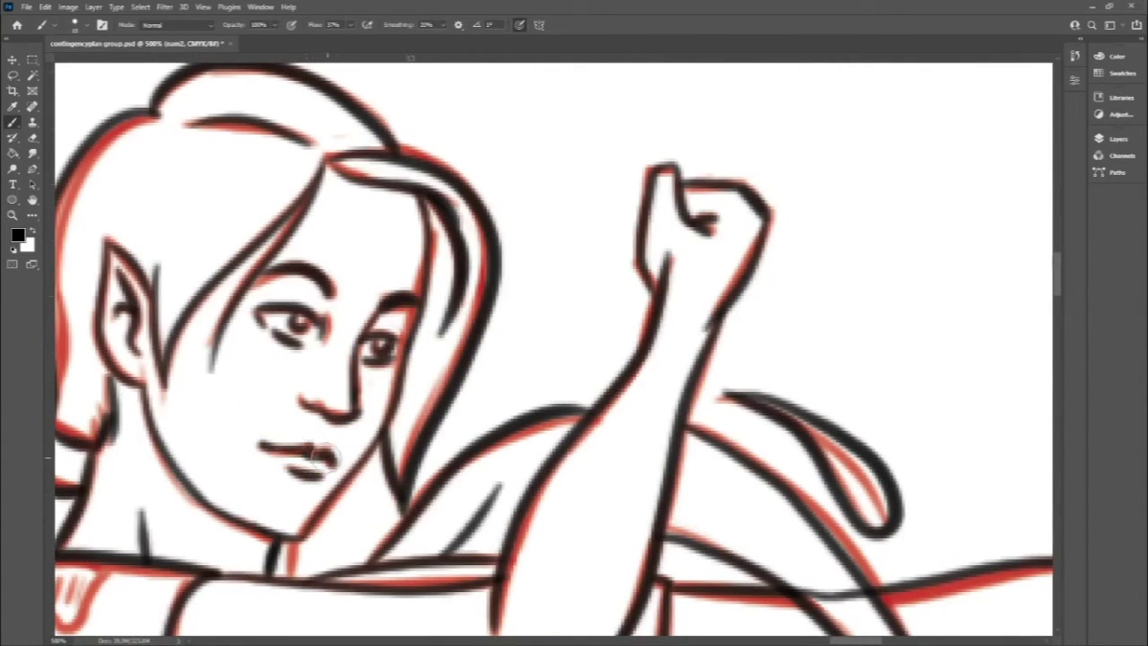
Draw both sides of the wavy frayed edge along the strap.
{"action": "scroll", "coordinate": [408, 445], "scroll_direction": "down", "scroll_amount": 5}
{"action": "key", "text": "e"}
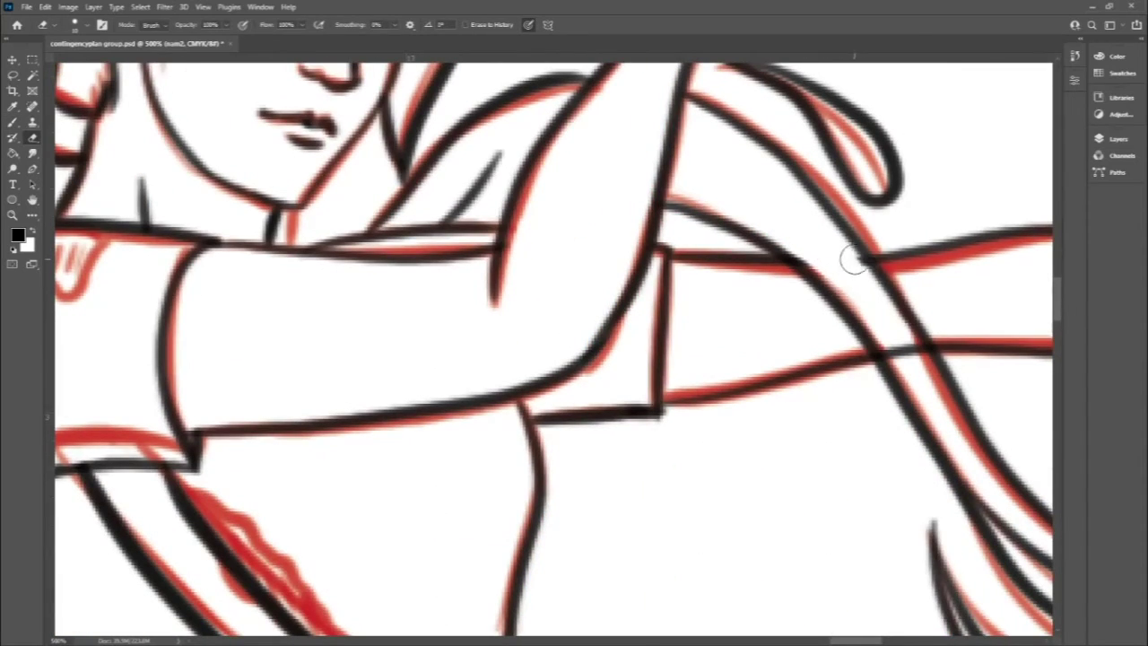
{"action": "key", "text": "ctrl+minus"}
{"action": "key", "text": "ctrl+minus"}
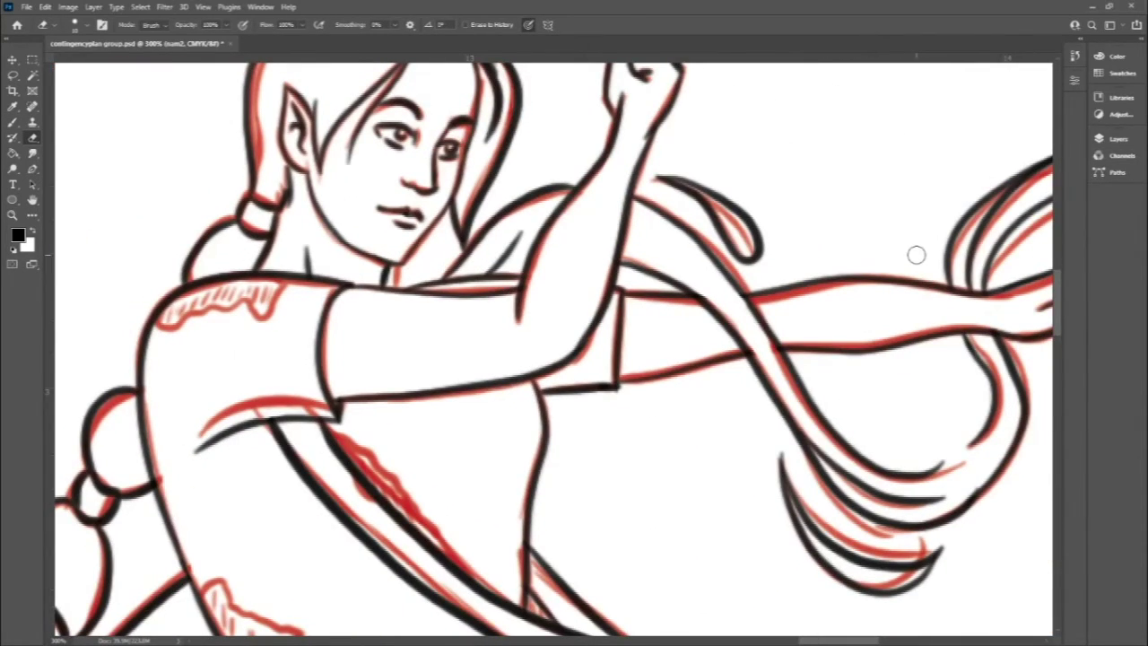
{"action": "key", "text": "ctrl+plus"}
{"action": "key", "text": "ctrl+plus"}
{"action": "key", "text": "b"}
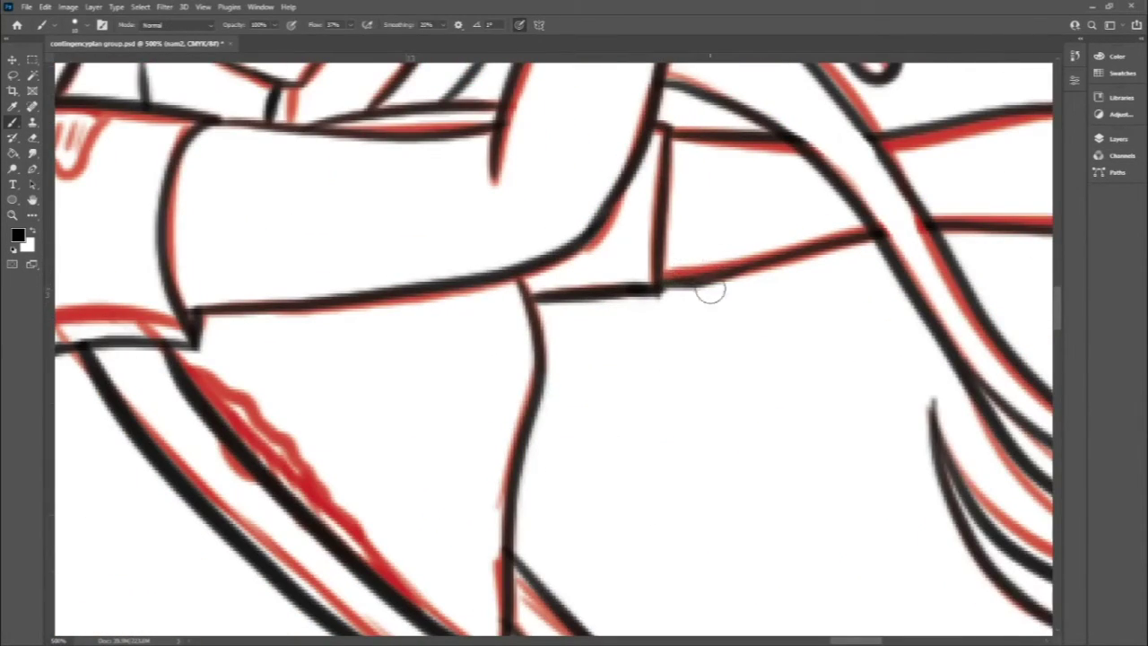
{"action": "key", "text": "space"}
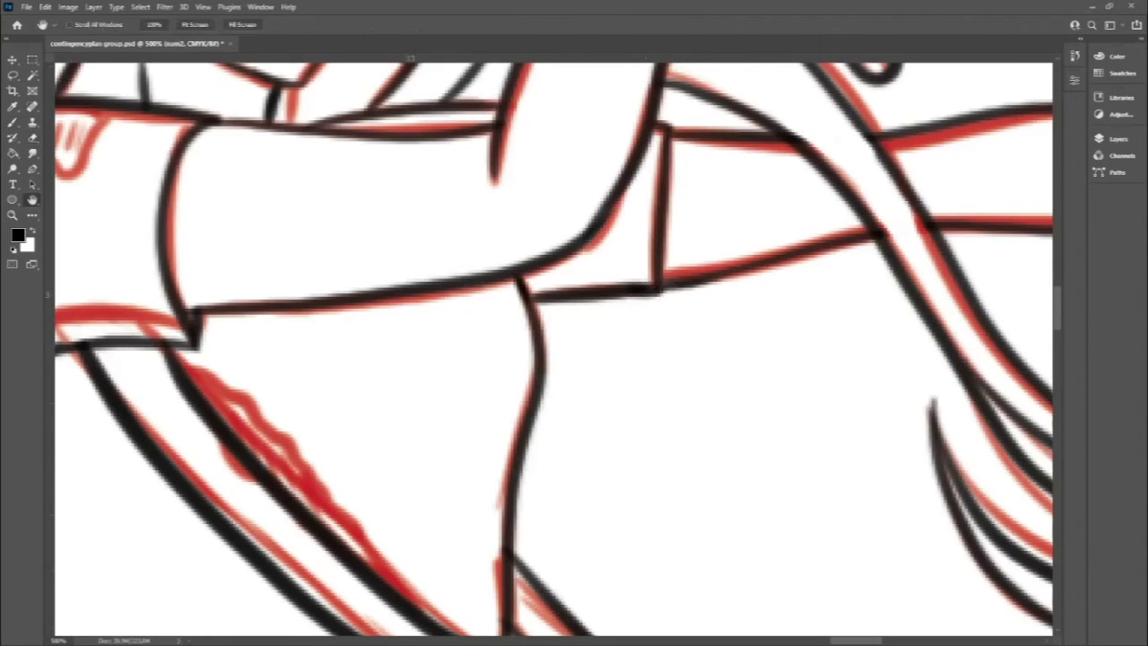
{"action": "scroll", "coordinate": [867, 380], "scroll_direction": "left", "scroll_amount": 5}
{"action": "left_click_drag", "start_coordinate": [492, 422], "coordinate": [691, 617]}
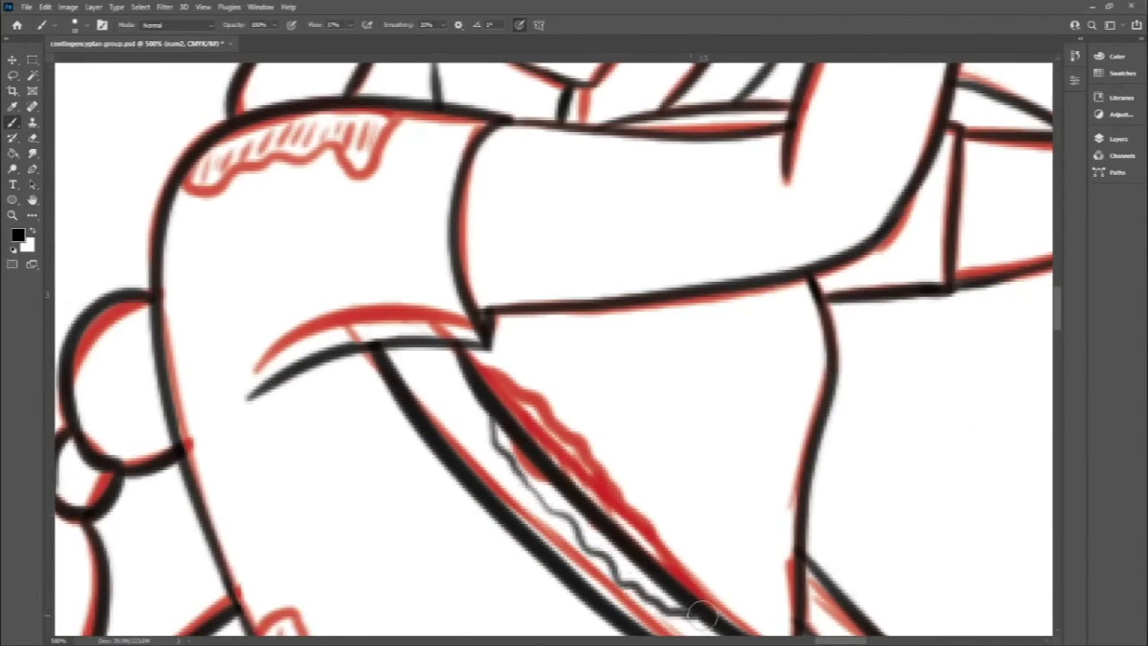
{"action": "left_click_drag", "start_coordinate": [492, 408], "coordinate": [709, 614]}
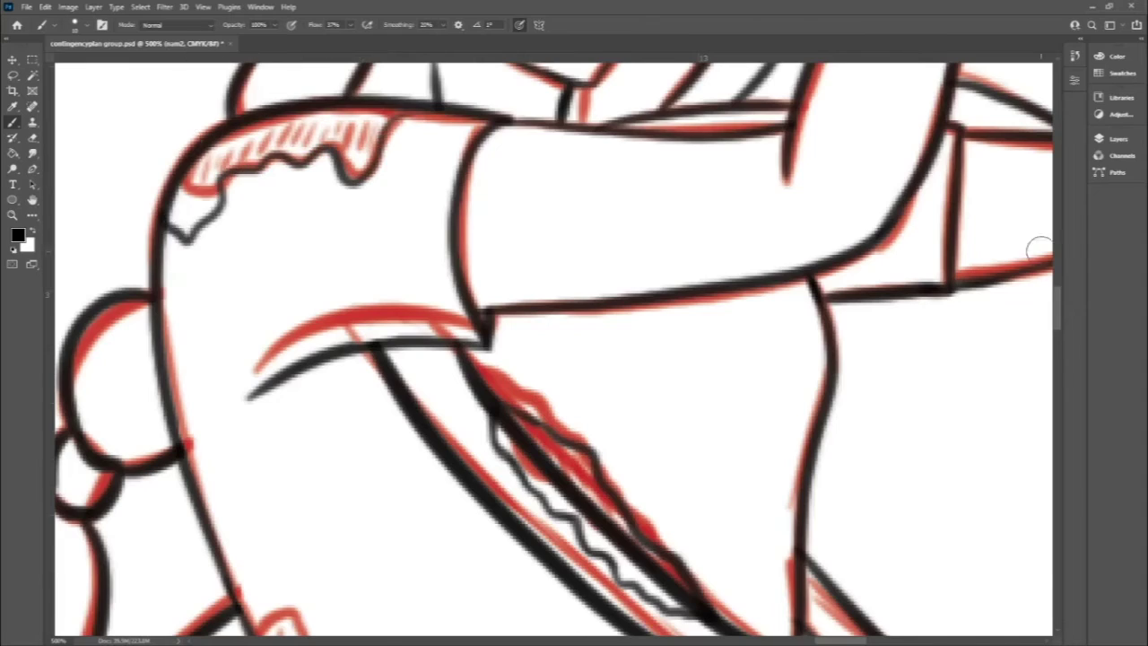
Erase the stray line under the frayed edge and outline the torn patches and collar.
{"action": "key", "text": "e"}
{"action": "scroll", "coordinate": [579, 305], "scroll_direction": "down", "scroll_amount": 5}
{"action": "left_click_drag", "start_coordinate": [579, 305], "coordinate": [543, 255]}
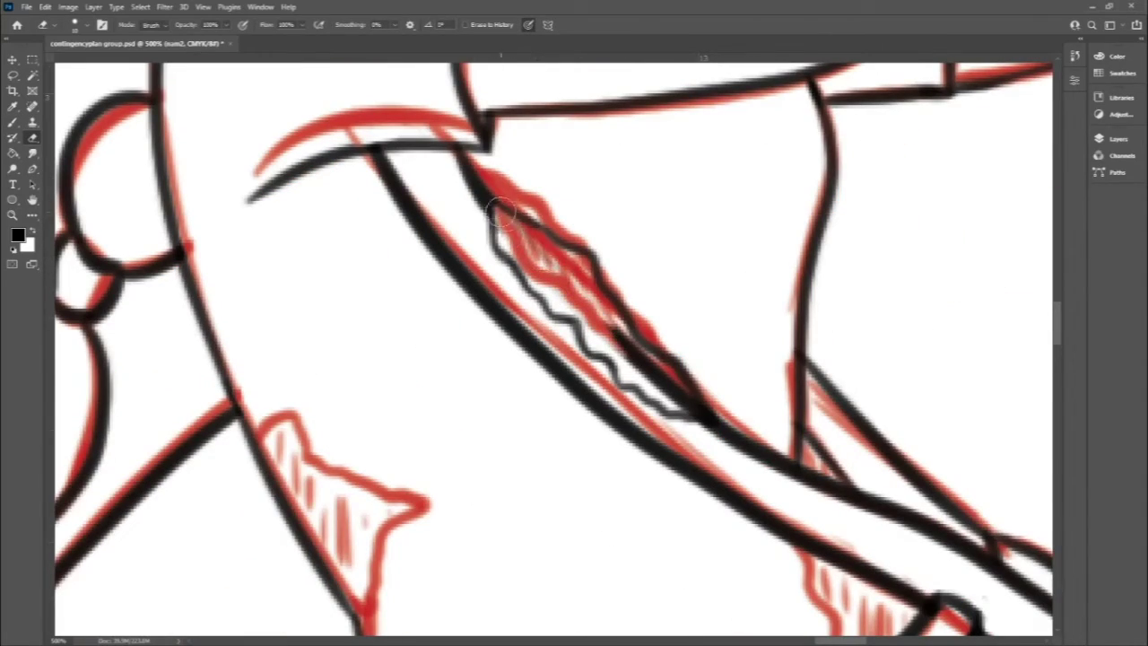
{"action": "scroll", "coordinate": [1059, 324], "scroll_direction": "down", "scroll_amount": 3}
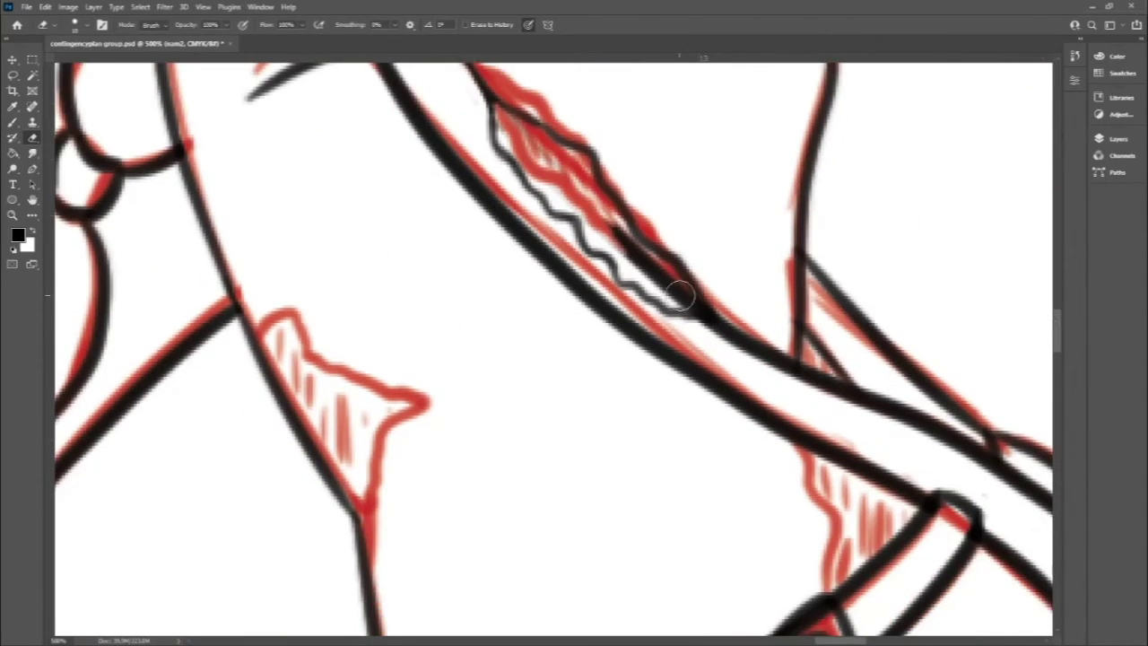
{"action": "left_click_drag", "start_coordinate": [679, 295], "coordinate": [597, 197]}
{"action": "scroll", "coordinate": [659, 271], "scroll_direction": "down", "scroll_amount": 3}
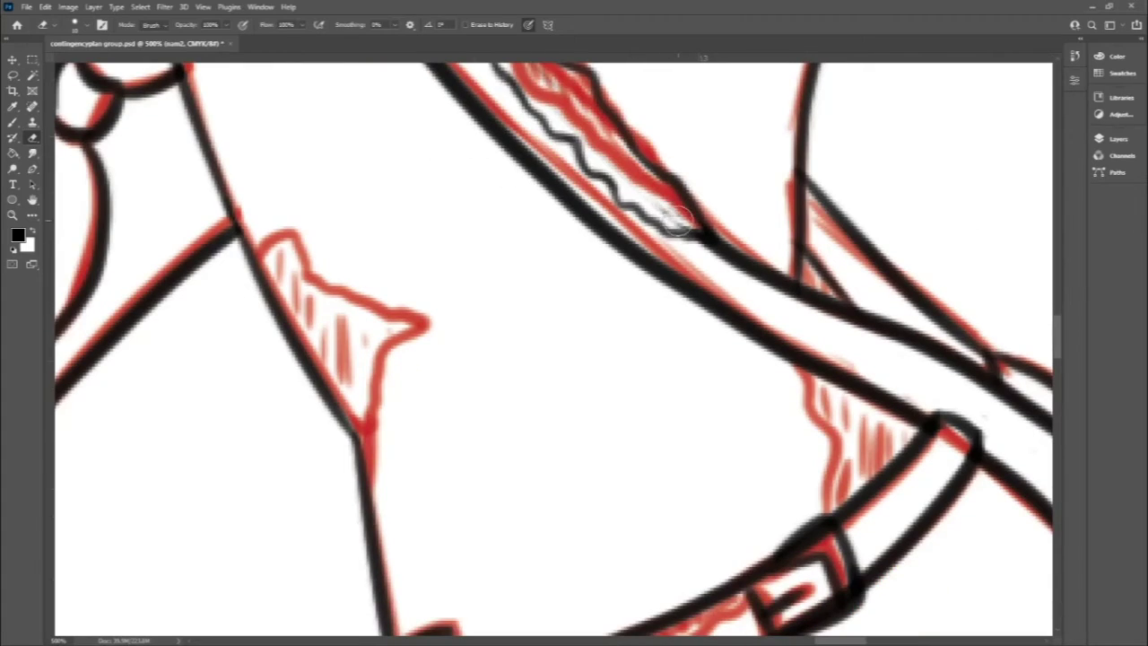
{"action": "key", "text": "b"}
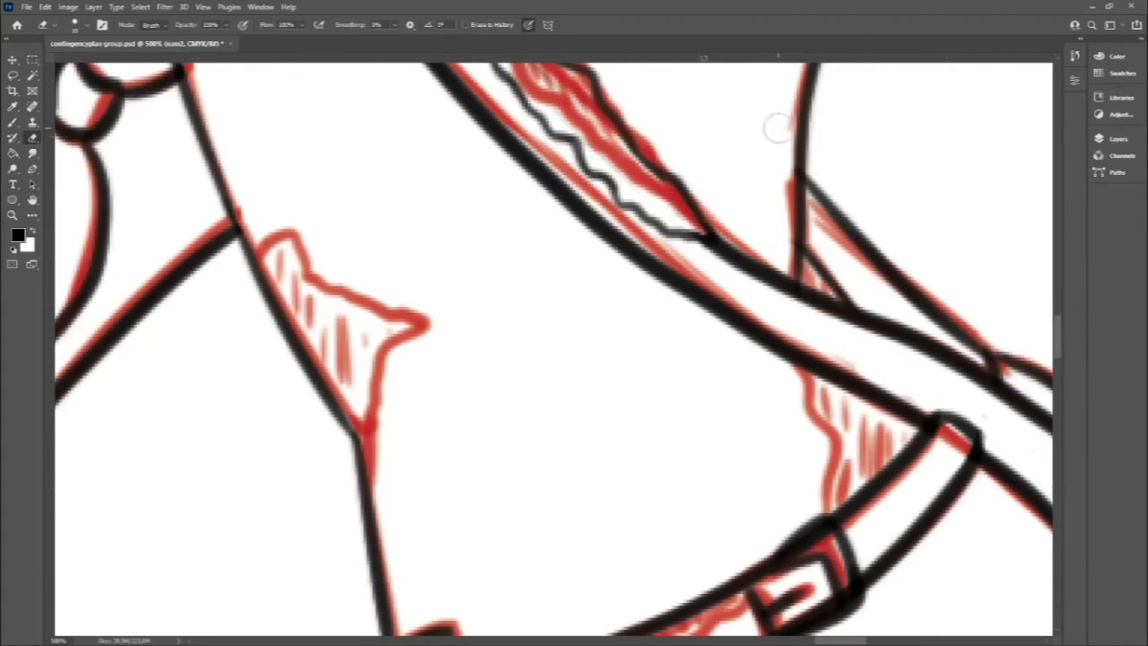
{"action": "mouse_move", "coordinate": [262, 244]}
{"action": "left_mouse_down"}
{"action": "mouse_move", "coordinate": [418, 332]}
{"action": "mouse_move", "coordinate": [363, 431]}
{"action": "left_mouse_up"}
{"action": "mouse_move", "coordinate": [808, 368]}
{"action": "left_mouse_down"}
{"action": "mouse_move", "coordinate": [843, 458]}
{"action": "mouse_move", "coordinate": [763, 289]}
{"action": "mouse_move", "coordinate": [548, 352]}
{"action": "left_mouse_up"}
{"action": "scroll", "coordinate": [764, 290], "scroll_direction": "down", "scroll_amount": 10}
Erase and redraw the ornament stroke on the knitted bag.
{"action": "scroll", "coordinate": [549, 350], "scroll_direction": "down", "scroll_amount": 8}
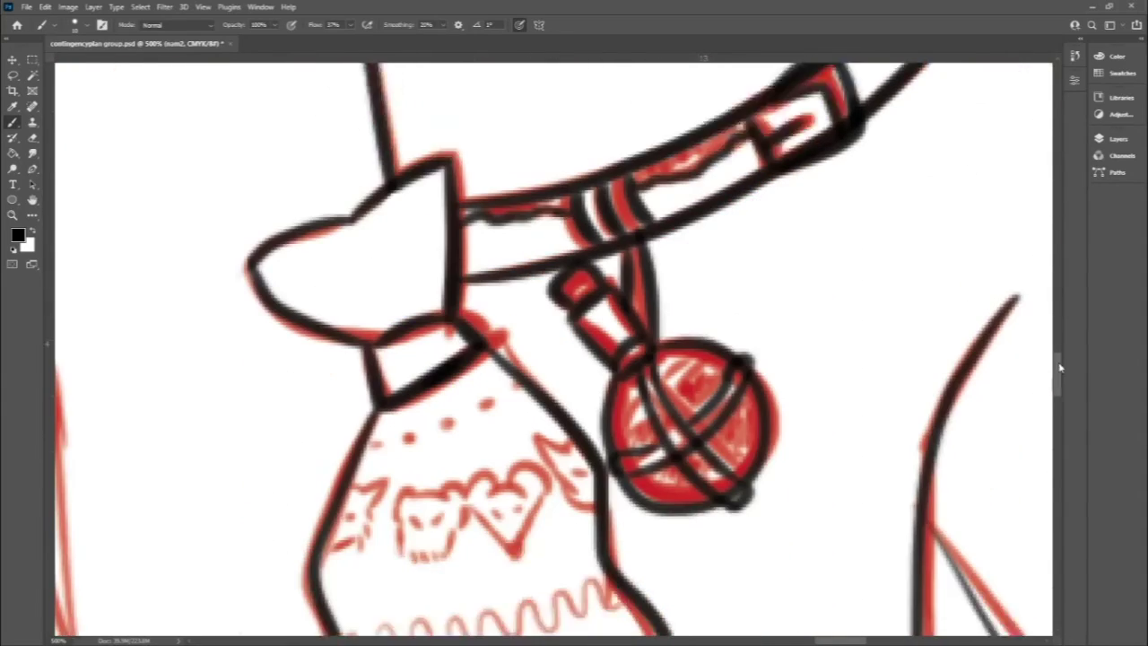
{"action": "key", "text": "e"}
{"action": "left_click_drag", "start_coordinate": [669, 323], "coordinate": [708, 382]}
{"action": "key", "text": "b"}
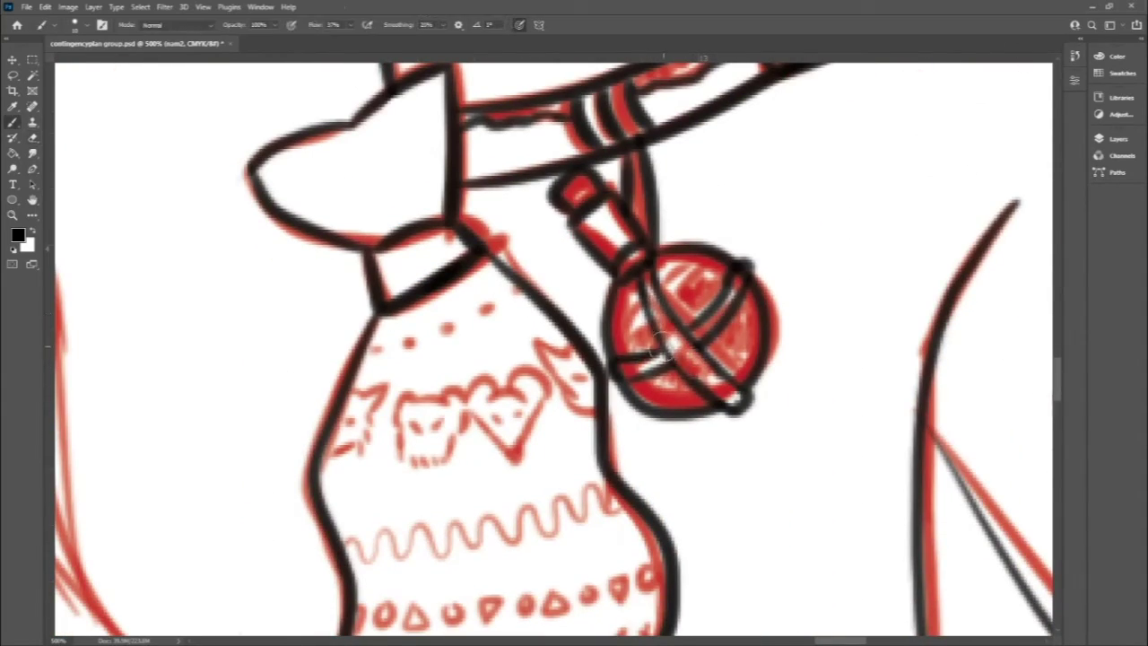
{"action": "left_click_drag", "start_coordinate": [628, 377], "coordinate": [695, 287]}
{"action": "scroll", "coordinate": [1043, 362], "scroll_direction": "down", "scroll_amount": 5}
Ink the four dots across the top of the bag.
{"action": "left_click", "coordinate": [376, 230]}
{"action": "left_click", "coordinate": [409, 223]}
{"action": "left_click", "coordinate": [446, 209]}
{"action": "left_click", "coordinate": [484, 188]}
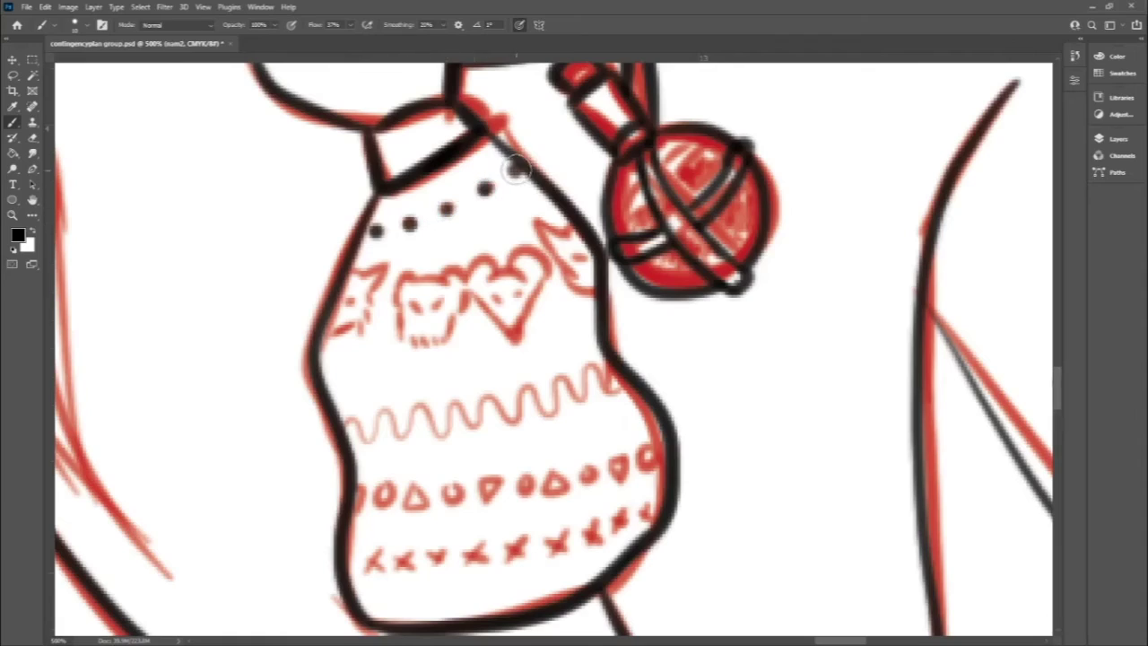
Ink the cat, sheep, mouse, heart-with-face and fox motifs plus the wavy line.
{"action": "left_click_drag", "start_coordinate": [363, 285], "coordinate": [325, 336]}
{"action": "left_click_drag", "start_coordinate": [397, 273], "coordinate": [458, 323]}
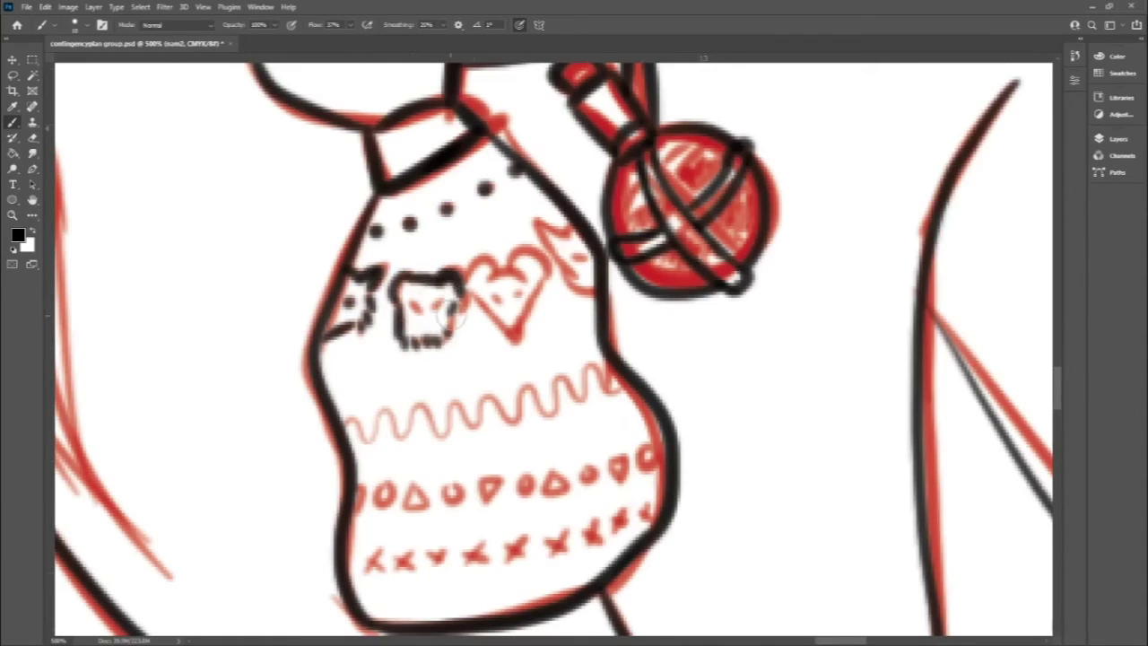
{"action": "mouse_move", "coordinate": [529, 270]}
{"action": "left_mouse_down"}
{"action": "mouse_move", "coordinate": [490, 301]}
{"action": "mouse_move", "coordinate": [516, 339]}
{"action": "left_mouse_up"}
{"action": "left_click_drag", "start_coordinate": [417, 305], "coordinate": [439, 310]}
{"action": "left_click_drag", "start_coordinate": [538, 220], "coordinate": [588, 287]}
{"action": "left_click_drag", "start_coordinate": [348, 428], "coordinate": [619, 382]}
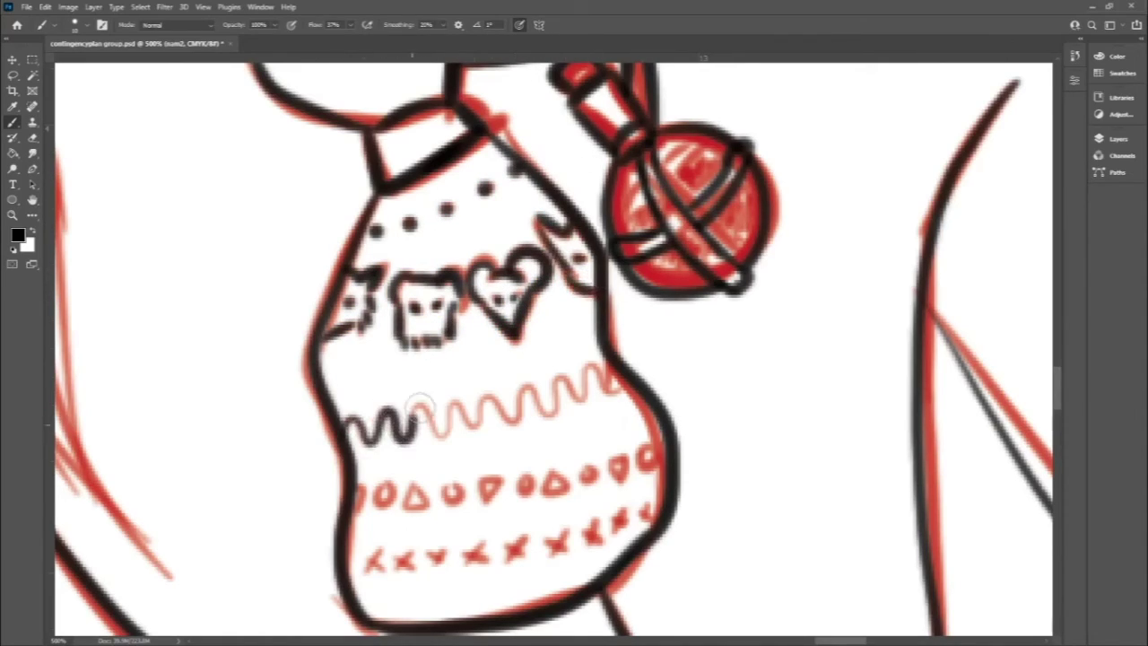
{"action": "left_click_drag", "start_coordinate": [619, 327], "coordinate": [613, 342]}
Ink the bag's circle-triangle pattern row and the row of crosses.
{"action": "scroll", "coordinate": [1013, 362], "scroll_direction": "down", "scroll_amount": 4}
{"action": "mouse_move", "coordinate": [357, 310]}
{"action": "left_mouse_down"}
{"action": "mouse_move", "coordinate": [460, 318]}
{"action": "mouse_move", "coordinate": [650, 283]}
{"action": "left_mouse_up"}
{"action": "mouse_move", "coordinate": [363, 376]}
{"action": "left_mouse_down"}
{"action": "mouse_move", "coordinate": [386, 395]}
{"action": "mouse_move", "coordinate": [542, 384]}
{"action": "mouse_move", "coordinate": [650, 336]}
{"action": "left_mouse_up"}
{"action": "scroll", "coordinate": [808, 314], "scroll_direction": "down", "scroll_amount": 6}
{"action": "scroll", "coordinate": [941, 436], "scroll_direction": "down", "scroll_amount": 1, "text": "alt"}
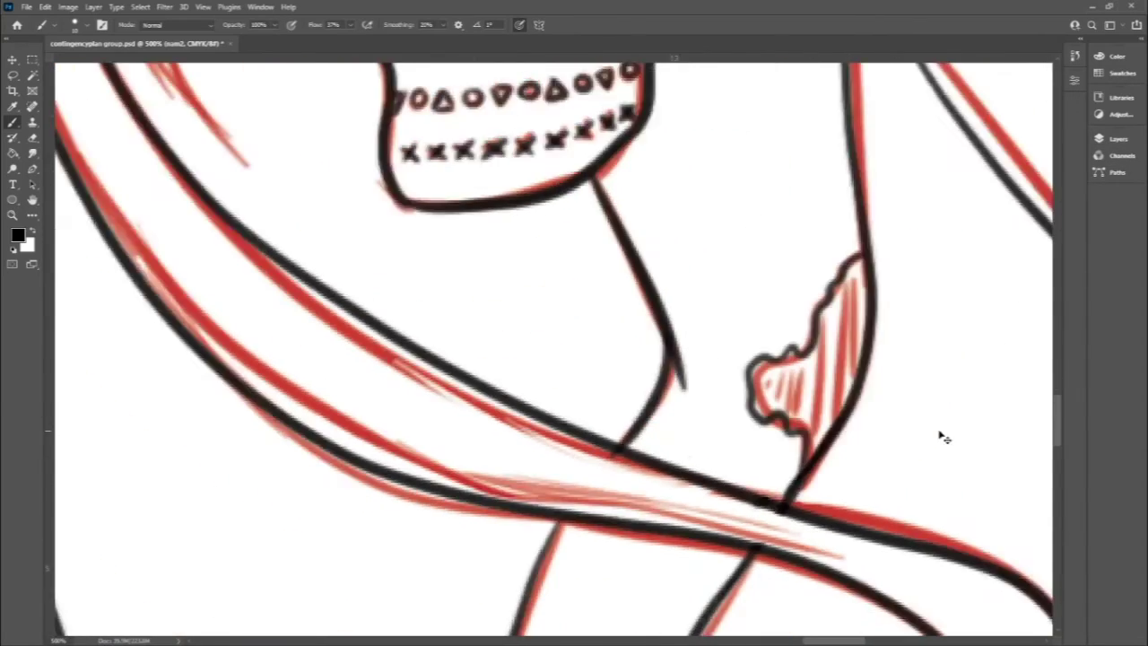
{"action": "scroll", "coordinate": [987, 395], "scroll_direction": "down", "scroll_amount": 4, "text": "alt"}
Add a small final stroke and pan across to view all six inked characters.
{"action": "scroll", "coordinate": [1060, 332], "scroll_direction": "up", "scroll_amount": 1}
{"action": "scroll", "coordinate": [987, 345], "scroll_direction": "up", "scroll_amount": 3, "text": "alt"}
{"action": "left_click_drag", "start_coordinate": [199, 157], "coordinate": [212, 173]}
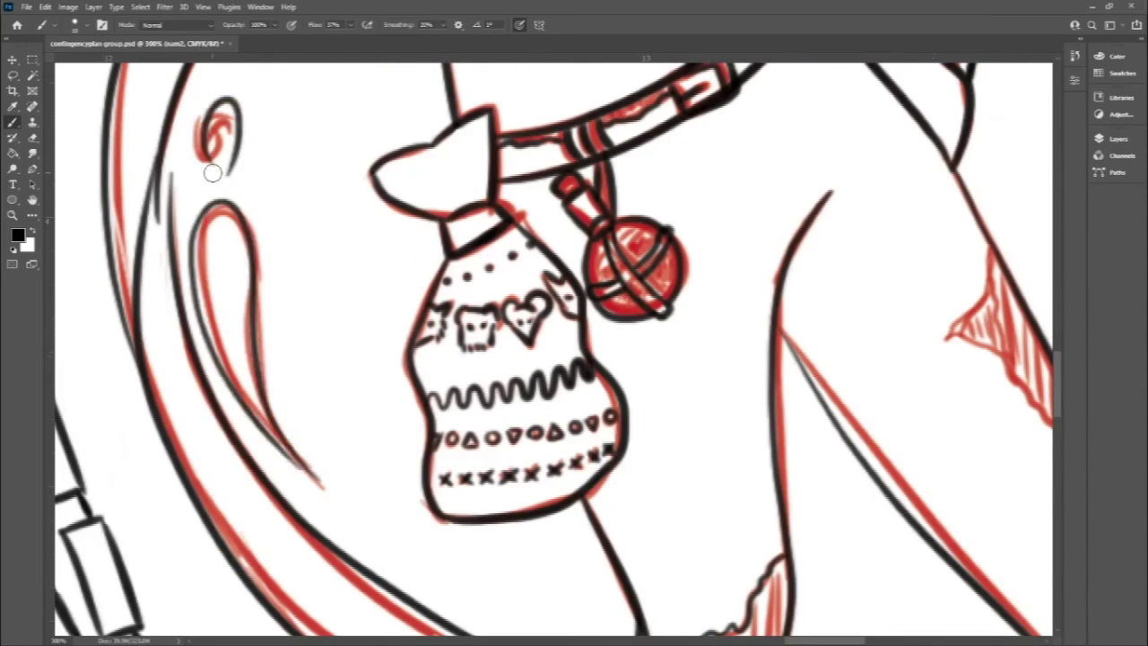
{"action": "scroll", "coordinate": [879, 494], "scroll_direction": "down", "scroll_amount": 1, "text": "alt"}
{"action": "scroll", "coordinate": [879, 494], "scroll_direction": "right", "scroll_amount": 1}
{"action": "scroll", "coordinate": [898, 494], "scroll_direction": "down", "scroll_amount": 3, "text": "alt"}
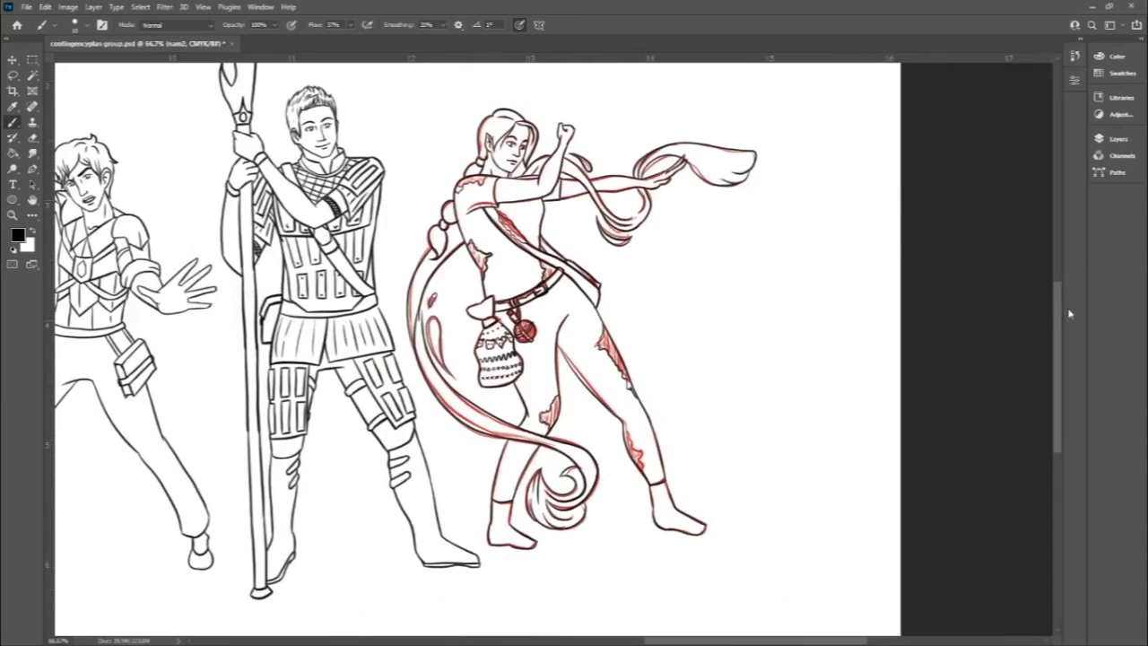
{"action": "scroll", "coordinate": [999, 150], "scroll_direction": "down", "scroll_amount": 2, "text": "alt"}
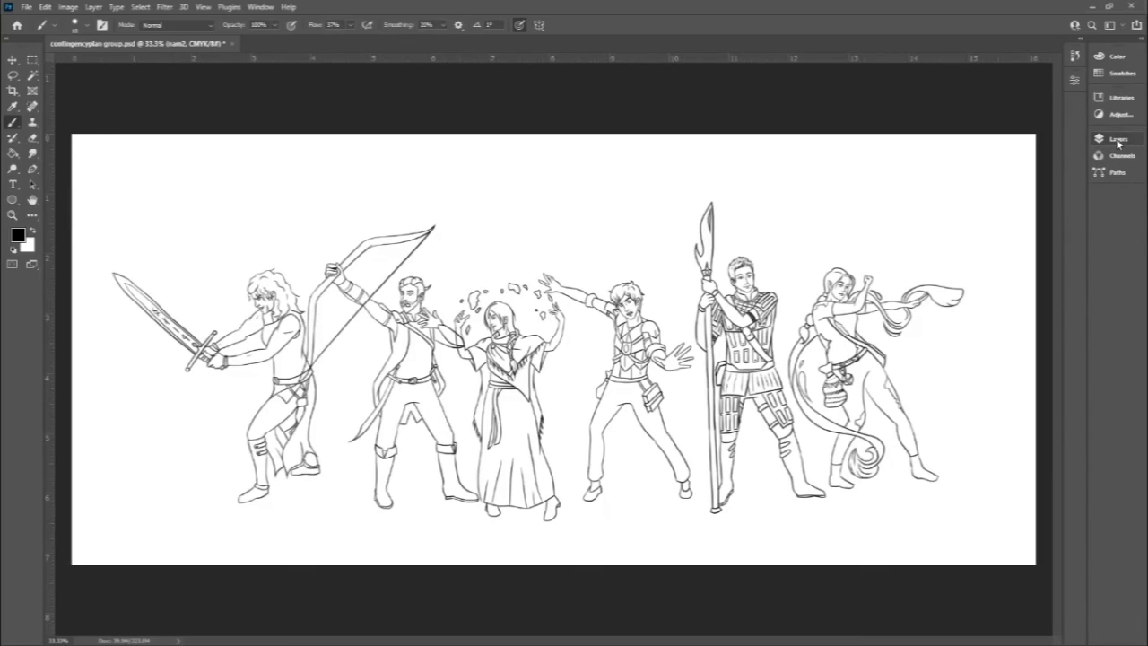